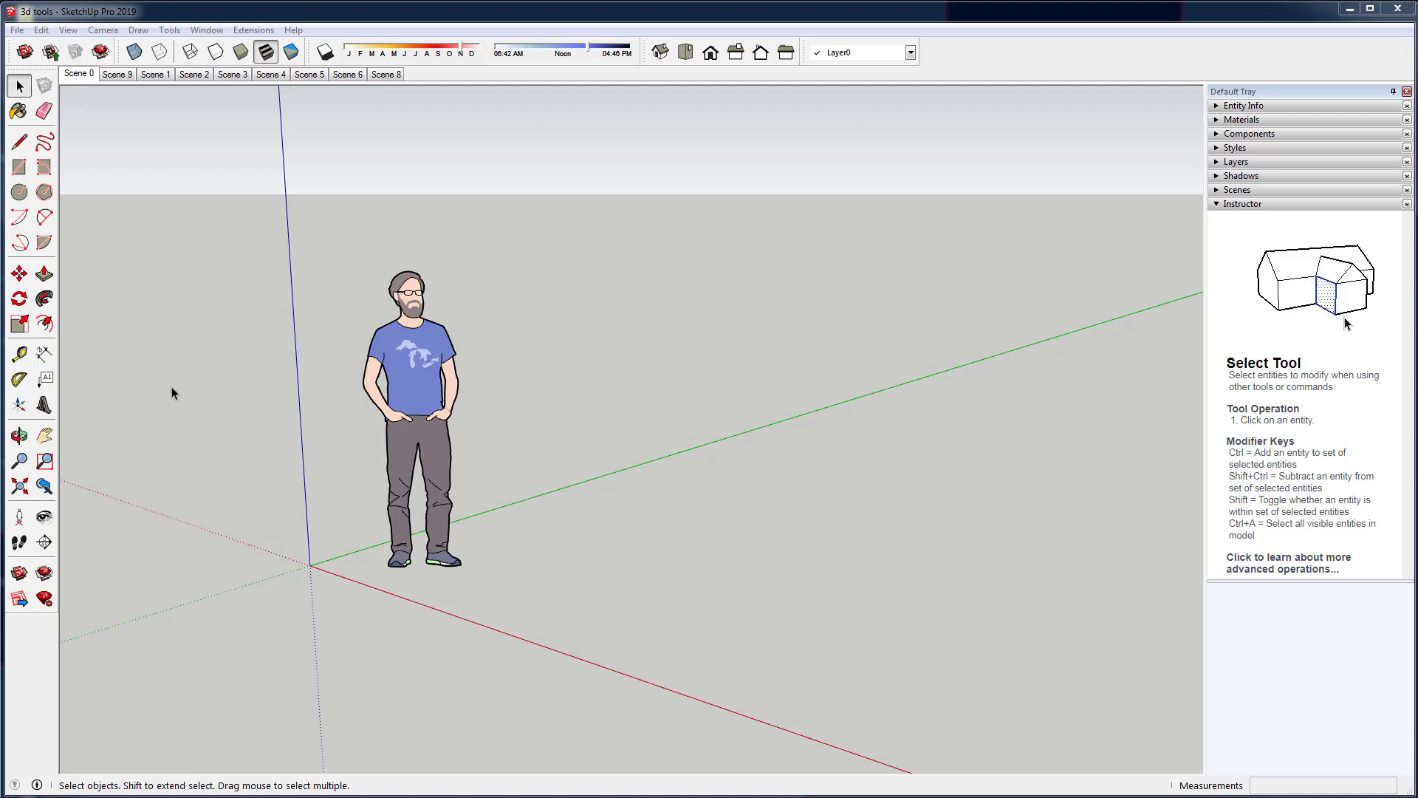
Switch to Scene 9 and use Push/Pull to raise the flat rectangular face into a box
{"action": "left_click", "coordinate": [118, 75]}
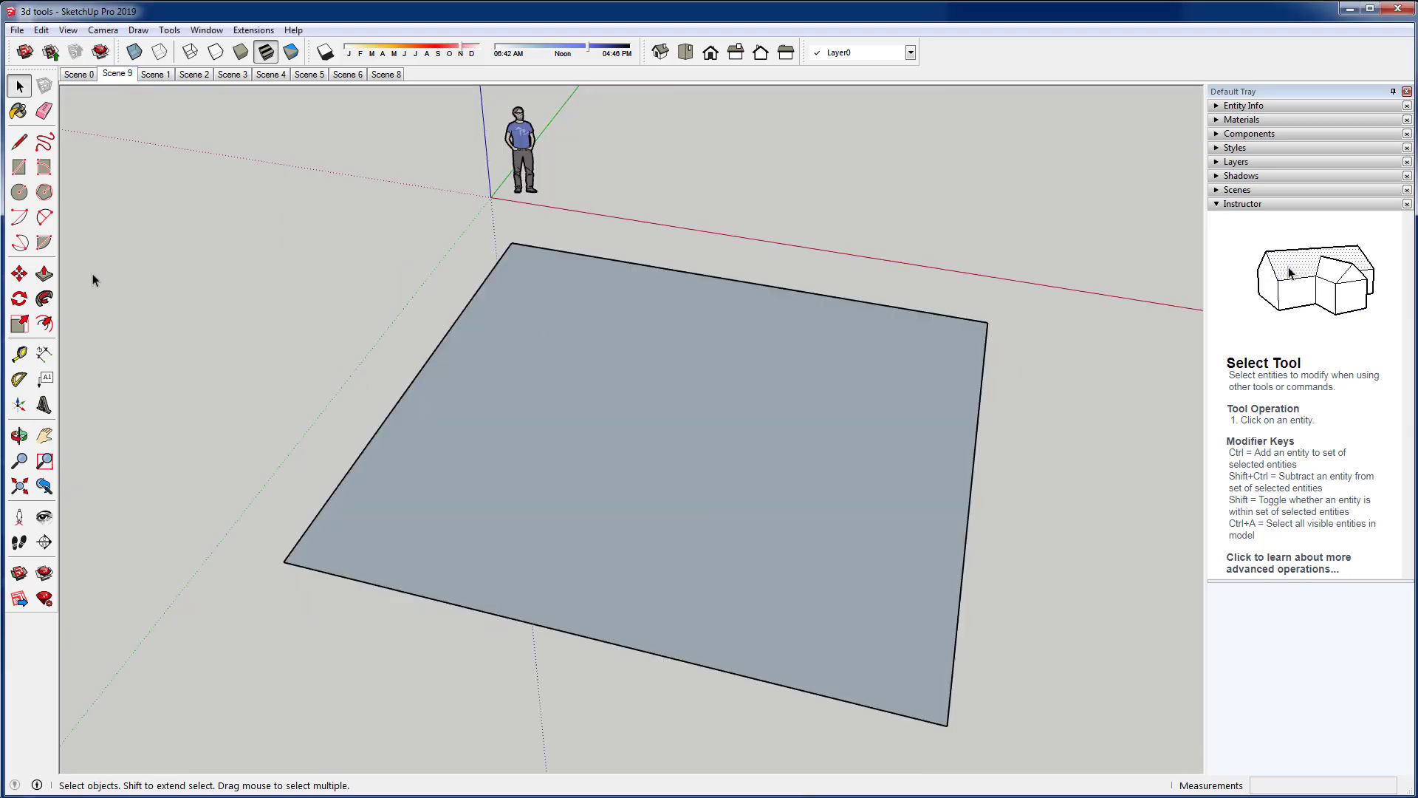
{"action": "left_click", "coordinate": [44, 273]}
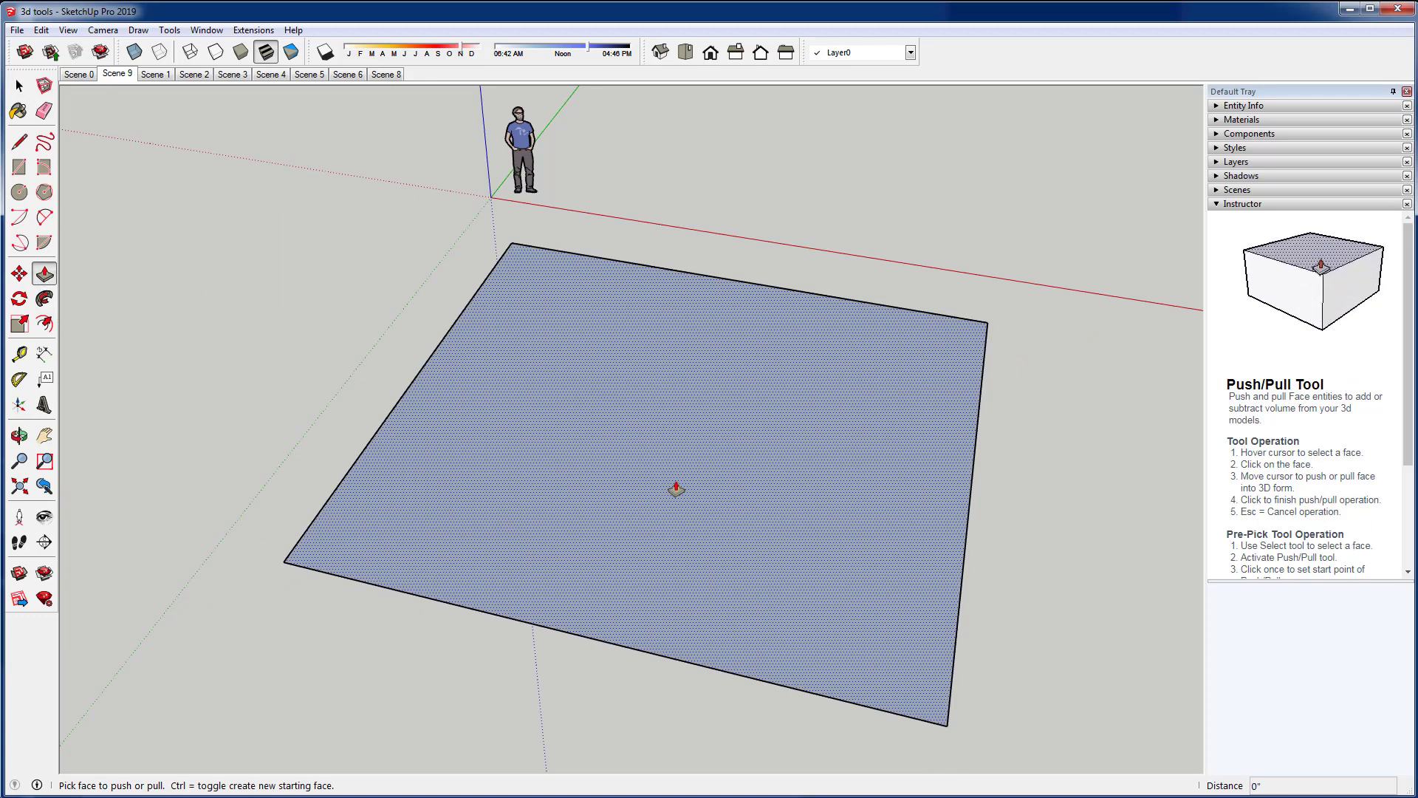
{"action": "left_click", "coordinate": [676, 489]}
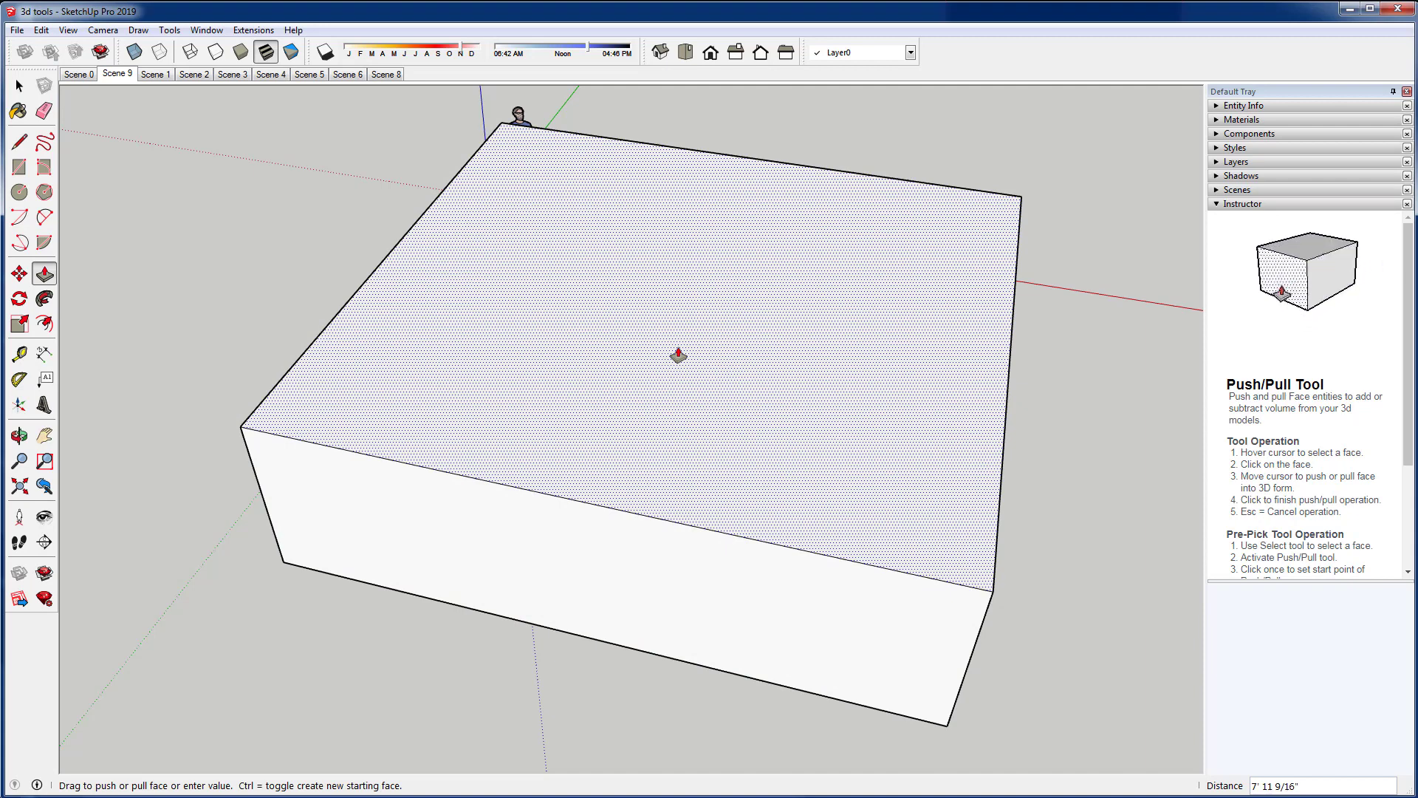
{"action": "left_click", "coordinate": [669, 328]}
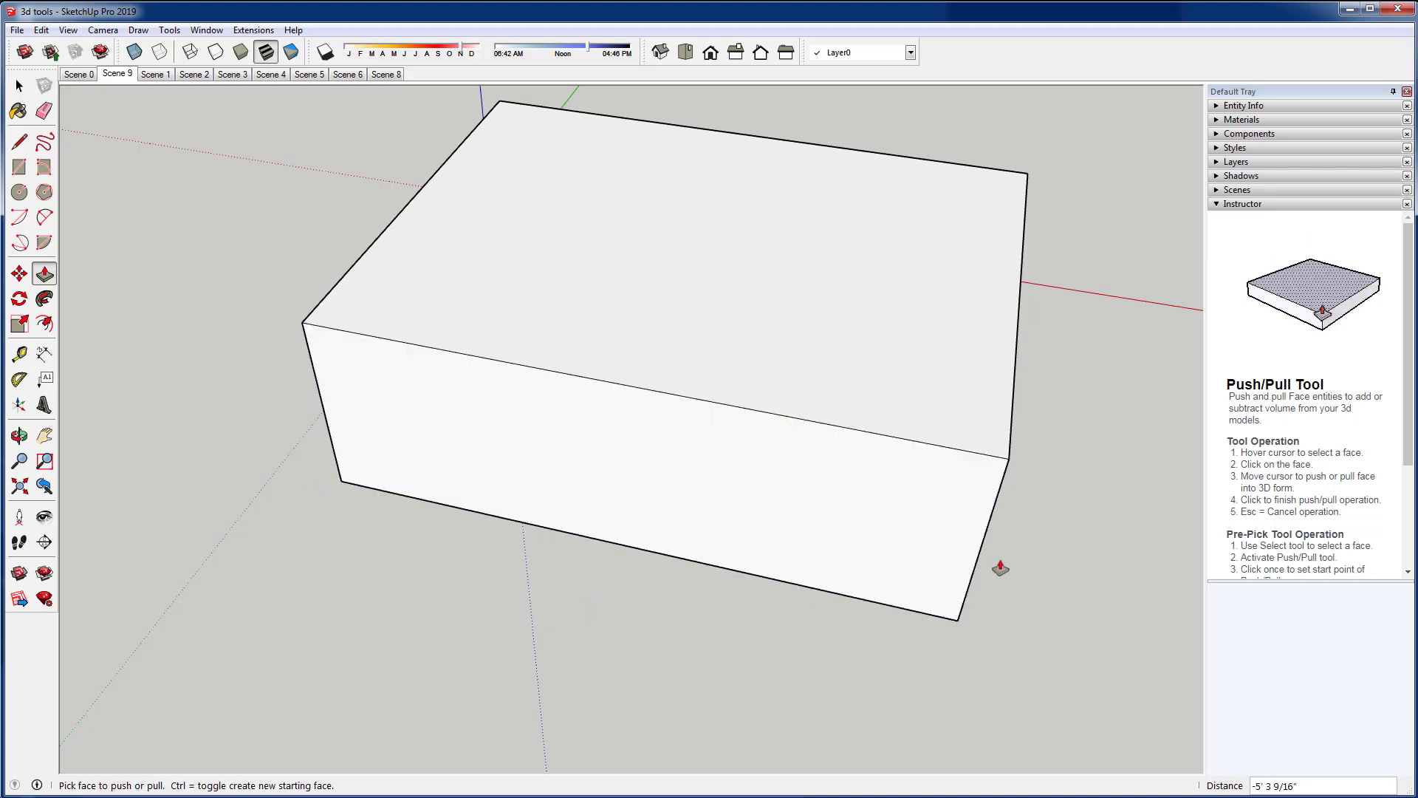
Push one of the box's side faces inward about 9' 11" with Push/Pull
{"action": "middle_click_drag", "start_coordinate": [1001, 570], "coordinate": [643, 450]}
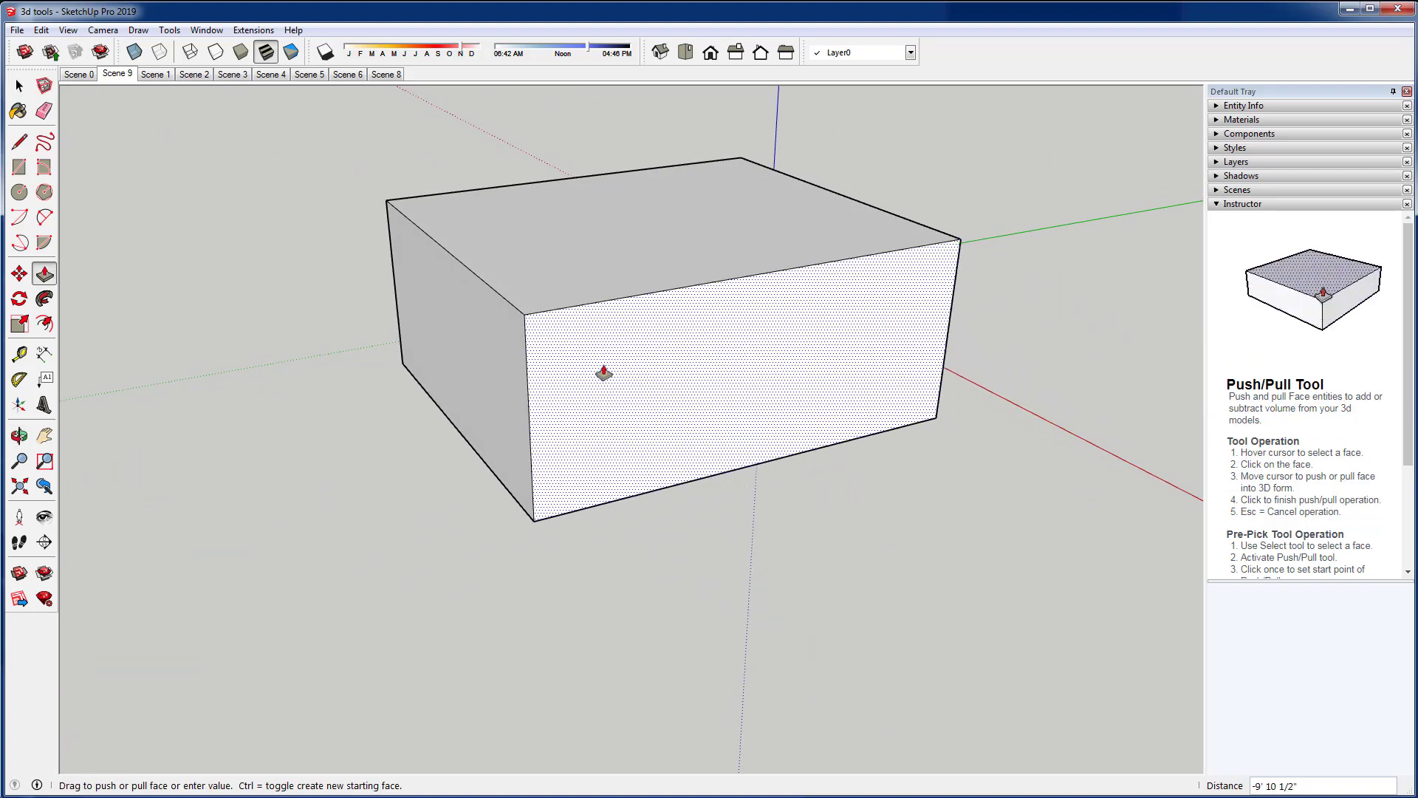
{"action": "middle_click_drag", "start_coordinate": [601, 374], "coordinate": [657, 392]}
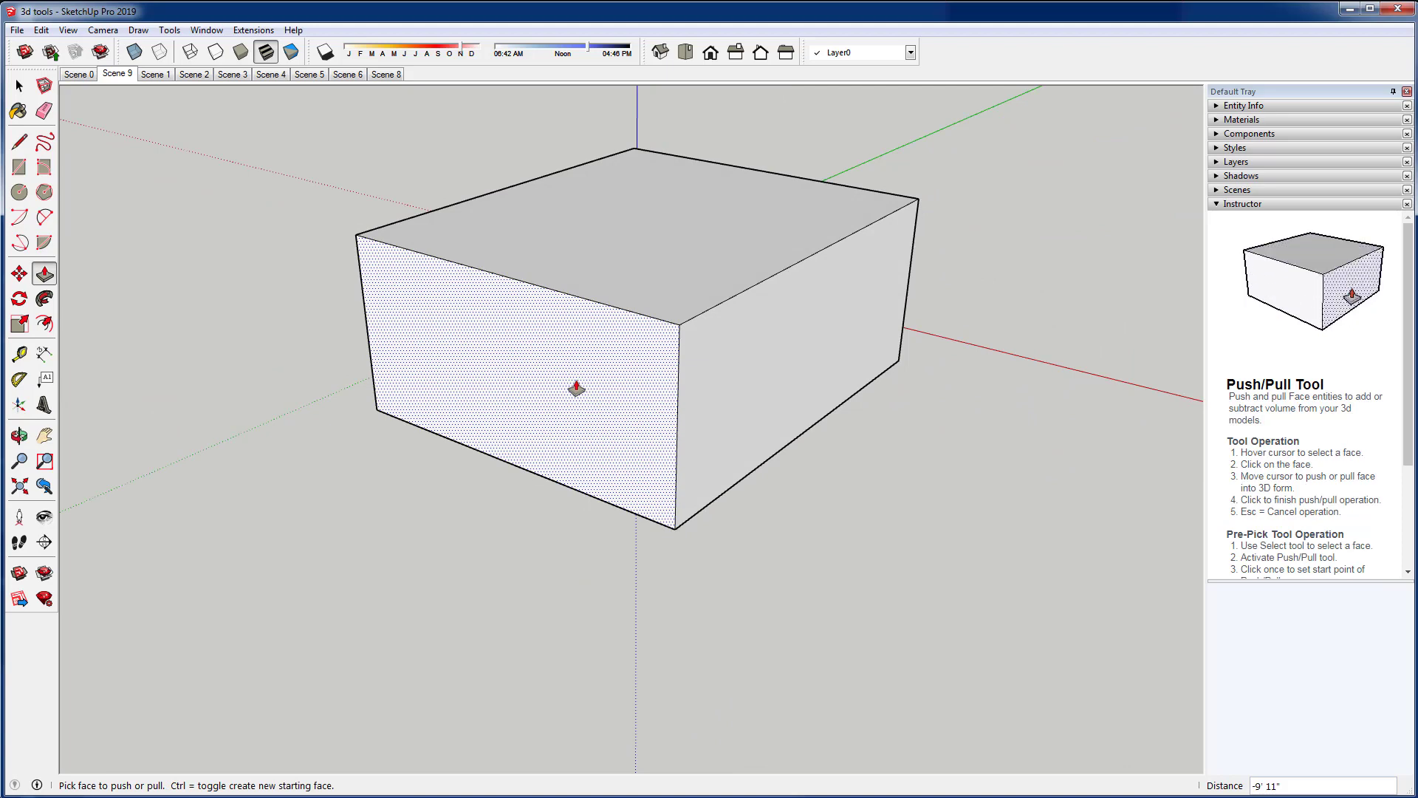
{"action": "middle_click_drag", "start_coordinate": [613, 405], "coordinate": [816, 364]}
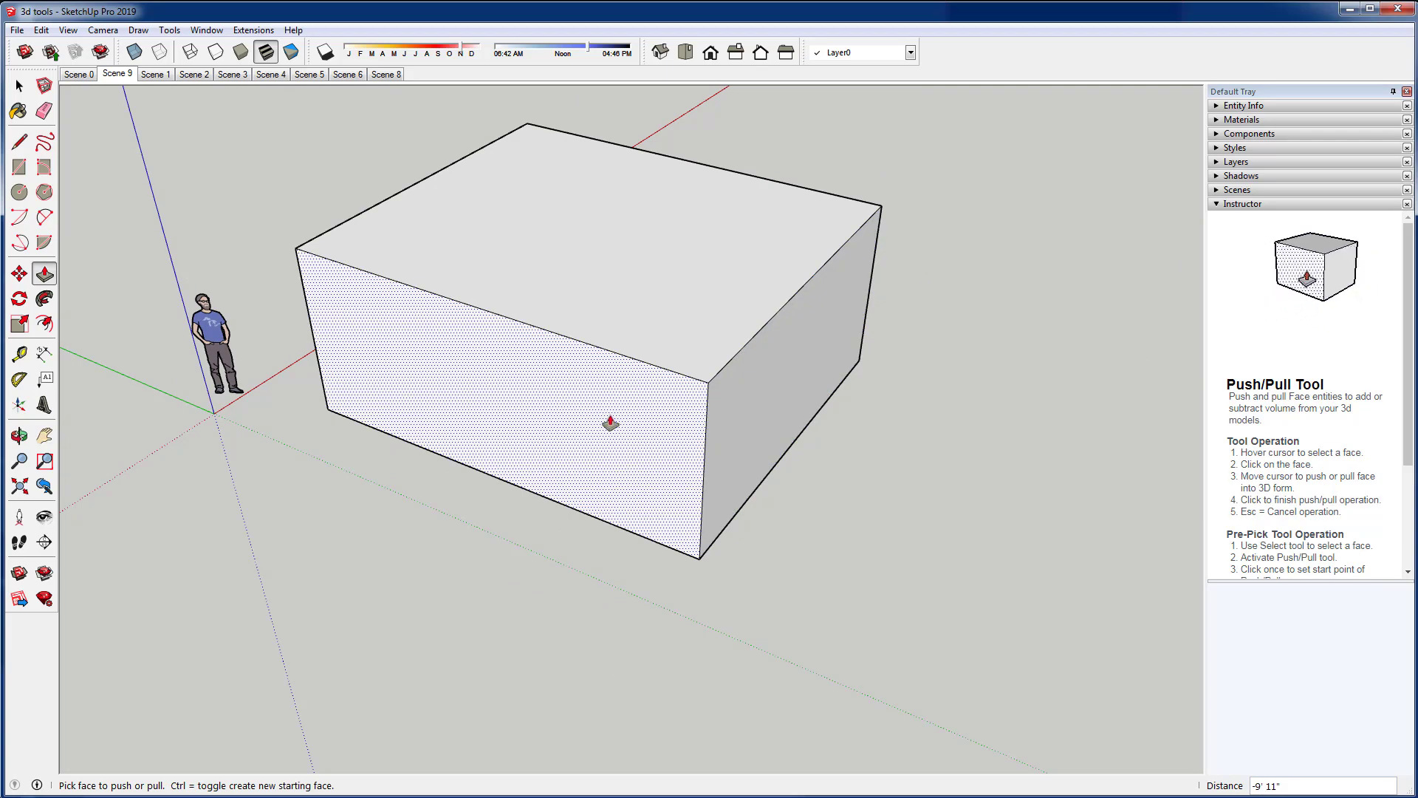
Try recessing a rectangle about 5' by 4' into the solid box's front face by about 6 9/16", and undo both operations
{"action": "left_click", "coordinate": [19, 168]}
{"action": "left_click", "coordinate": [565, 382]}
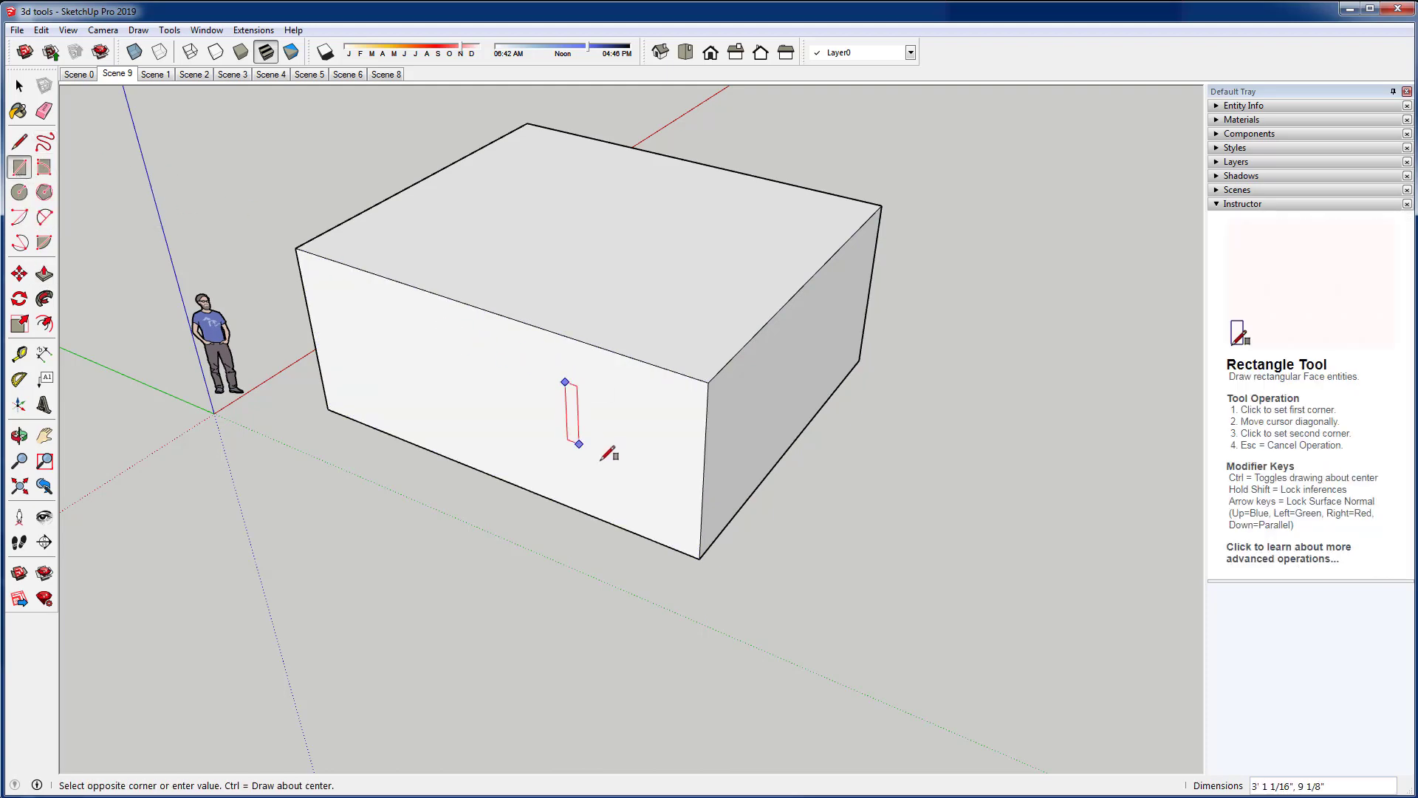
{"action": "left_click", "coordinate": [667, 492]}
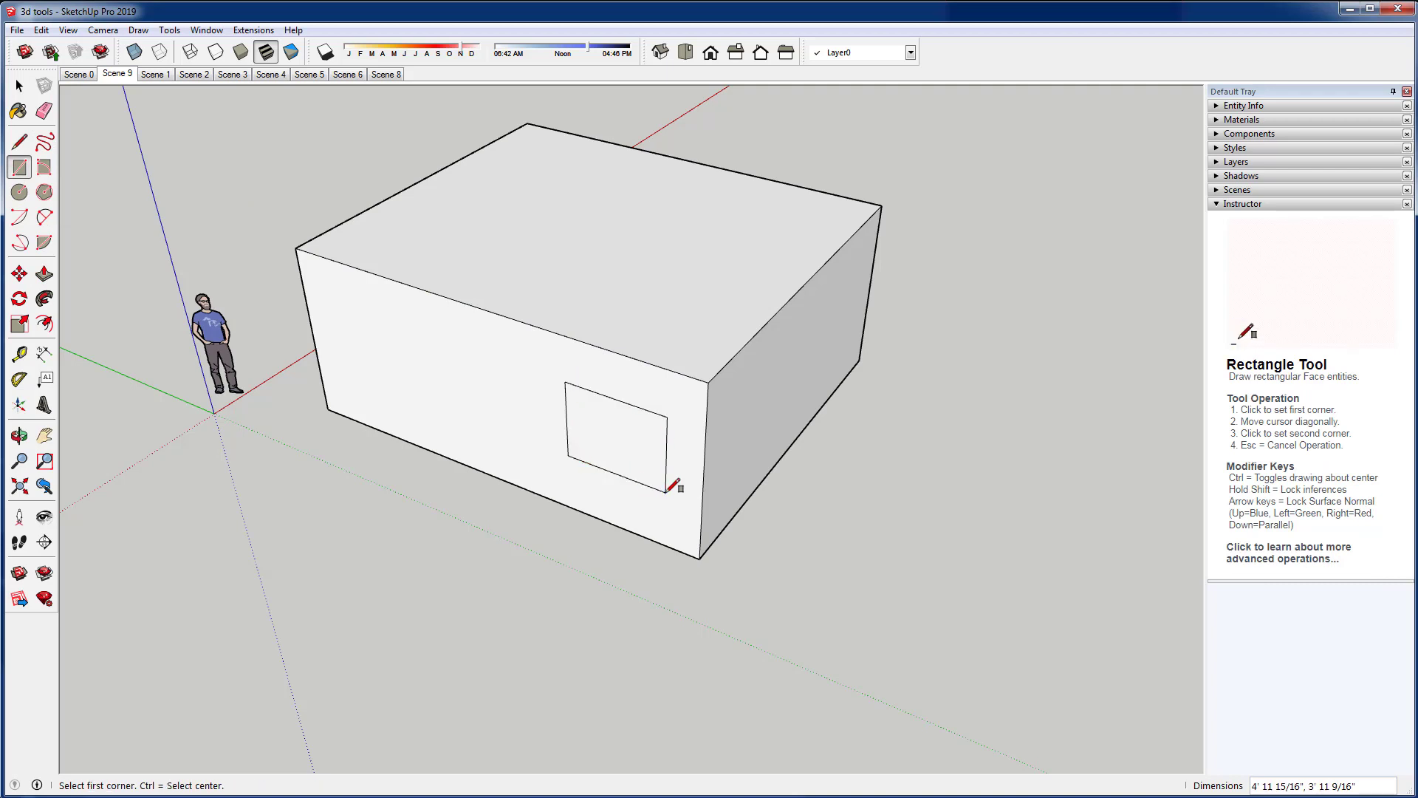
{"action": "key", "text": "p"}
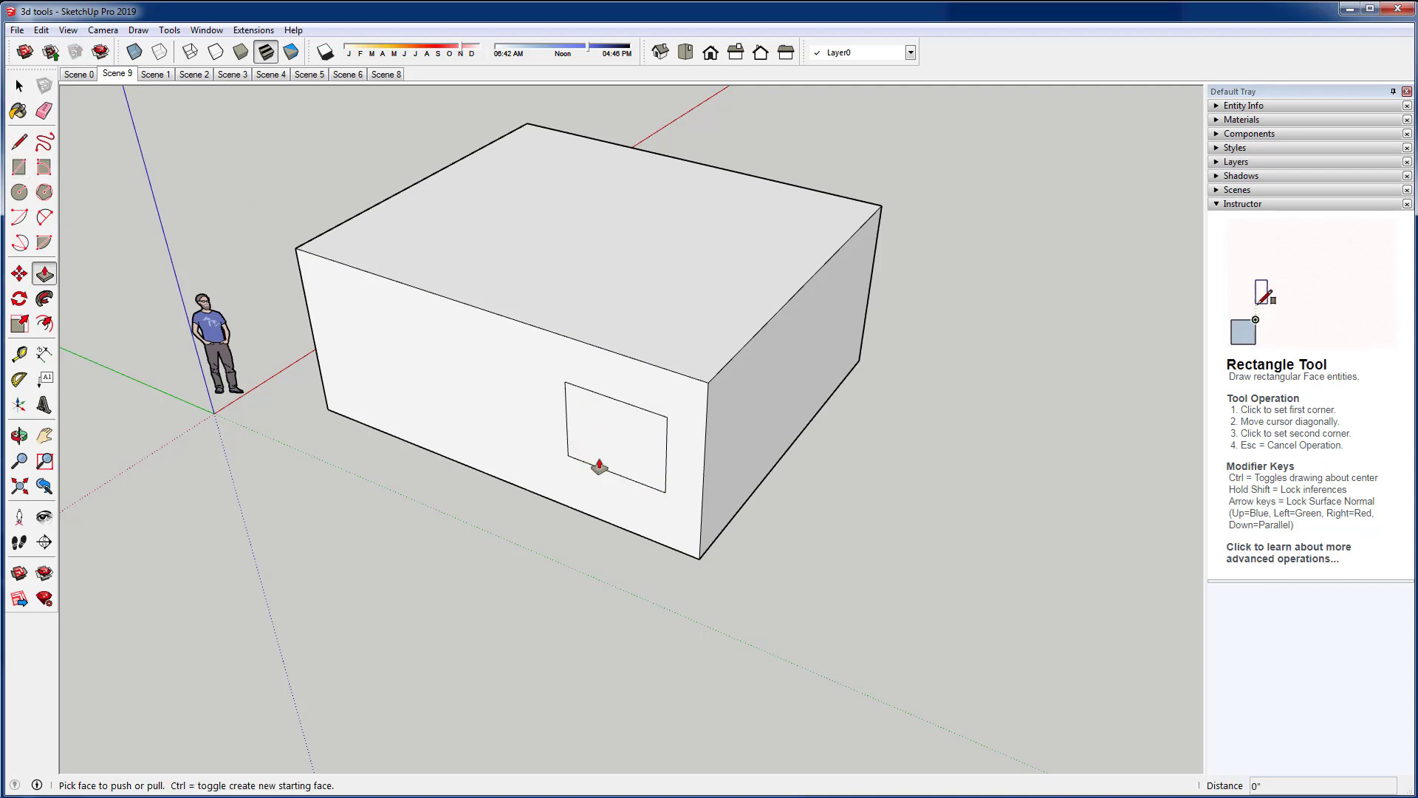
{"action": "left_click", "coordinate": [599, 466]}
{"action": "left_click", "coordinate": [606, 445]}
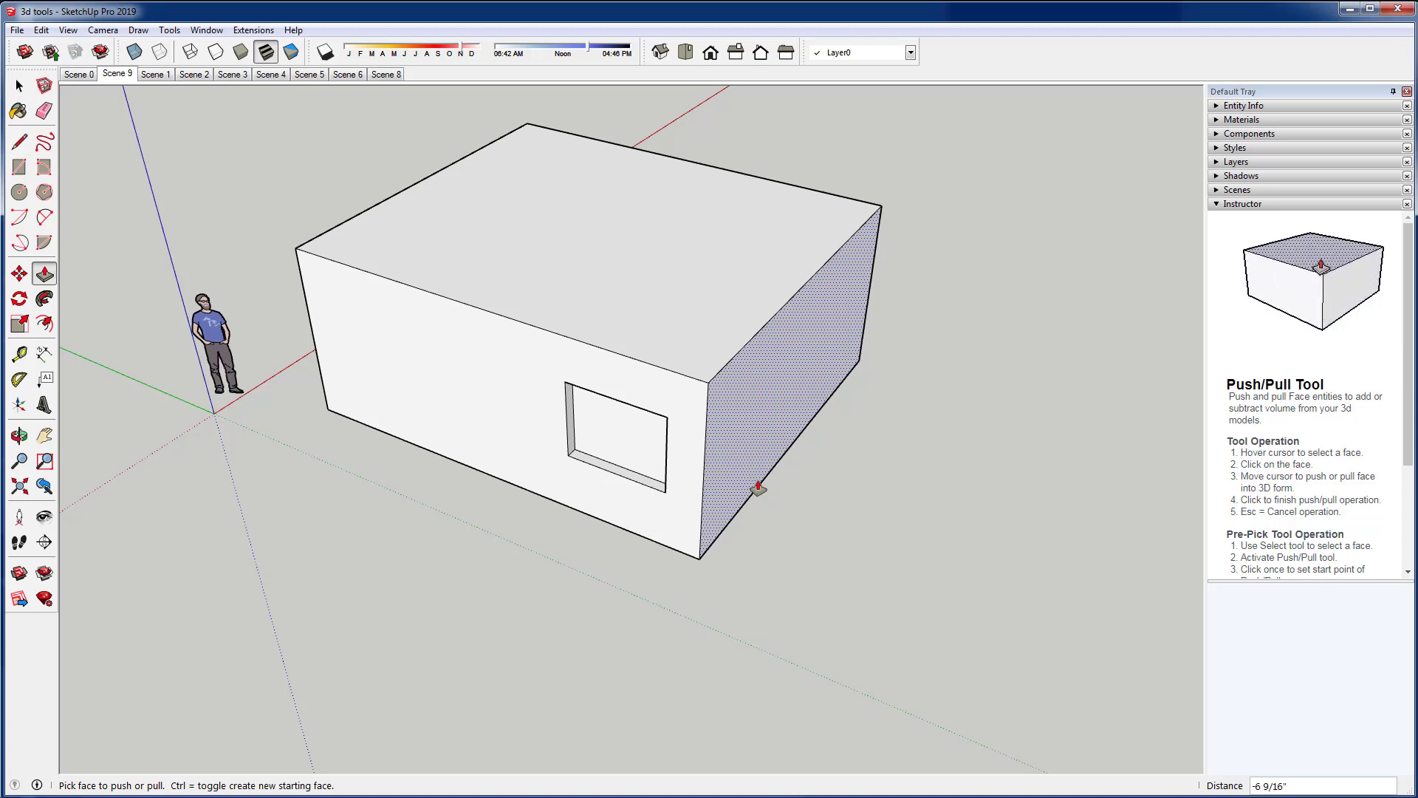
{"action": "key", "text": "ctrl+z"}
{"action": "key", "text": "ctrl+z"}
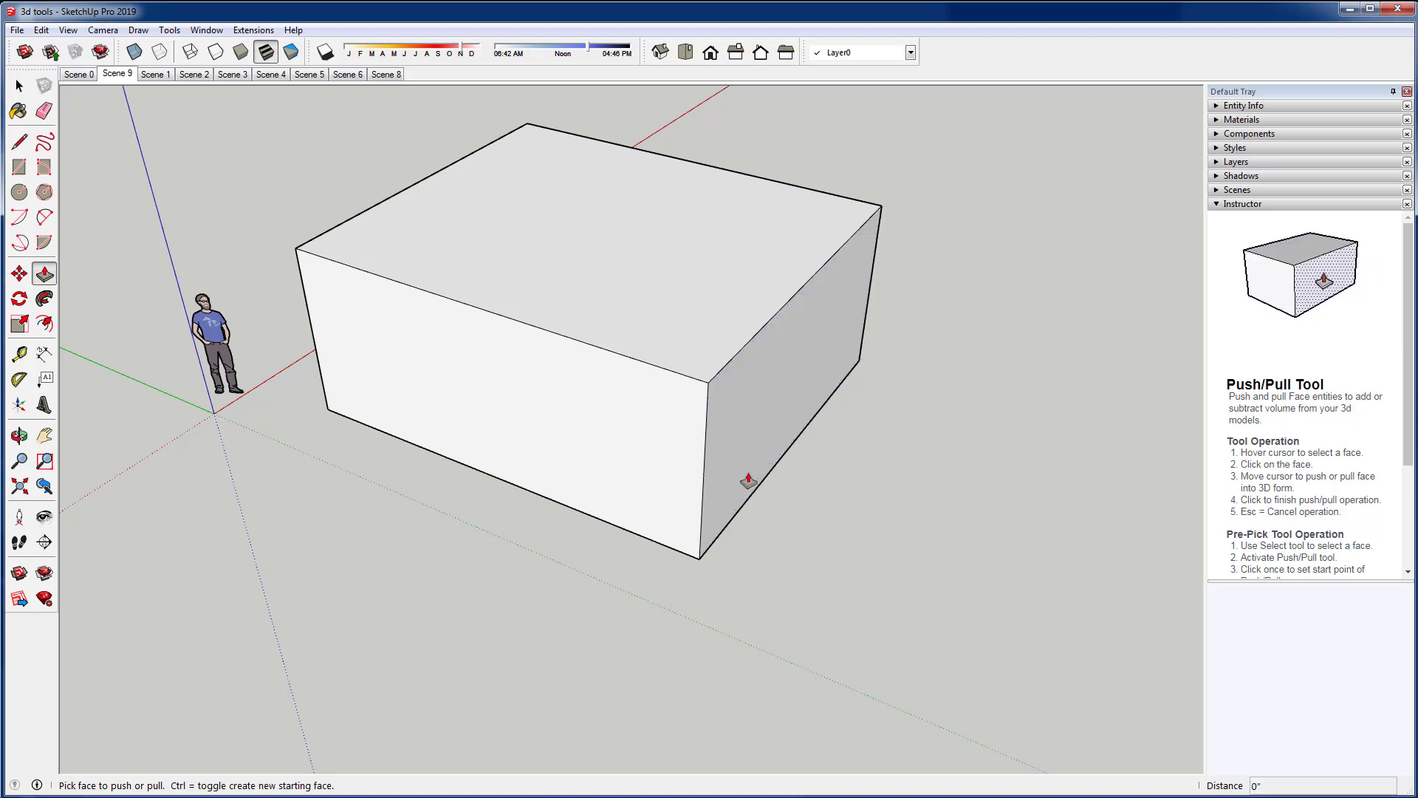
Offset the outline of the box's top face inward by about 5 5/16" to define the wall thickness
{"action": "left_click", "coordinate": [46, 325]}
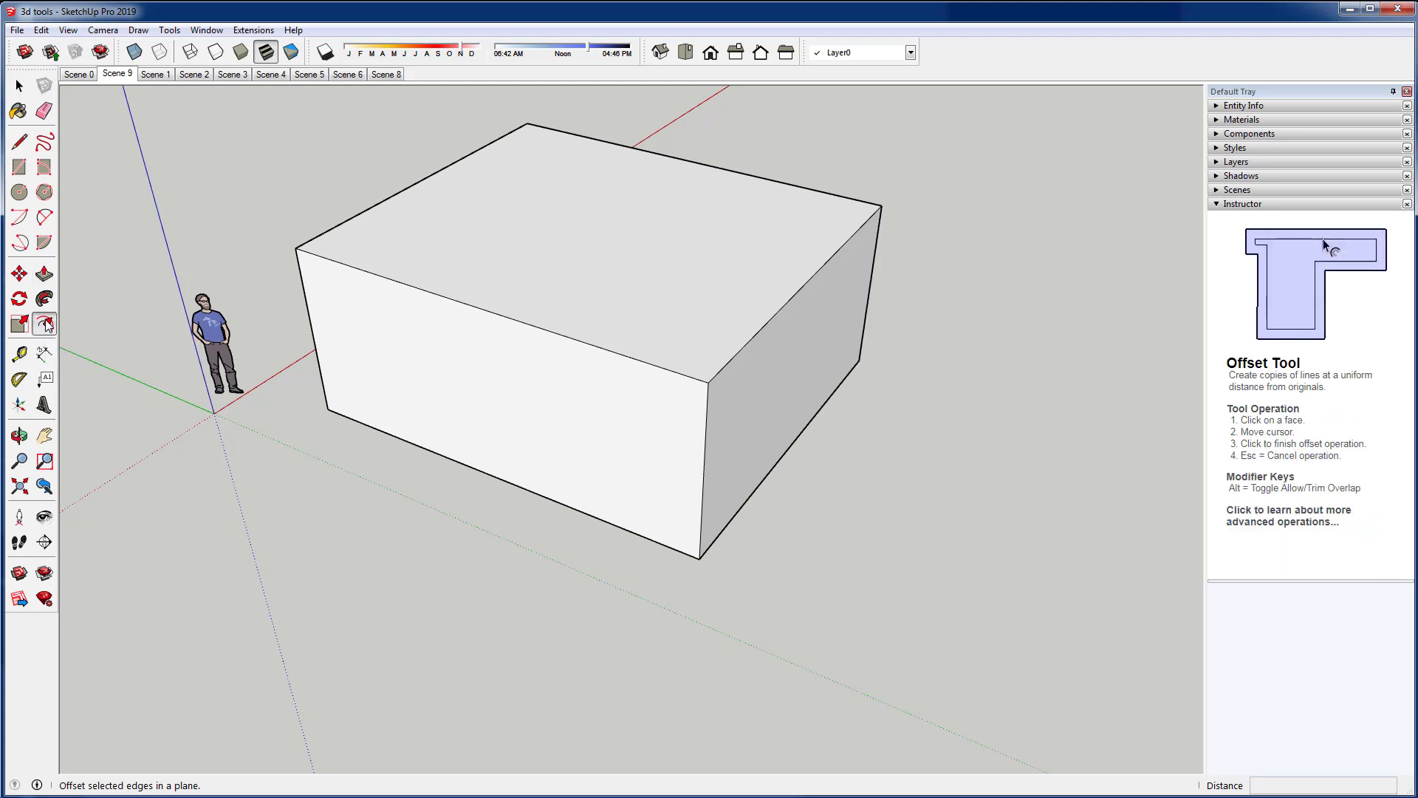
{"action": "left_click", "coordinate": [805, 274]}
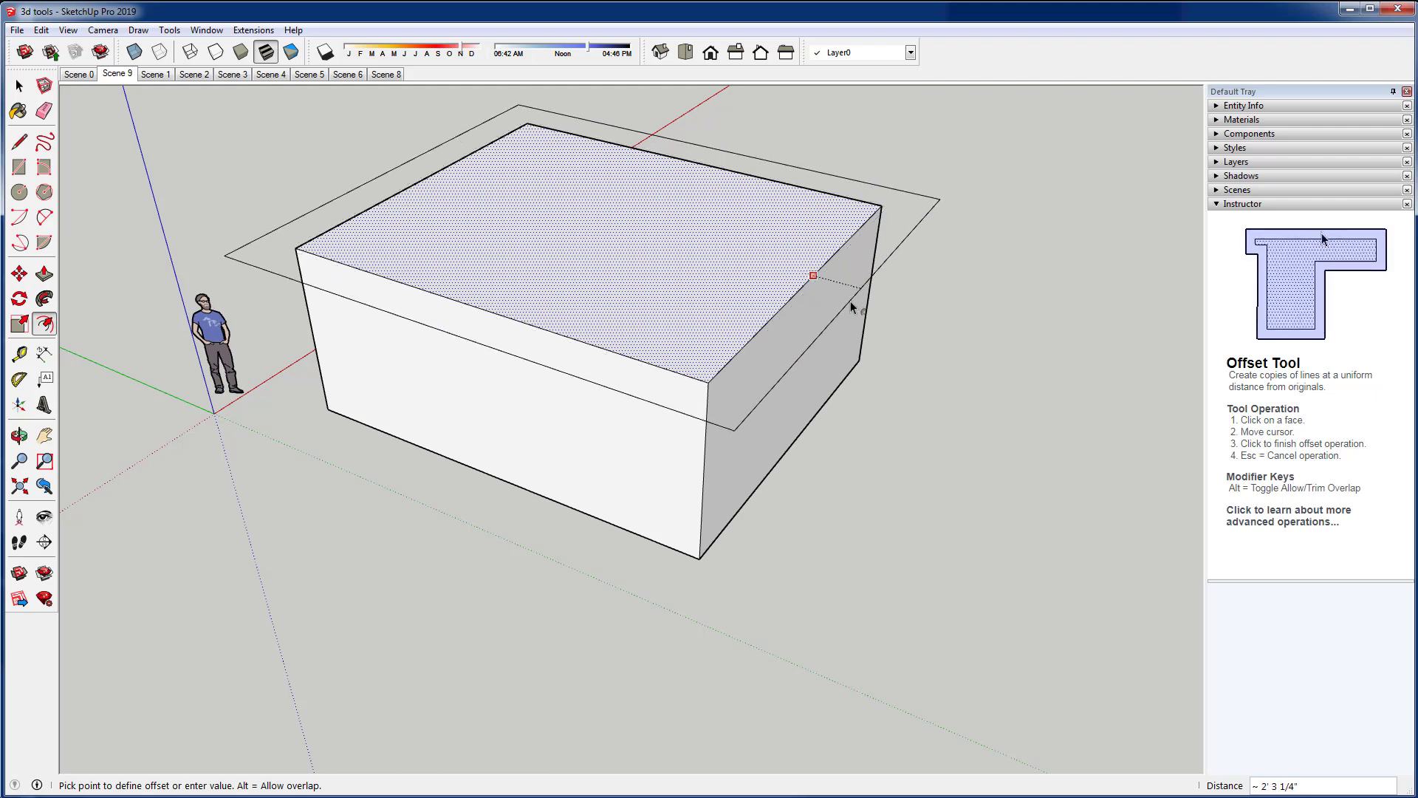
{"action": "left_click", "coordinate": [799, 279]}
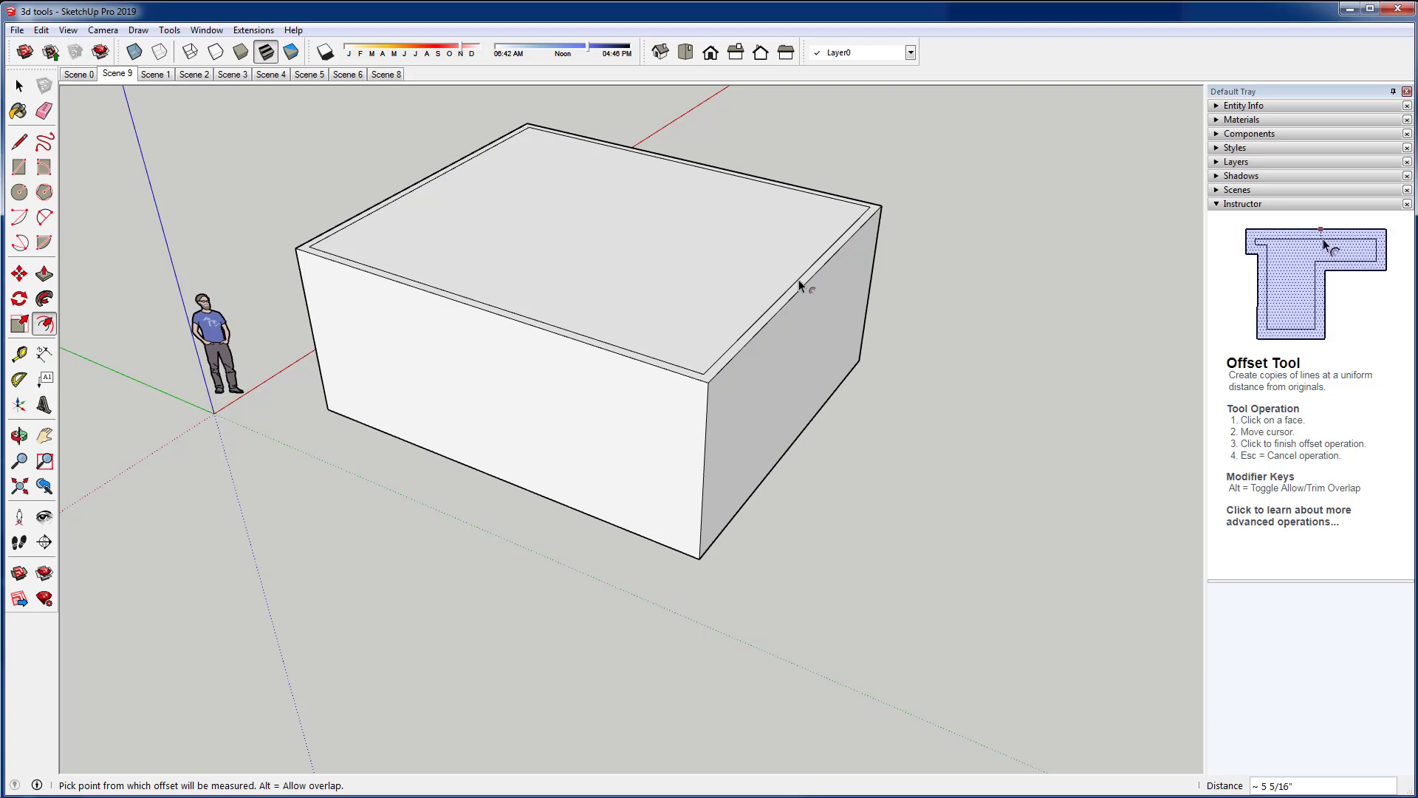
Push the inner top face down about 9' 3 5/16" to hollow out the box, leaving walls and a floor
{"action": "key", "text": "p"}
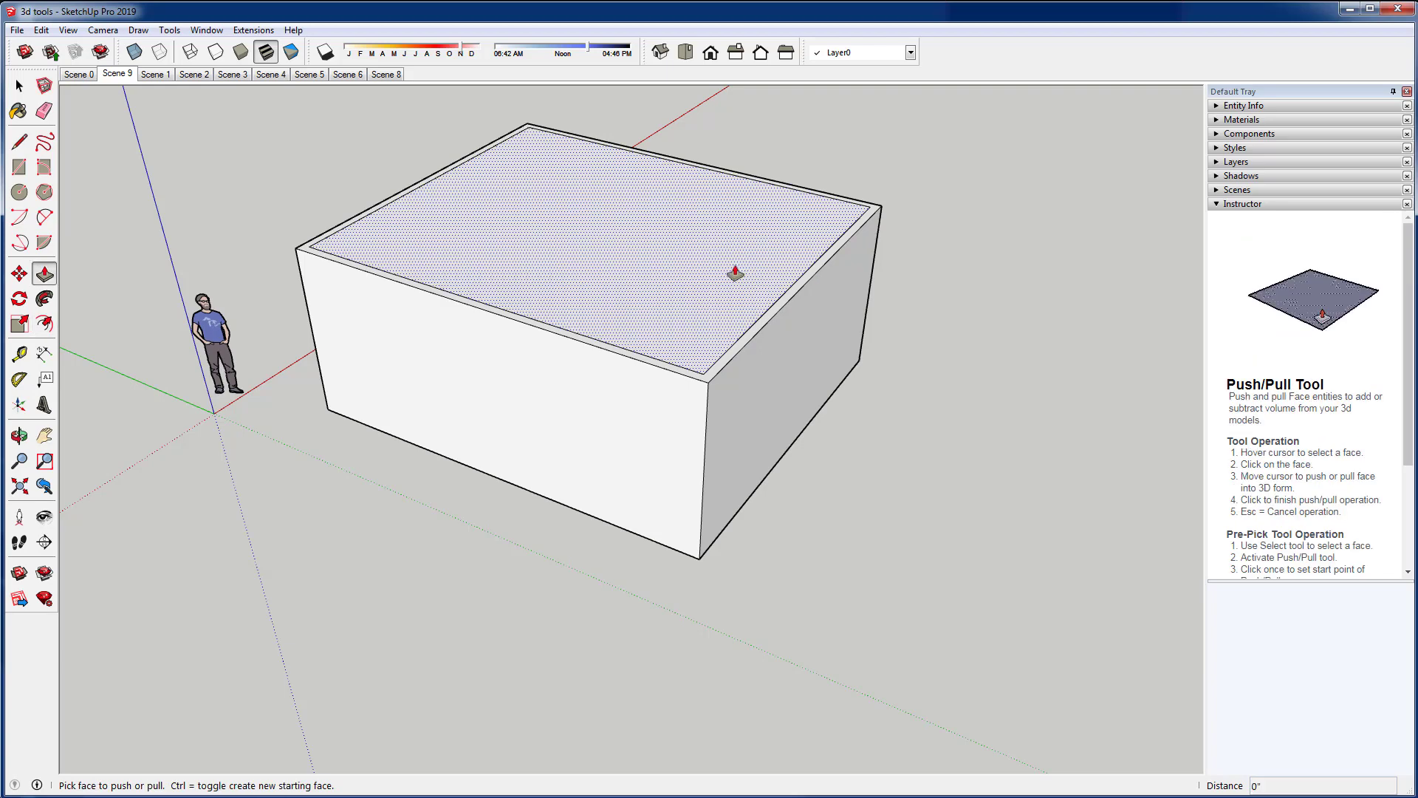
{"action": "left_click", "coordinate": [734, 276]}
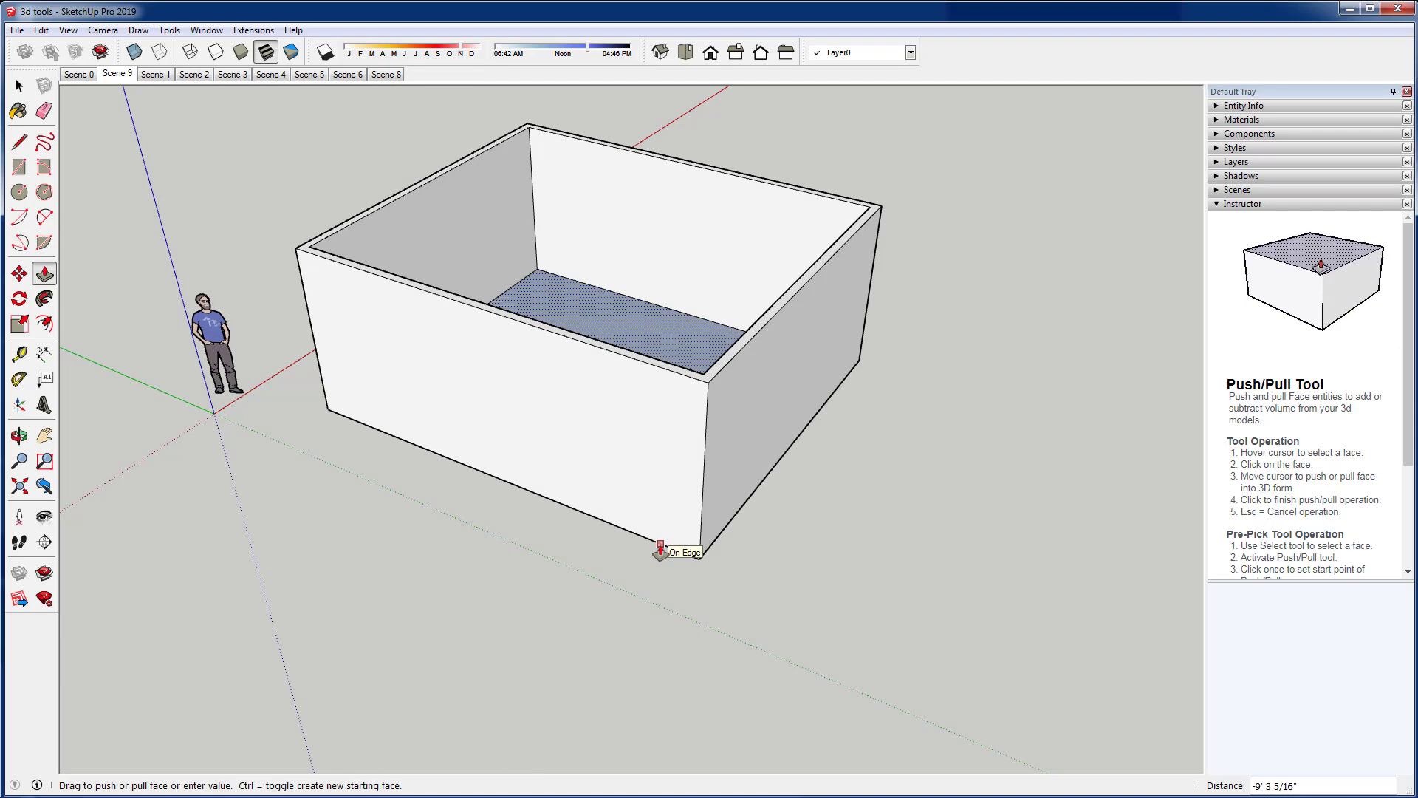
{"action": "middle_click_drag", "start_coordinate": [660, 548], "coordinate": [632, 418]}
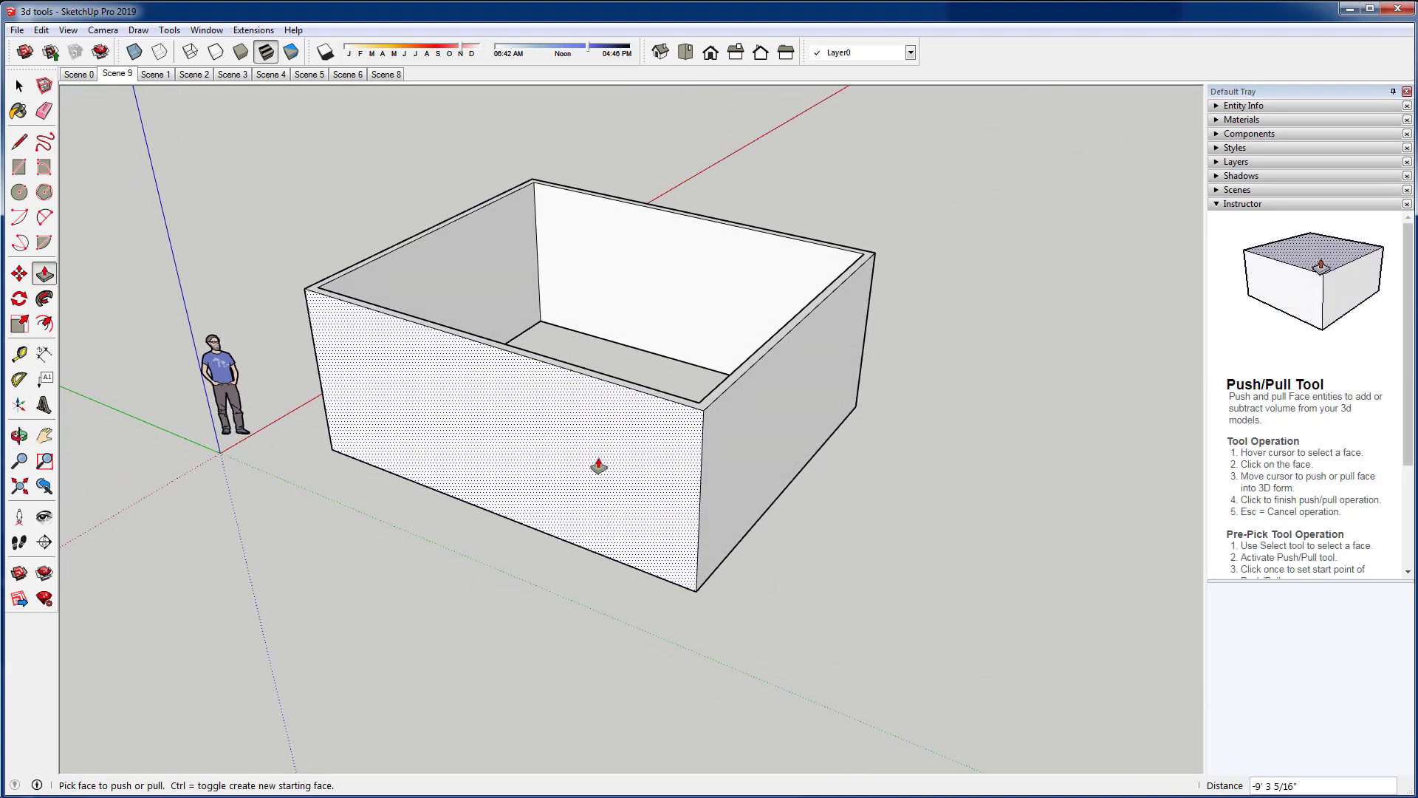
{"action": "middle_click_drag", "start_coordinate": [599, 465], "coordinate": [639, 472]}
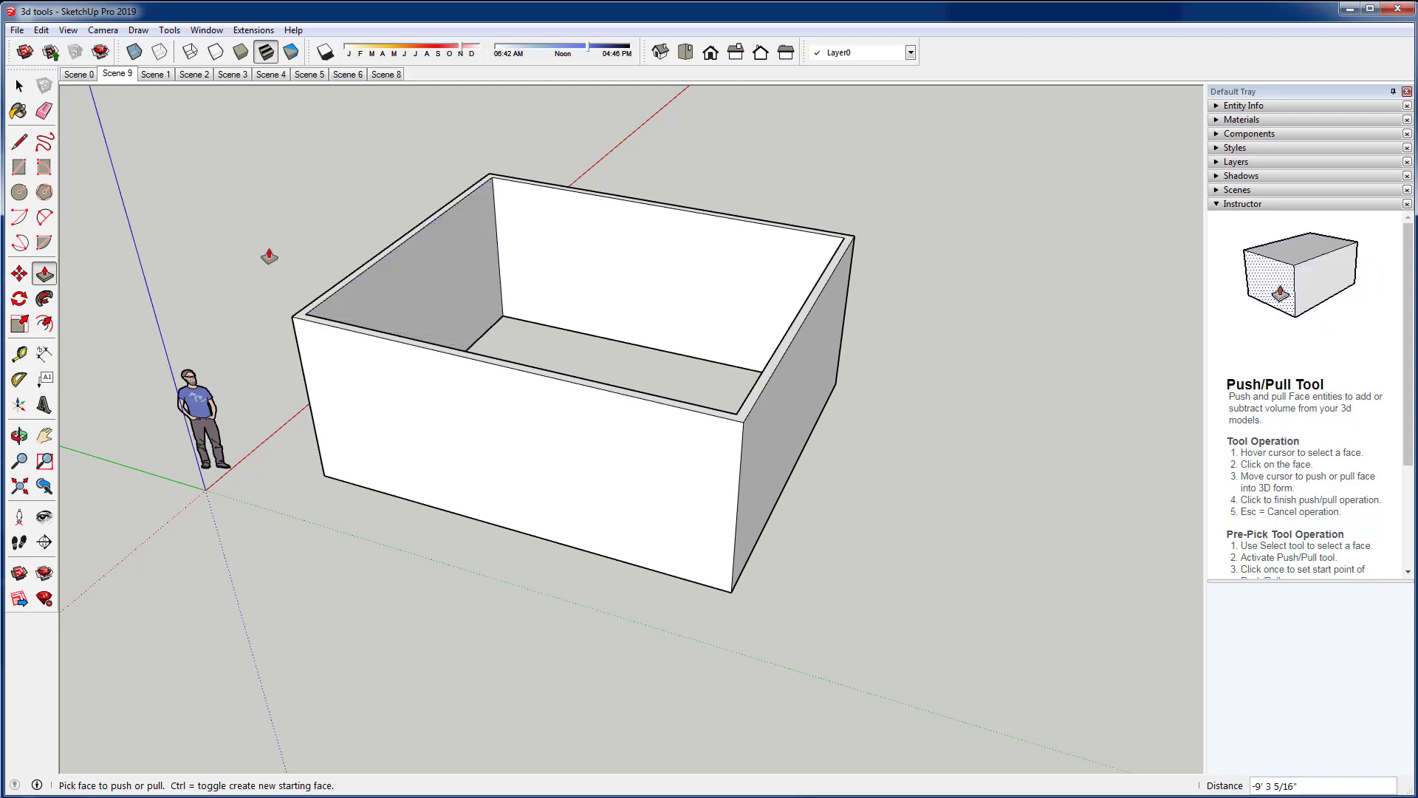
Draw a window rectangle about 6' 4" by 4' 8" on the front wall and push it through the full wall thickness
{"action": "left_click", "coordinate": [19, 167]}
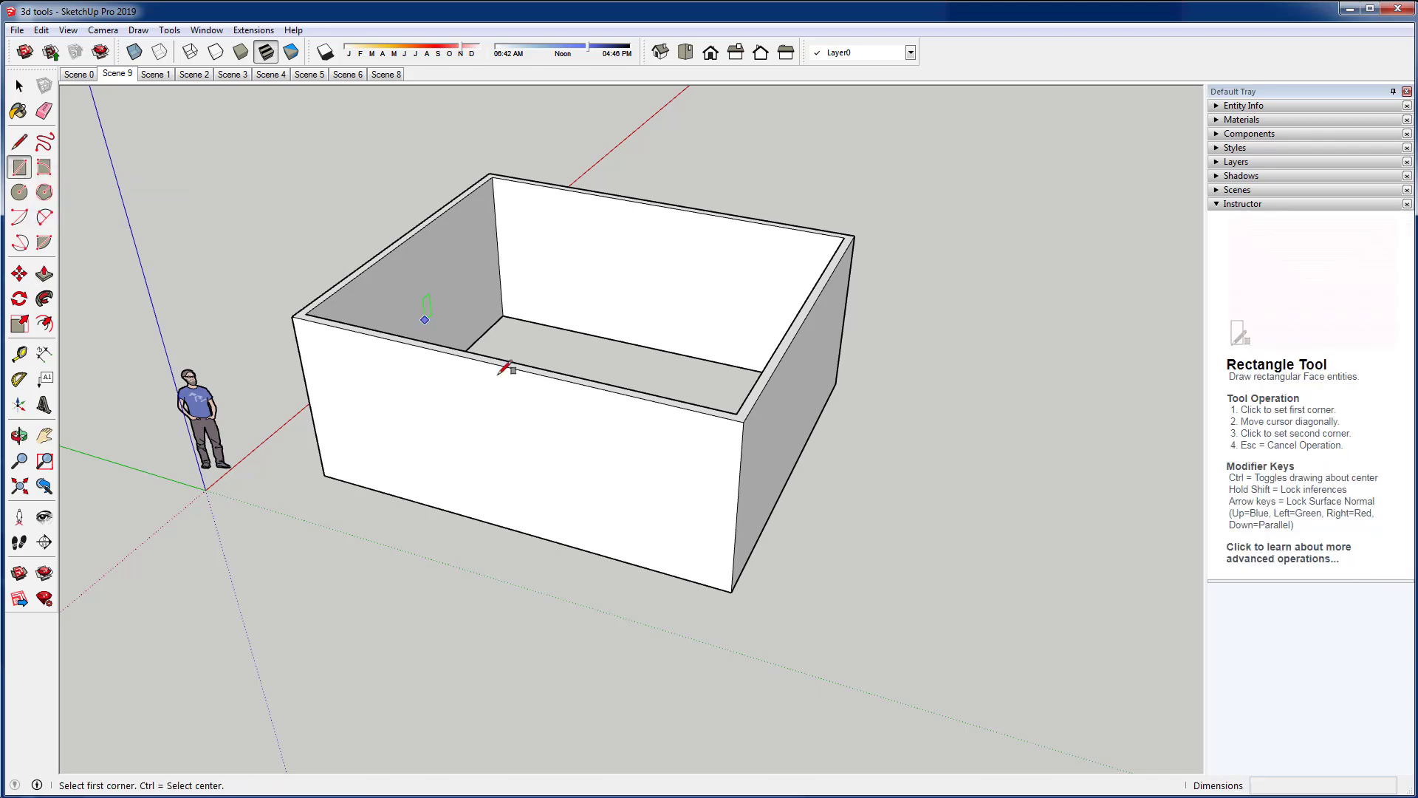
{"action": "left_click", "coordinate": [380, 378]}
{"action": "left_click", "coordinate": [510, 490]}
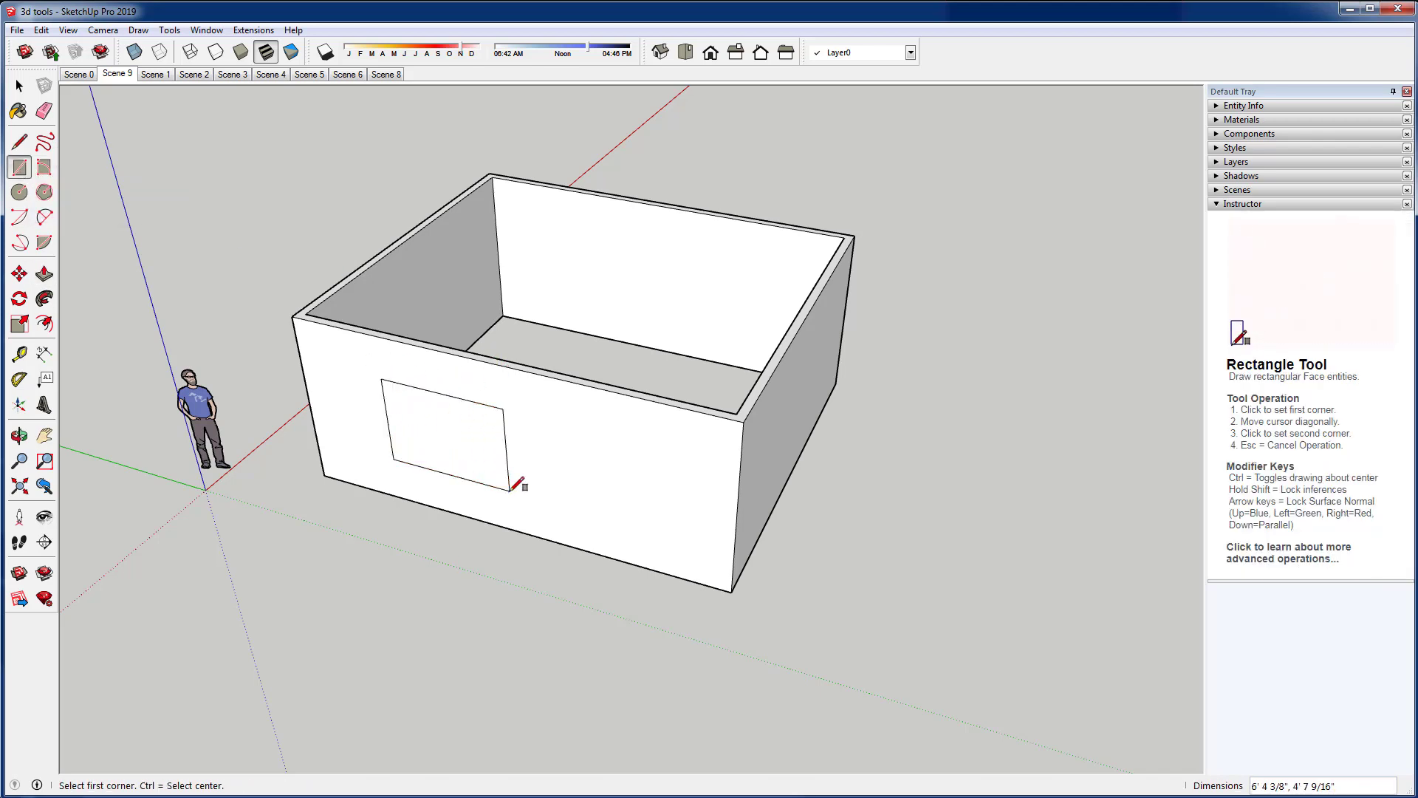
{"action": "key", "text": "p"}
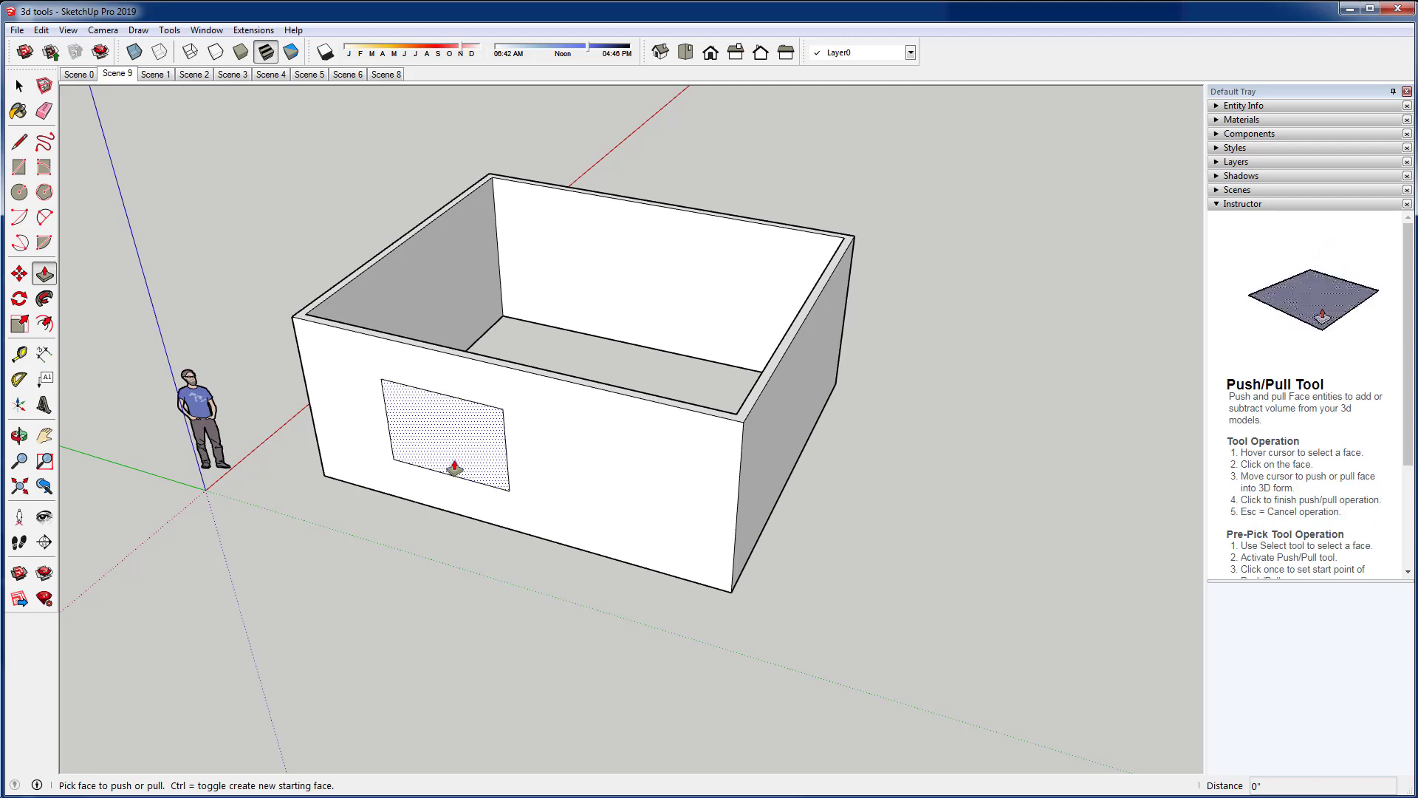
{"action": "left_click", "coordinate": [455, 468]}
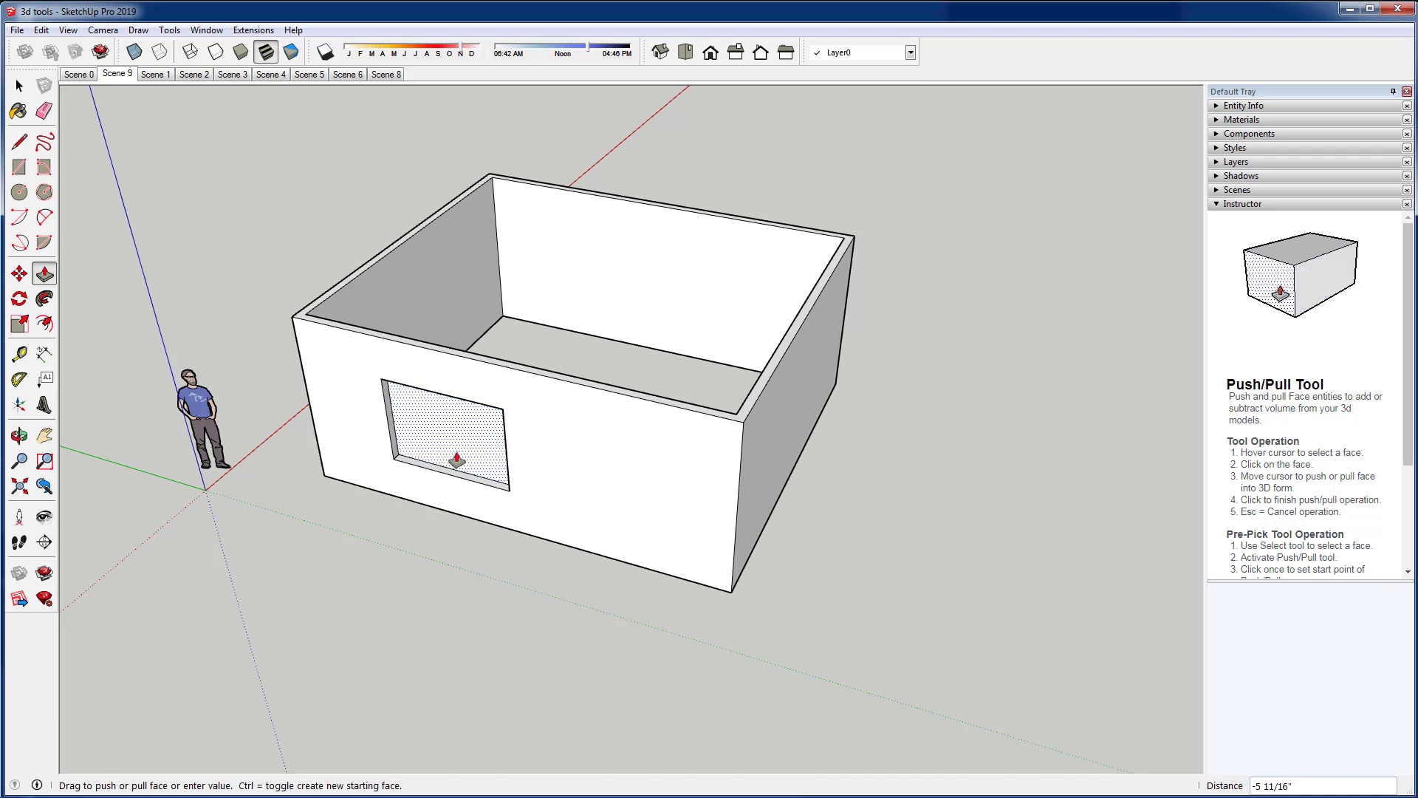
{"action": "left_click", "coordinate": [457, 459]}
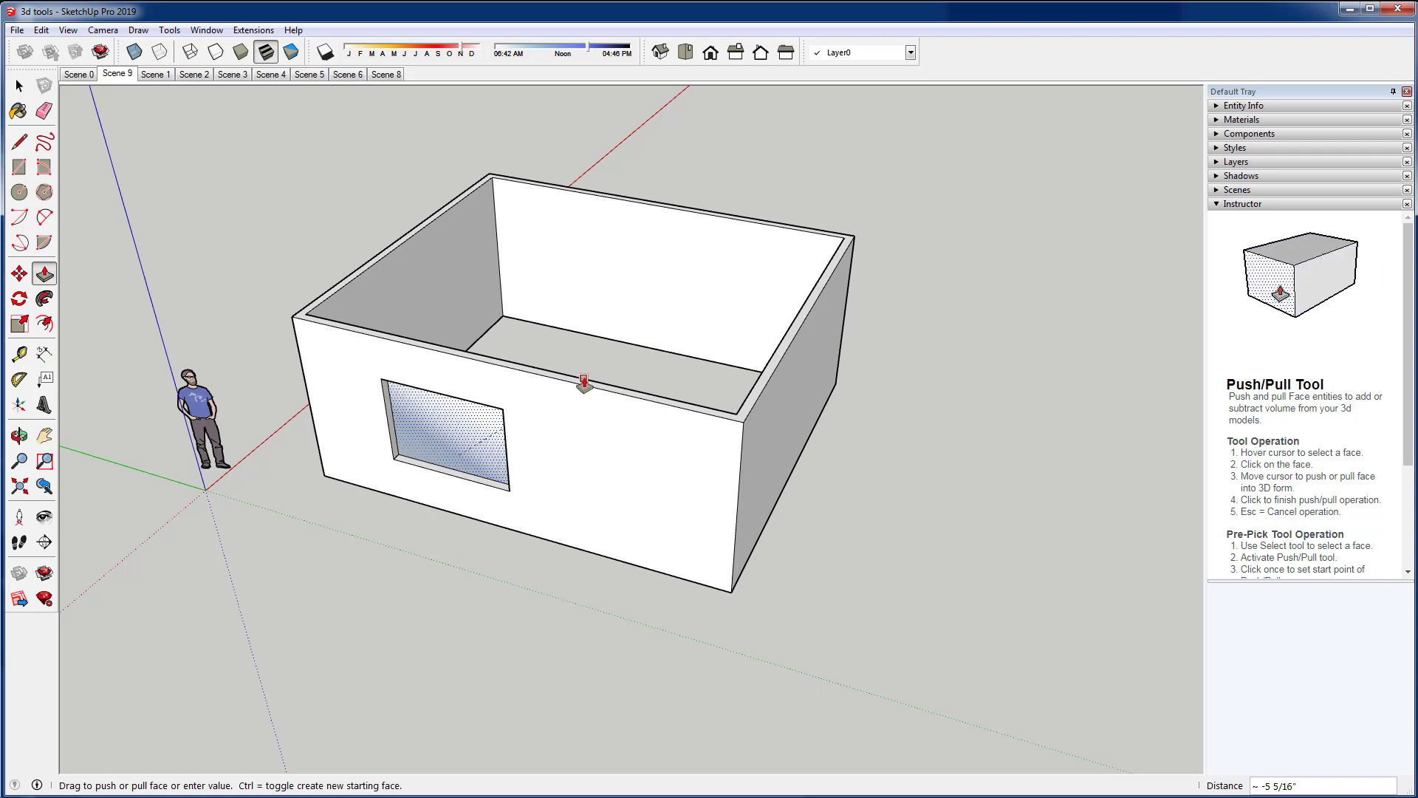
{"action": "left_click", "coordinate": [584, 383]}
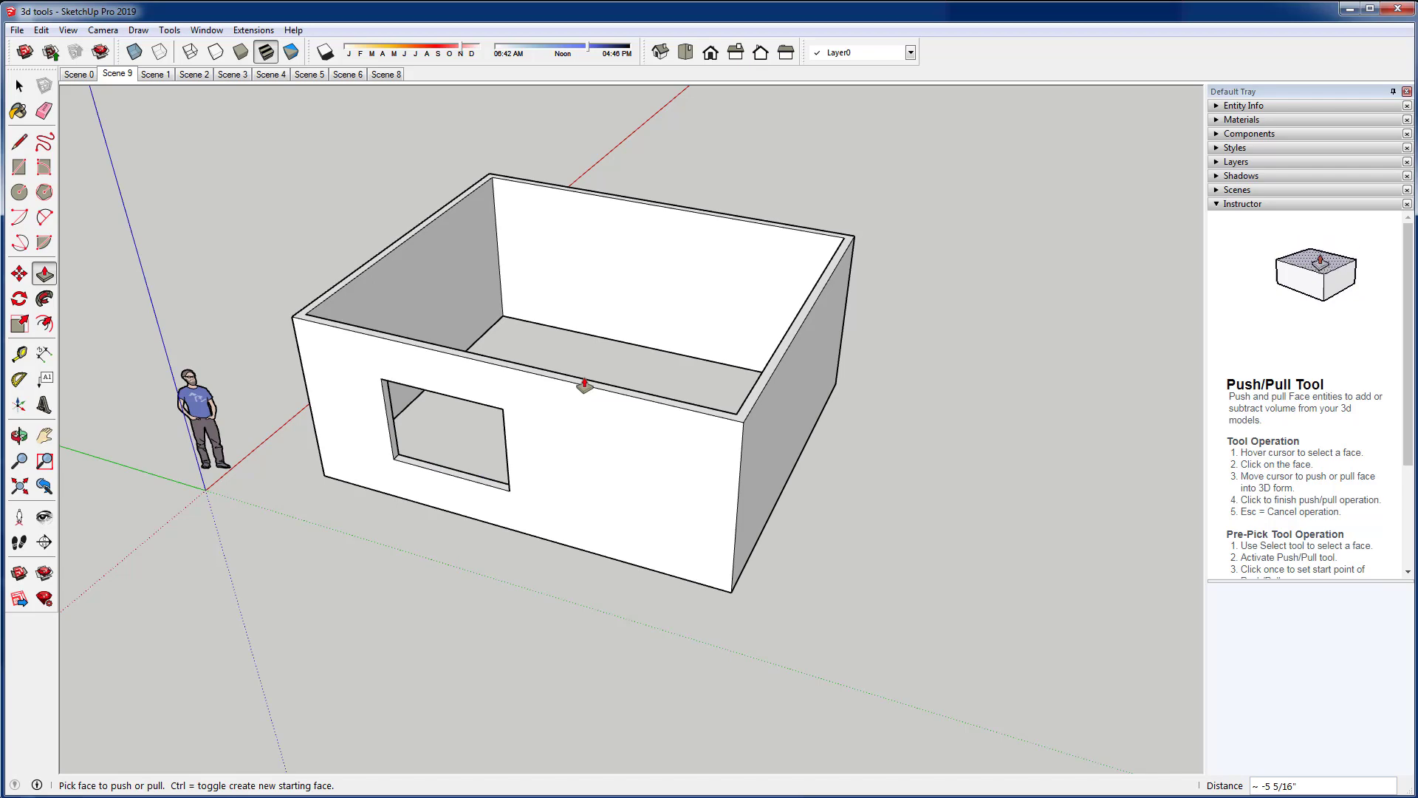
Draw a door rectangle about 3' 5" by 6' 3" from the front wall's bottom edge and push it through the wall's thickness
{"action": "middle_click_drag", "start_coordinate": [446, 497], "coordinate": [453, 469]}
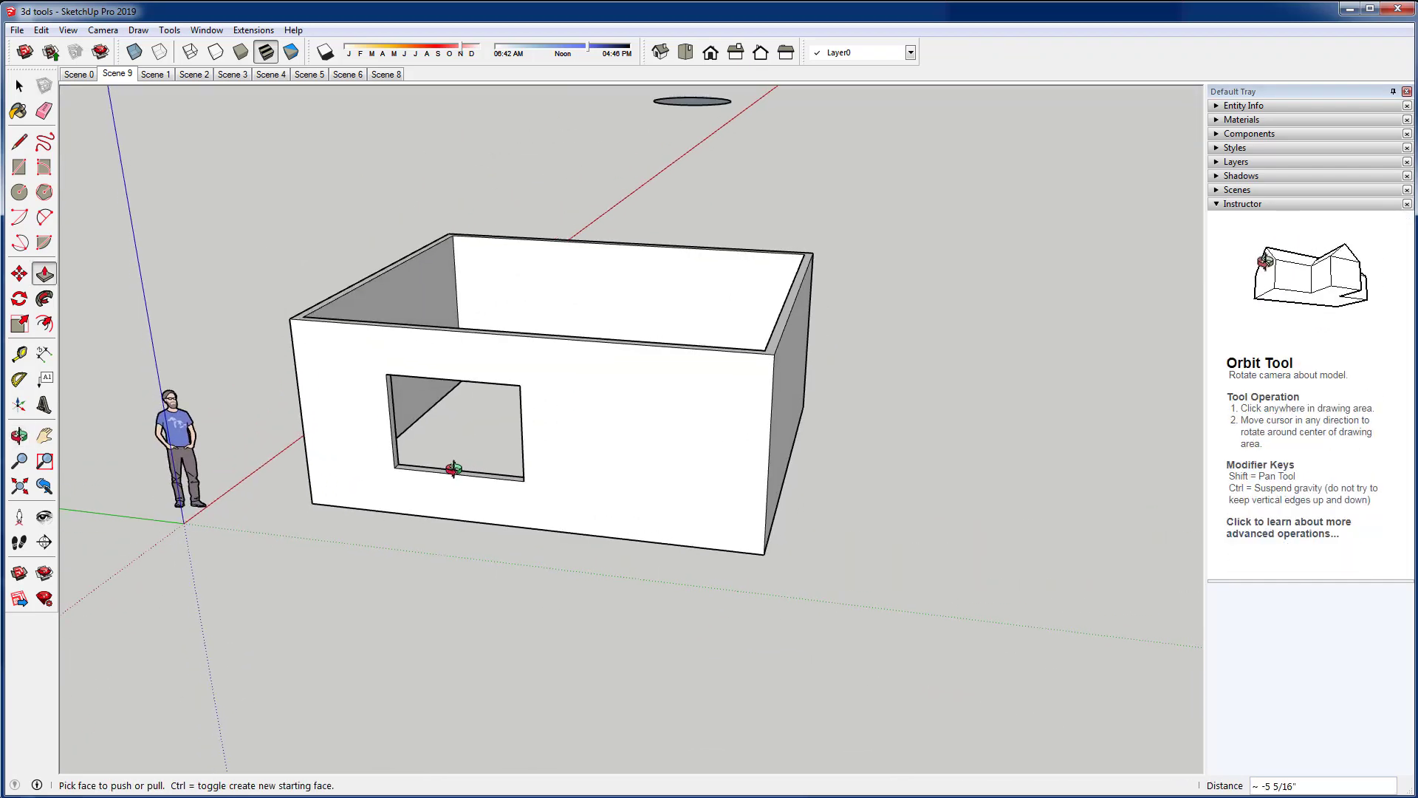
{"action": "left_click", "coordinate": [16, 170]}
{"action": "left_click", "coordinate": [627, 539]}
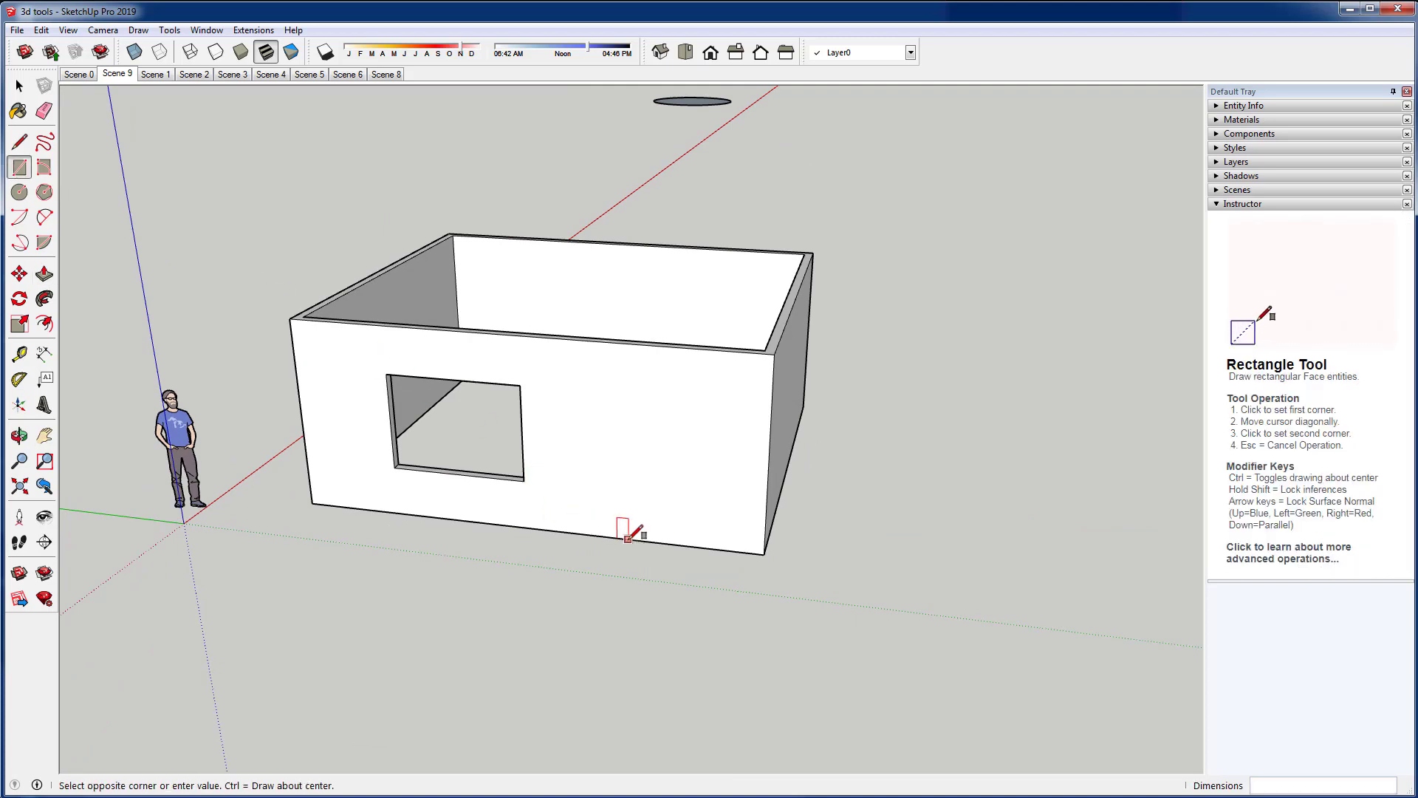
{"action": "left_click", "coordinate": [707, 418]}
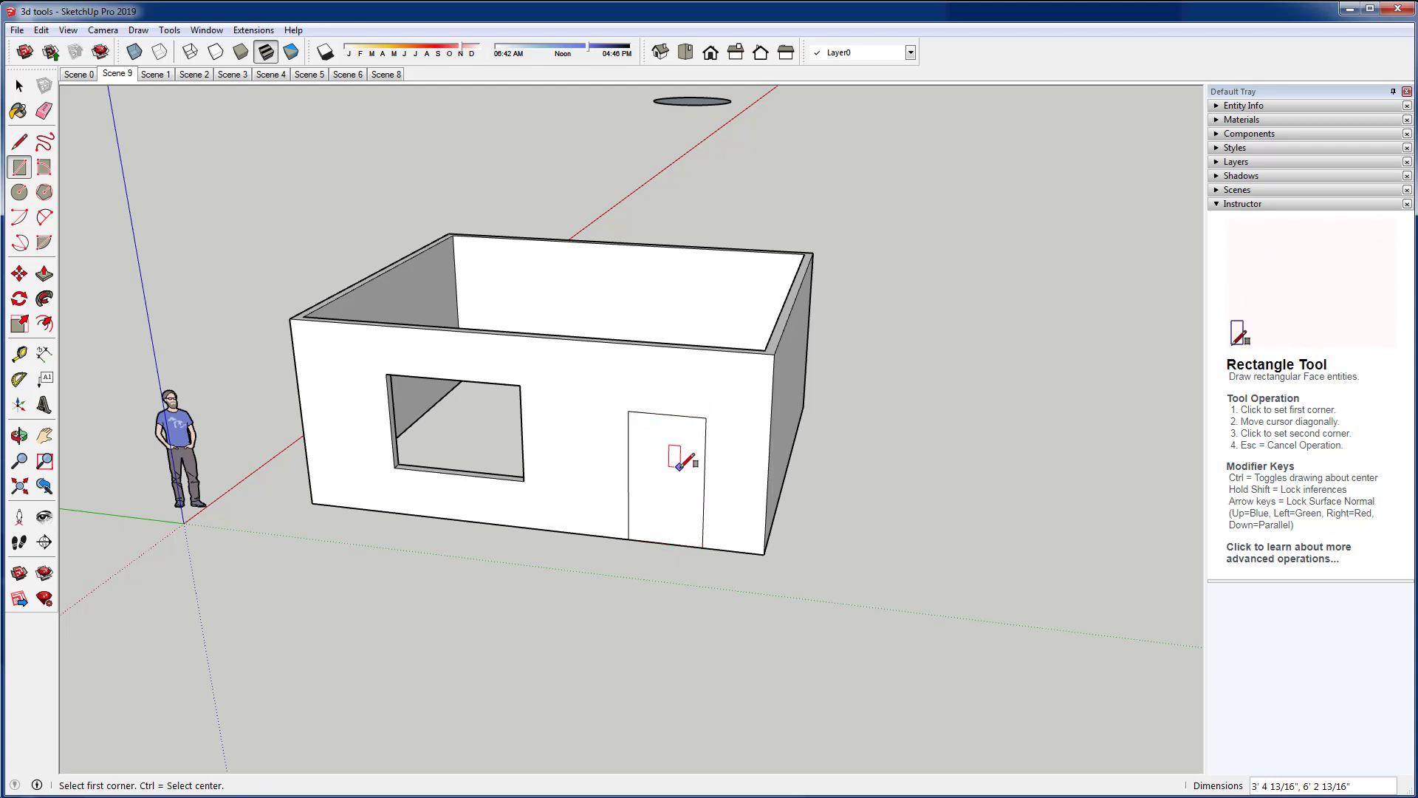
{"action": "key", "text": "p"}
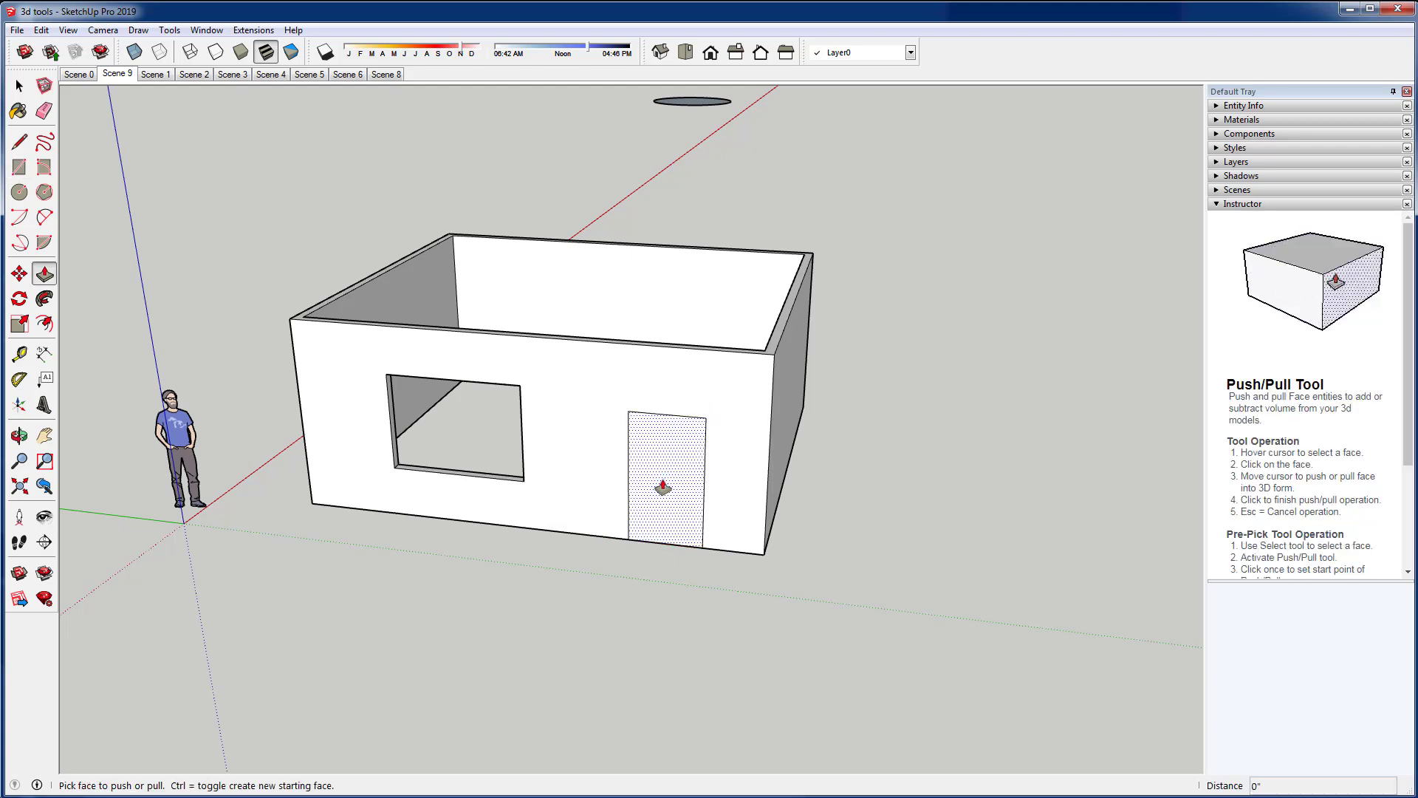
{"action": "left_click", "coordinate": [664, 488]}
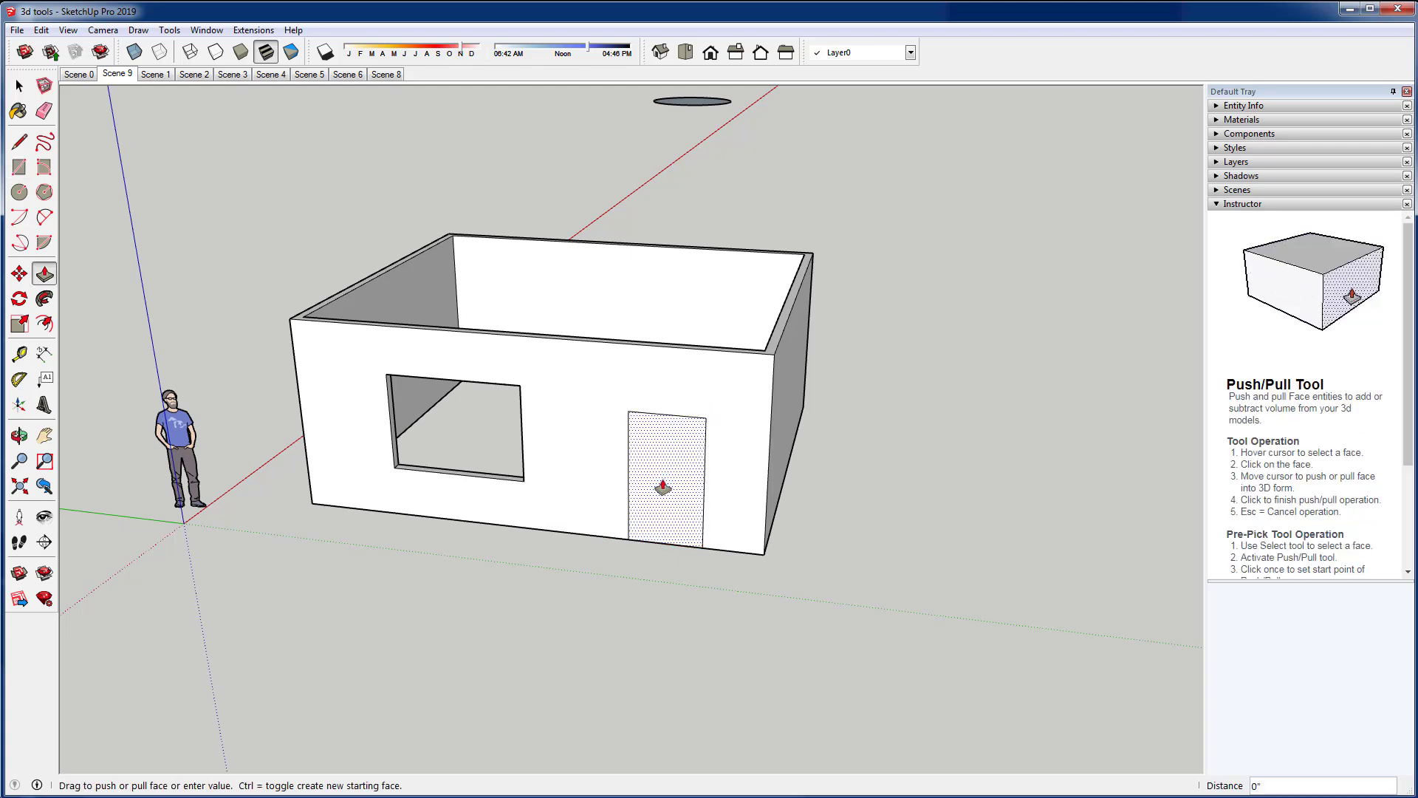
{"action": "left_click", "coordinate": [751, 352]}
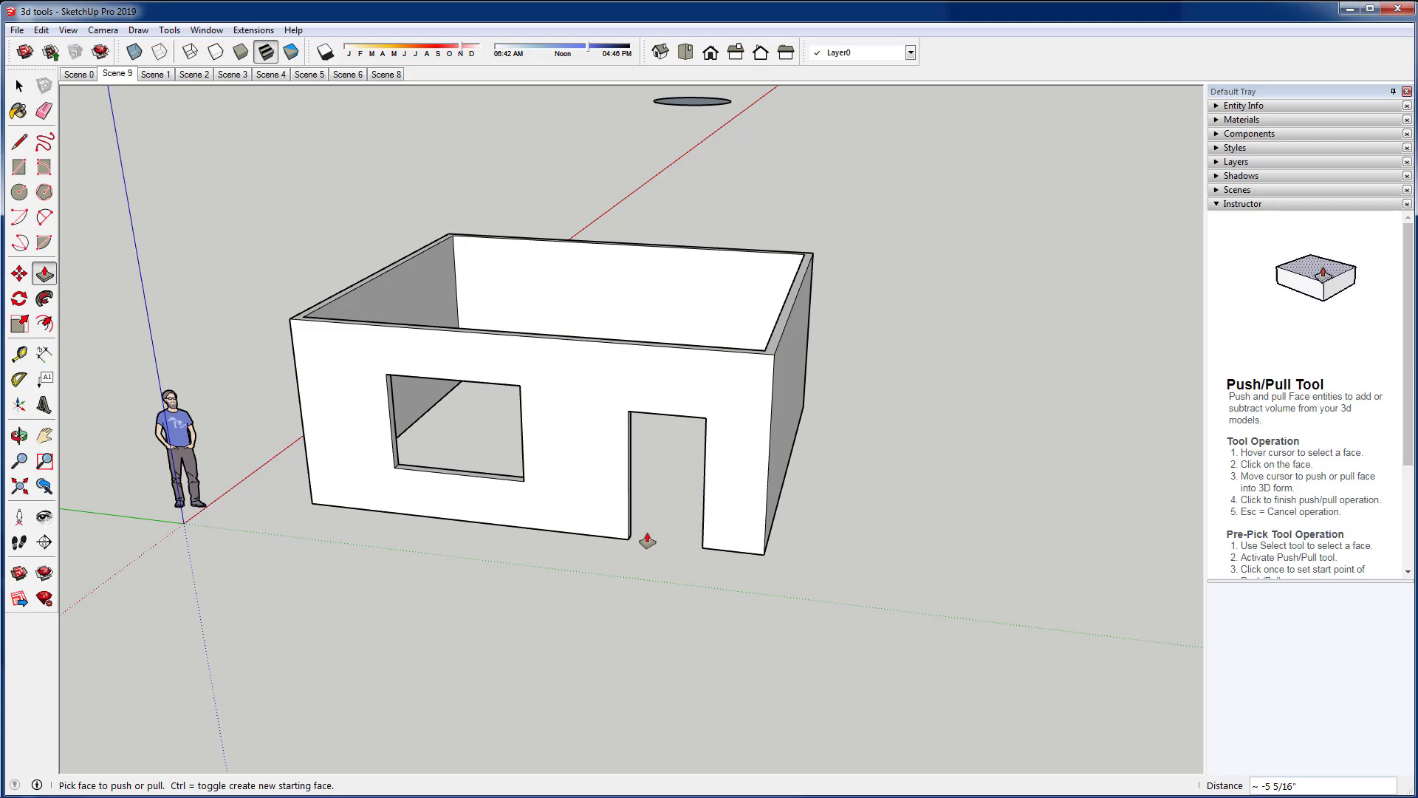
{"action": "middle_click_drag", "start_coordinate": [647, 541], "coordinate": [531, 473]}
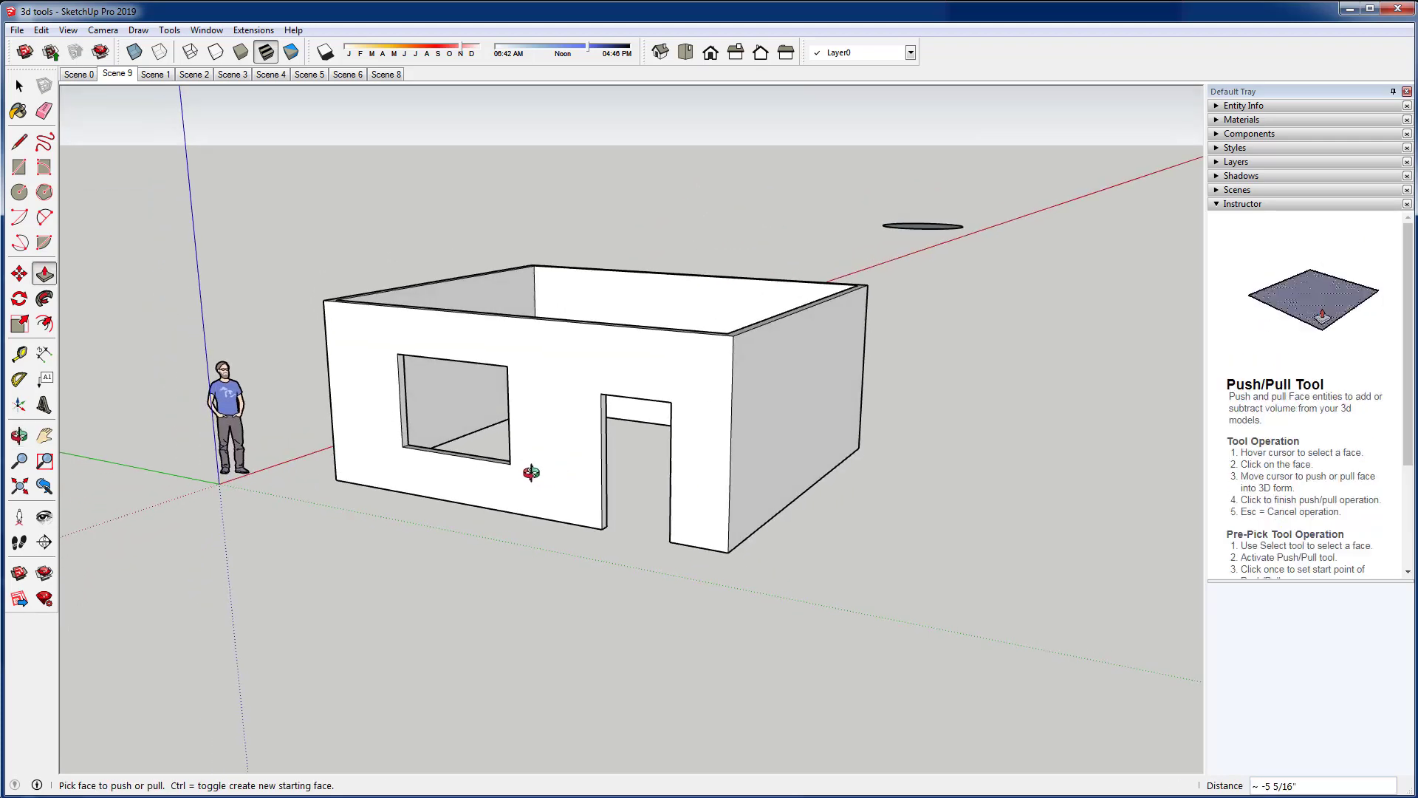
{"action": "middle_click_drag", "start_coordinate": [665, 469], "coordinate": [711, 522]}
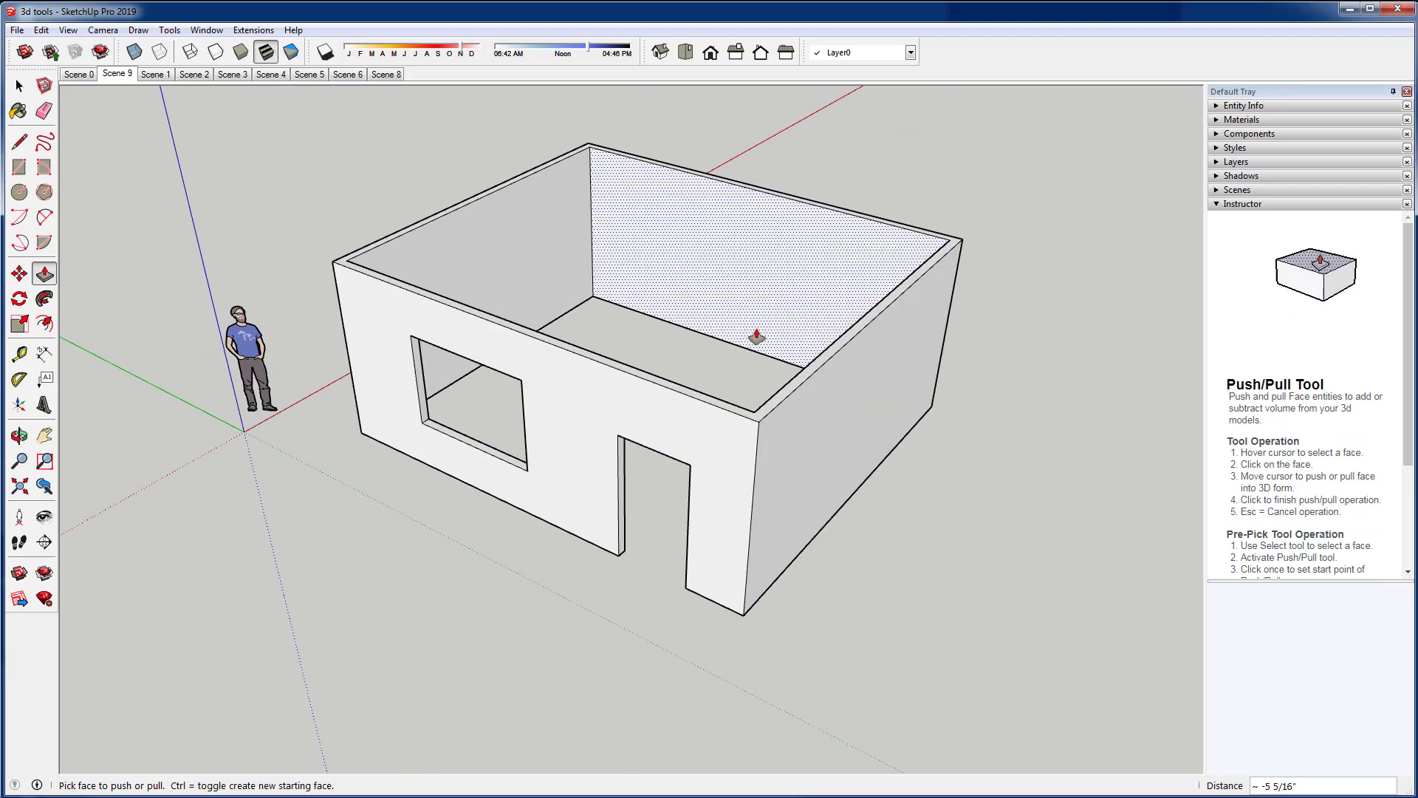
{"action": "middle_click_drag", "start_coordinate": [629, 296], "coordinate": [893, 412]}
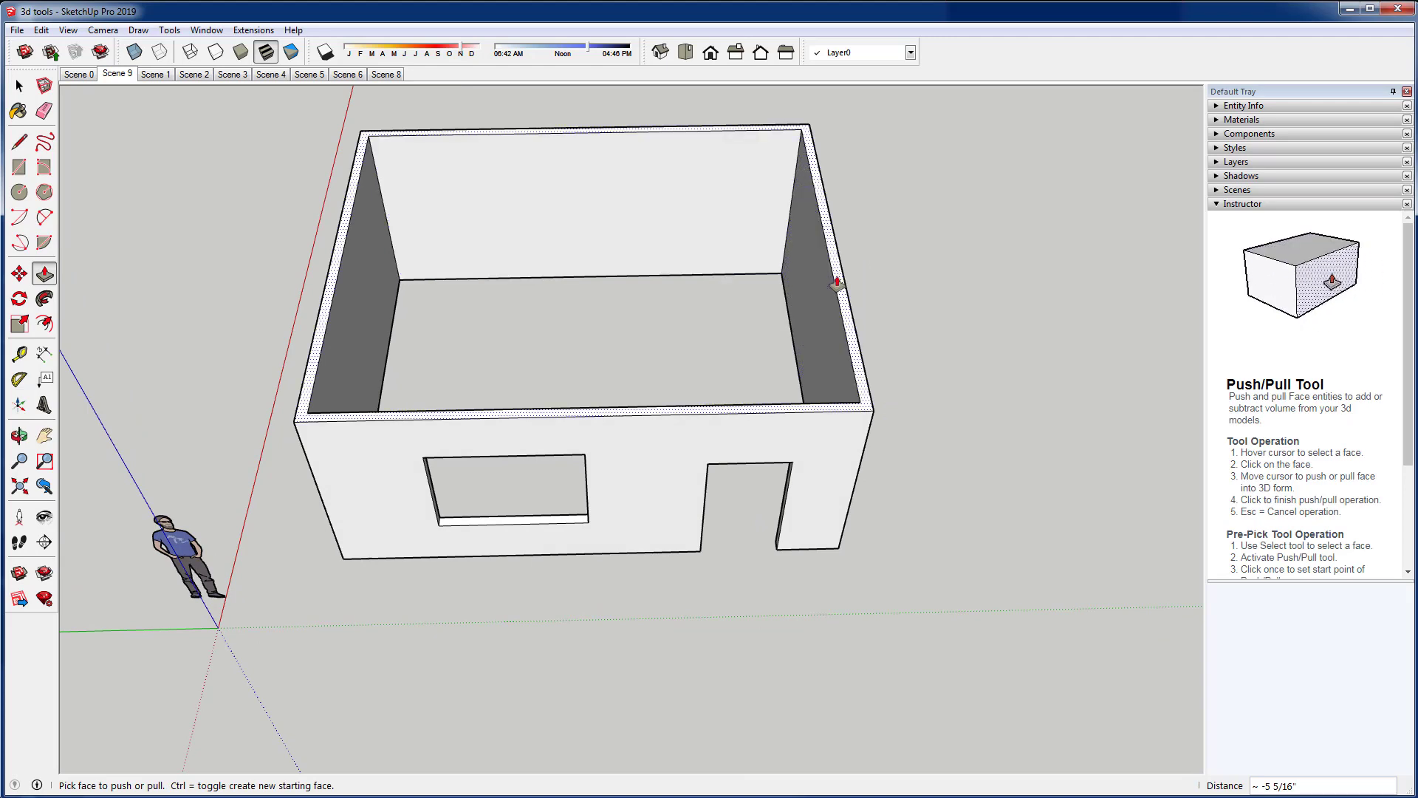
{"action": "middle_click_drag", "start_coordinate": [898, 323], "coordinate": [973, 301]}
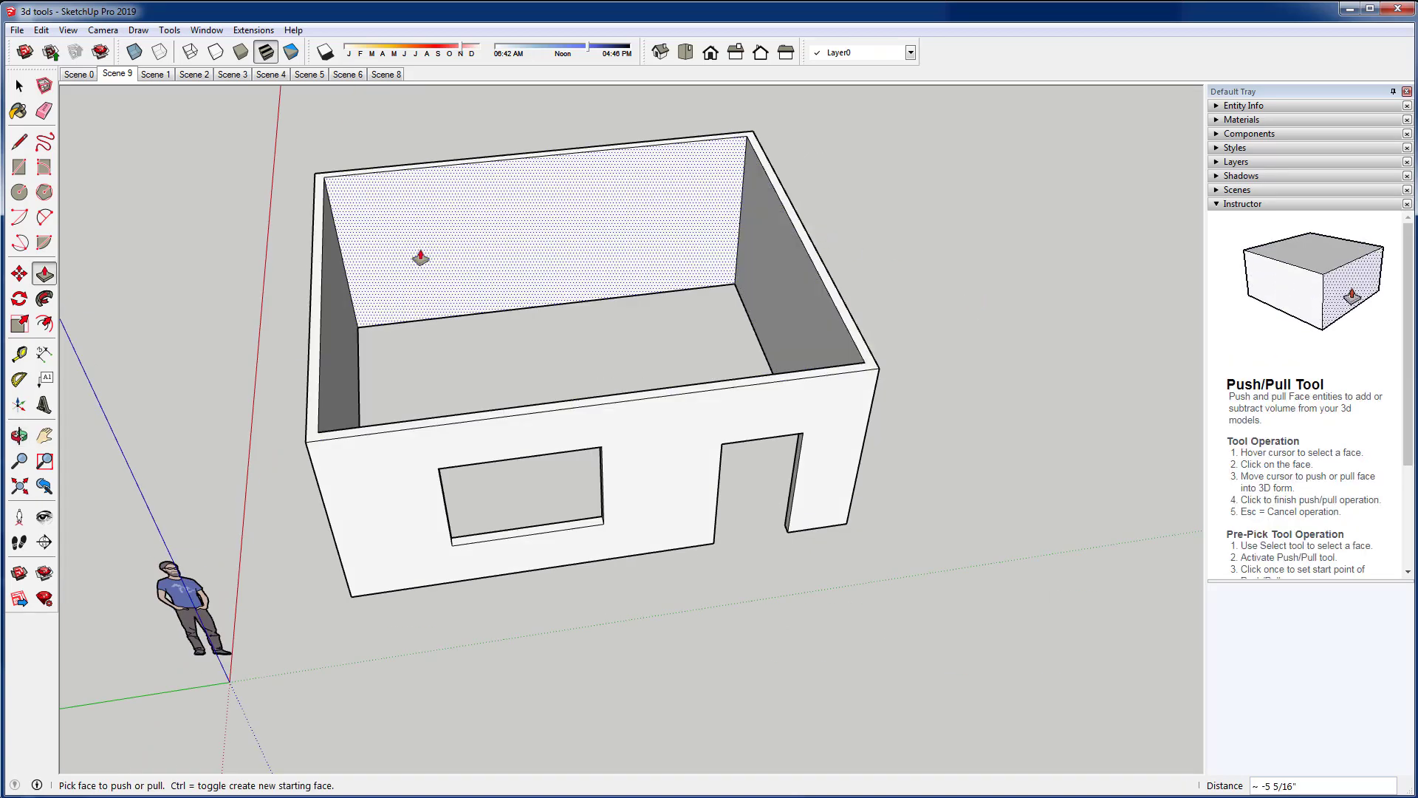
Move the vertical edge at the inner corner between the back and side walls about 1 1/2" into the room, skewing the side wall's inner face
{"action": "key", "text": "space"}
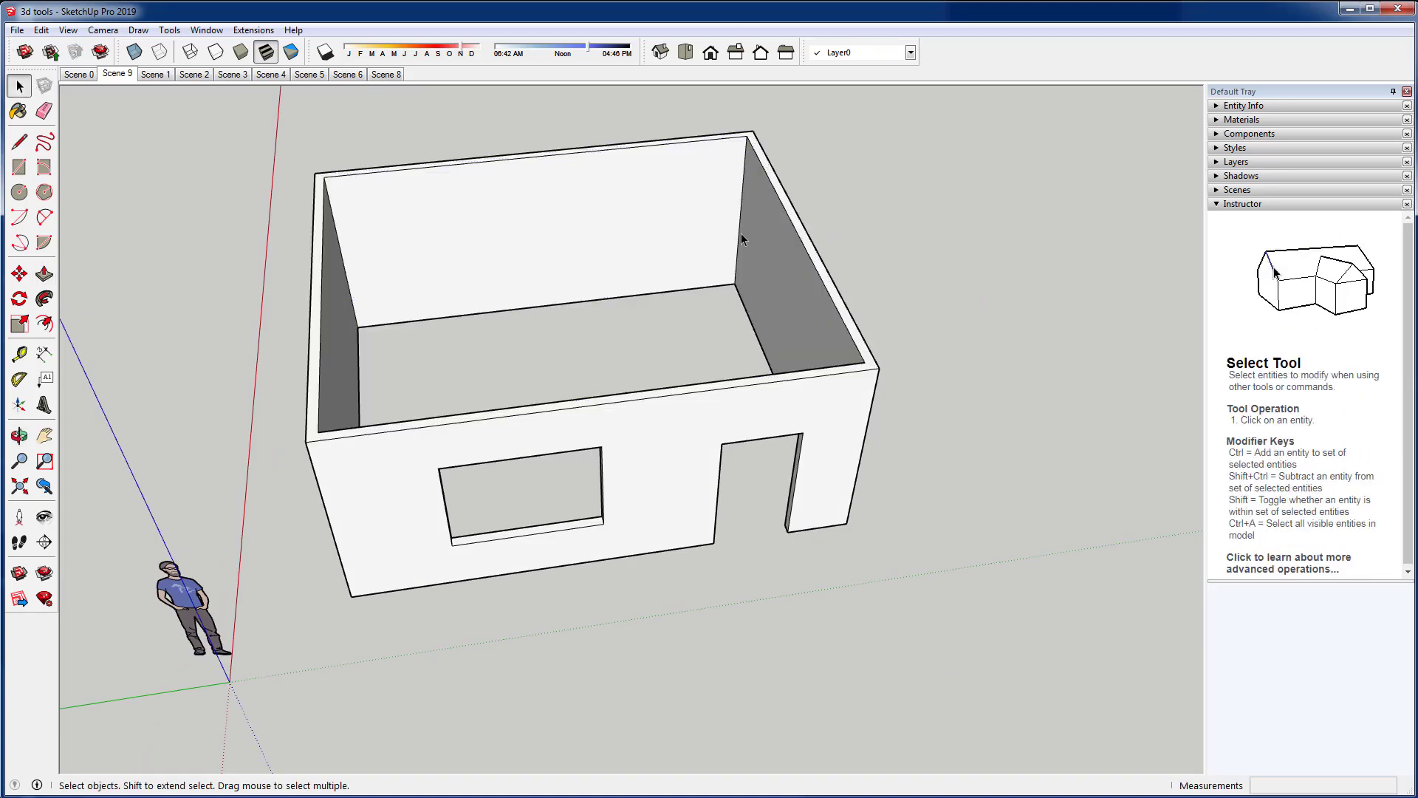
{"action": "left_click", "coordinate": [740, 223]}
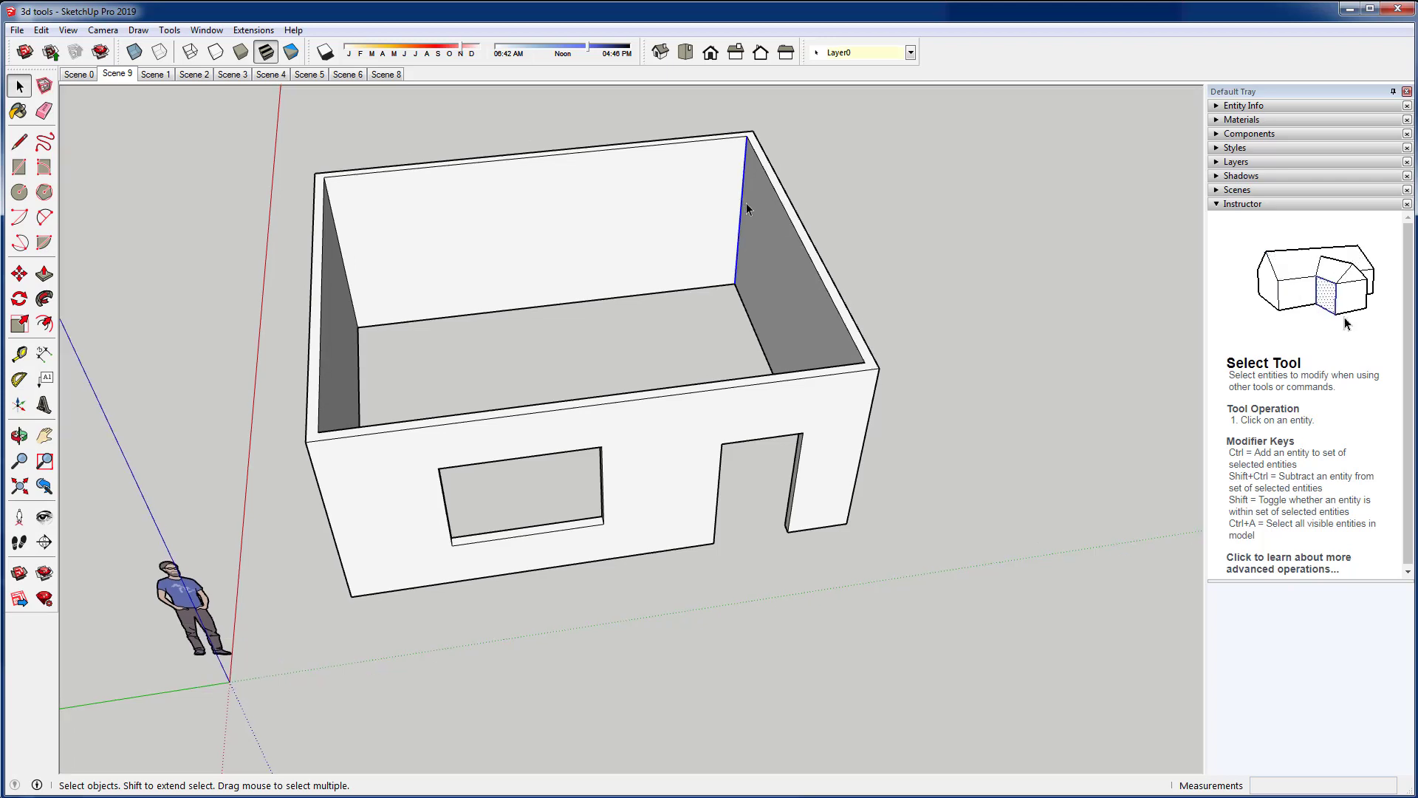
{"action": "scroll", "coordinate": [728, 159], "scroll_direction": "up", "scroll_amount": 6}
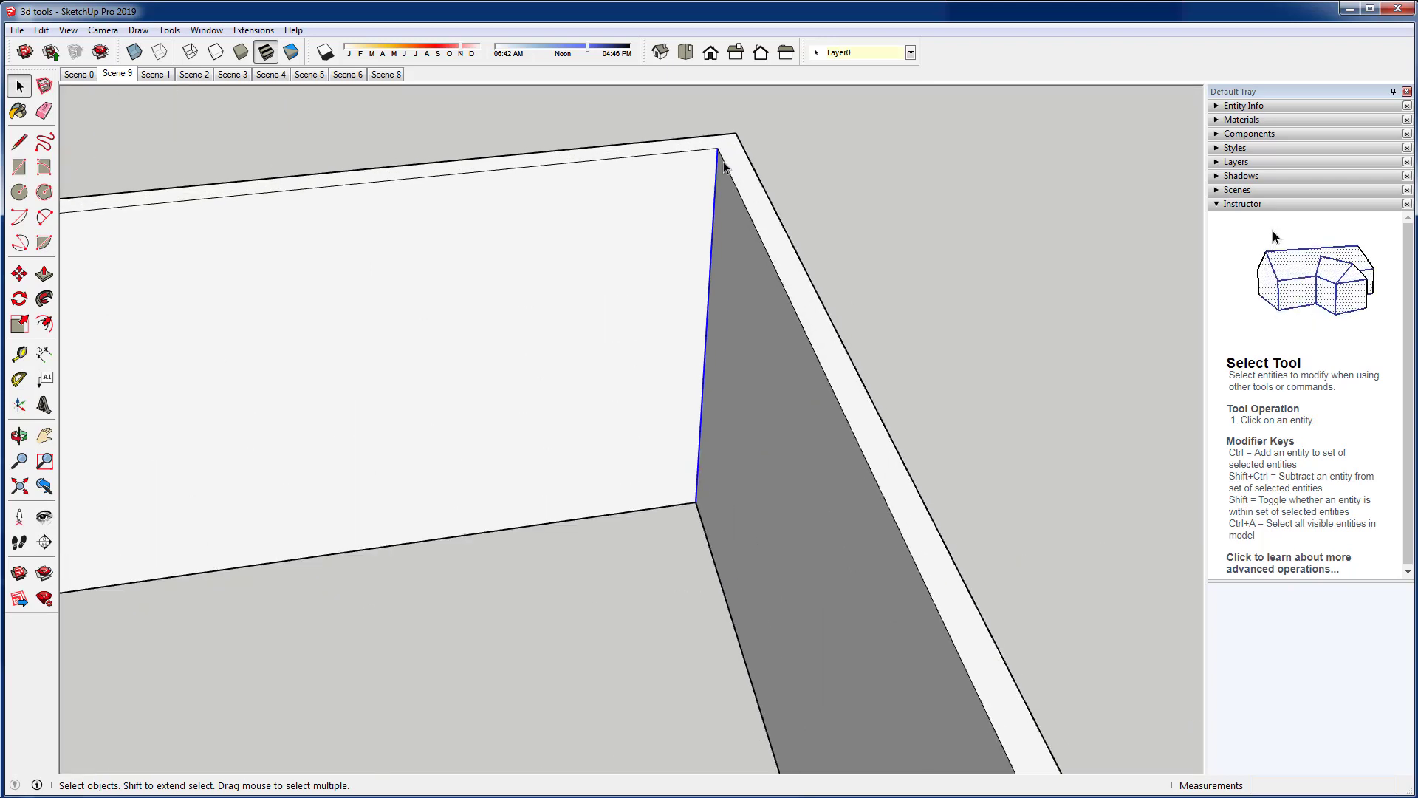
{"action": "key", "text": "m"}
{"action": "left_click", "coordinate": [717, 150]}
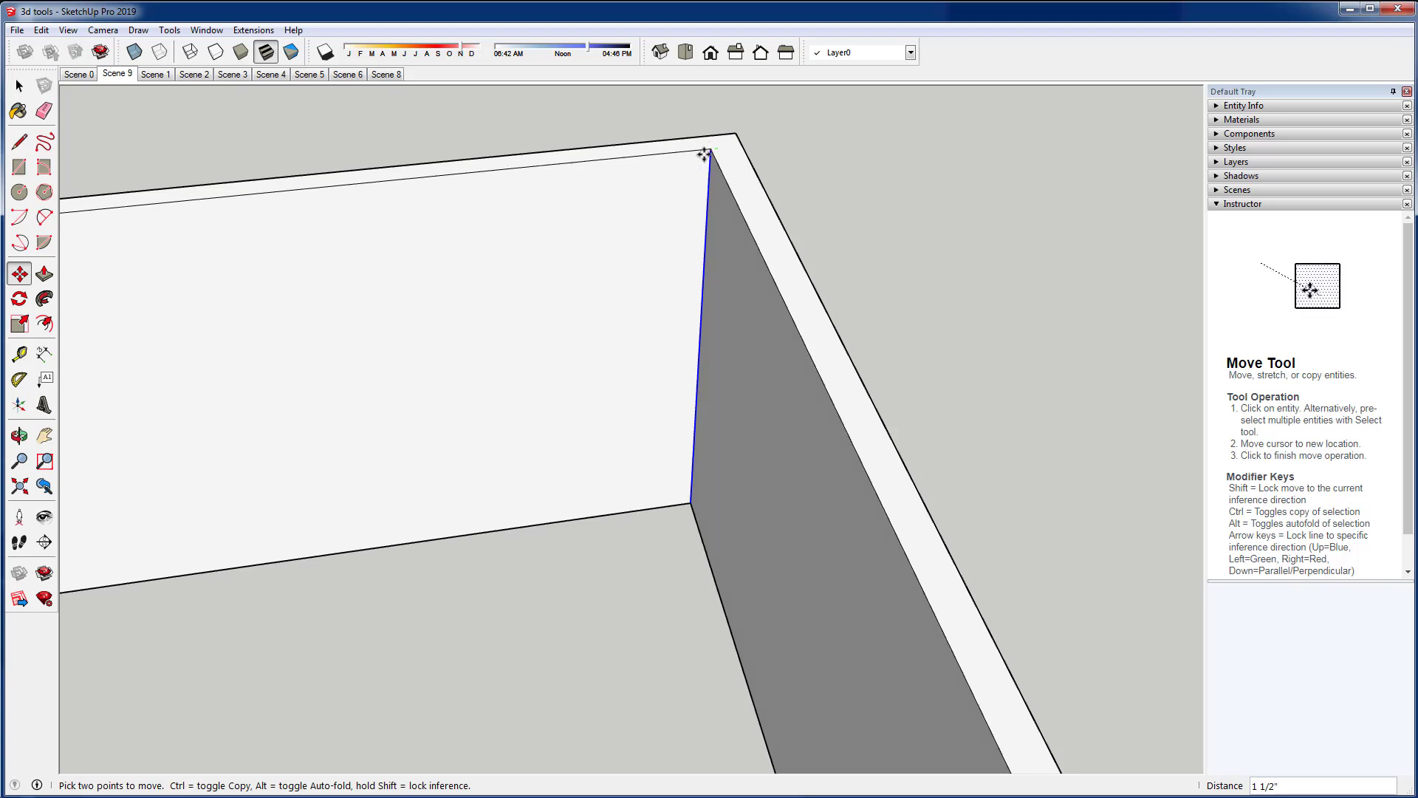
Draw a window rectangle on the outer face of the skewed side wall and push it in about 5 1/2"
{"action": "middle_click_drag", "start_coordinate": [909, 324], "coordinate": [769, 221]}
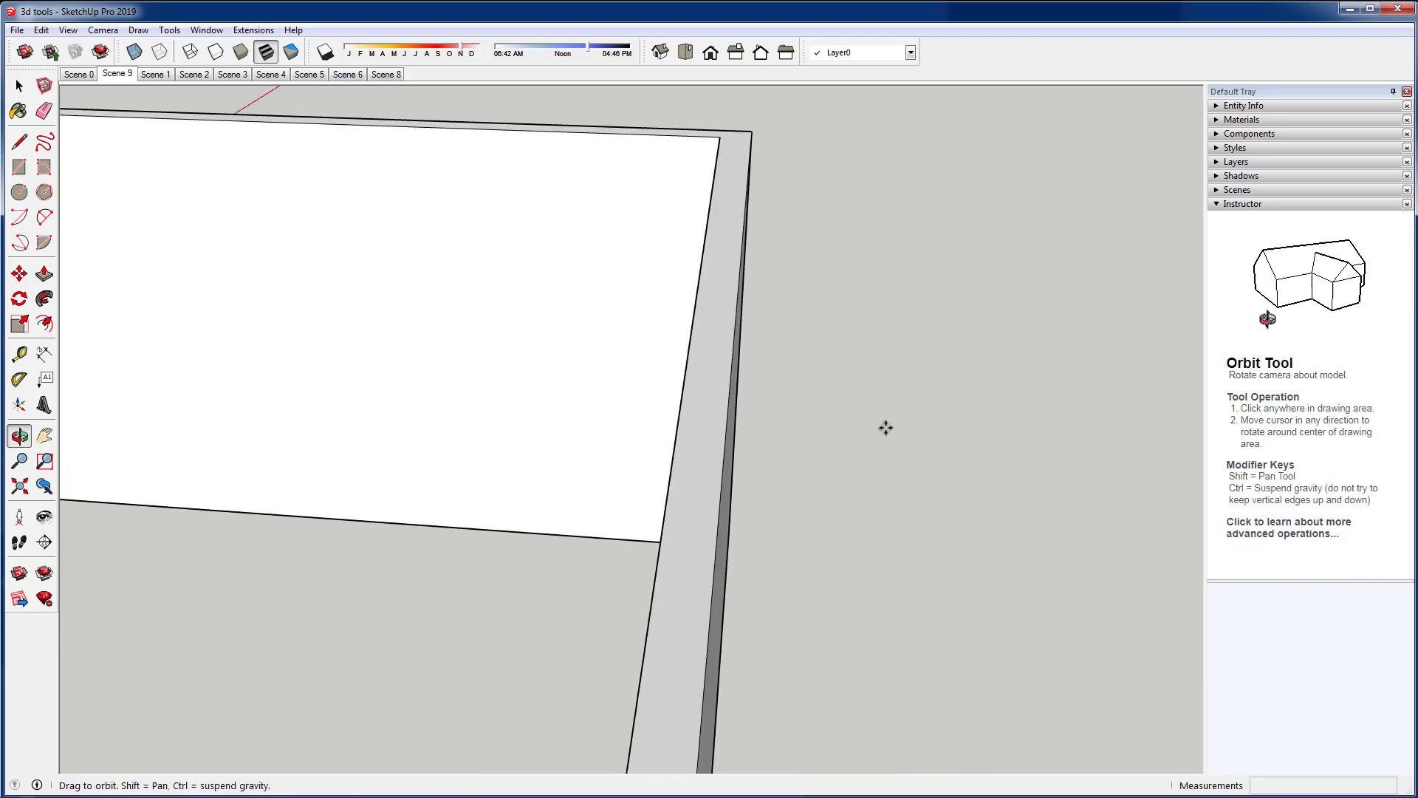
{"action": "middle_click_drag", "start_coordinate": [886, 428], "coordinate": [722, 342]}
{"action": "scroll", "coordinate": [845, 400], "scroll_direction": "down", "scroll_amount": 4}
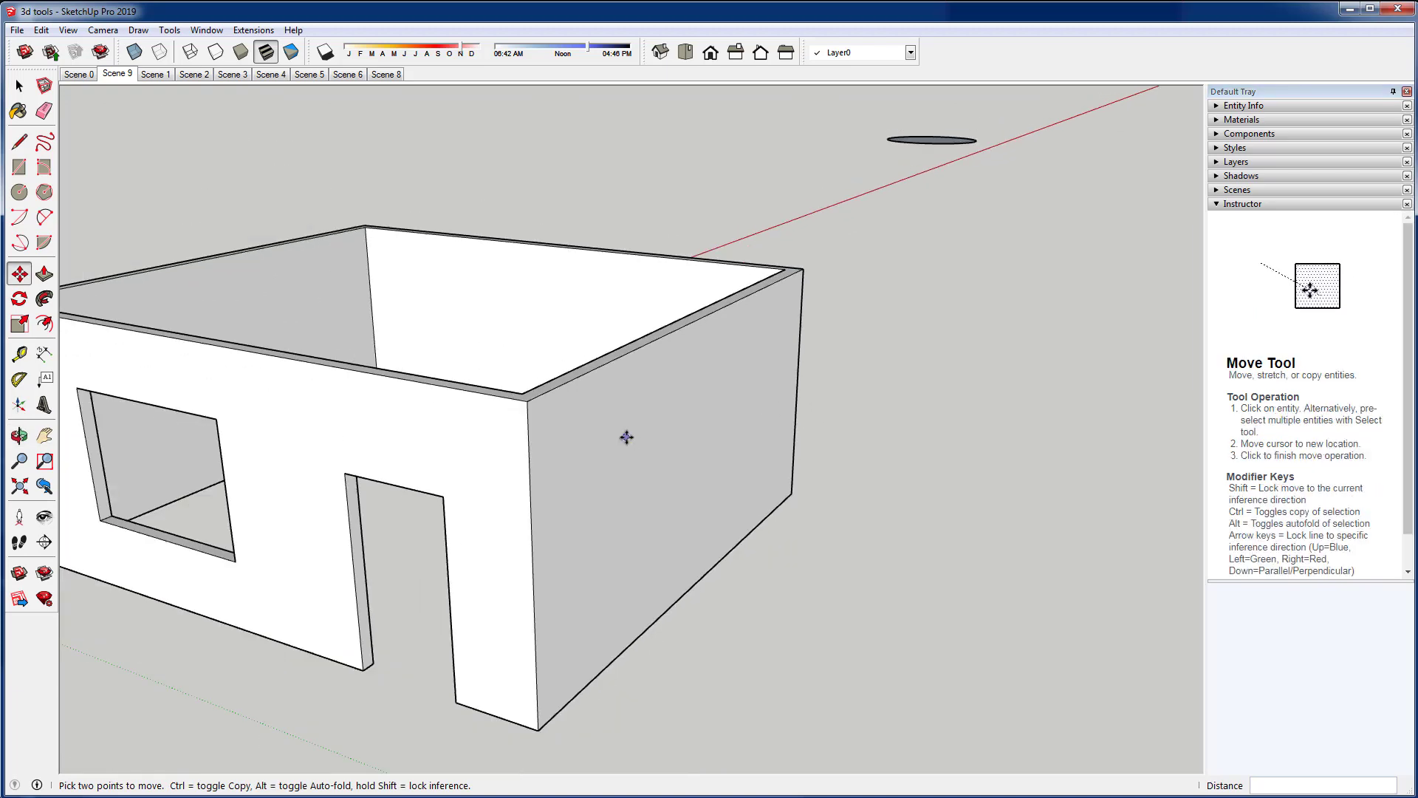
{"action": "middle_click_drag", "start_coordinate": [626, 437], "coordinate": [633, 512]}
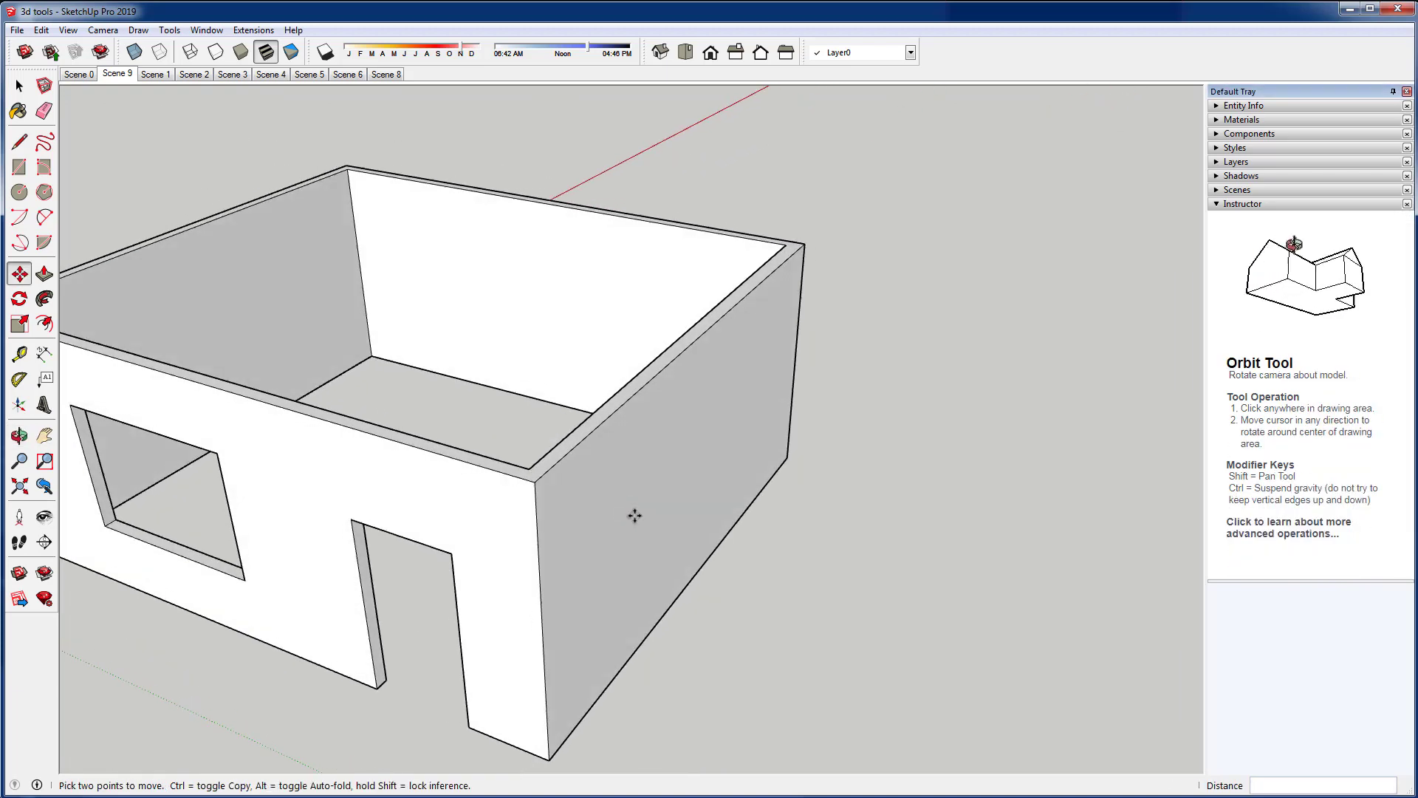
{"action": "left_click", "coordinate": [20, 168]}
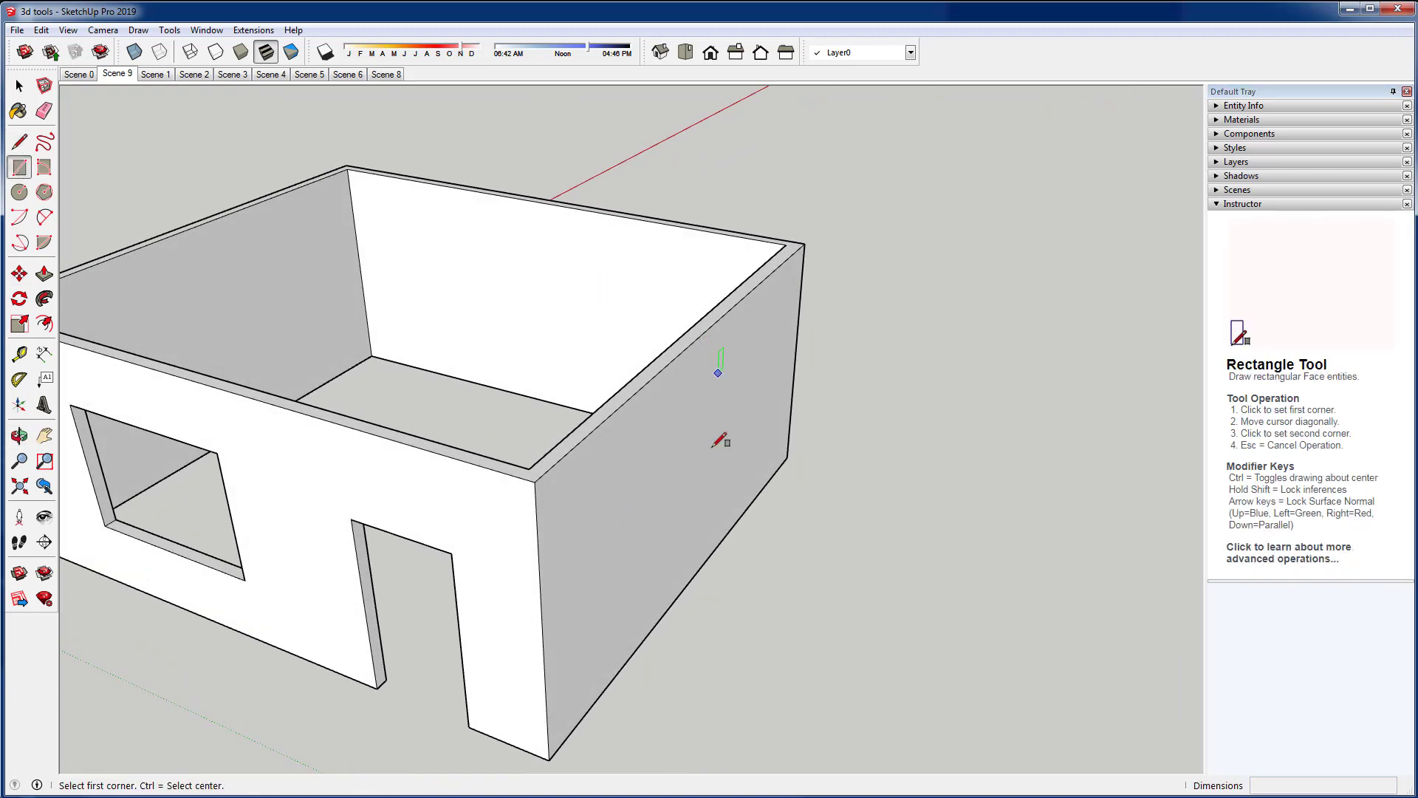
{"action": "left_click", "coordinate": [645, 448]}
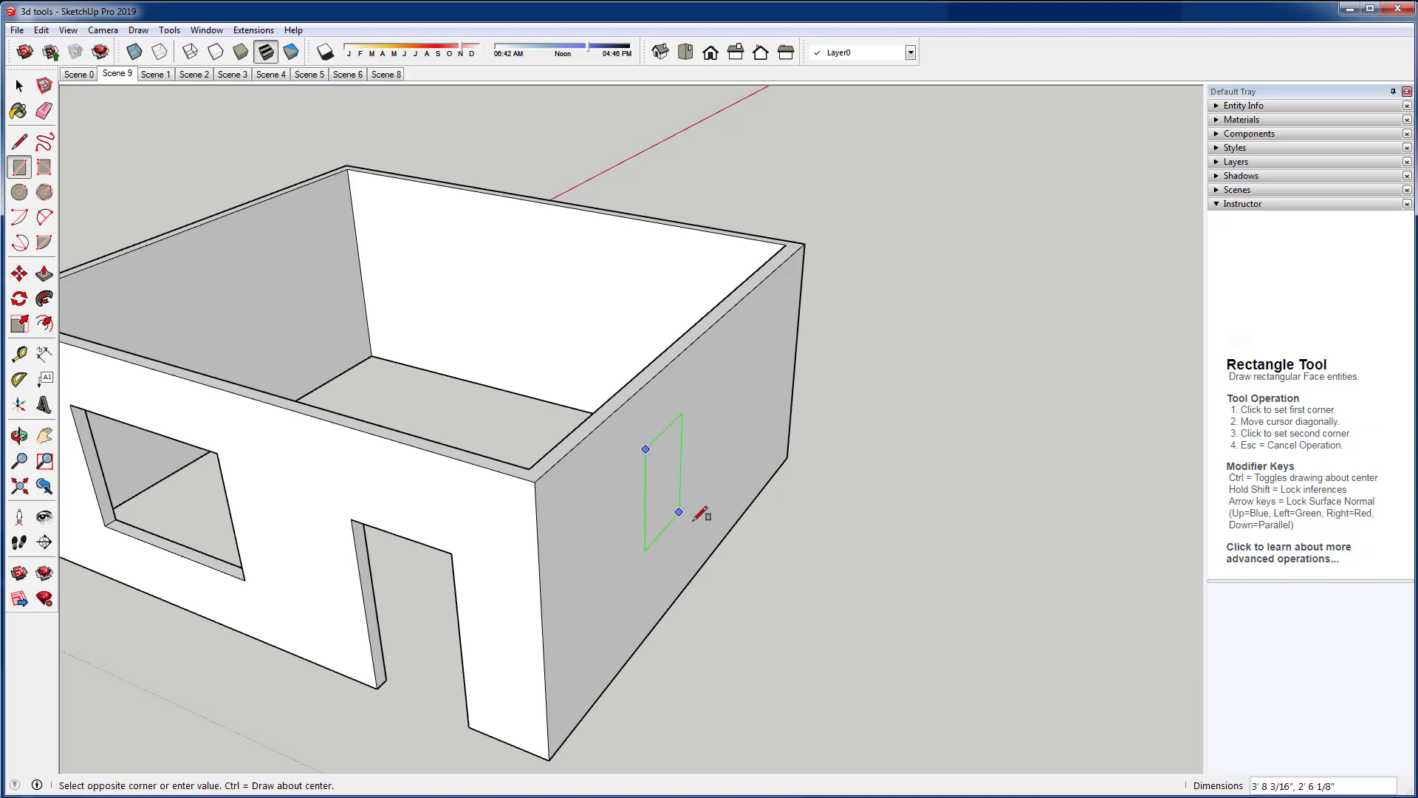
{"action": "left_click", "coordinate": [723, 478]}
{"action": "key", "text": "p"}
{"action": "left_click_drag", "start_coordinate": [664, 471], "coordinate": [580, 429]}
{"action": "left_click", "coordinate": [580, 426]}
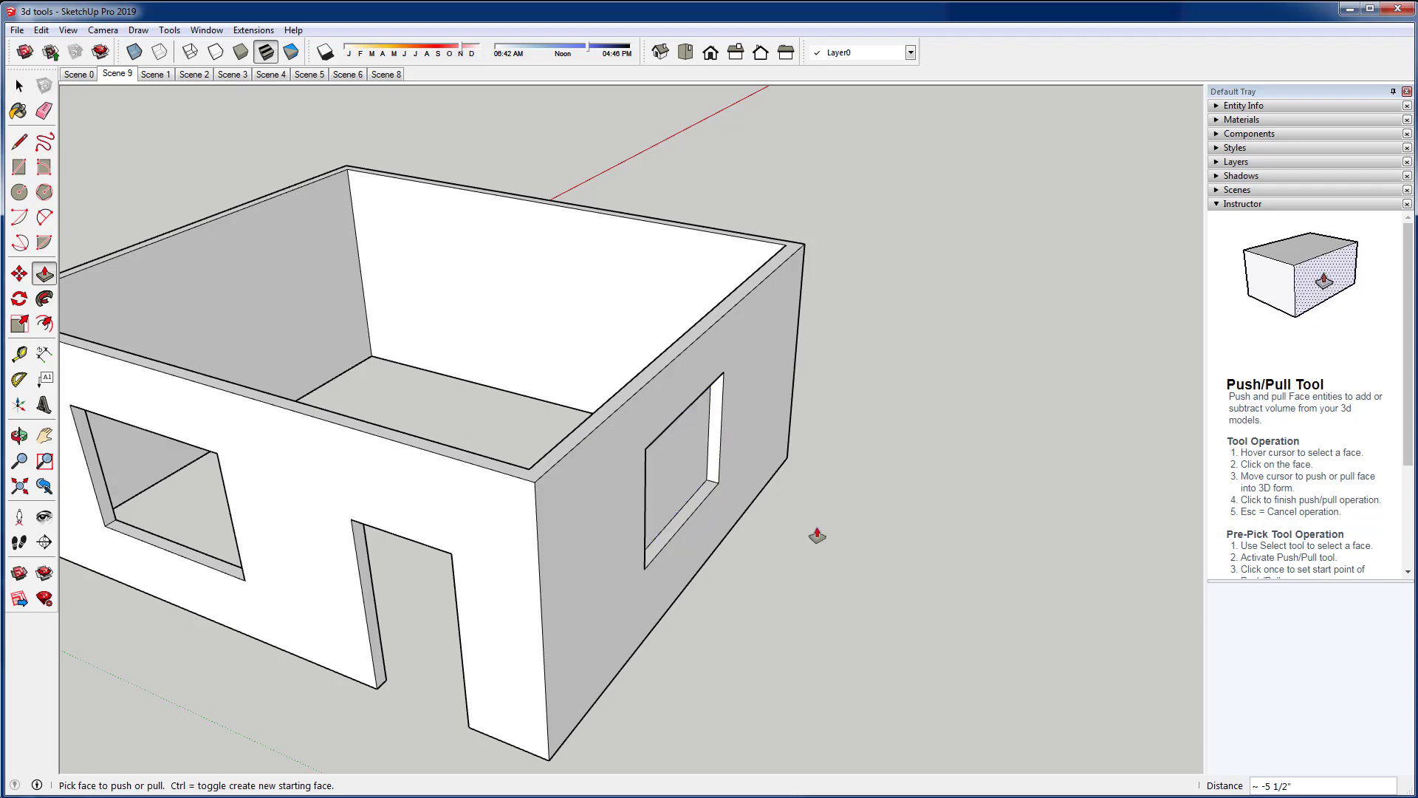
Examine the side wall's window recess from inside and outside the room, using X-ray display temporarily
{"action": "middle_click_drag", "start_coordinate": [561, 471], "coordinate": [1346, 545]}
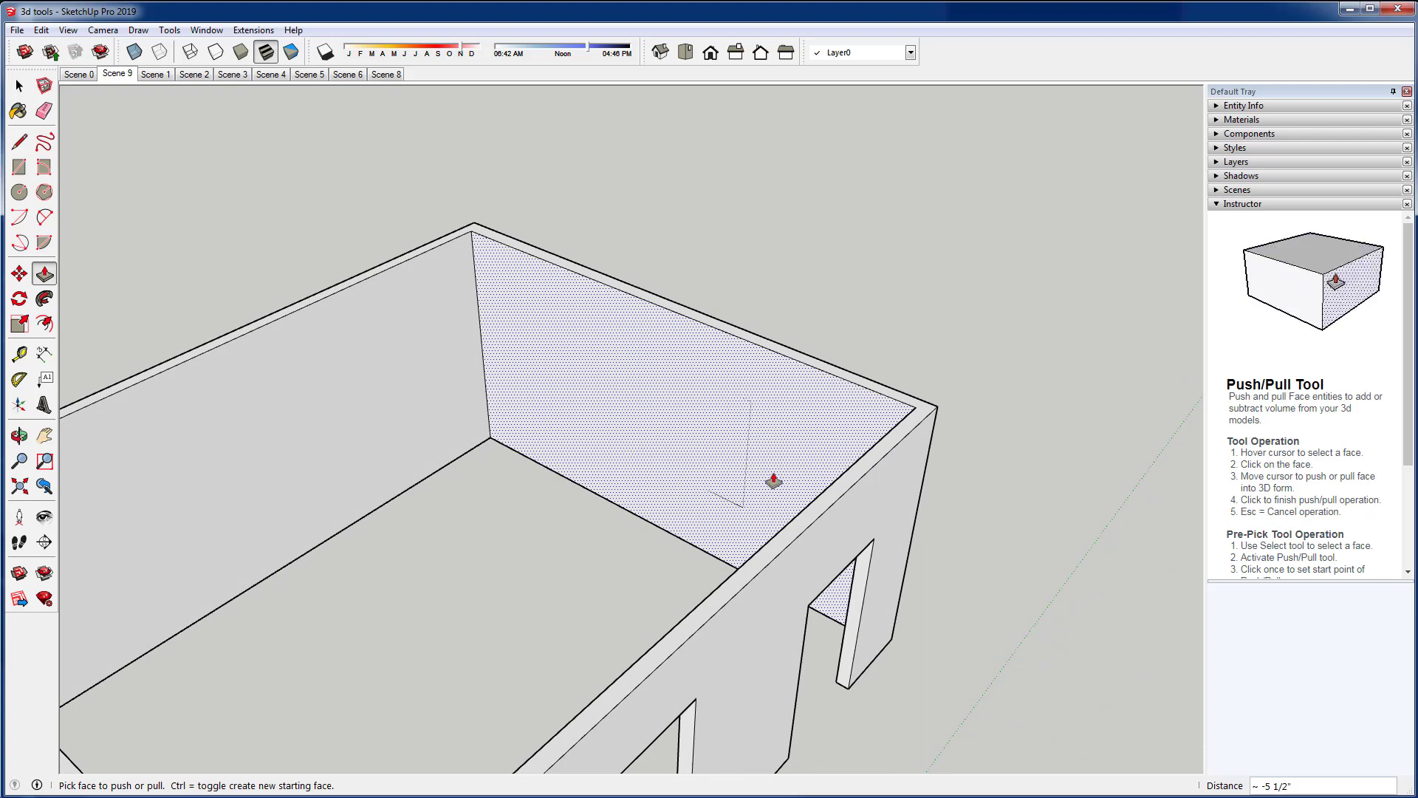
{"action": "left_click", "coordinate": [133, 53]}
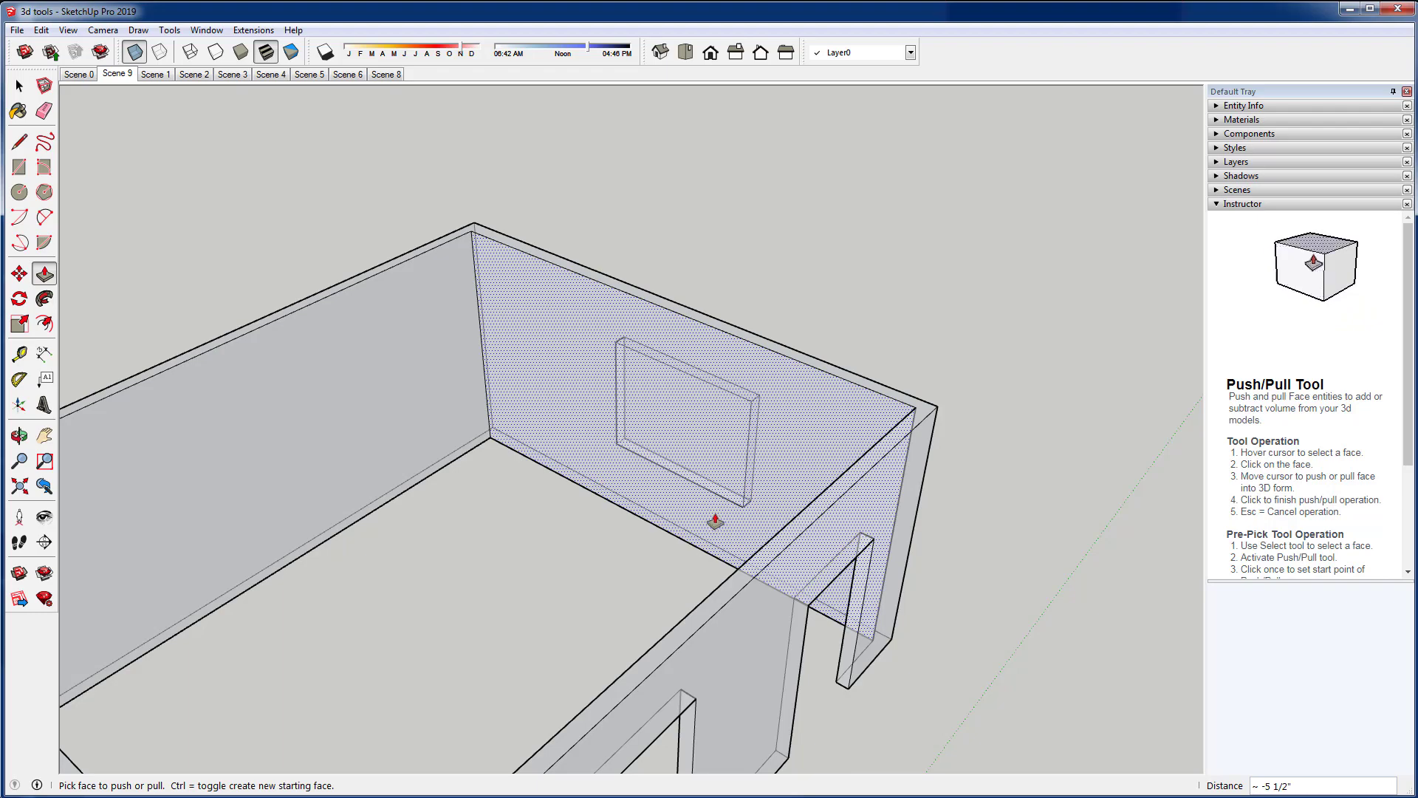
{"action": "middle_click_drag", "start_coordinate": [649, 543], "coordinate": [481, 478]}
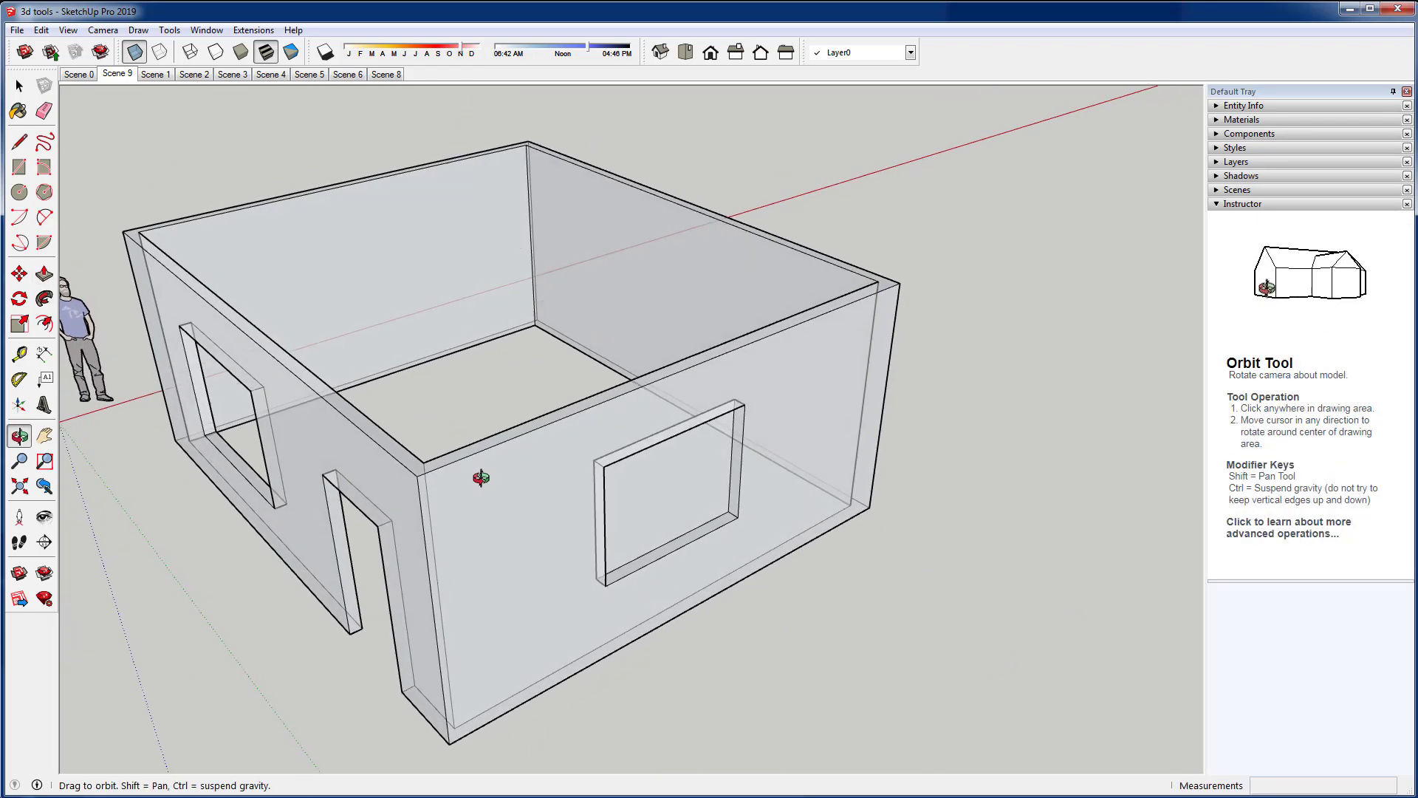
{"action": "key", "text": "p"}
{"action": "left_click", "coordinate": [133, 54]}
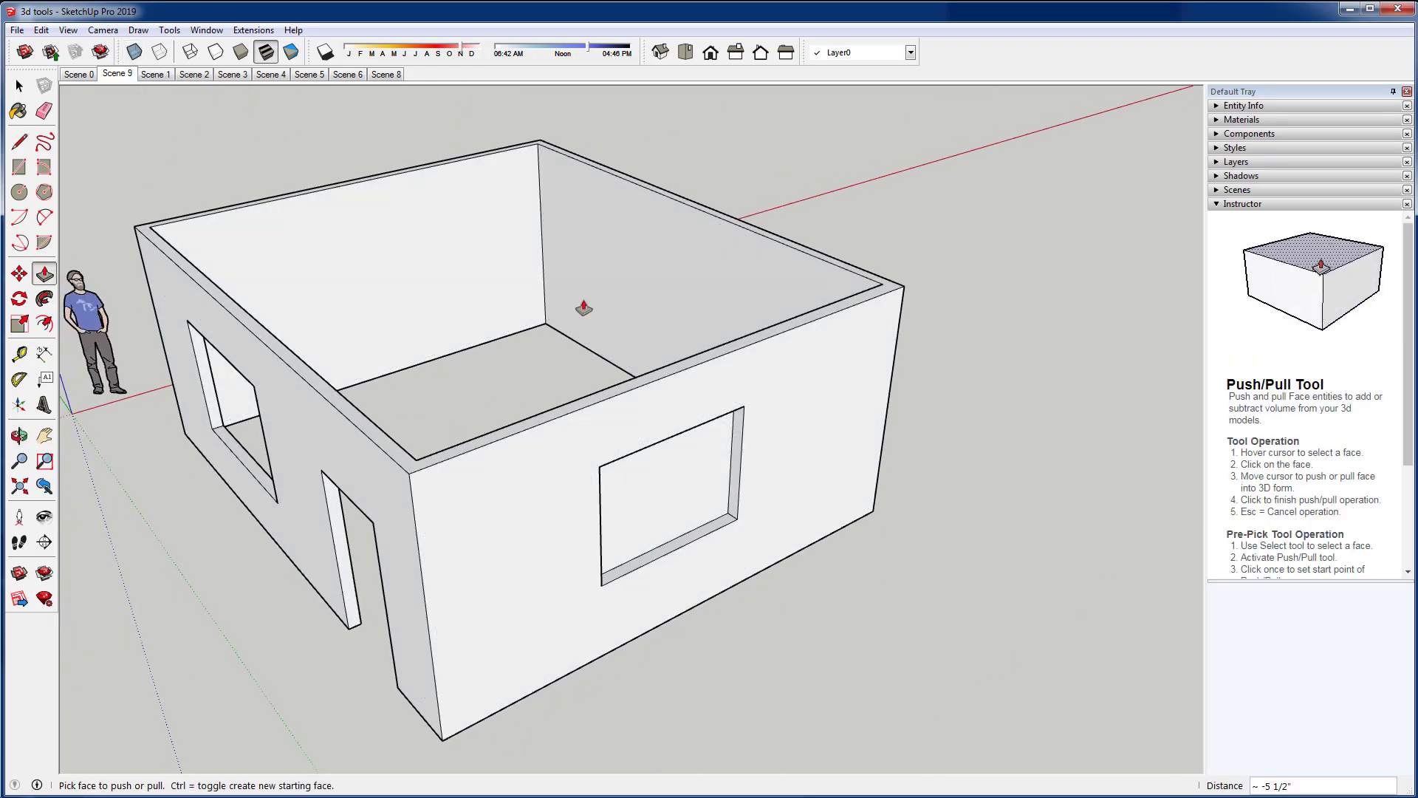
{"action": "middle_click_drag", "start_coordinate": [625, 440], "coordinate": [601, 490]}
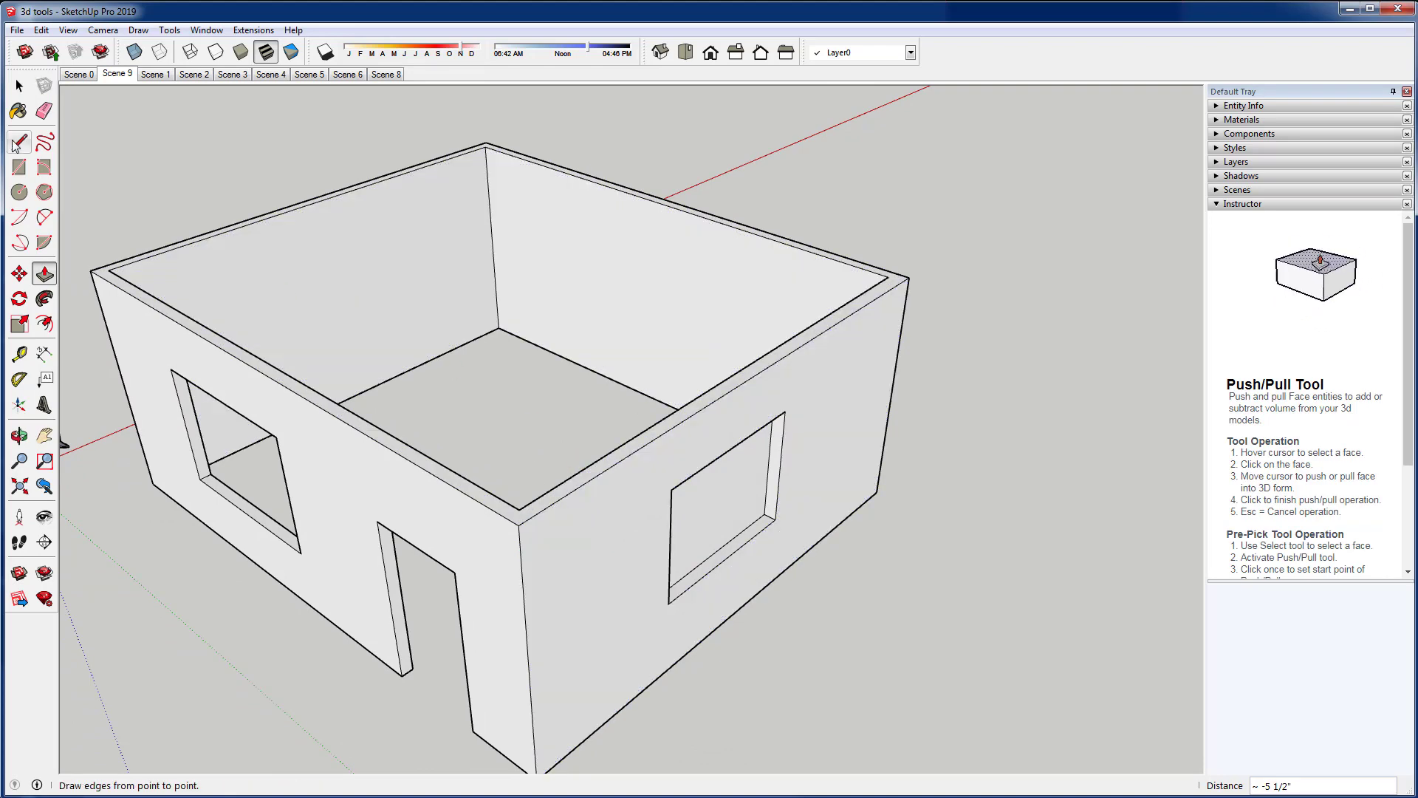
Pull the side wall's window recess back out about 5 1/2" so it lies flush with the outer face
{"action": "left_click", "coordinate": [19, 86]}
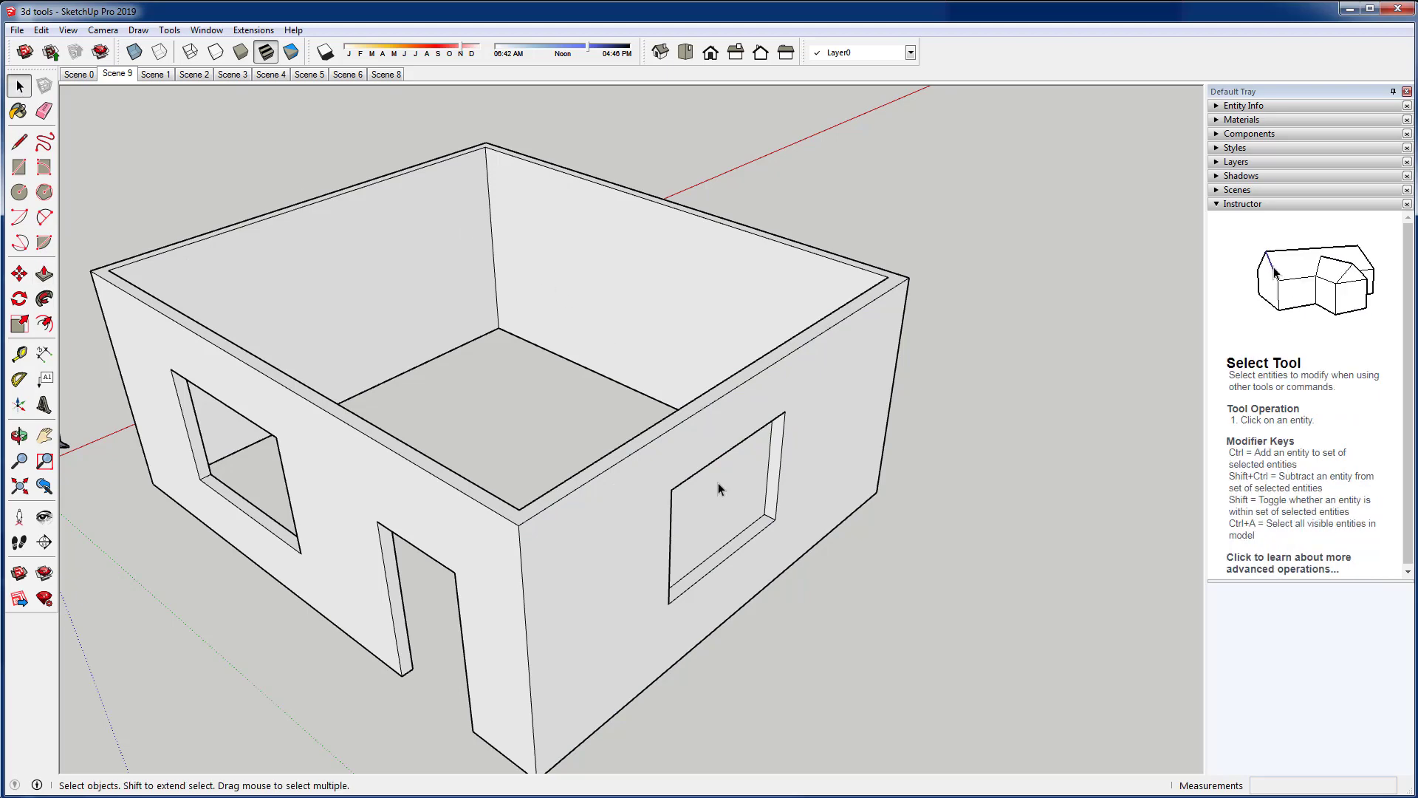
{"action": "middle_click_drag", "start_coordinate": [492, 418], "coordinate": [760, 382]}
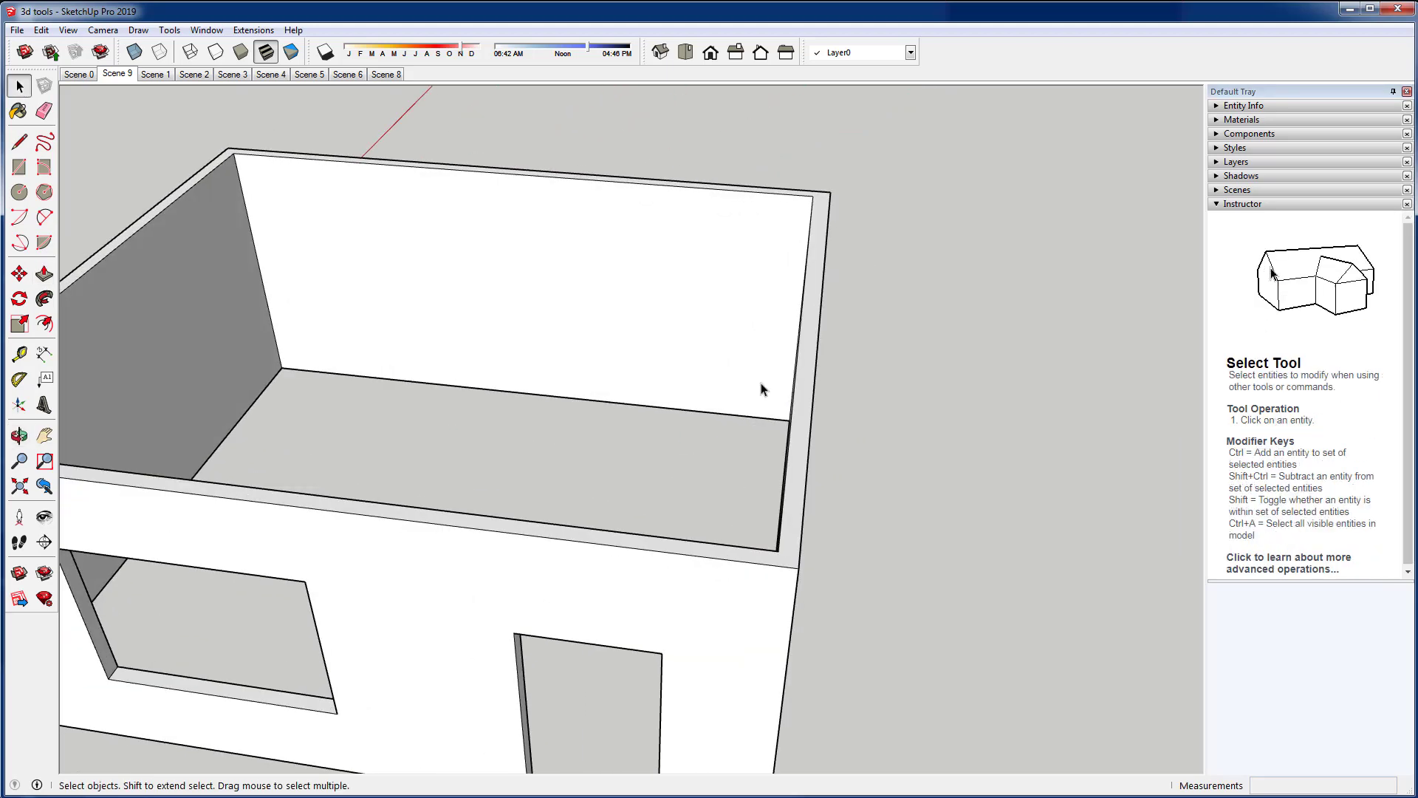
{"action": "scroll", "coordinate": [847, 355], "scroll_direction": "down", "scroll_amount": 3}
{"action": "middle_click_drag", "start_coordinate": [847, 353], "coordinate": [524, 463]}
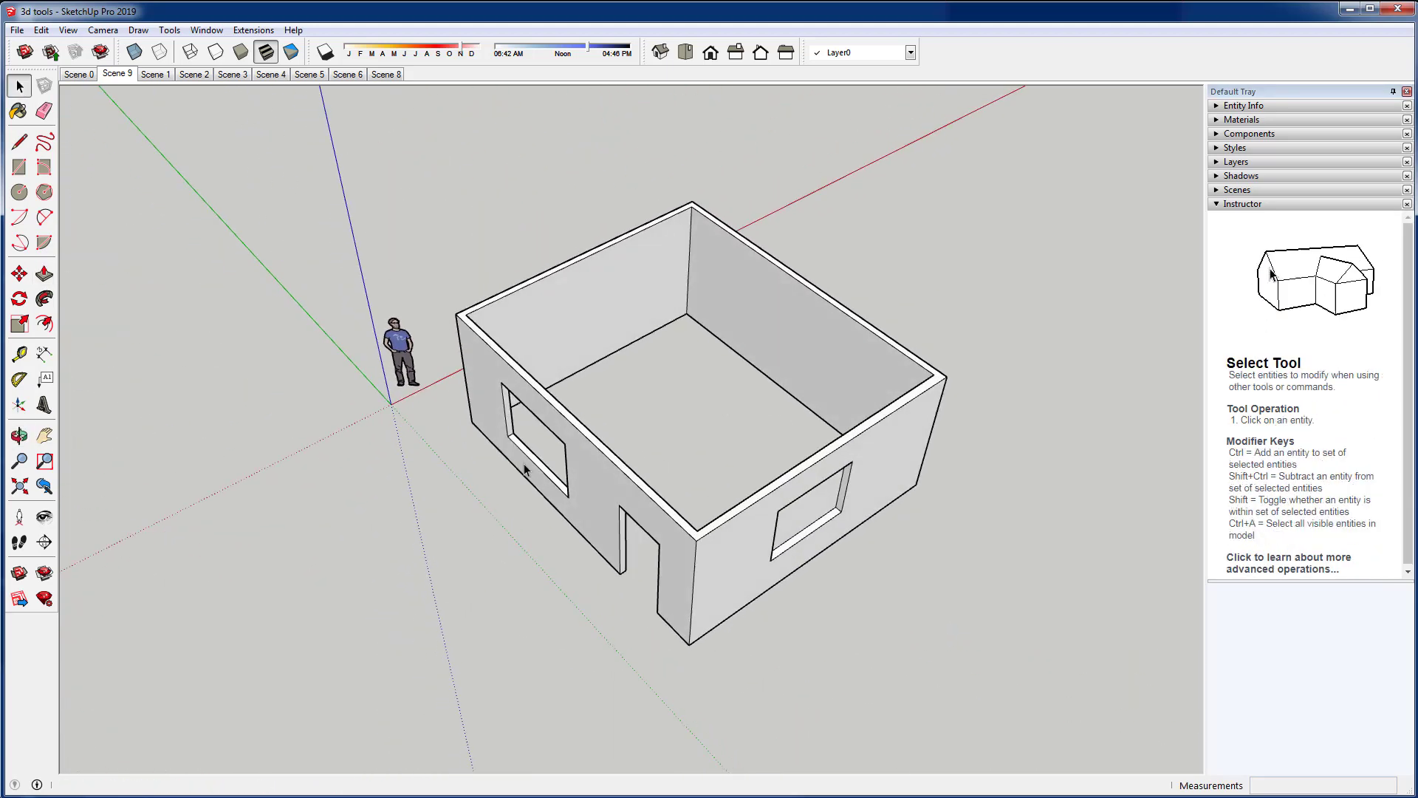
{"action": "scroll", "coordinate": [722, 530], "scroll_direction": "up", "scroll_amount": 2}
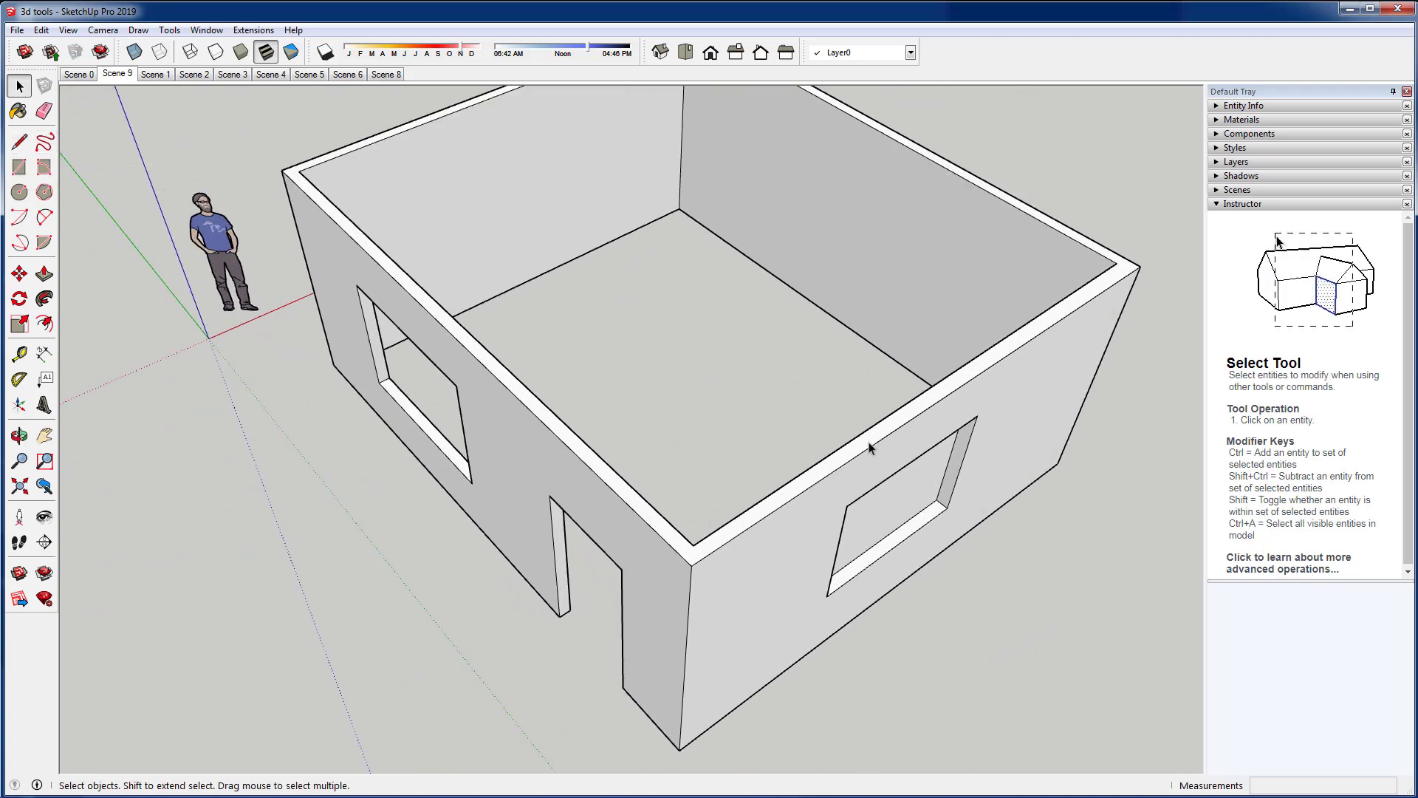
{"action": "key", "text": "p"}
{"action": "left_click", "coordinate": [920, 481]}
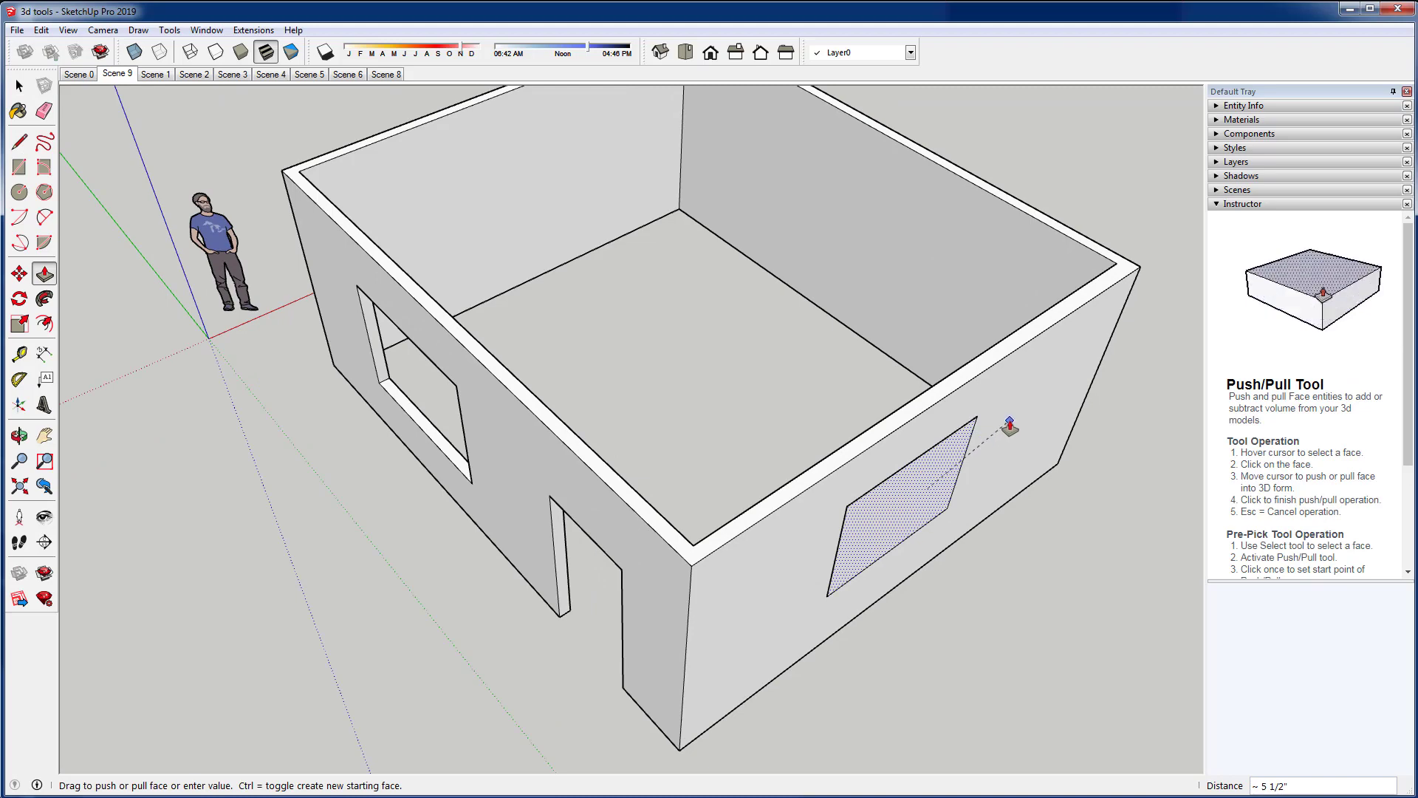
{"action": "key", "text": "Escape"}
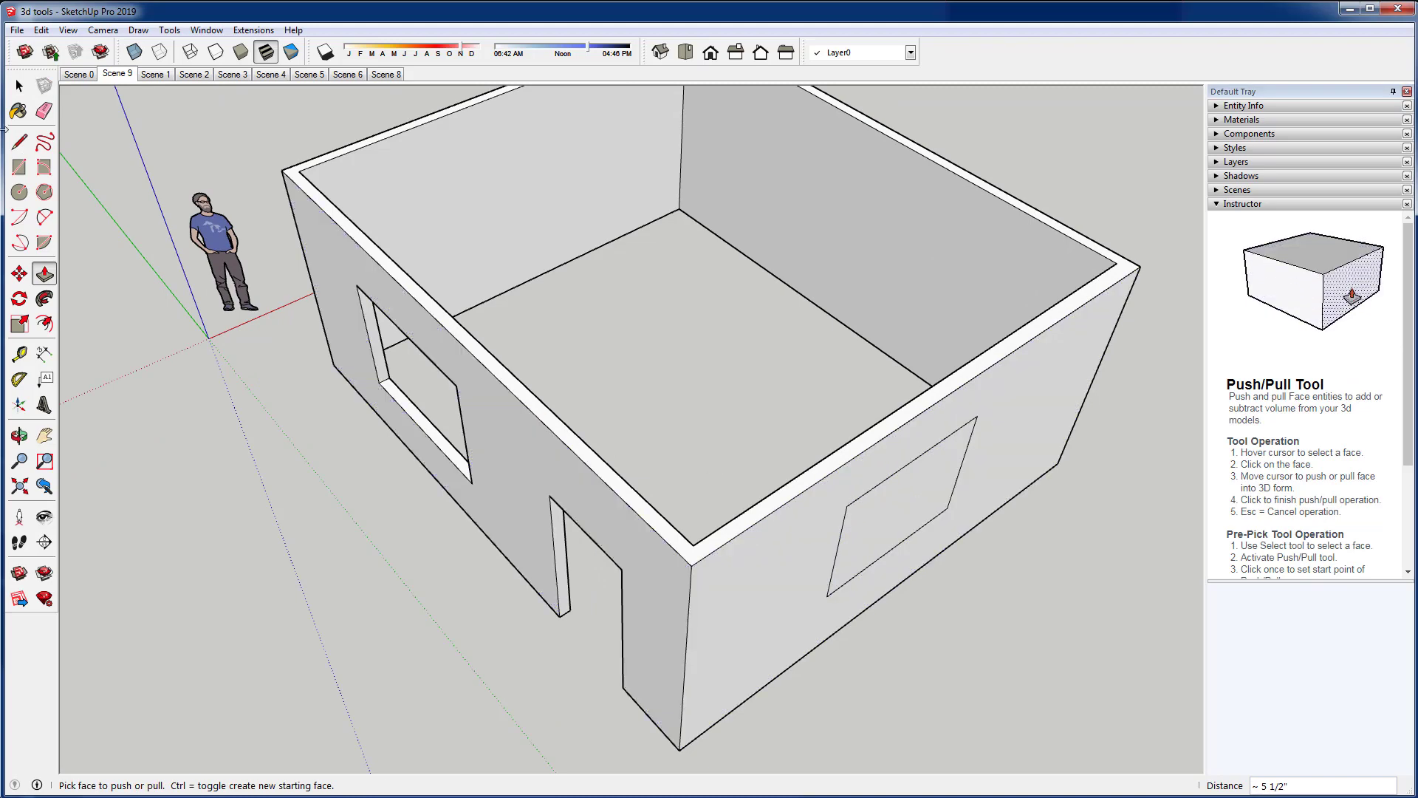
Draw a line parallel to the red axis along the side wall's top from its front inner corner, closing it with a 1 1/2" line to the skewed corner
{"action": "left_click", "coordinate": [19, 141]}
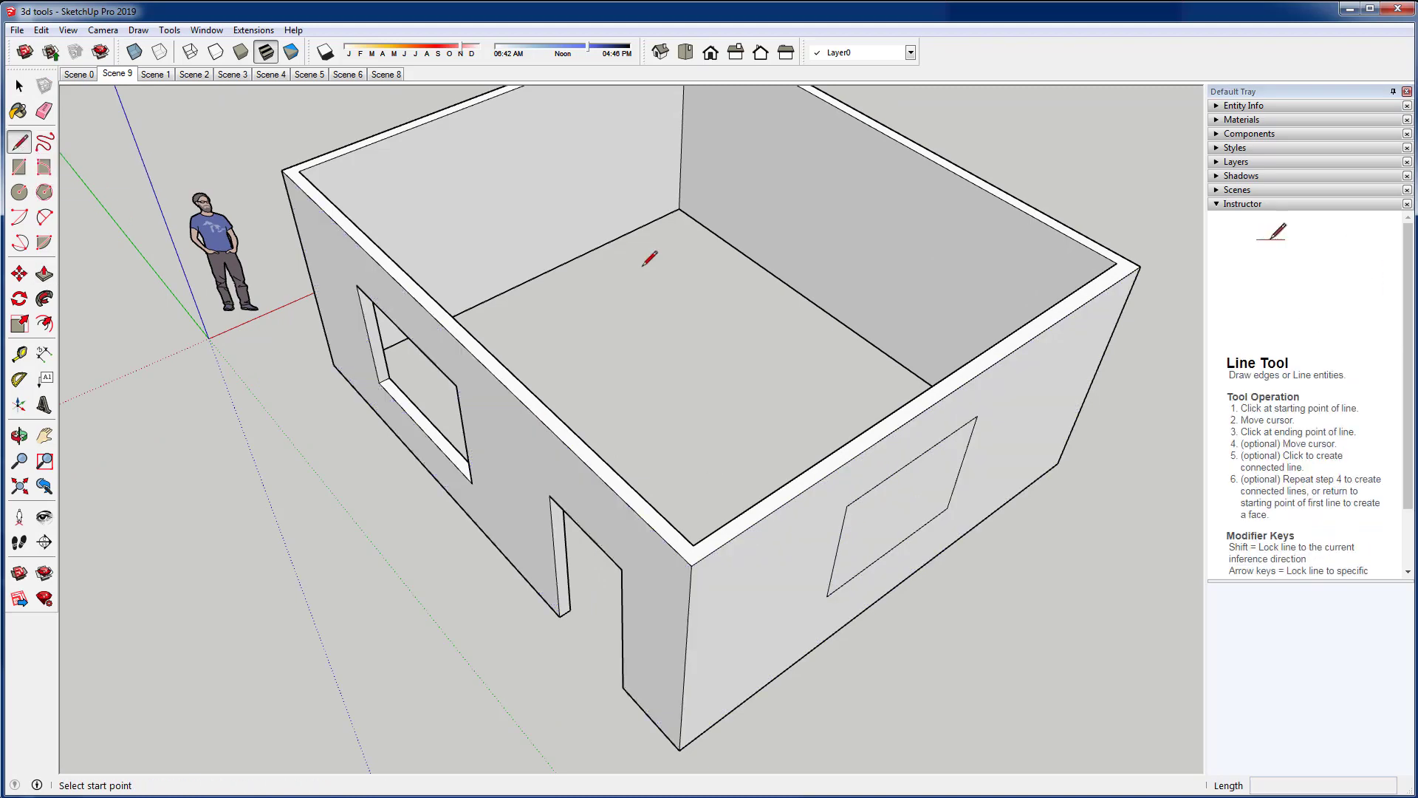
{"action": "left_click", "coordinate": [693, 546]}
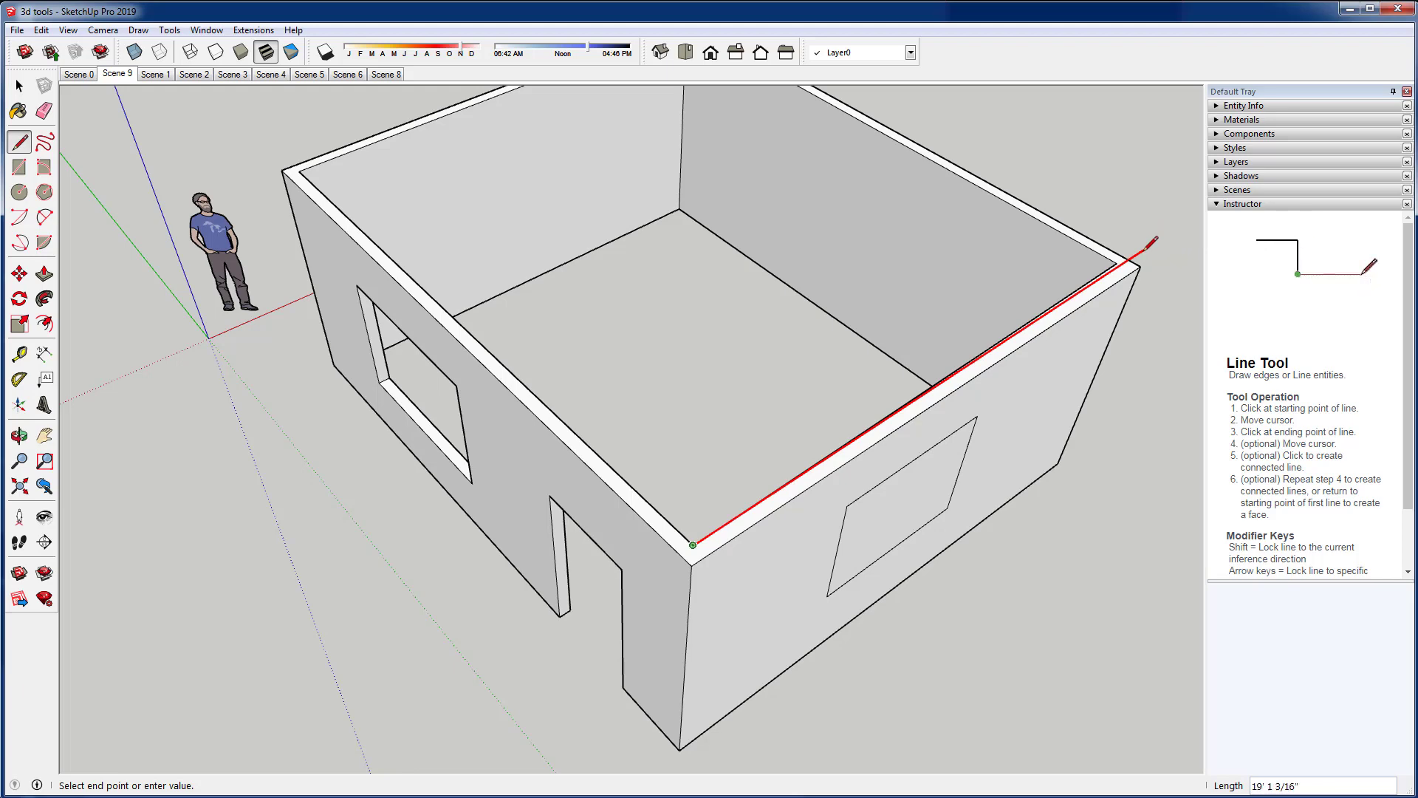
{"action": "scroll", "coordinate": [1120, 254], "scroll_direction": "up", "scroll_amount": 1}
{"action": "scroll", "coordinate": [1120, 254], "scroll_direction": "up", "scroll_amount": 3}
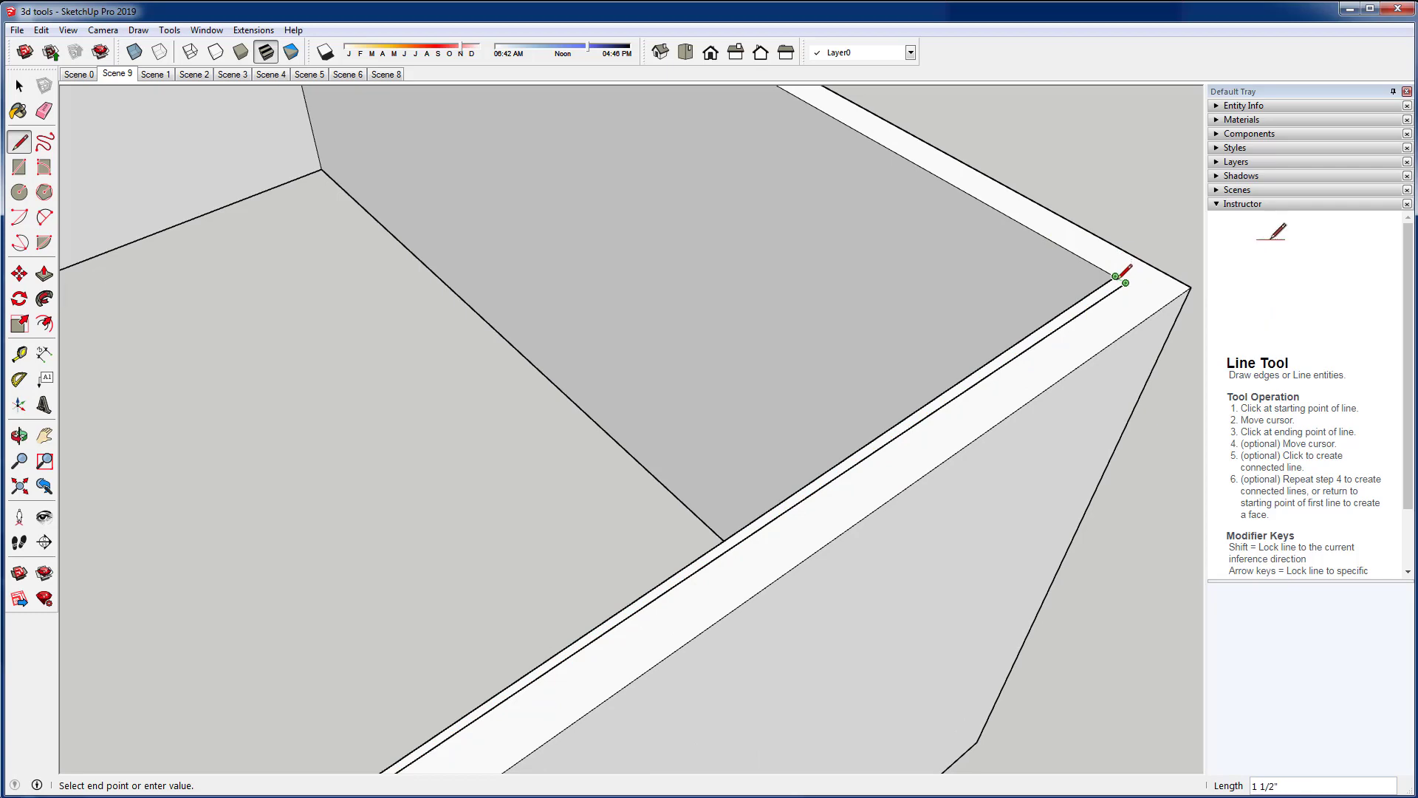
{"action": "left_click", "coordinate": [1118, 277]}
{"action": "middle_click_drag", "start_coordinate": [1058, 292], "coordinate": [1142, 232]}
{"action": "scroll", "coordinate": [746, 443], "scroll_direction": "down", "scroll_amount": 3}
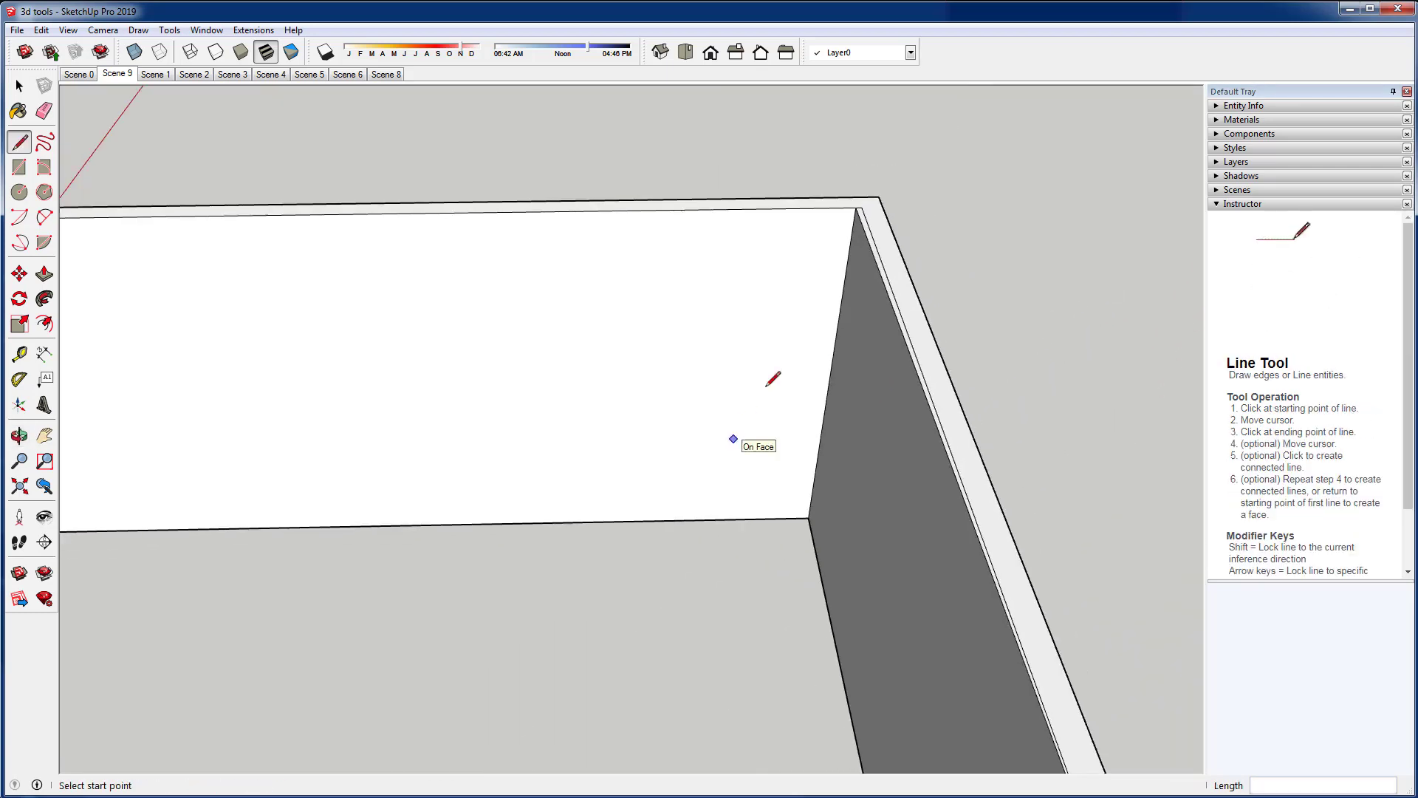
Push the thin sliver on top of the side wall down 9' 3 5/16" to the floor and erase the leftover vertical edge on the back wall
{"action": "key", "text": "p"}
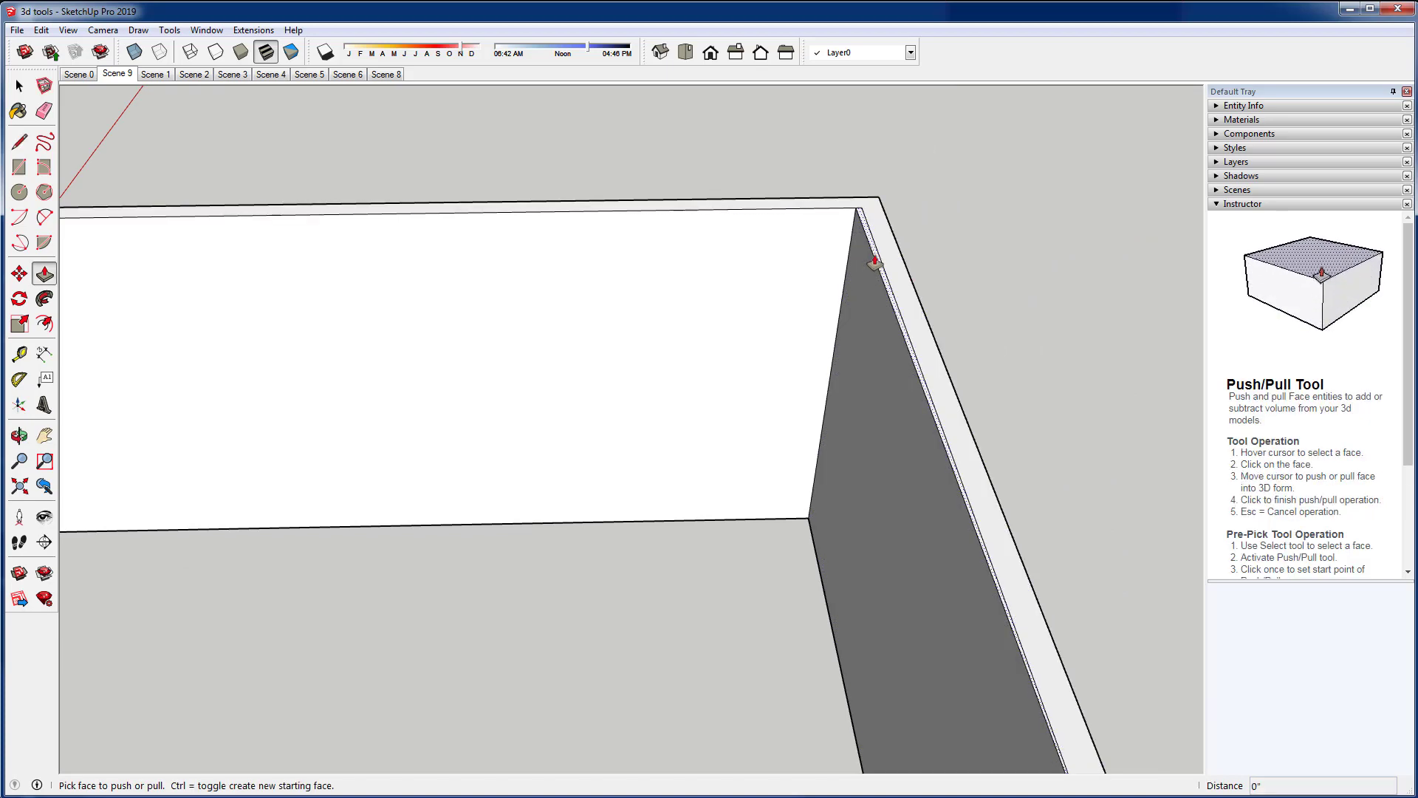
{"action": "left_click", "coordinate": [875, 262]}
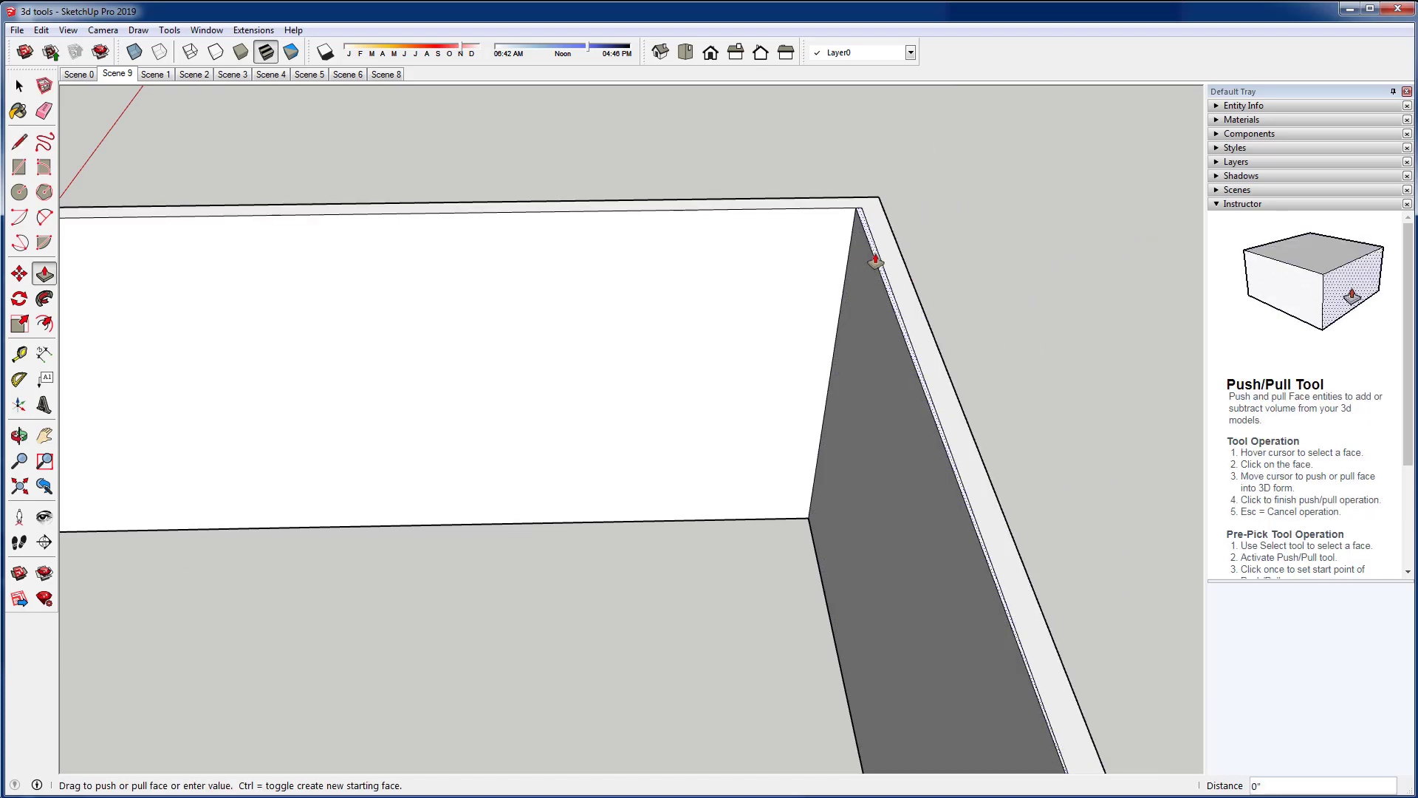
{"action": "left_click", "coordinate": [796, 523]}
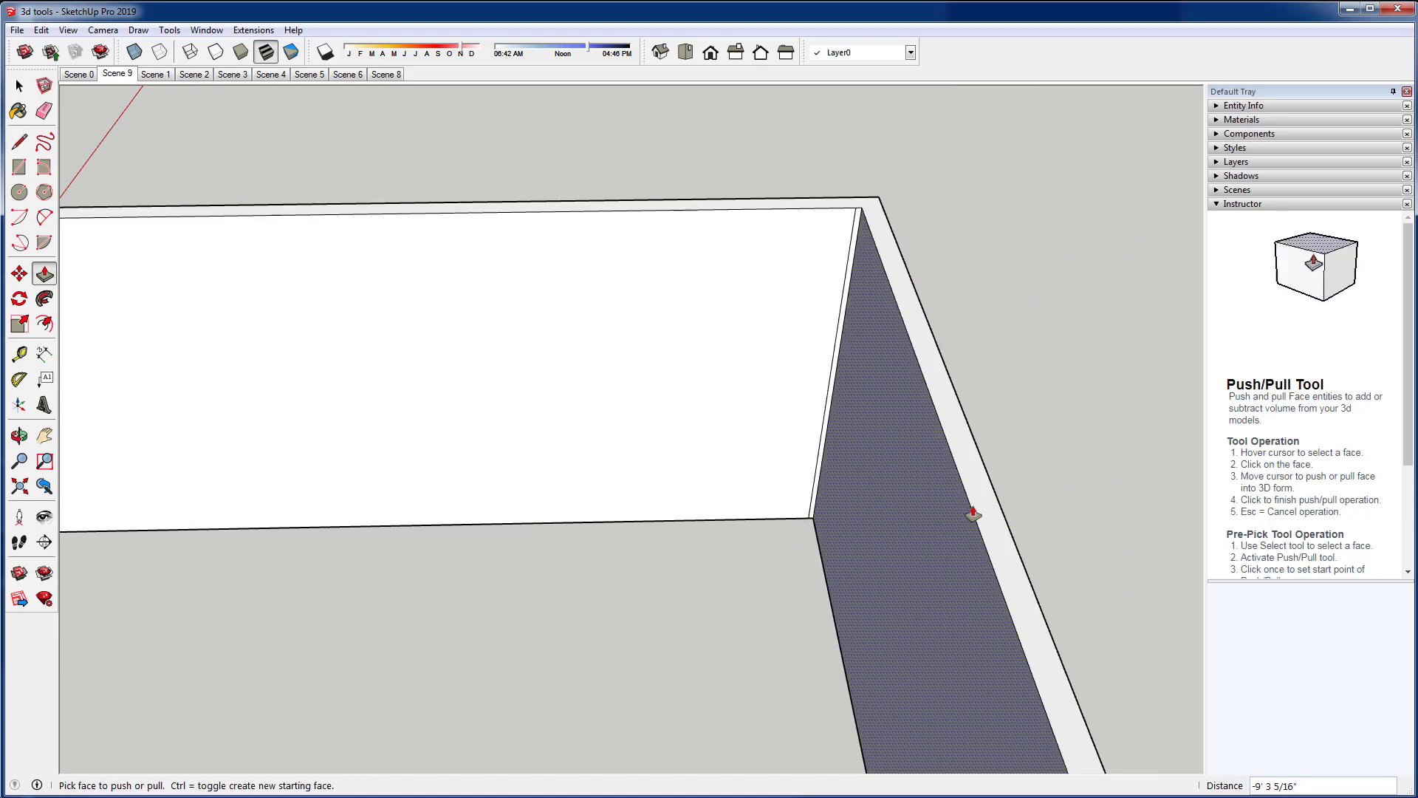
{"action": "key", "text": "e"}
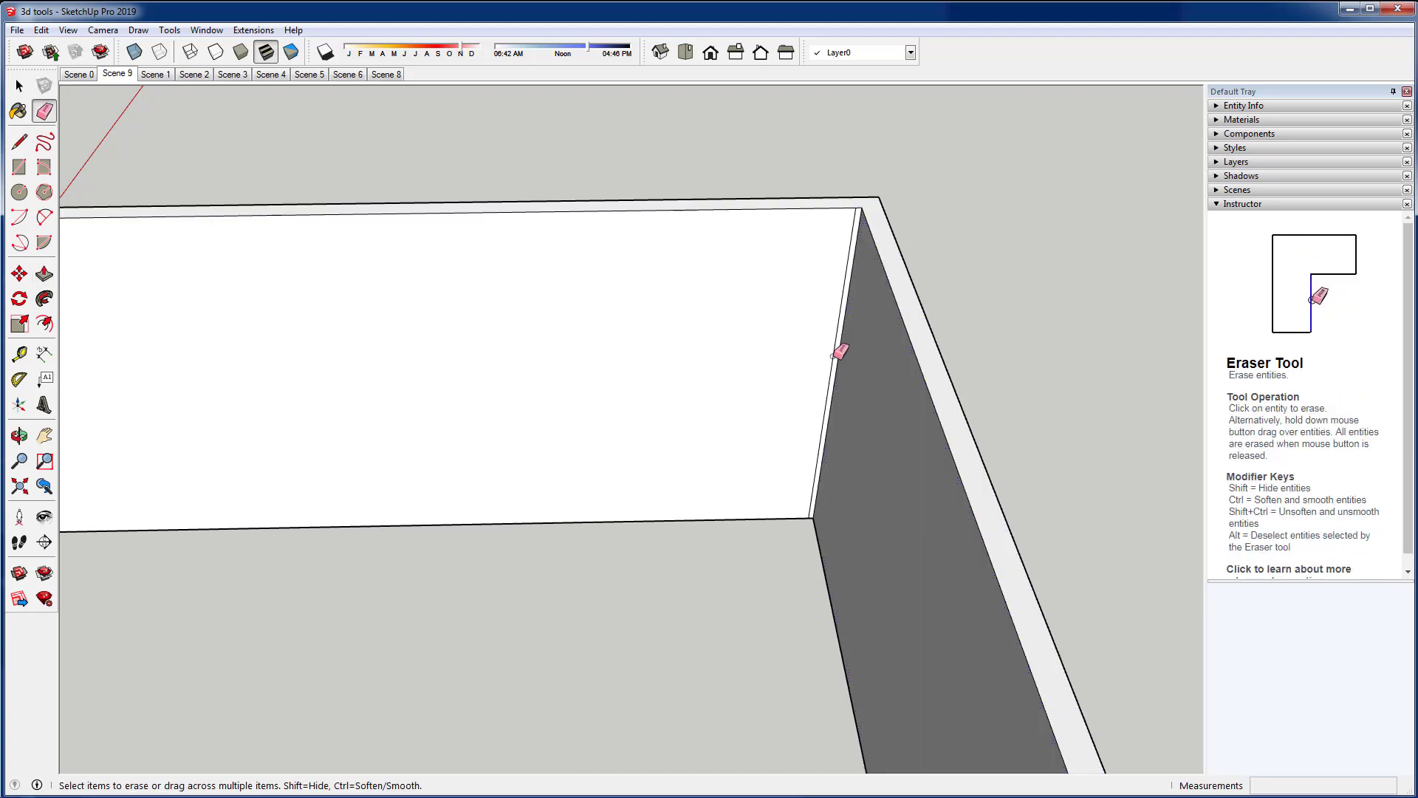
{"action": "left_click", "coordinate": [833, 355]}
Push the window rectangle on the straightened side wall in about 5 5/16" through the full wall thickness
{"action": "middle_click_drag", "start_coordinate": [948, 481], "coordinate": [531, 318]}
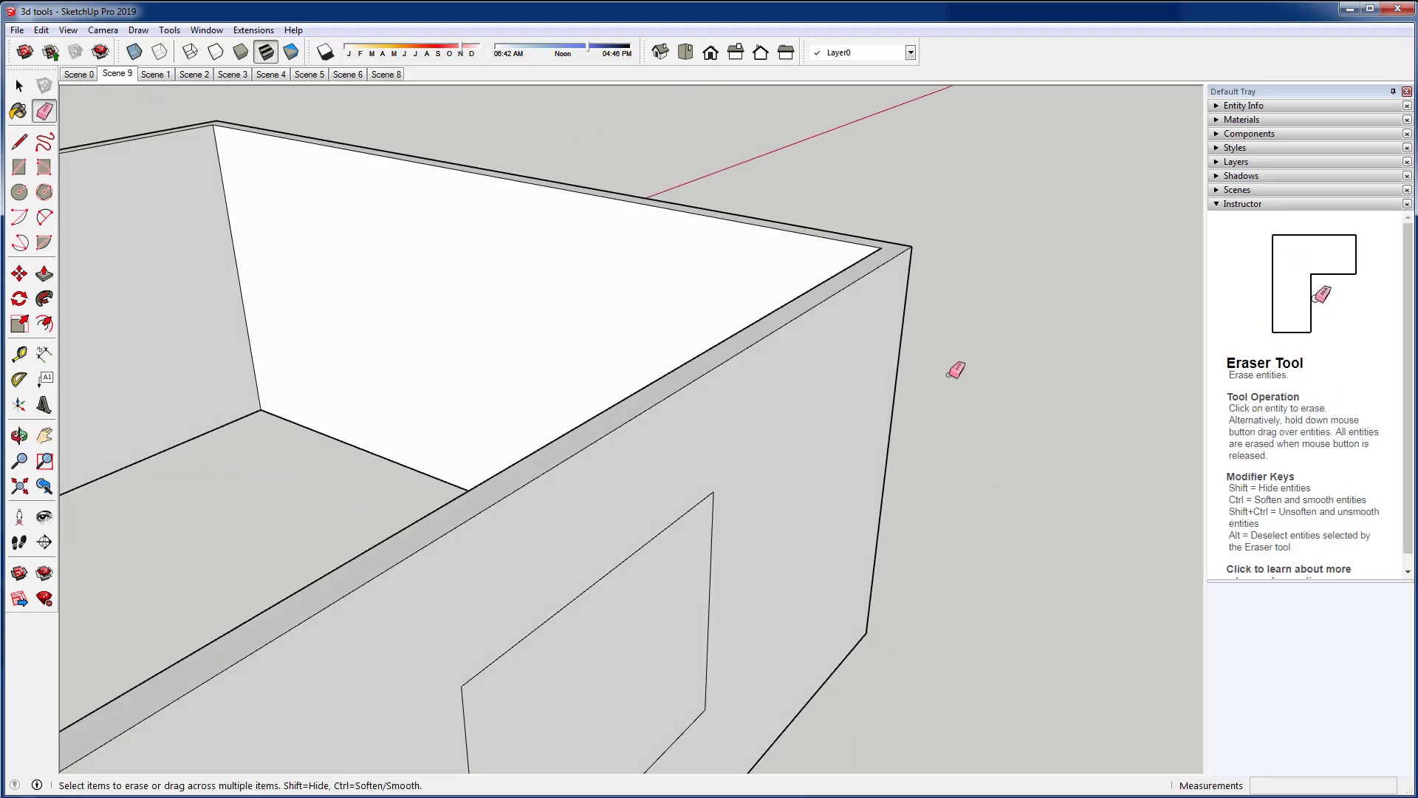
{"action": "scroll", "coordinate": [947, 374], "scroll_direction": "down", "scroll_amount": 2}
{"action": "key", "text": "p"}
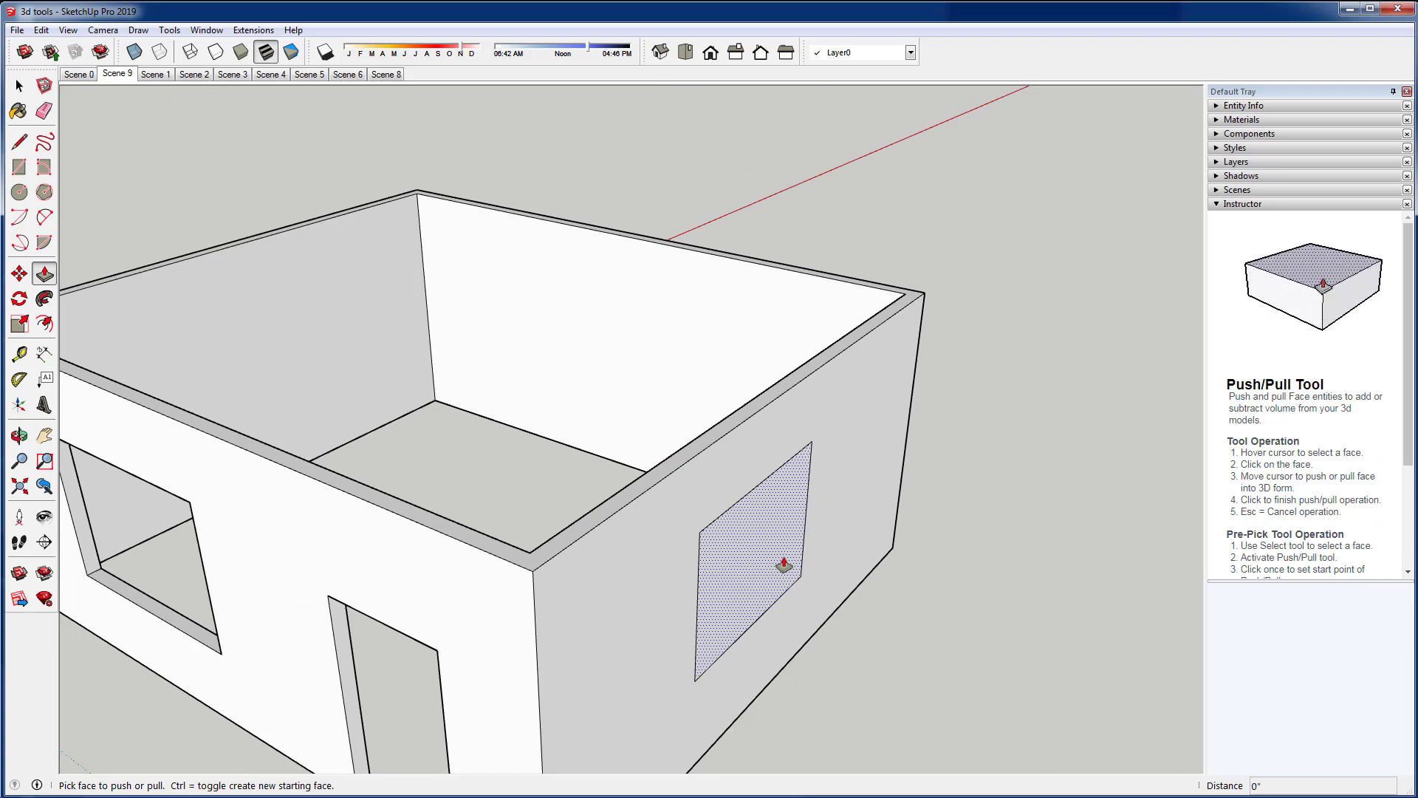
{"action": "left_click", "coordinate": [735, 552]}
{"action": "left_click", "coordinate": [569, 529]}
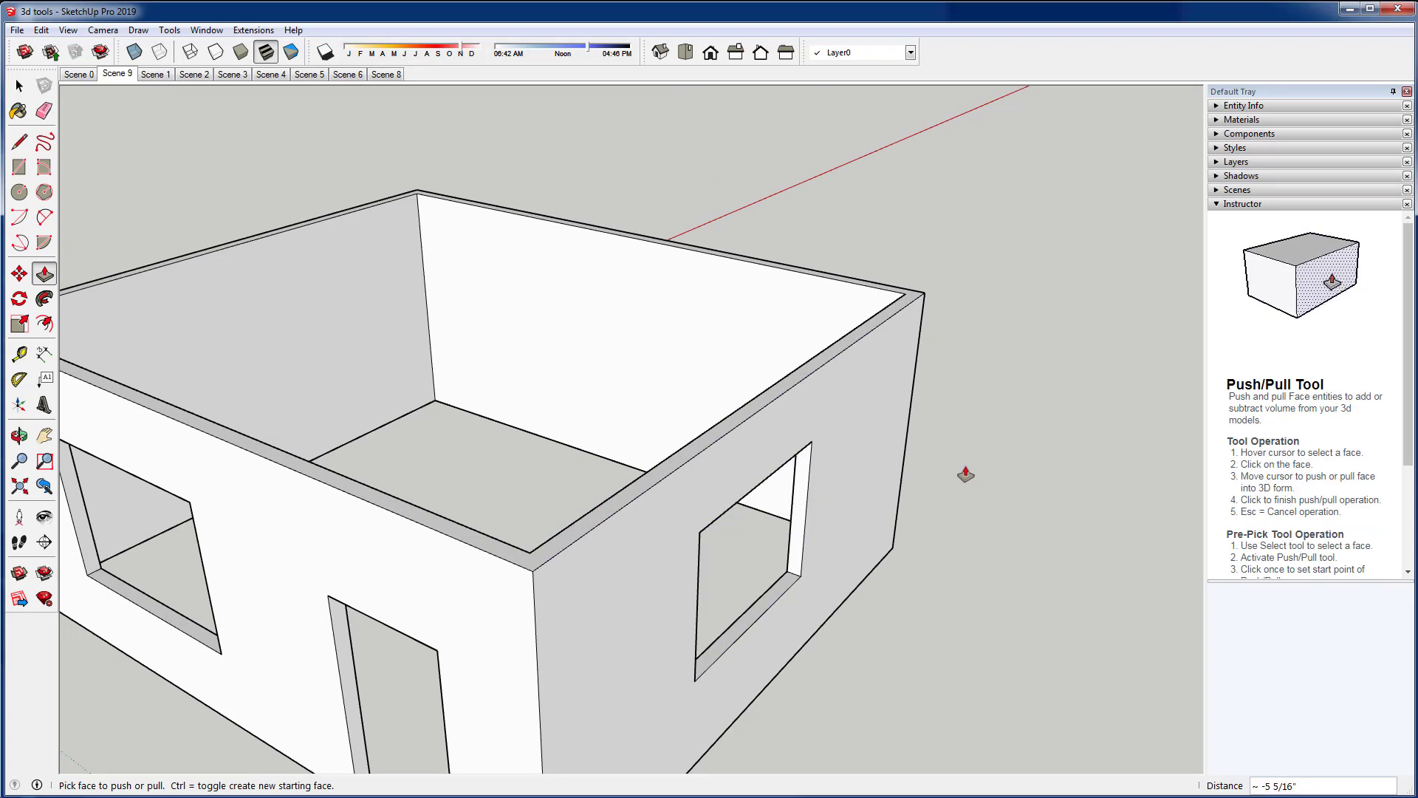
Draw a large circle on the ground beside the room, clear of its walls, for a cylinder base
{"action": "middle_click_drag", "start_coordinate": [965, 475], "coordinate": [817, 413]}
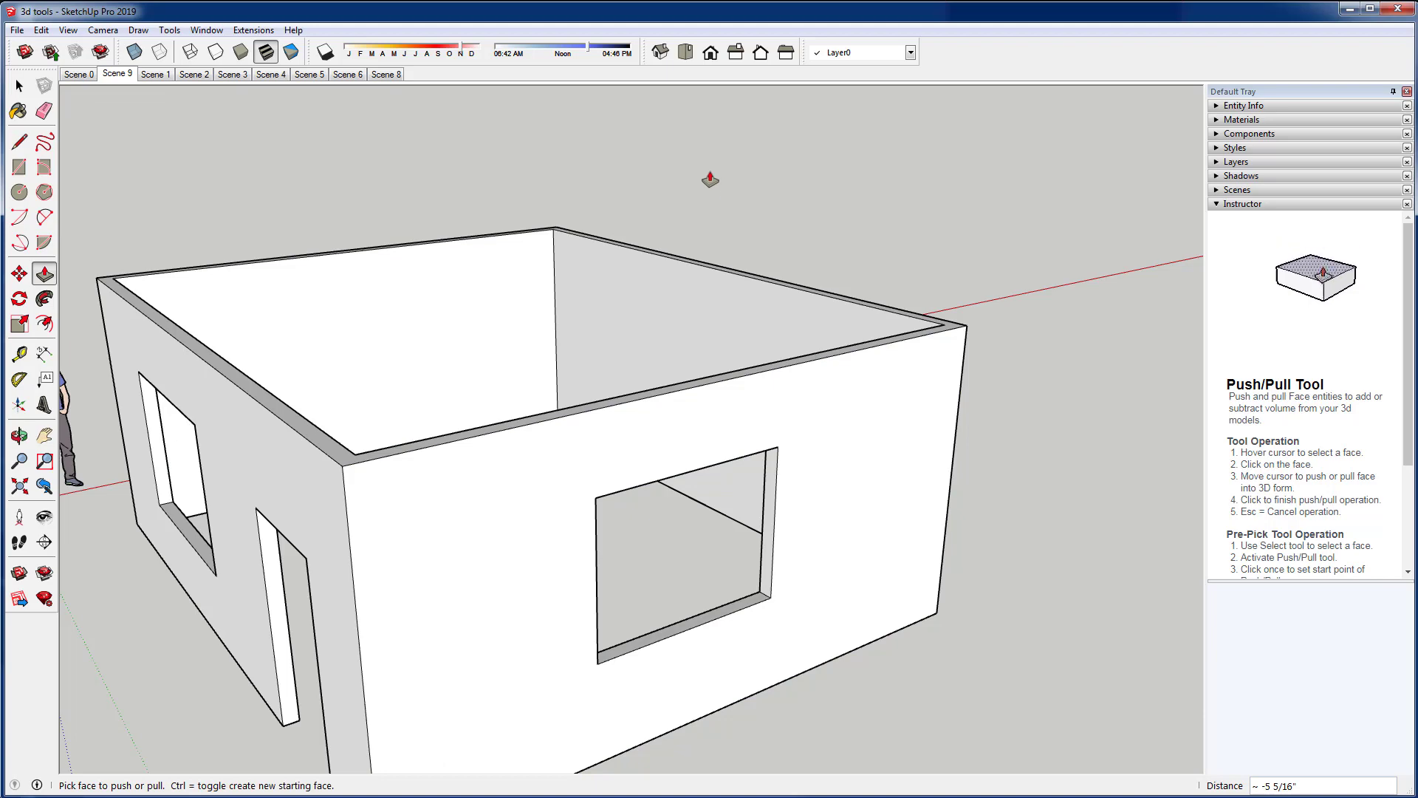
{"action": "scroll", "coordinate": [617, 331], "scroll_direction": "down", "scroll_amount": 6}
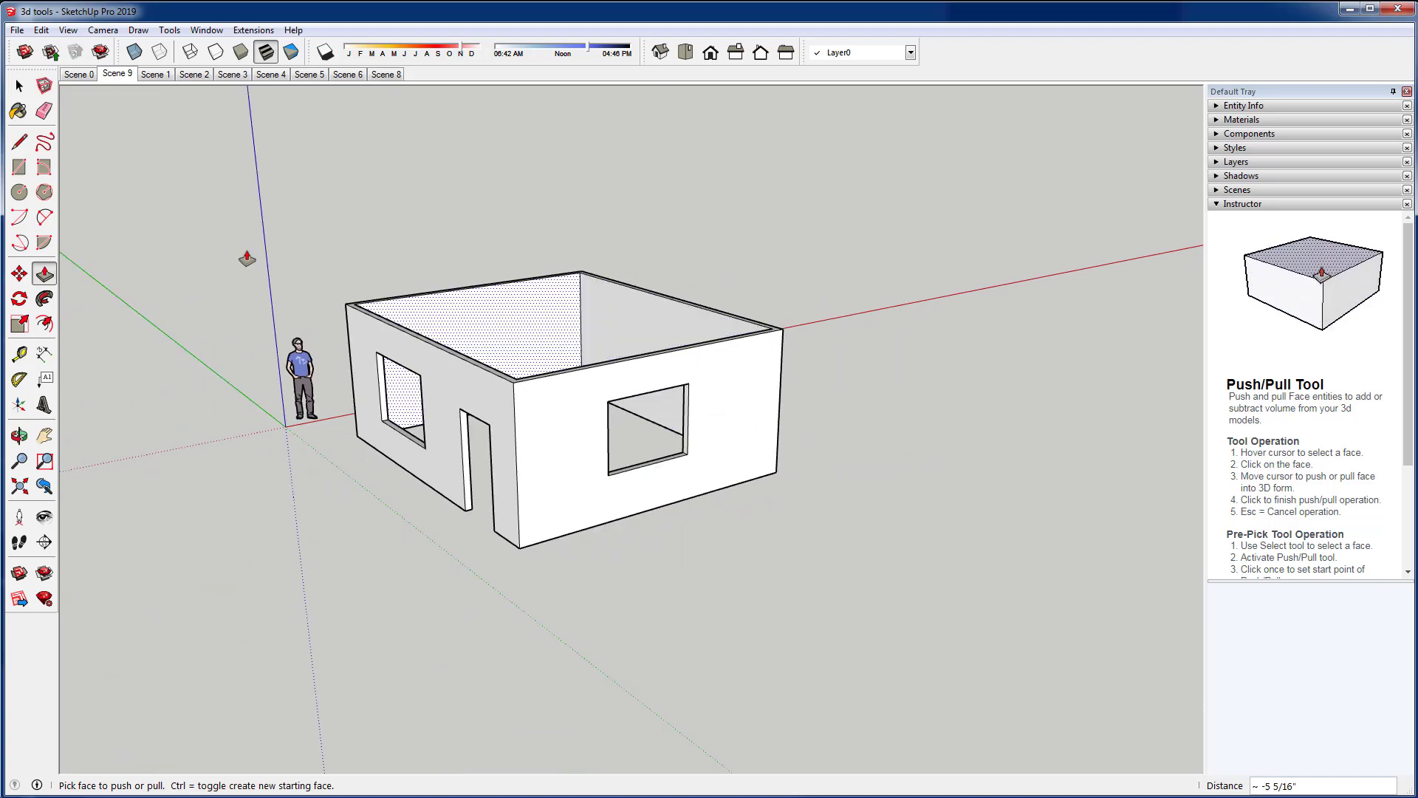
{"action": "left_click", "coordinate": [19, 192]}
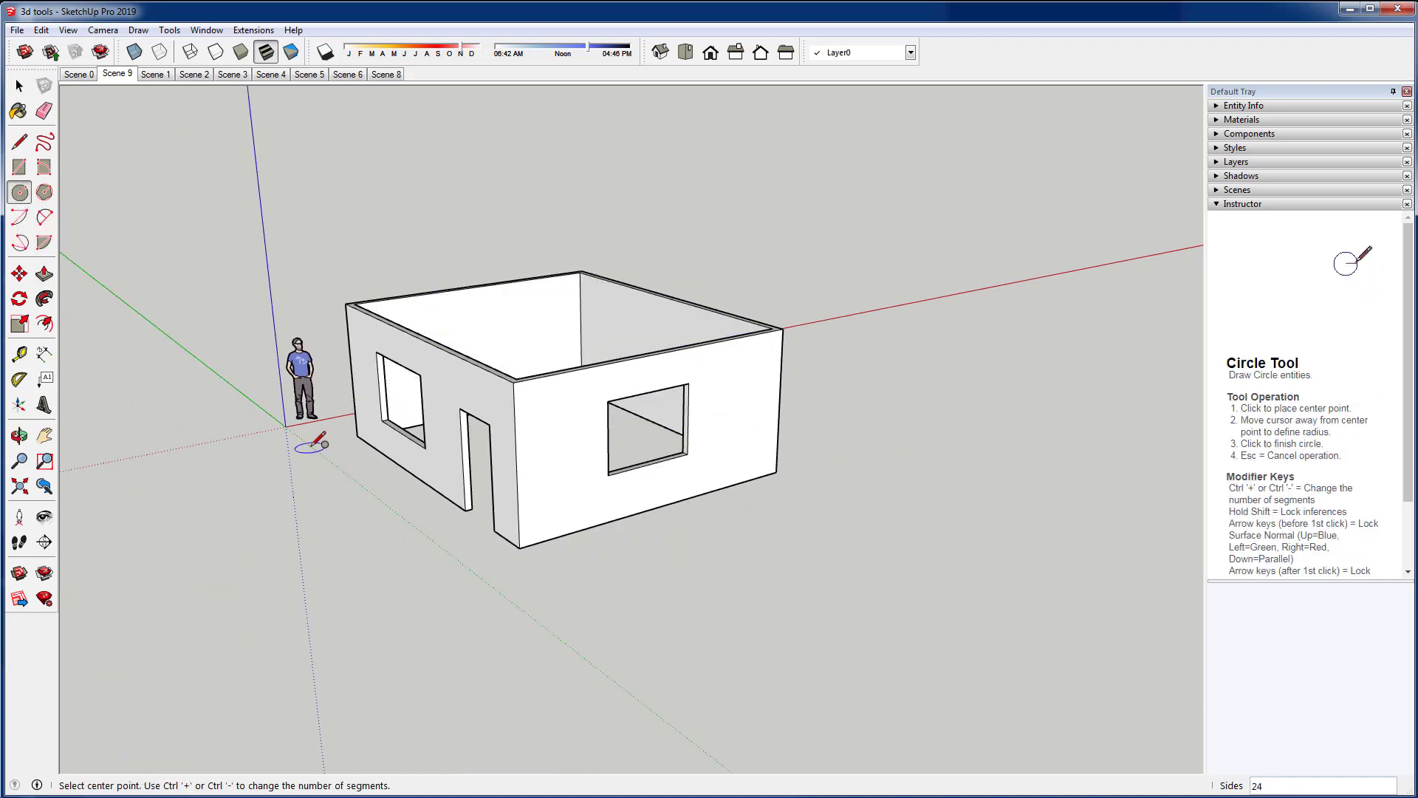
{"action": "middle_click_drag", "start_coordinate": [601, 601], "coordinate": [304, 562]}
{"action": "left_click", "coordinate": [206, 521]}
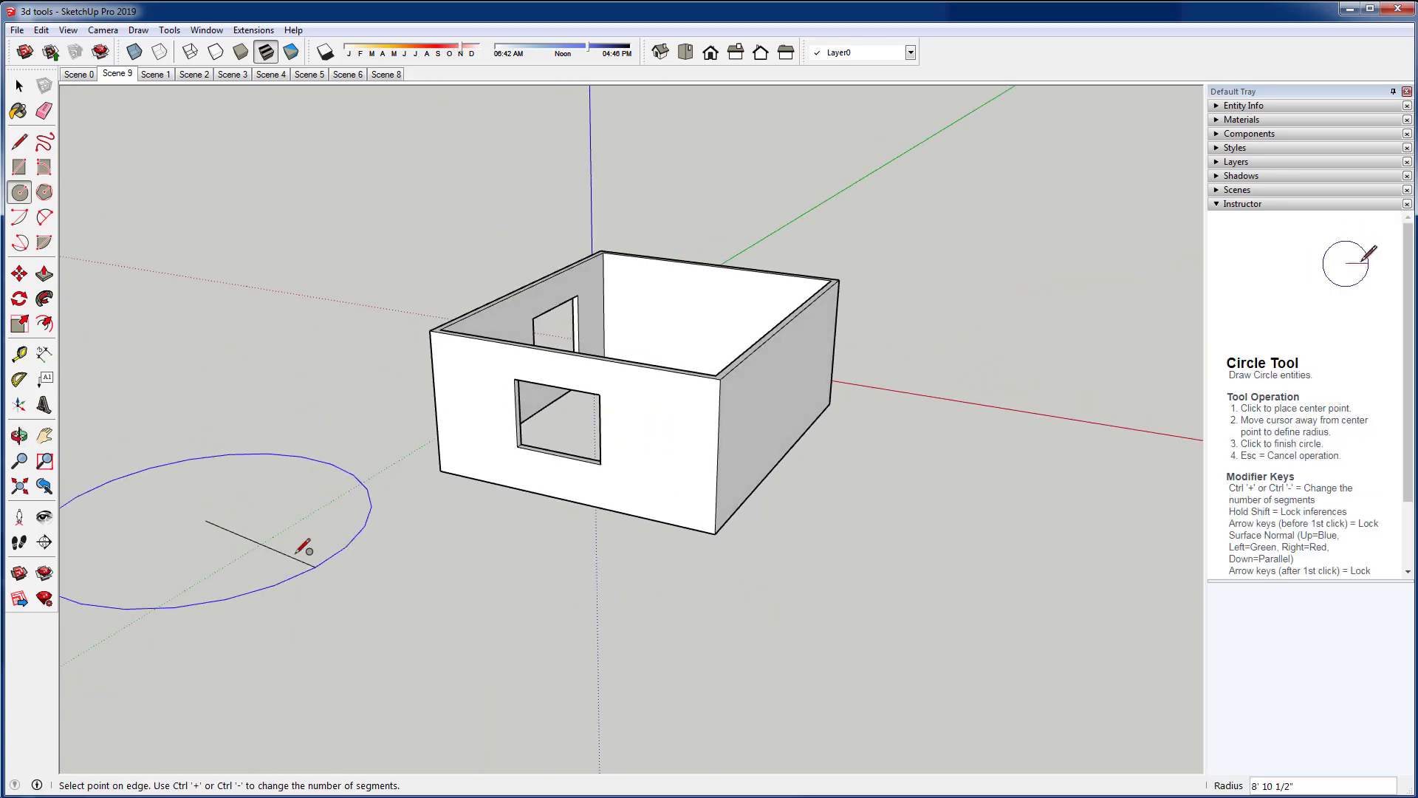
{"action": "left_click", "coordinate": [296, 546]}
Push/Pull the large circle up 11' into a cylinder
{"action": "key", "text": "p"}
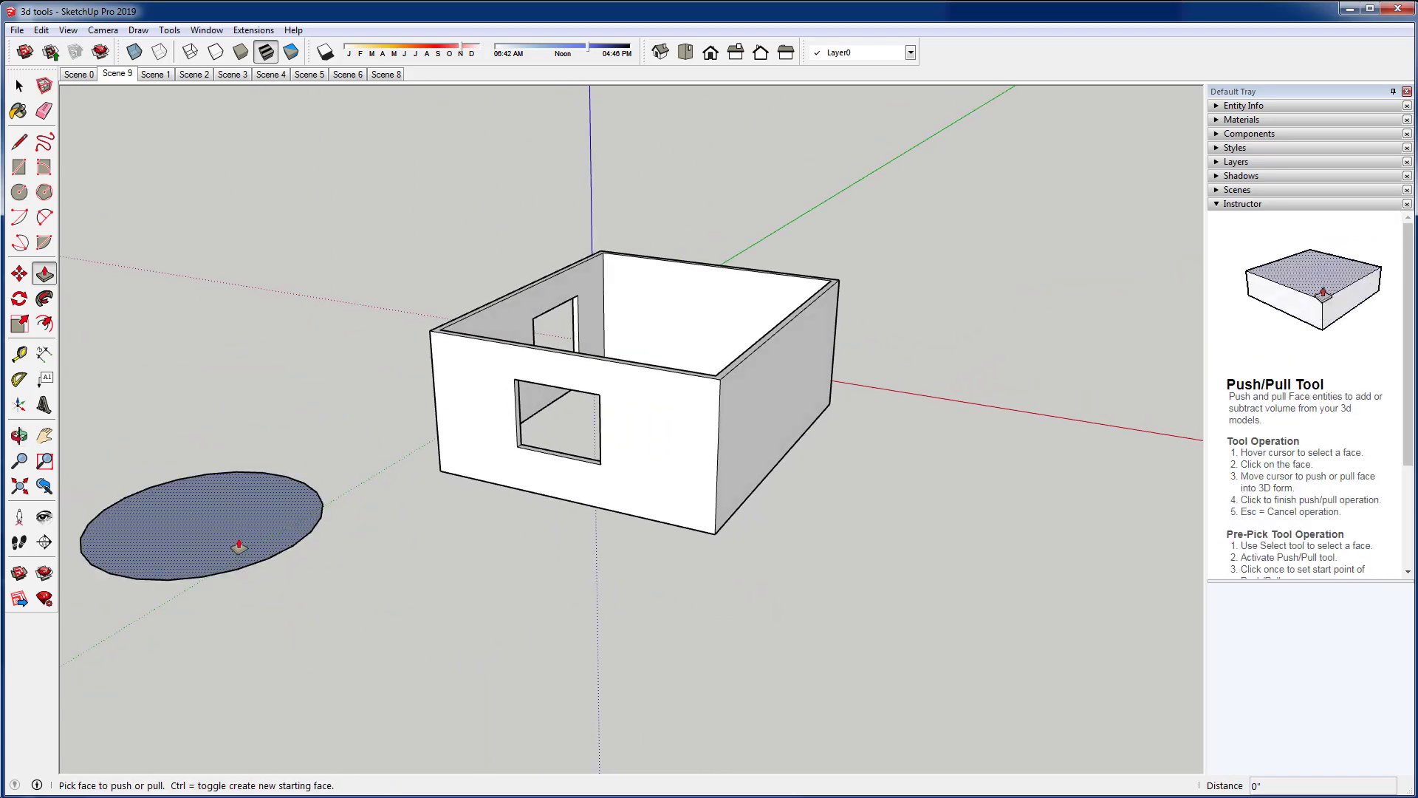
{"action": "left_click", "coordinate": [238, 547]}
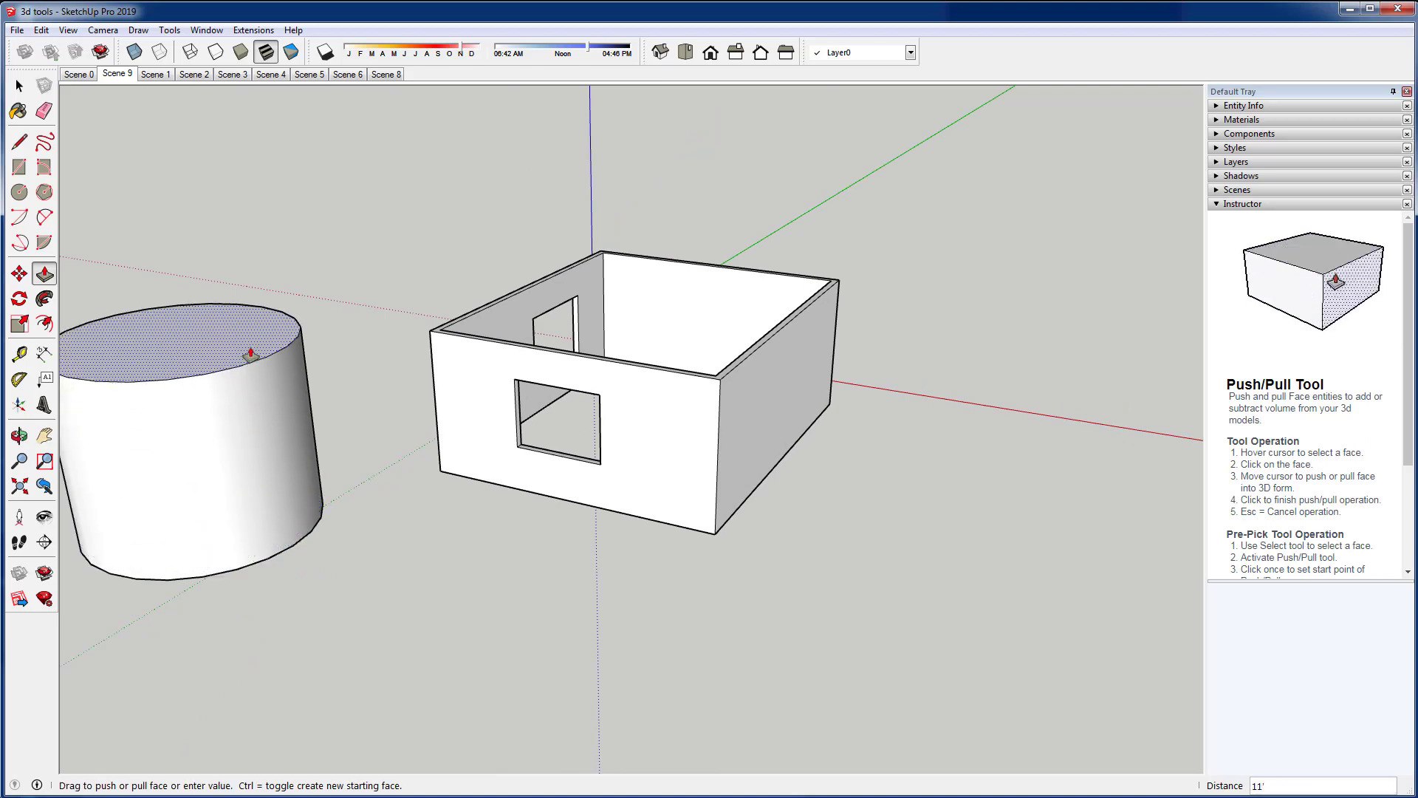
{"action": "left_click", "coordinate": [250, 354]}
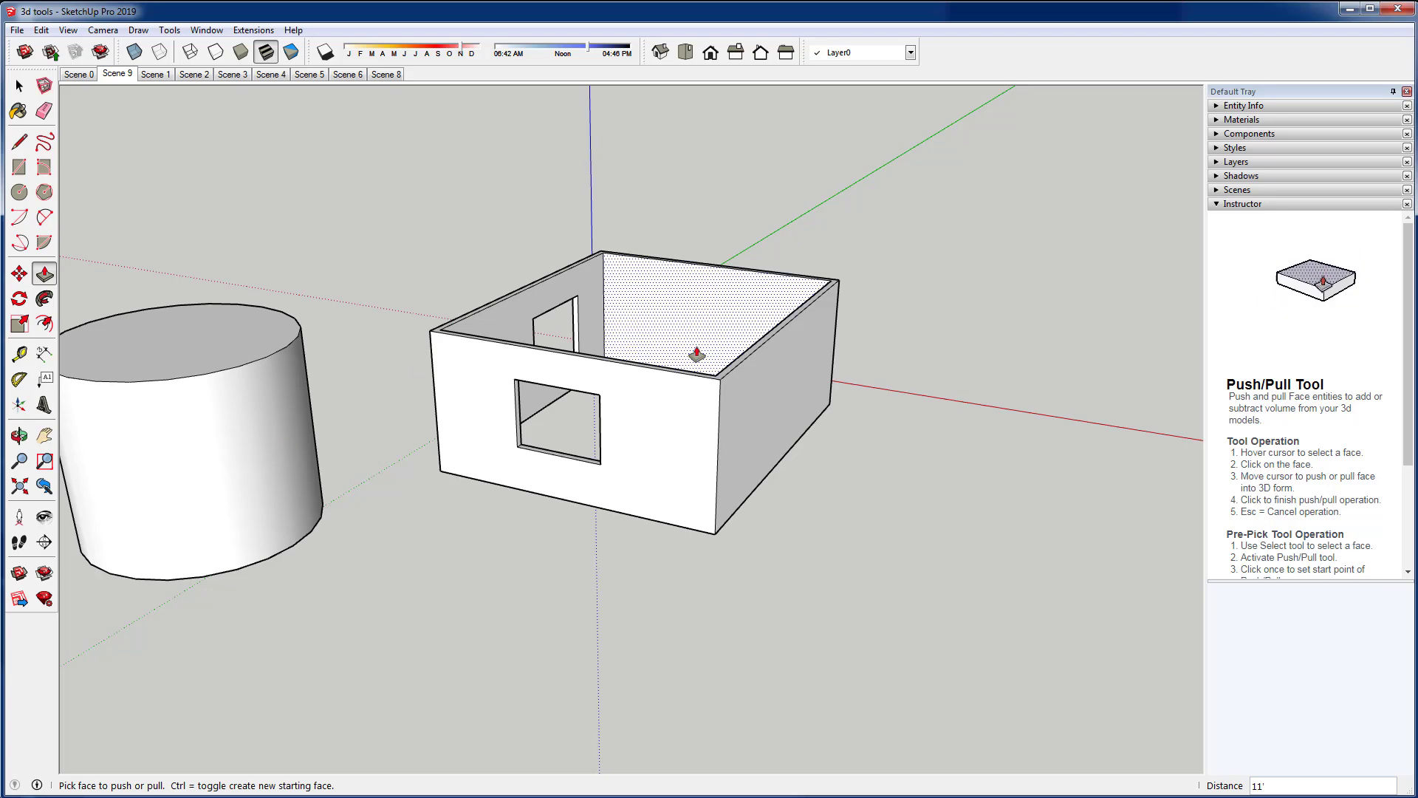
Draw a smaller circle with a radius of about 3' 9 3/4" on the ground on the room's side opposite the cylinder
{"action": "scroll", "coordinate": [960, 410], "scroll_direction": "down", "scroll_amount": 1}
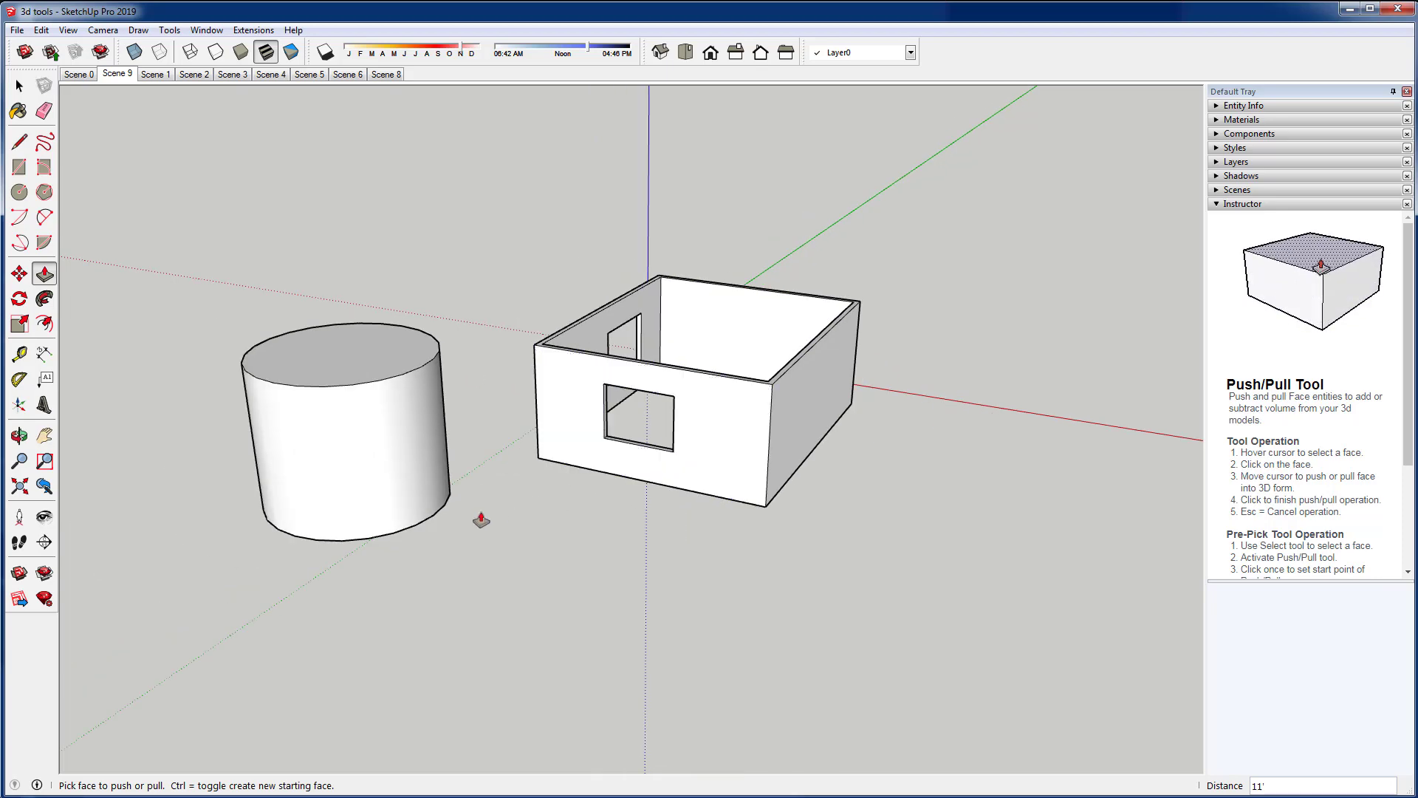
{"action": "mouse_move", "coordinate": [418, 521]}
{"action": "middle_mouse_down"}
{"action": "mouse_move", "coordinate": [359, 473]}
{"action": "mouse_move", "coordinate": [557, 450]}
{"action": "mouse_move", "coordinate": [441, 429]}
{"action": "middle_mouse_up"}
{"action": "mouse_move", "coordinate": [269, 470]}
{"action": "middle_mouse_down"}
{"action": "mouse_move", "coordinate": [600, 467]}
{"action": "mouse_move", "coordinate": [392, 497]}
{"action": "mouse_move", "coordinate": [672, 481]}
{"action": "mouse_move", "coordinate": [653, 507]}
{"action": "mouse_move", "coordinate": [384, 541]}
{"action": "middle_mouse_up"}
{"action": "middle_click_drag", "start_coordinate": [532, 475], "coordinate": [370, 500]}
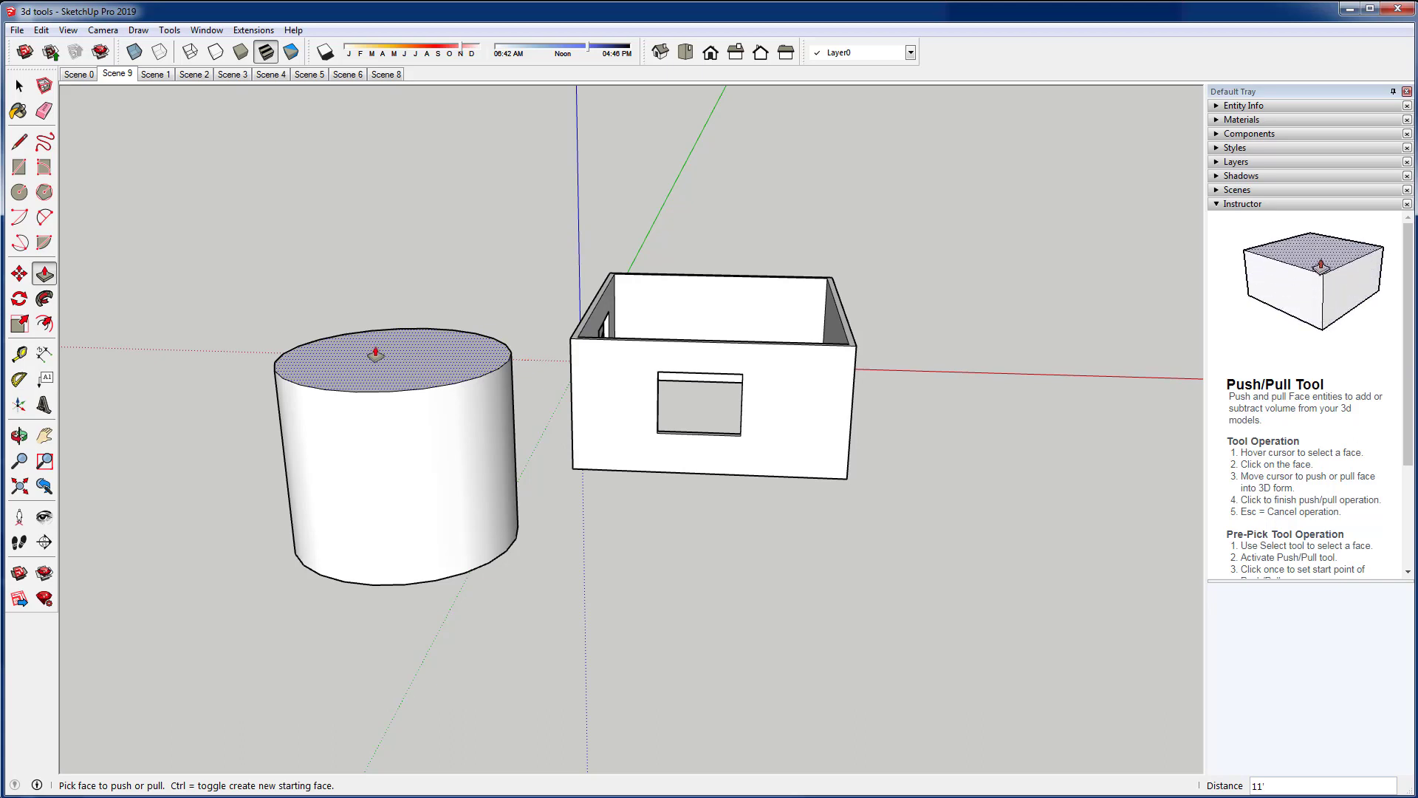
{"action": "left_click", "coordinate": [19, 192]}
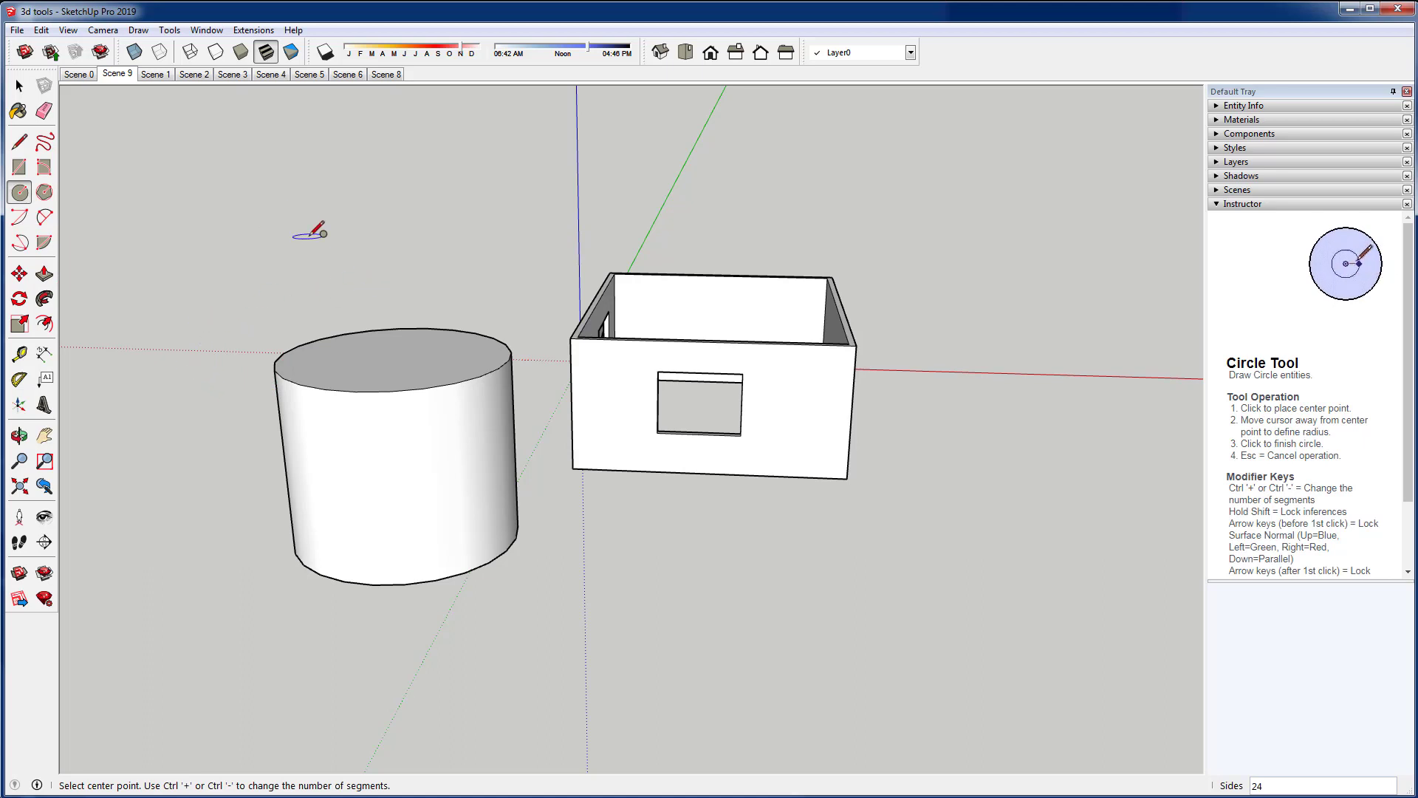
{"action": "scroll", "coordinate": [215, 418], "scroll_direction": "down", "scroll_amount": 4}
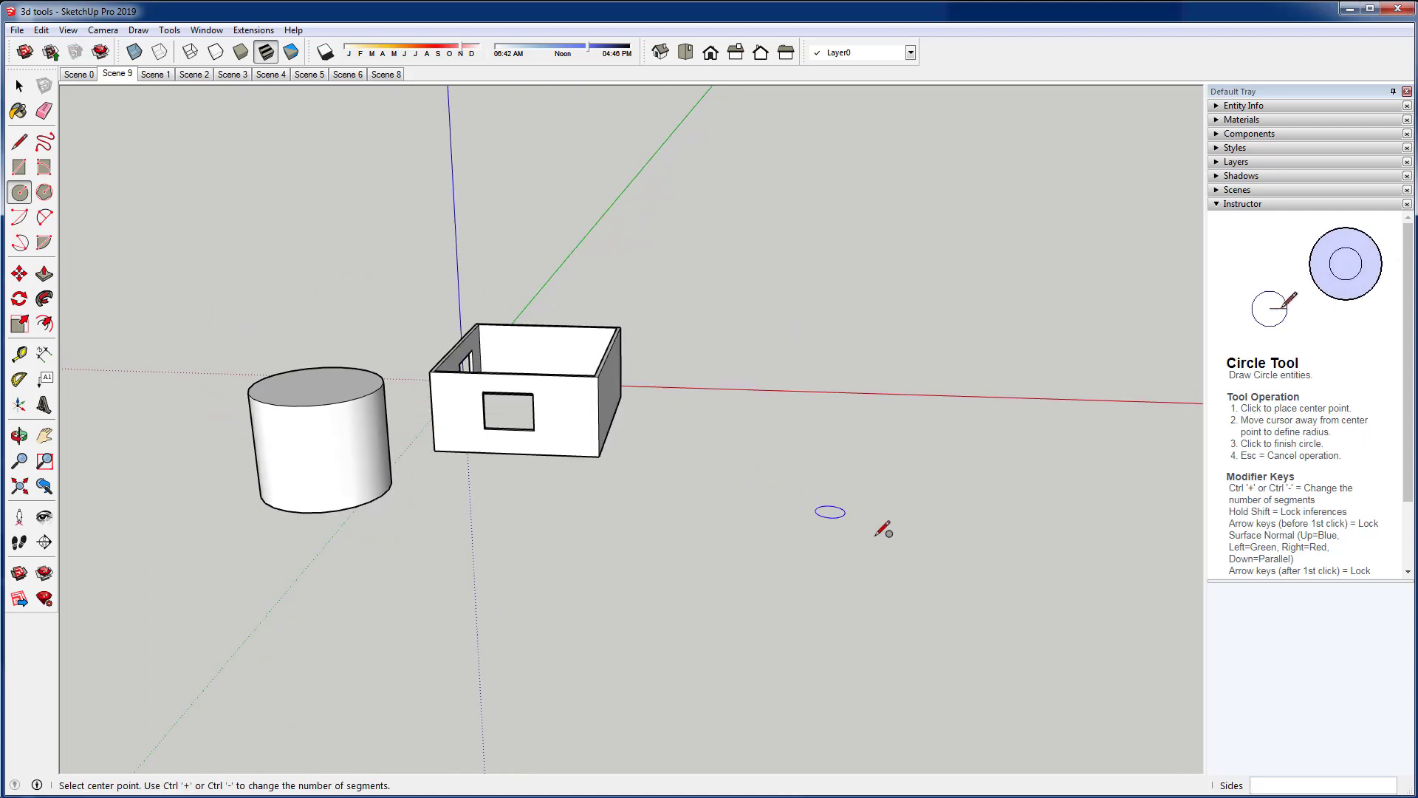
{"action": "scroll", "coordinate": [879, 533], "scroll_direction": "up", "scroll_amount": 3}
{"action": "left_click", "coordinate": [582, 469]}
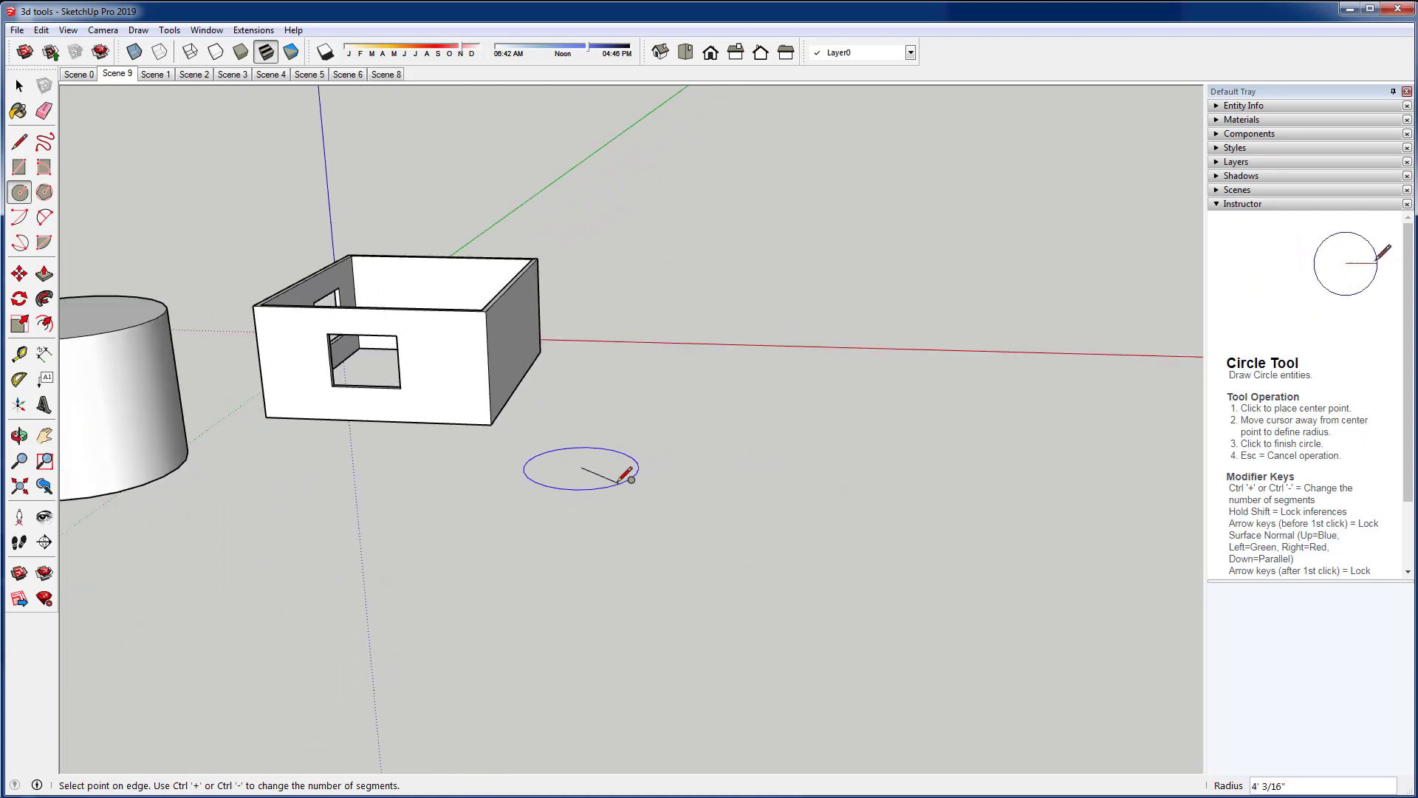
{"action": "left_click", "coordinate": [626, 476]}
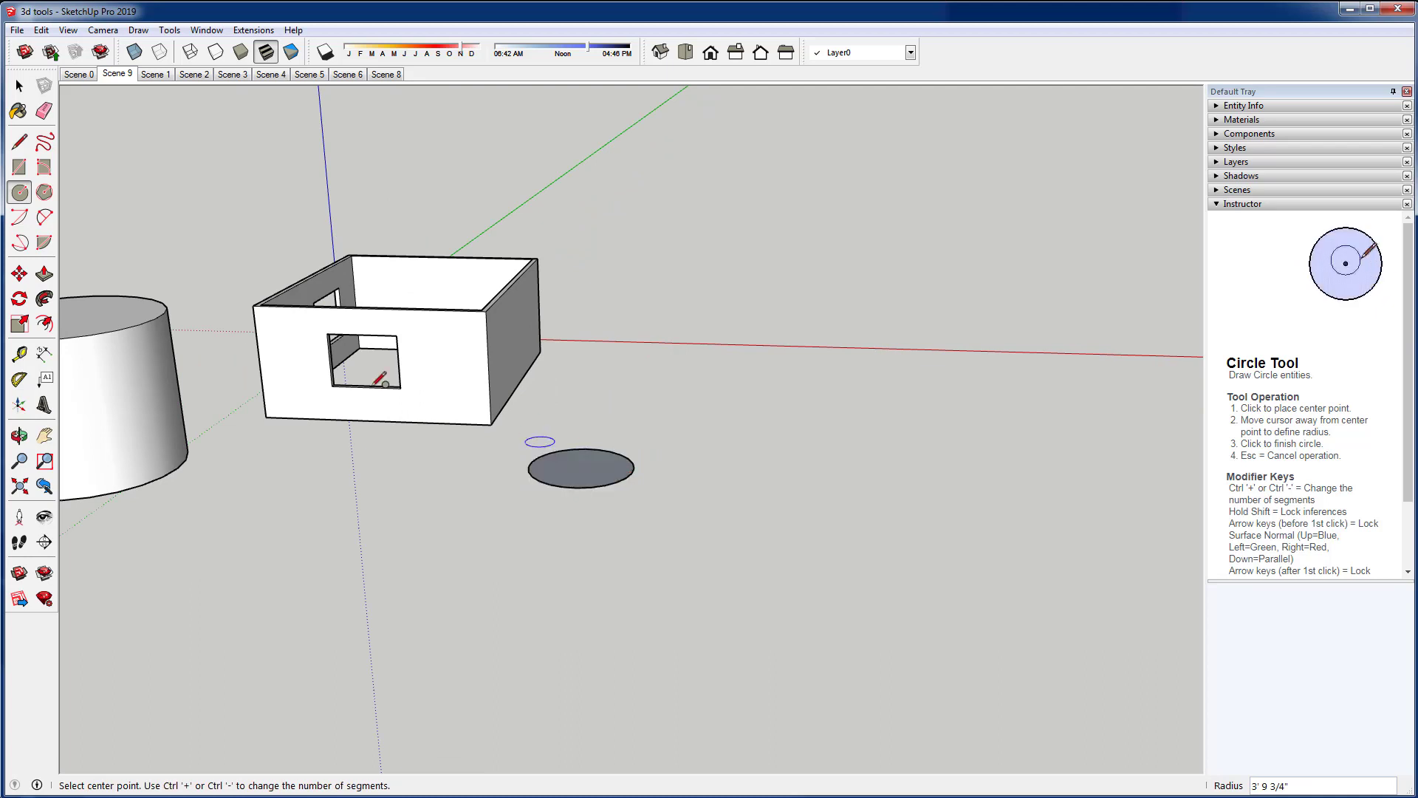
Try a 5x array of the small circle running away toward the back at about 11' 10" spacing, and undo it
{"action": "left_click", "coordinate": [19, 86]}
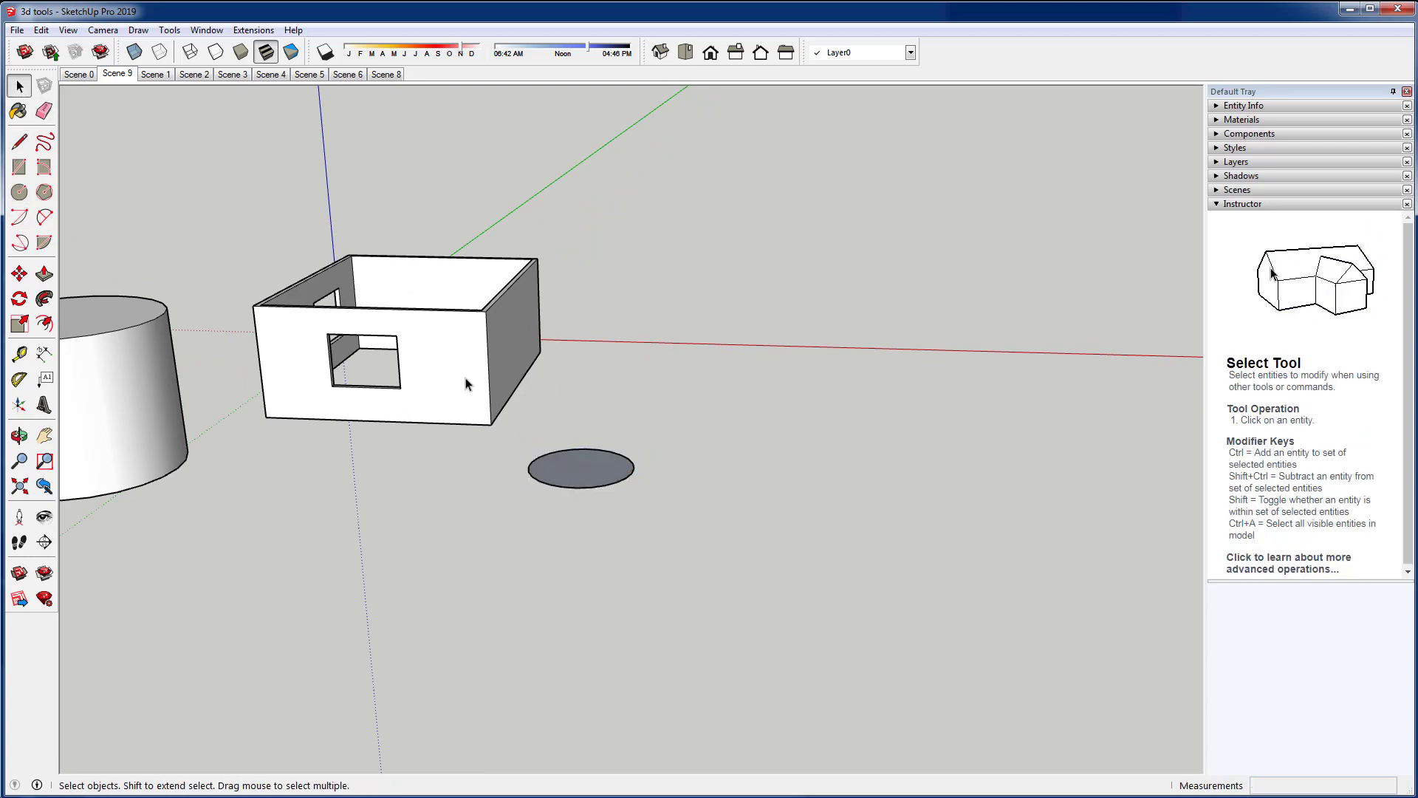
{"action": "left_click", "coordinate": [590, 473]}
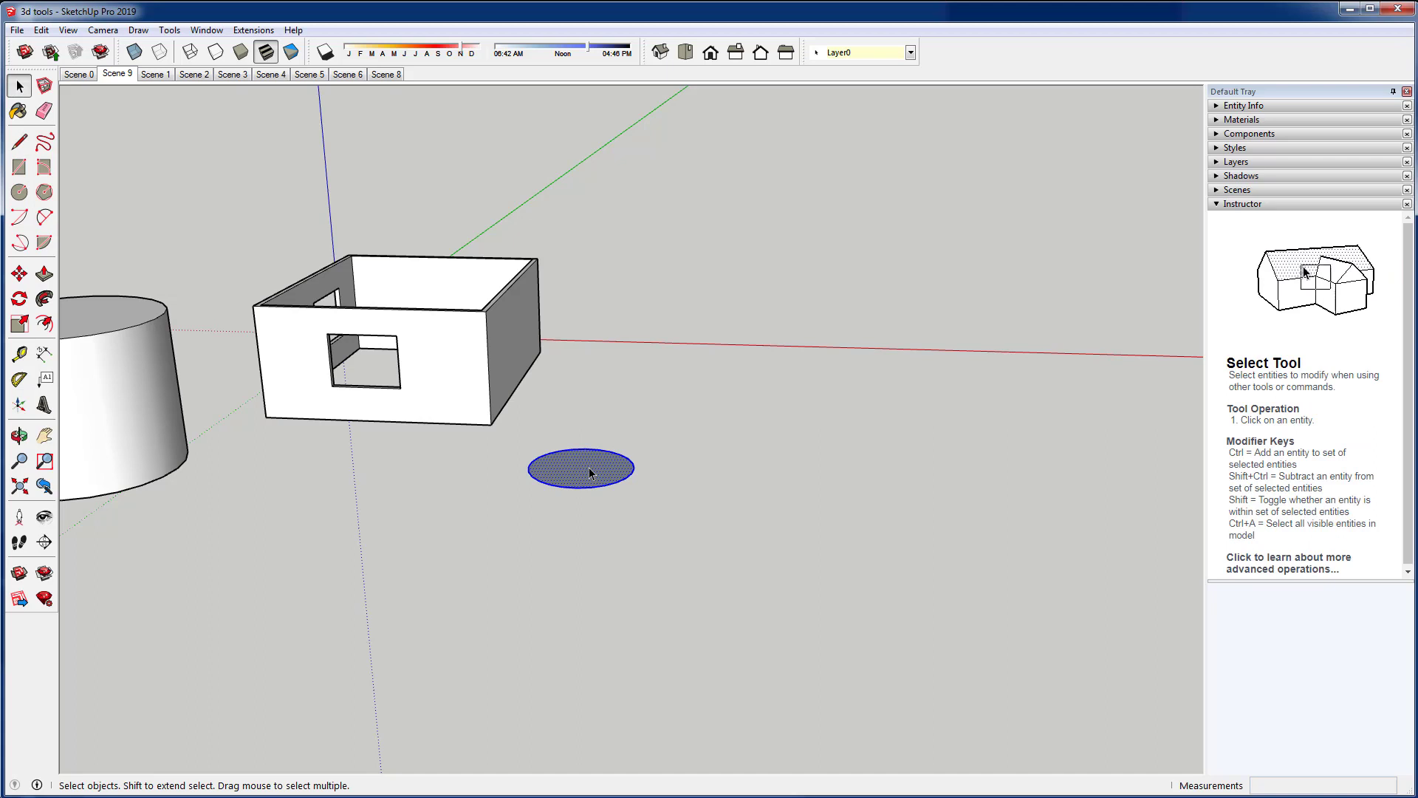
{"action": "key", "text": "m"}
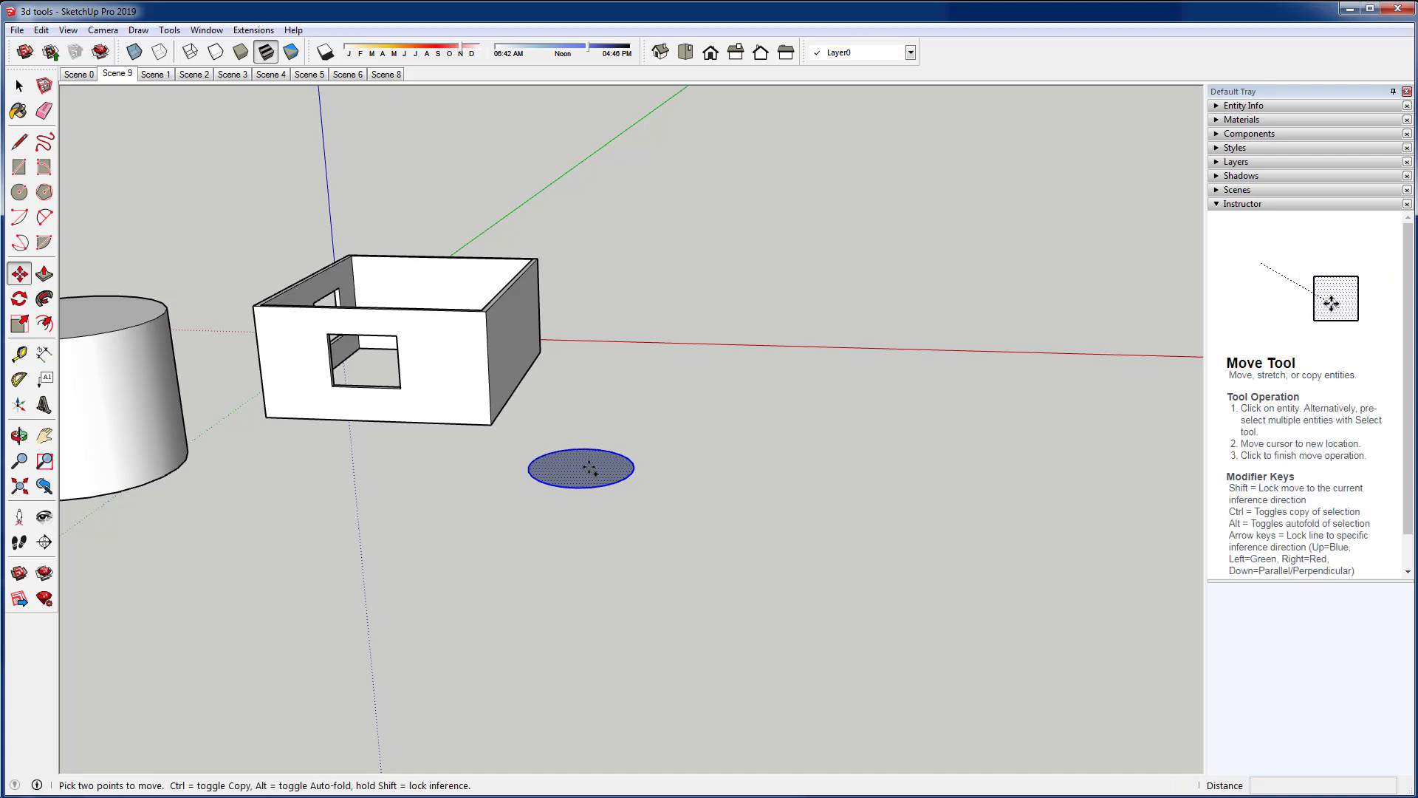
{"action": "left_click", "coordinate": [588, 467]}
{"action": "key", "text": "ctrl"}
{"action": "left_click", "coordinate": [667, 423]}
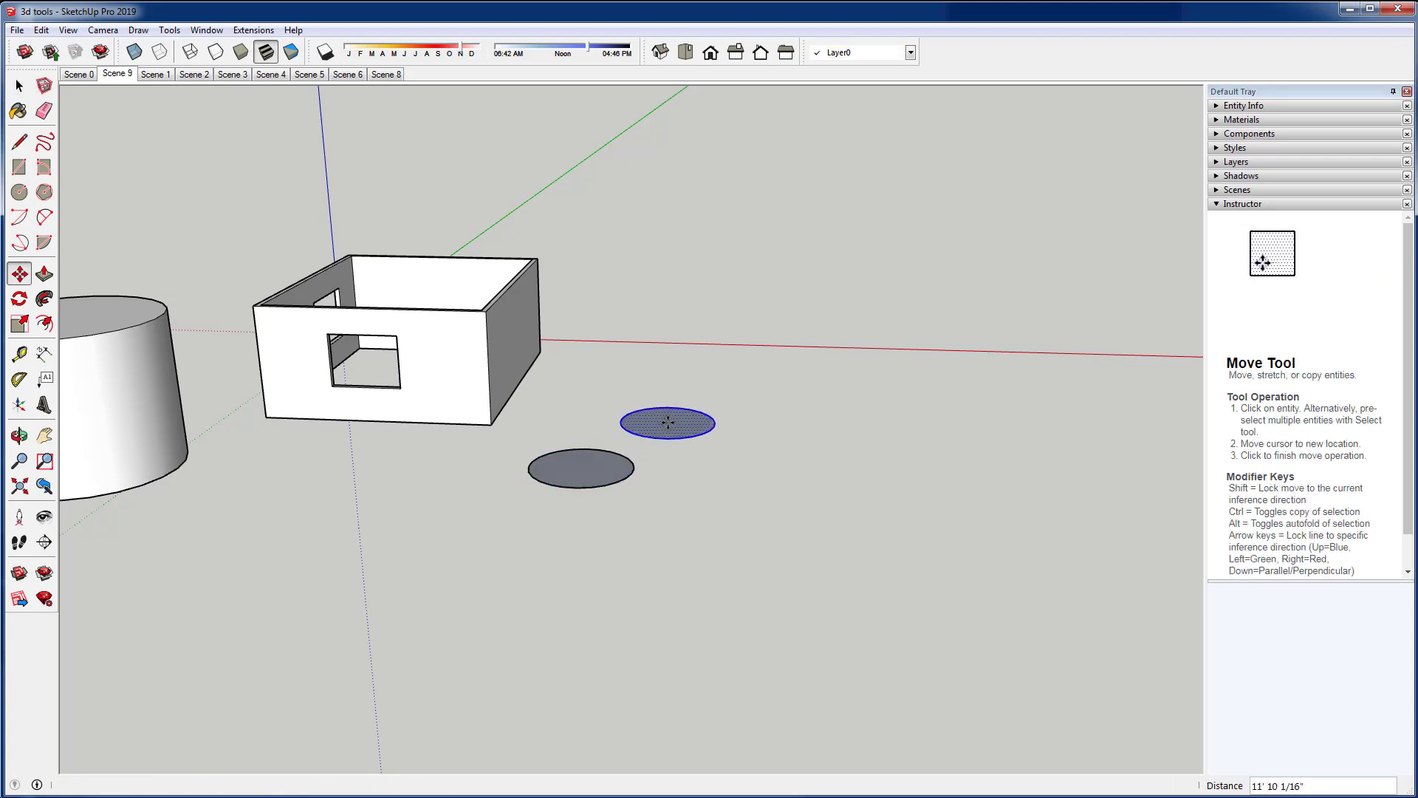
{"action": "type", "text": "5x"}
{"action": "key", "text": "Return"}
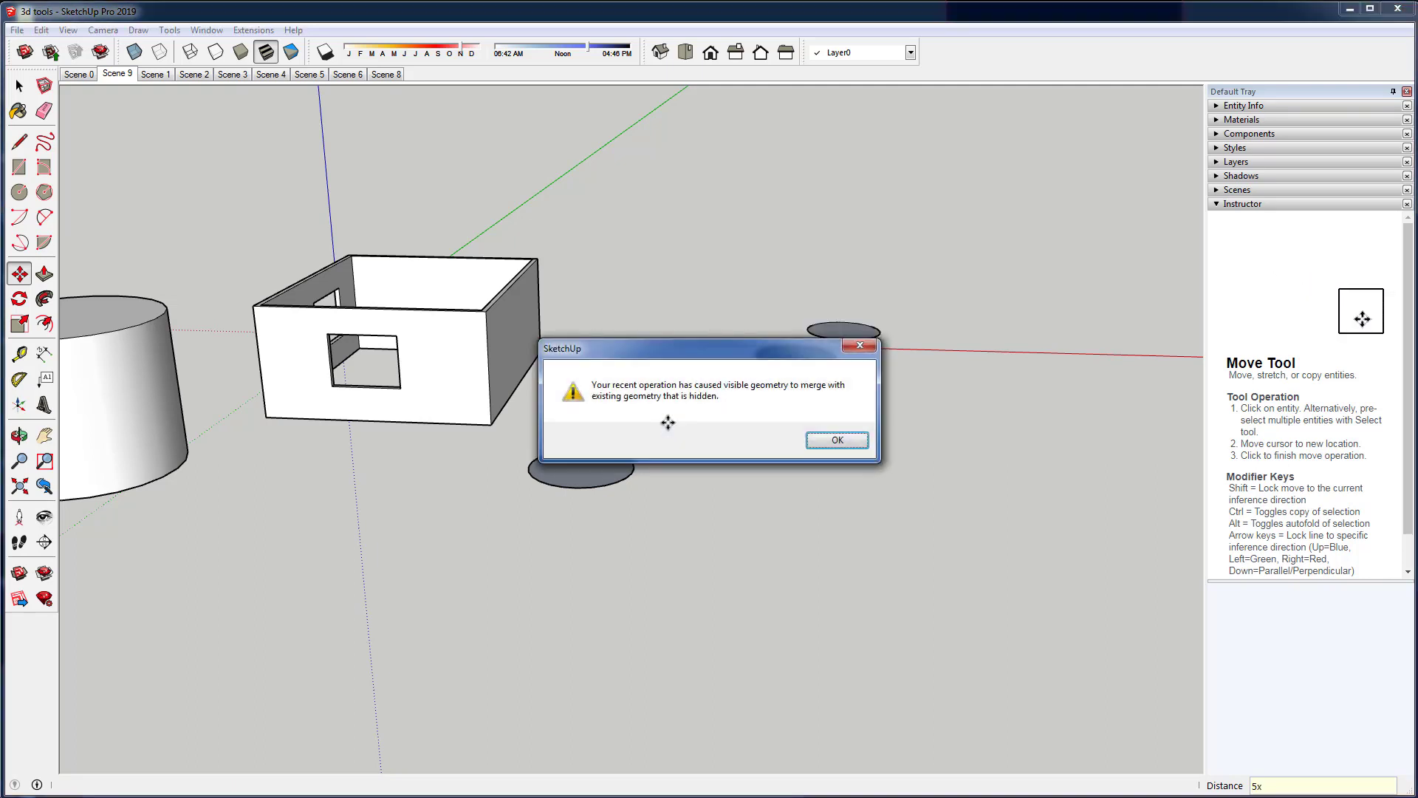
{"action": "left_click", "coordinate": [838, 440]}
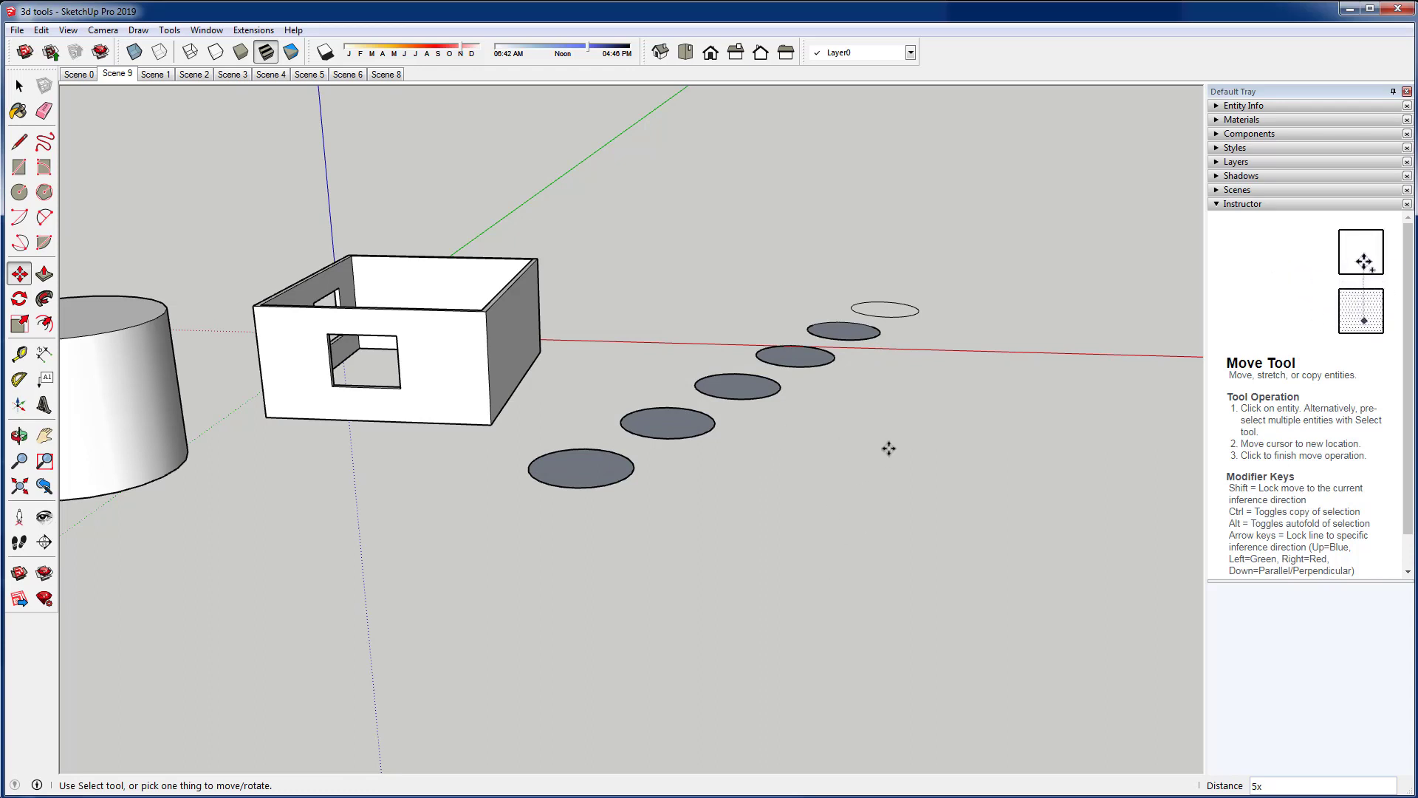
{"action": "key", "text": "ctrl+z"}
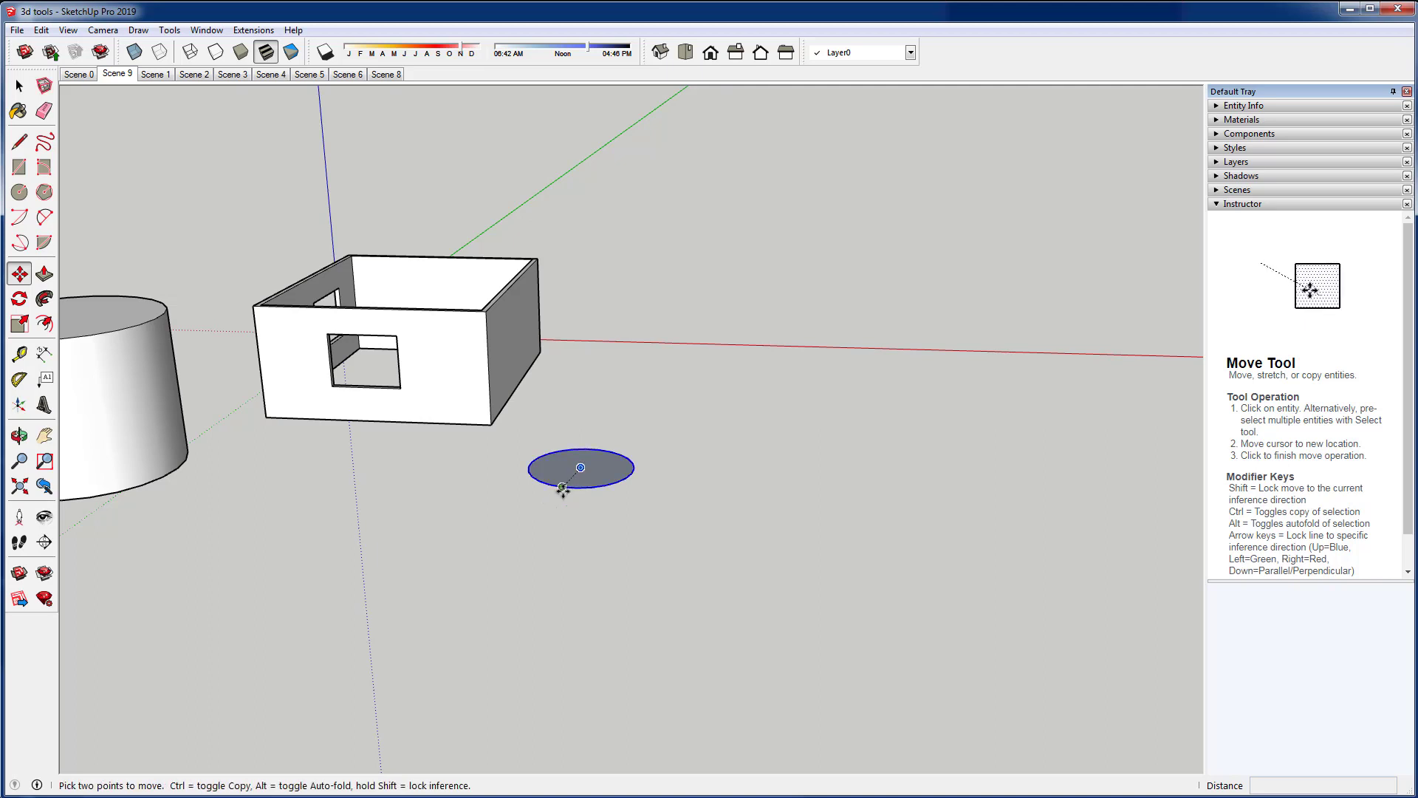
Copy the small circle from its center about 13' 1 3/8" toward the front and multiply the copy 4x in a row
{"action": "key", "text": "s"}
{"action": "key", "text": "space"}
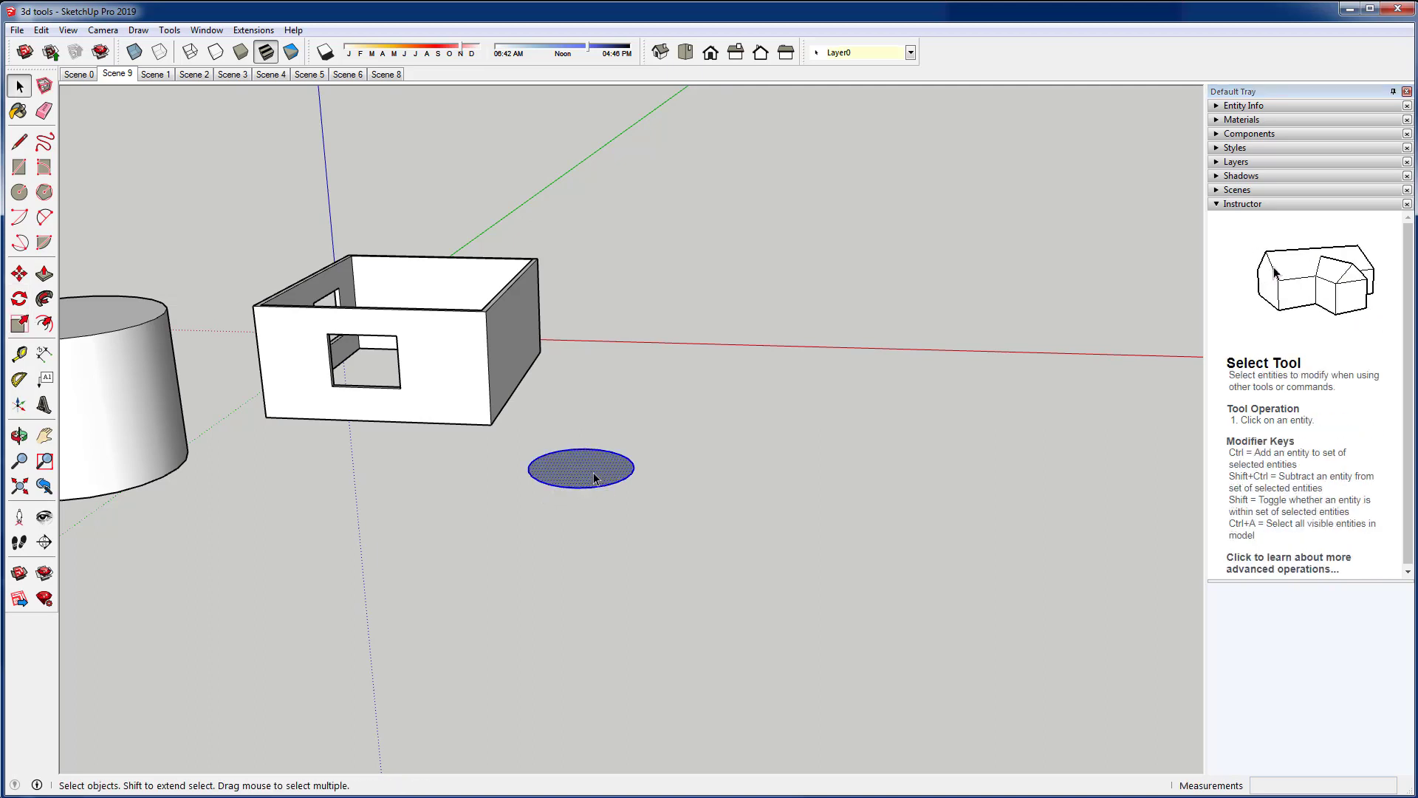
{"action": "key", "text": "m"}
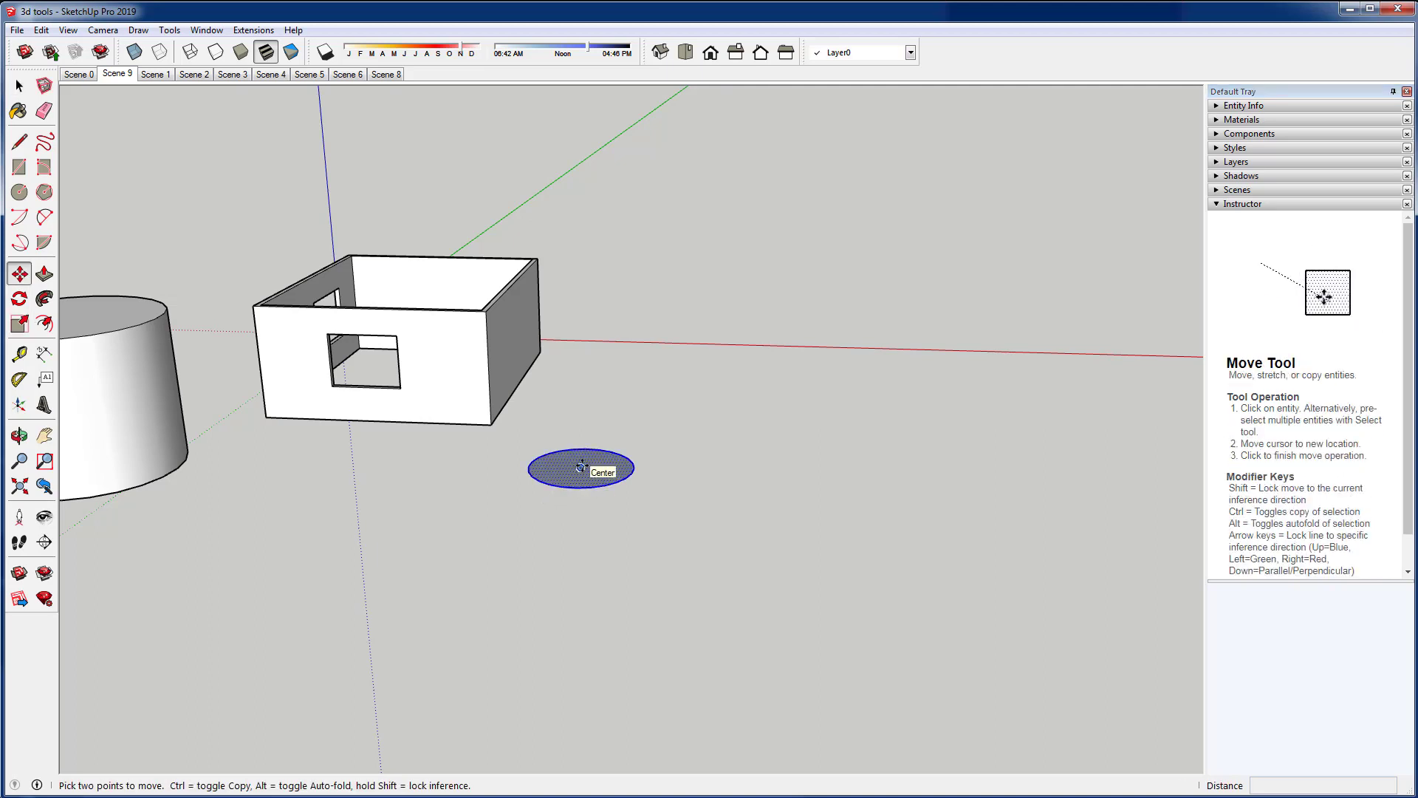
{"action": "left_click", "coordinate": [582, 467]}
{"action": "key", "text": "ctrl"}
{"action": "left_click", "coordinate": [510, 543]}
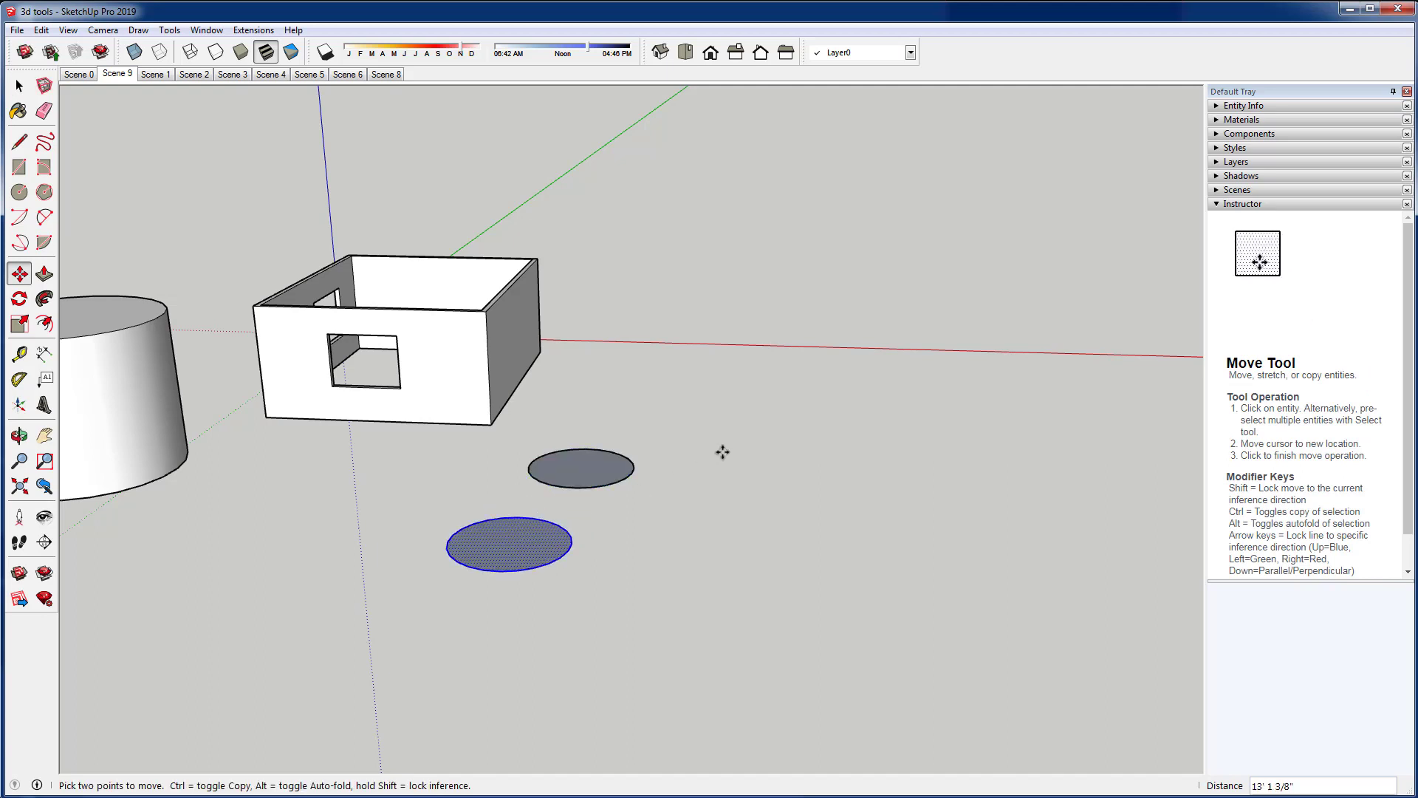
{"action": "type", "text": "4"}
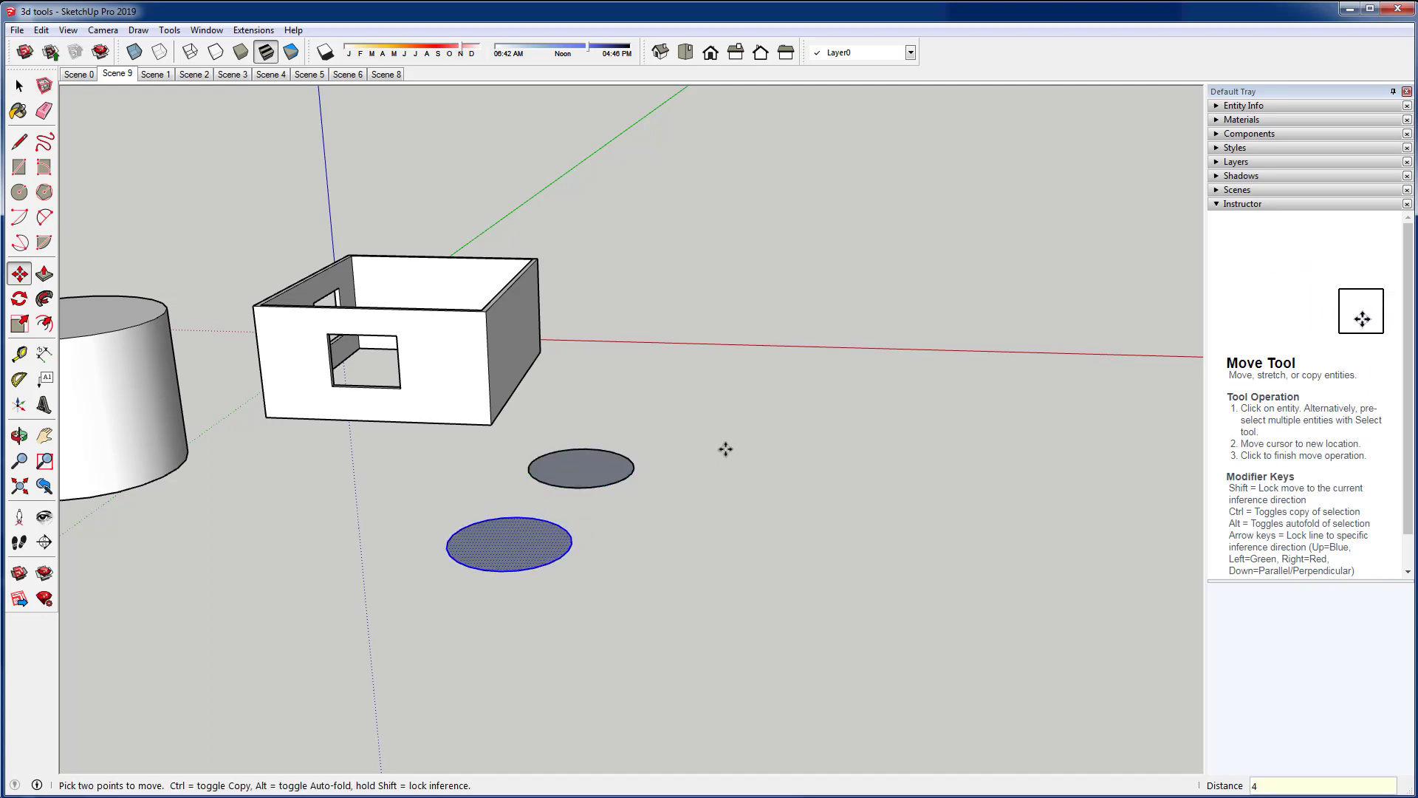
{"action": "type", "text": "x"}
{"action": "key", "text": "Return"}
Push/Pull the small circle nearest the room up about 4' 1 11/16" into a short cylinder
{"action": "scroll", "coordinate": [694, 353], "scroll_direction": "down", "scroll_amount": 3}
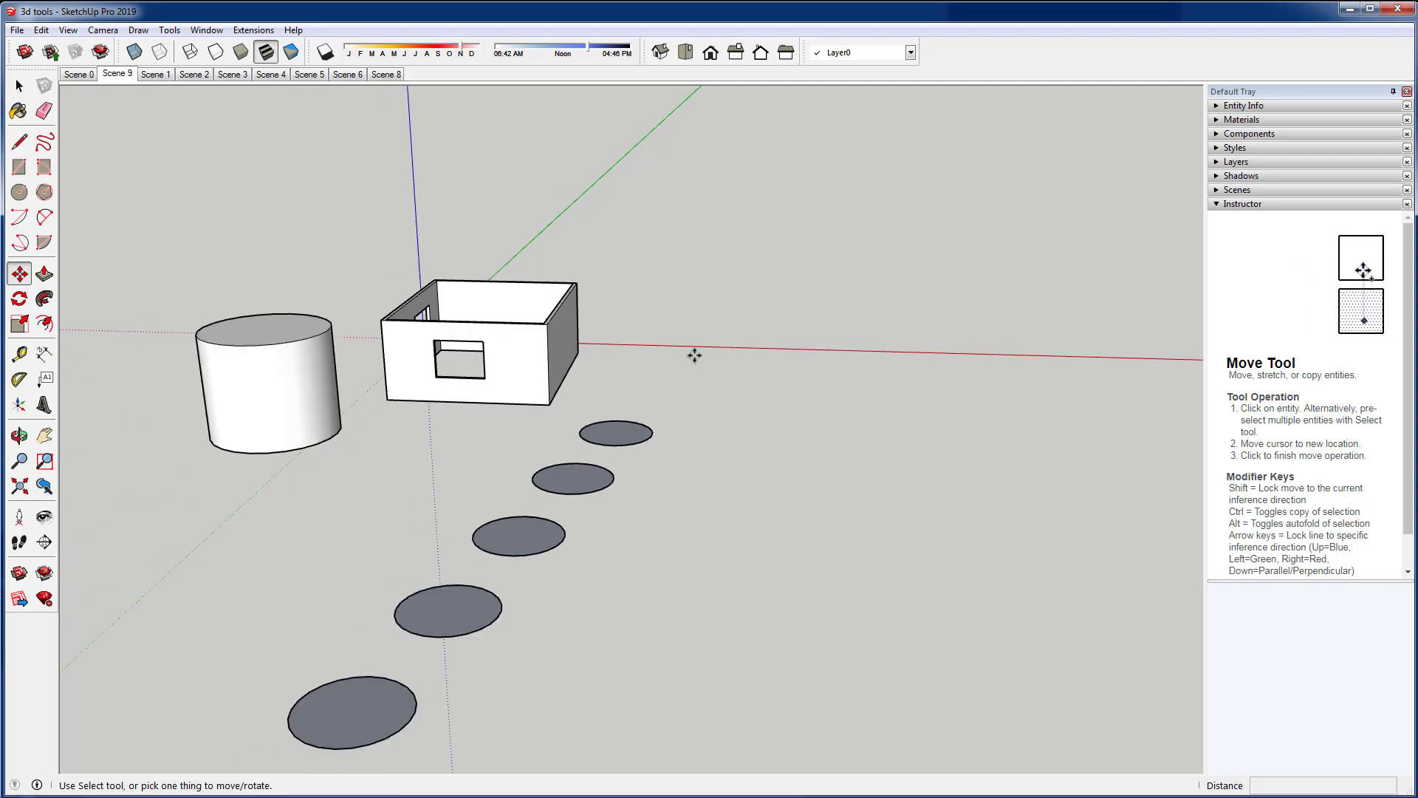
{"action": "middle_click_drag", "start_coordinate": [633, 564], "coordinate": [269, 329]}
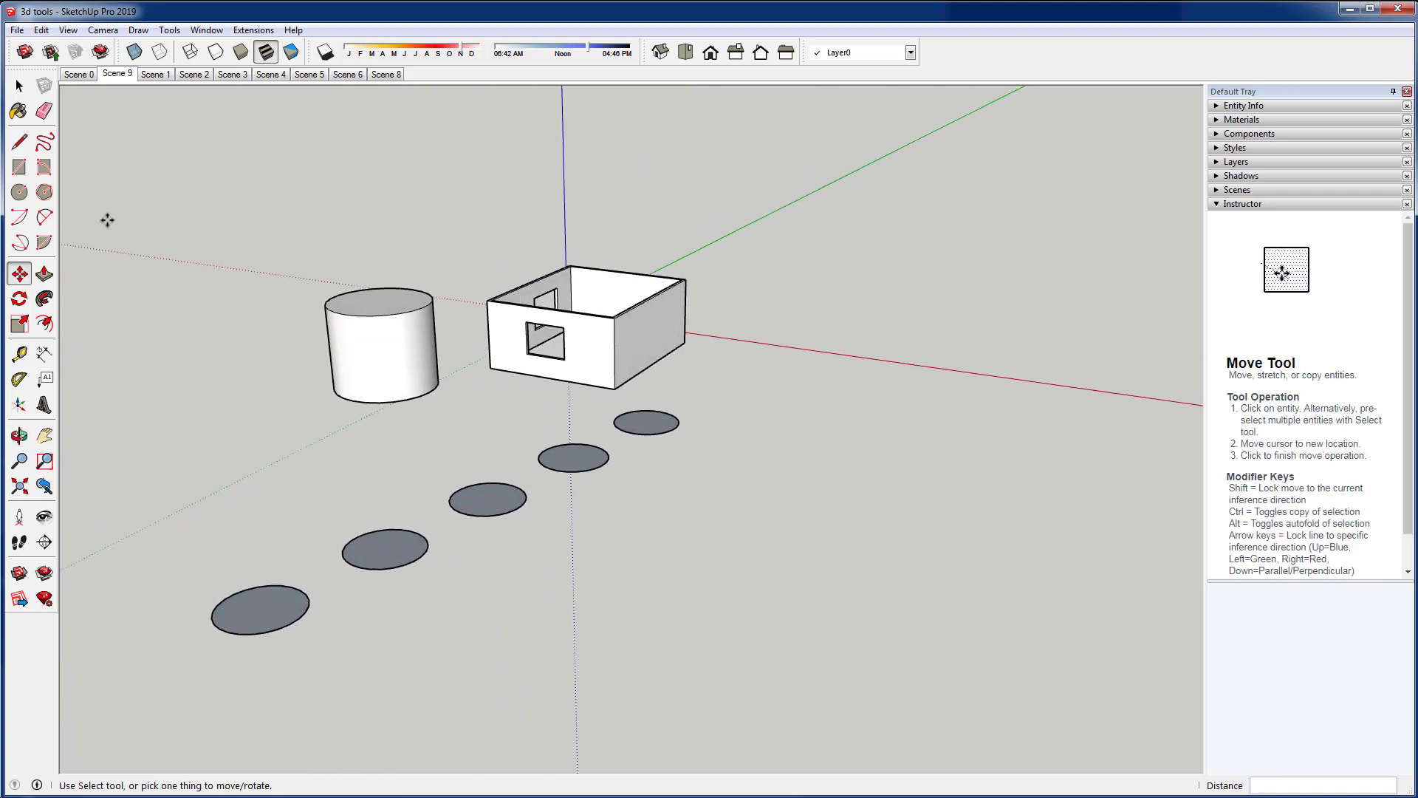
{"action": "left_click", "coordinate": [44, 274]}
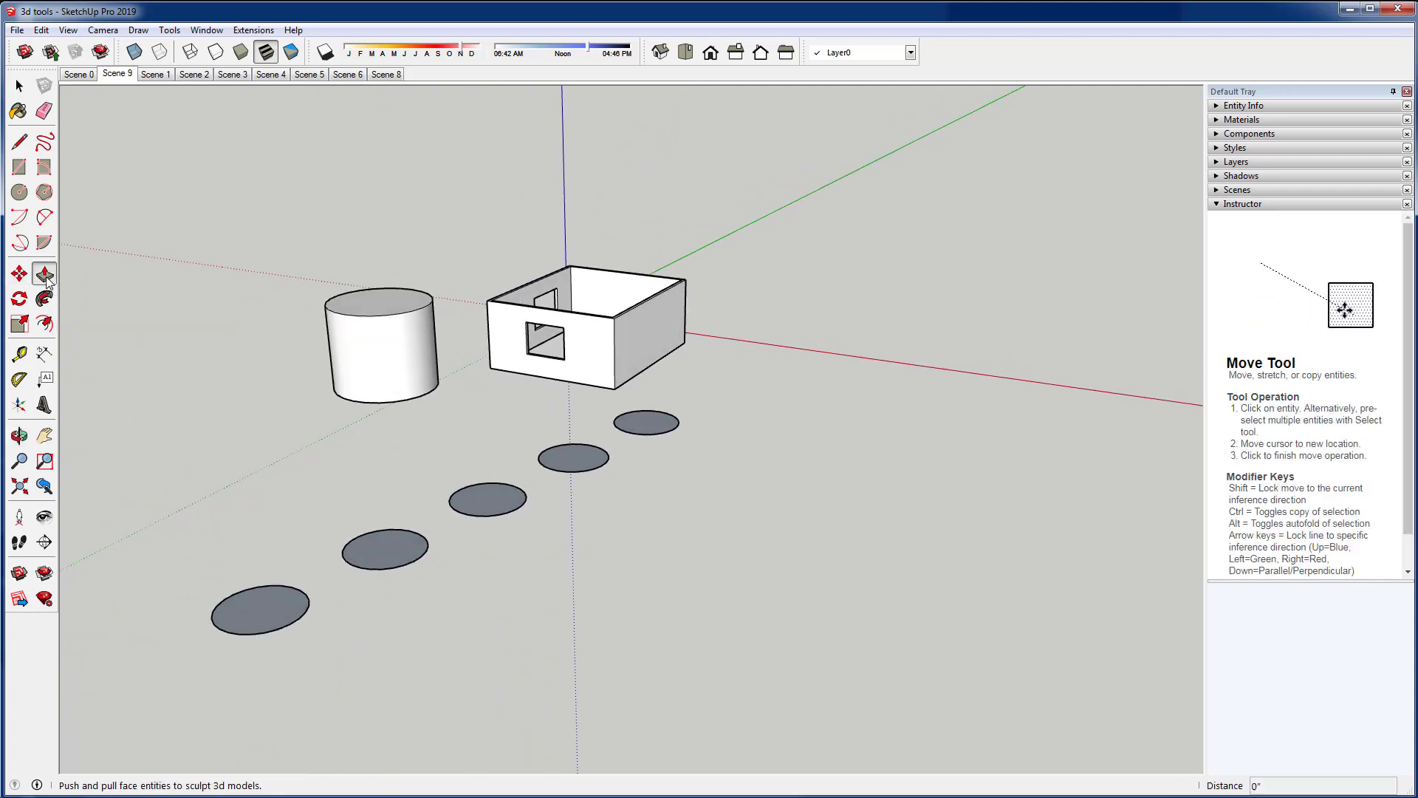
{"action": "left_click", "coordinate": [643, 419]}
{"action": "left_click", "coordinate": [647, 395]}
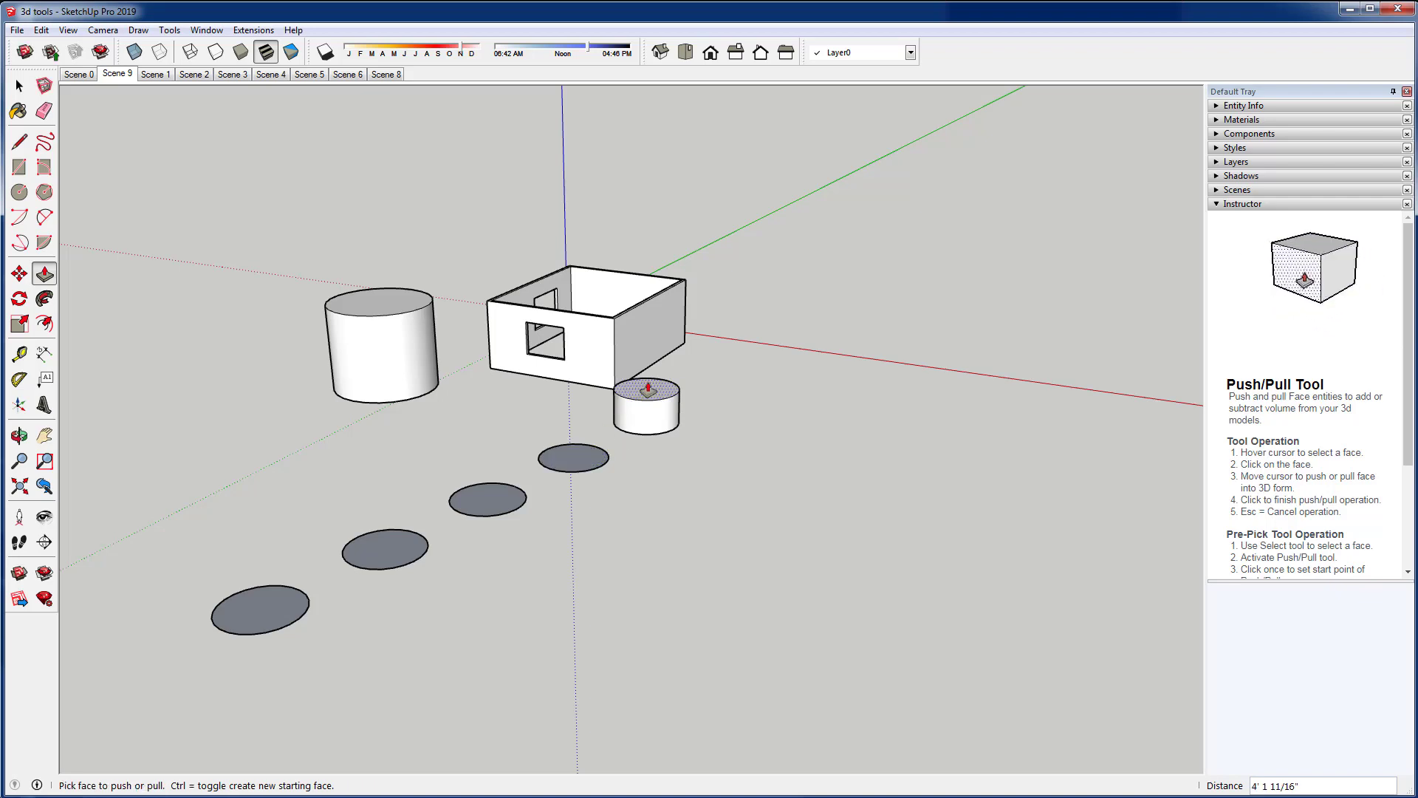
Repeat the last Push/Pull height on the other four circles in the row
{"action": "double_click", "coordinate": [570, 460]}
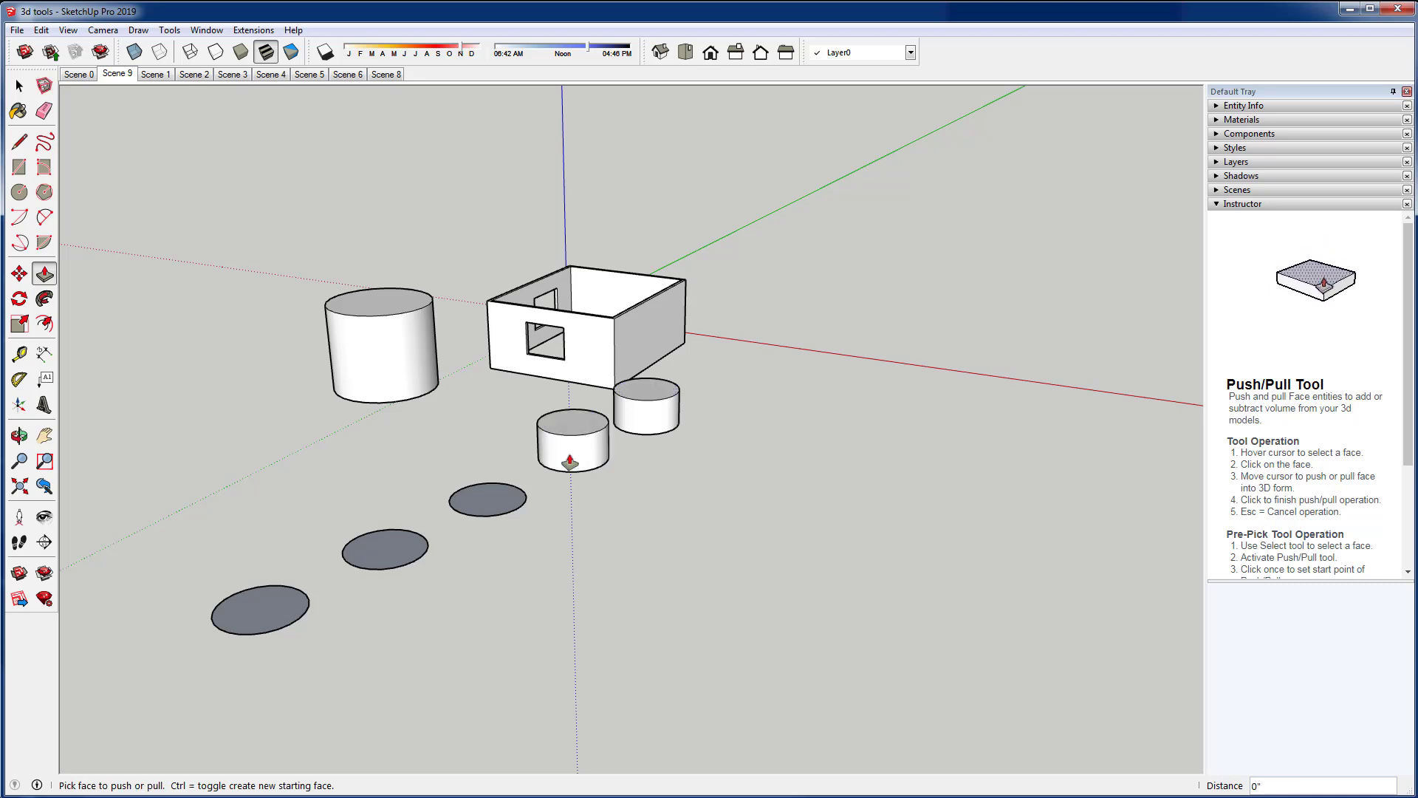
{"action": "double_click", "coordinate": [490, 508]}
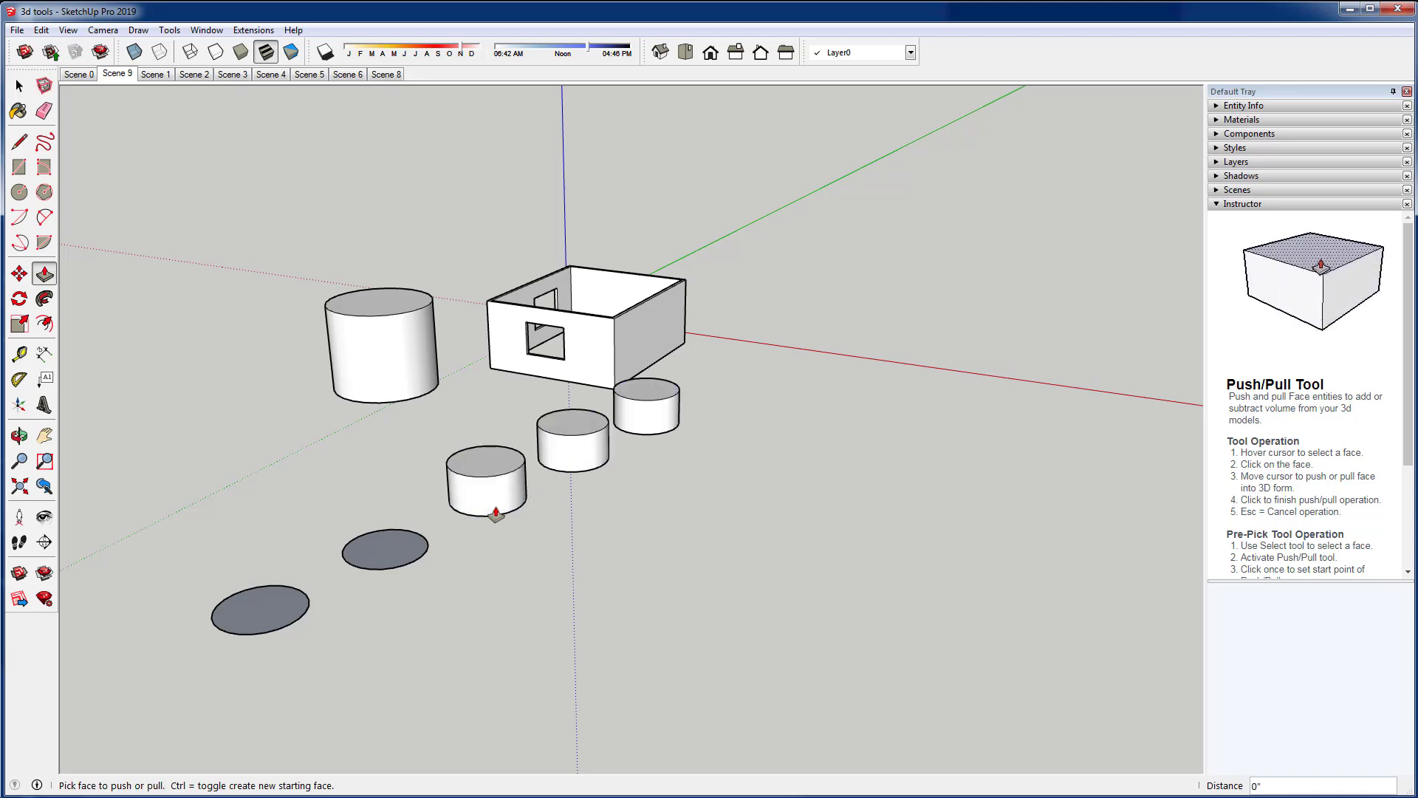
{"action": "double_click", "coordinate": [399, 554]}
{"action": "double_click", "coordinate": [255, 617]}
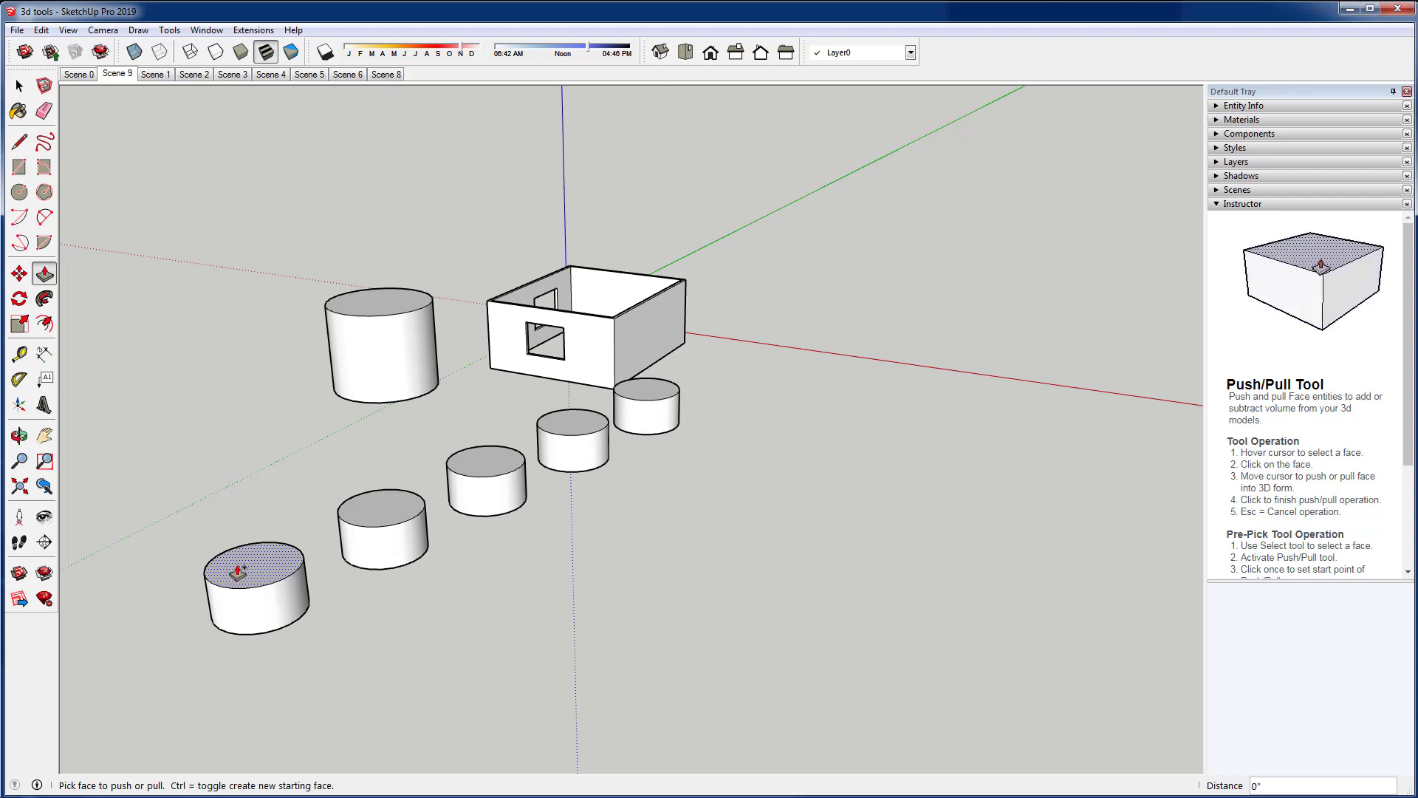
Stack a second section about 4' 4 3/4" high on the frontmost short cylinder using Push/Pull with a new starting face
{"action": "left_click", "coordinate": [238, 572]}
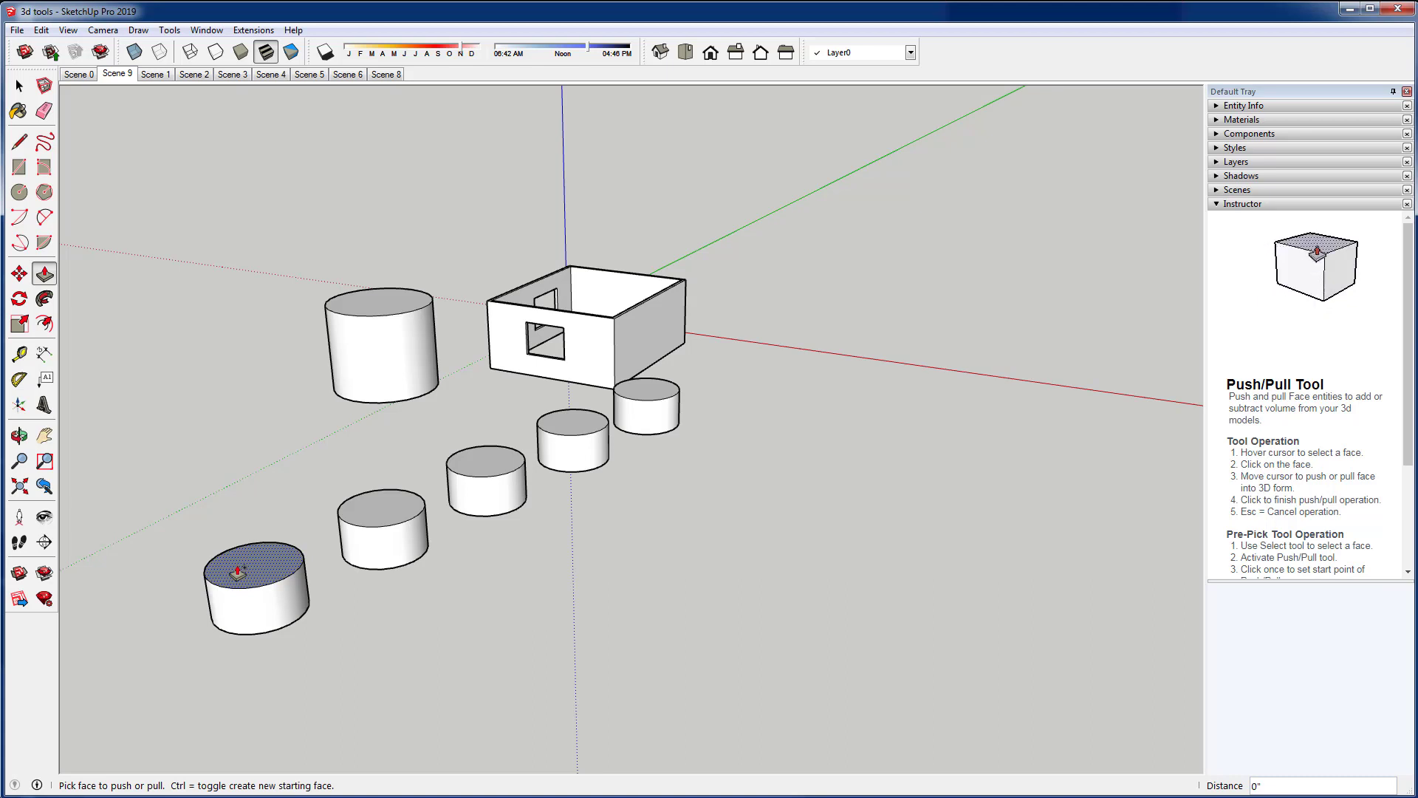
{"action": "key", "text": "Escape"}
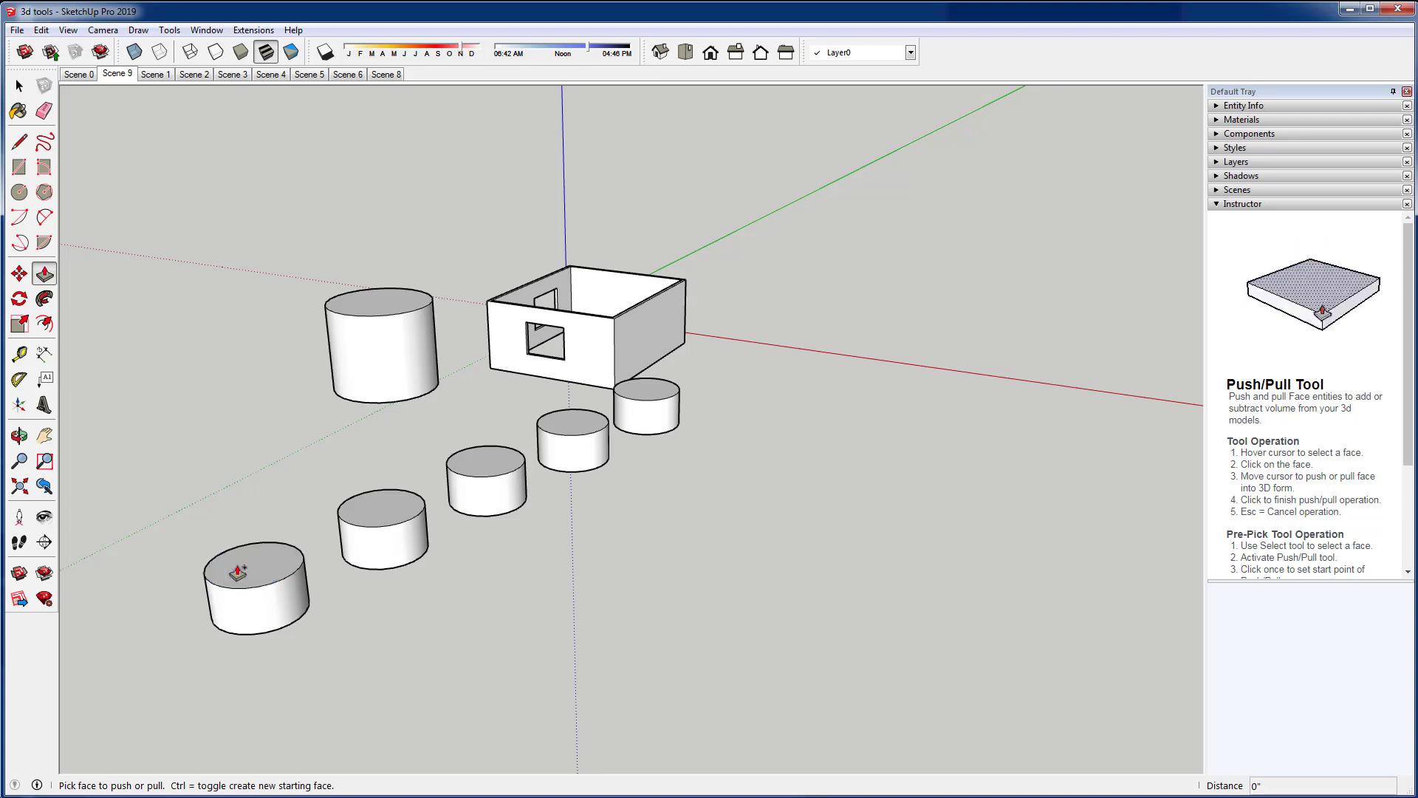
{"action": "left_click", "coordinate": [238, 573]}
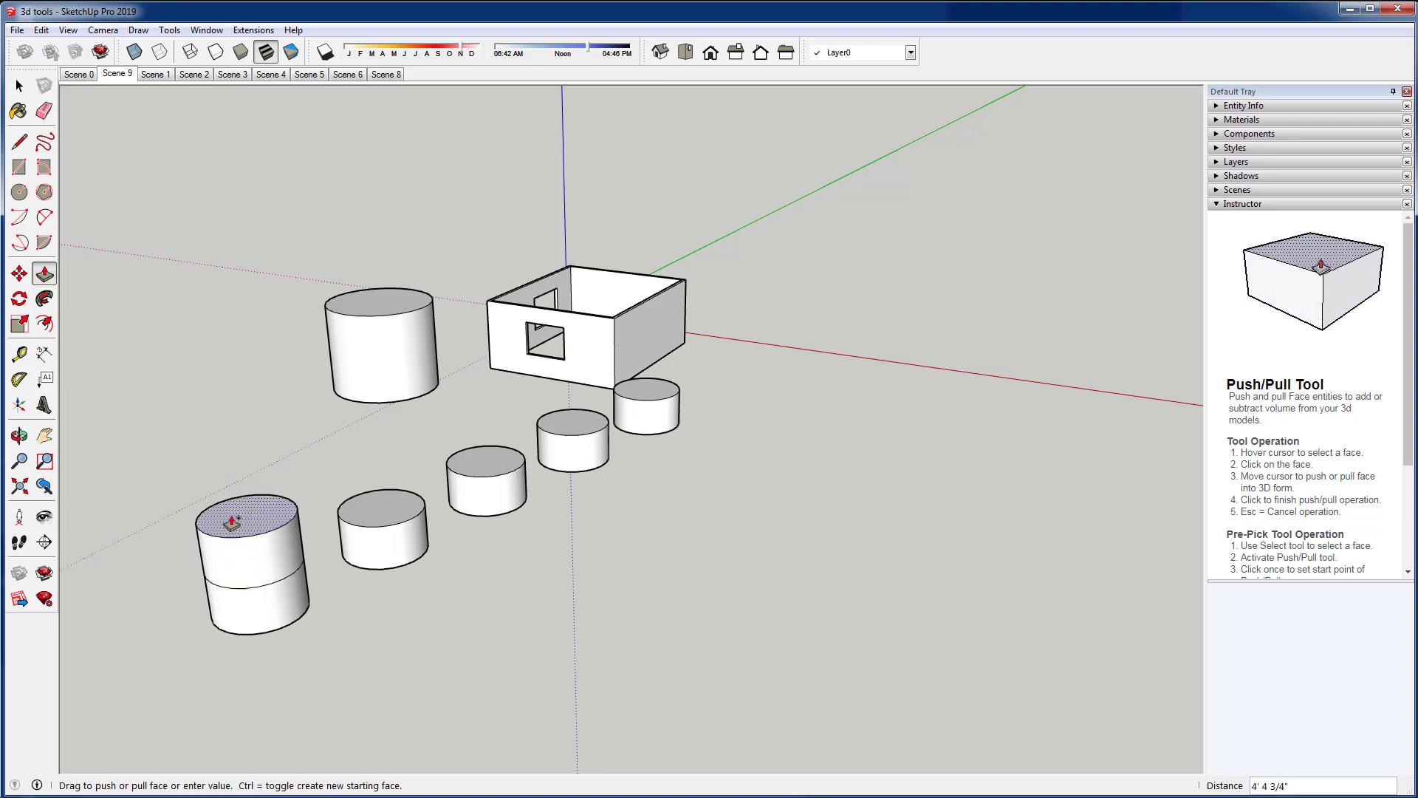
{"action": "left_click", "coordinate": [232, 523]}
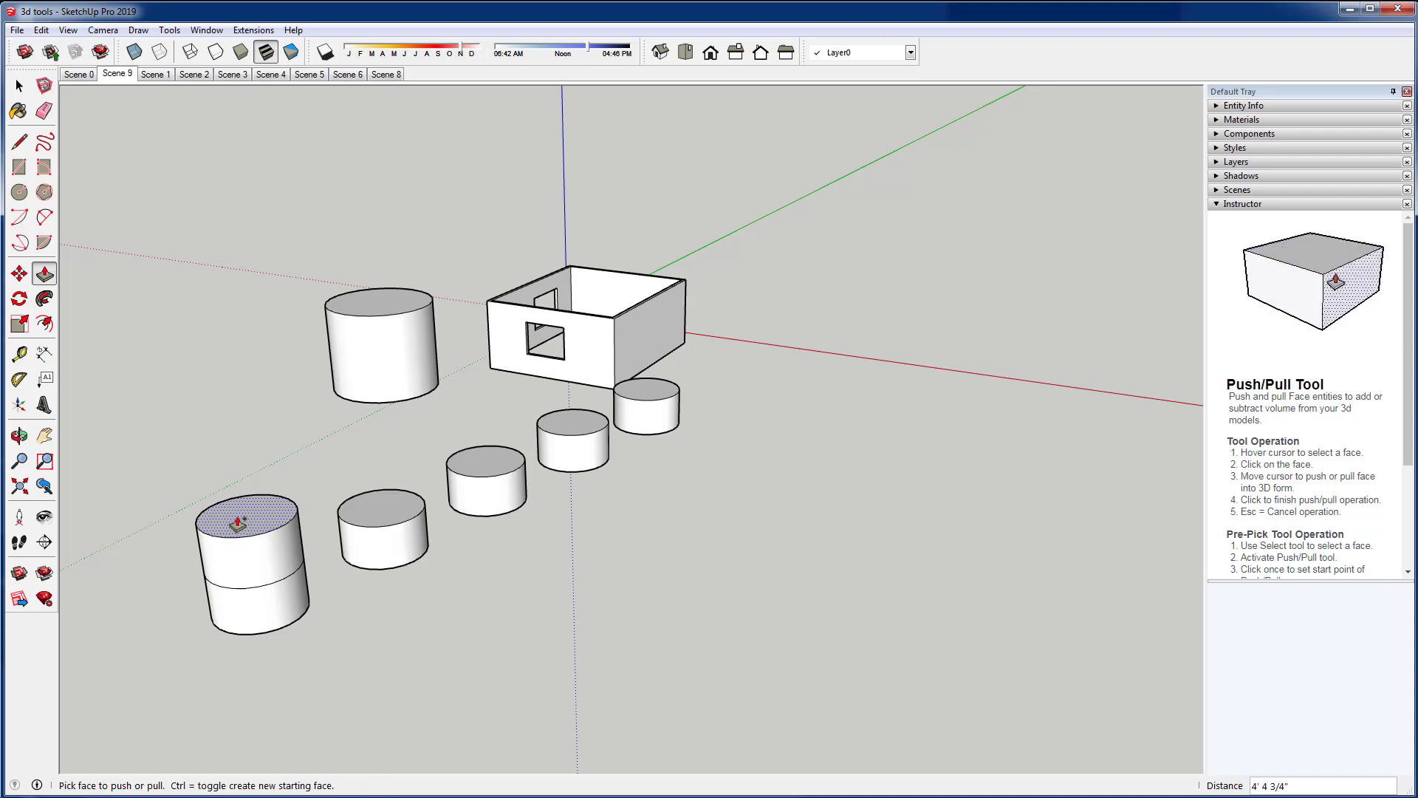
Stack five more sections of the same height on the tall front cylinder by repeating the last Push/Pull with new starting faces
{"action": "double_click", "coordinate": [238, 522]}
{"action": "double_click", "coordinate": [238, 475]}
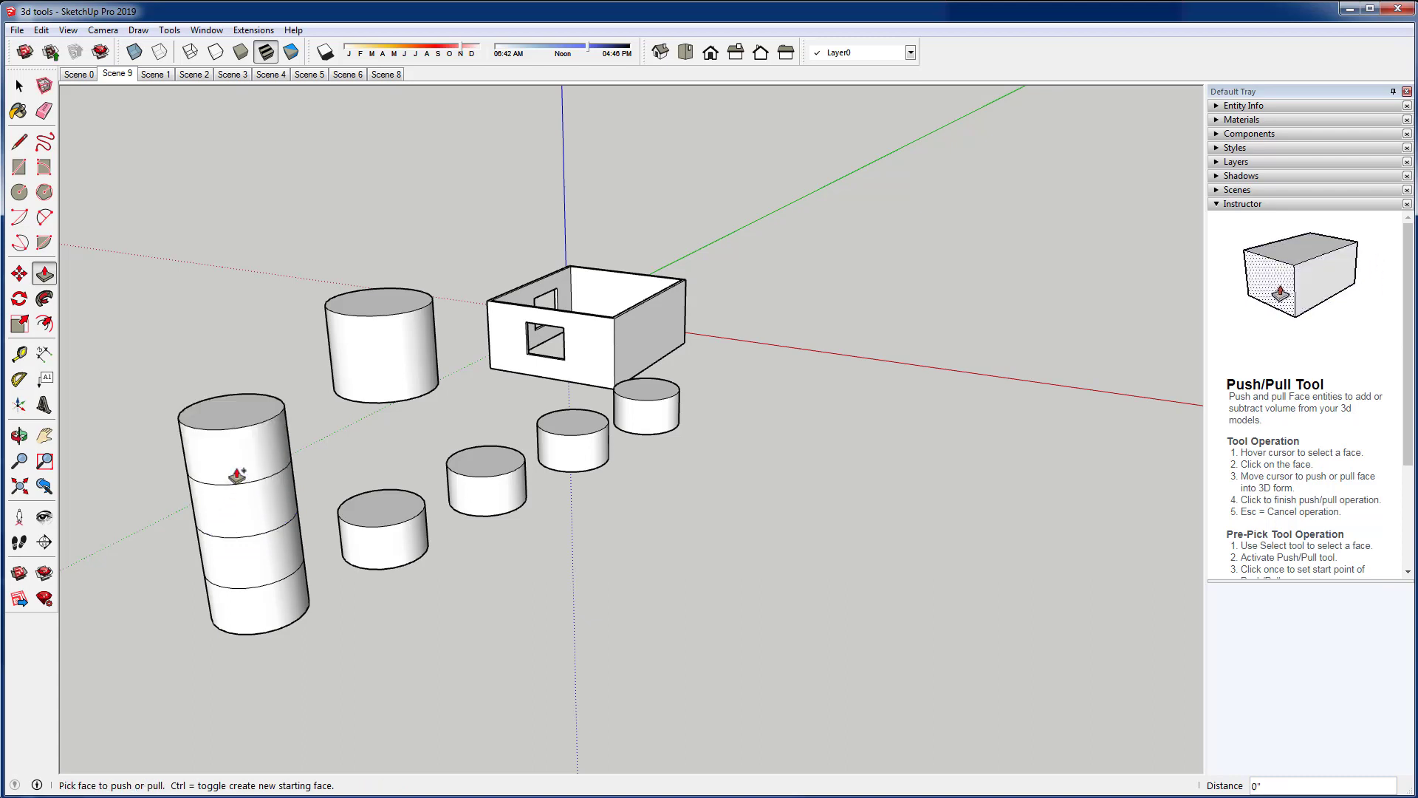
{"action": "double_click", "coordinate": [237, 411]}
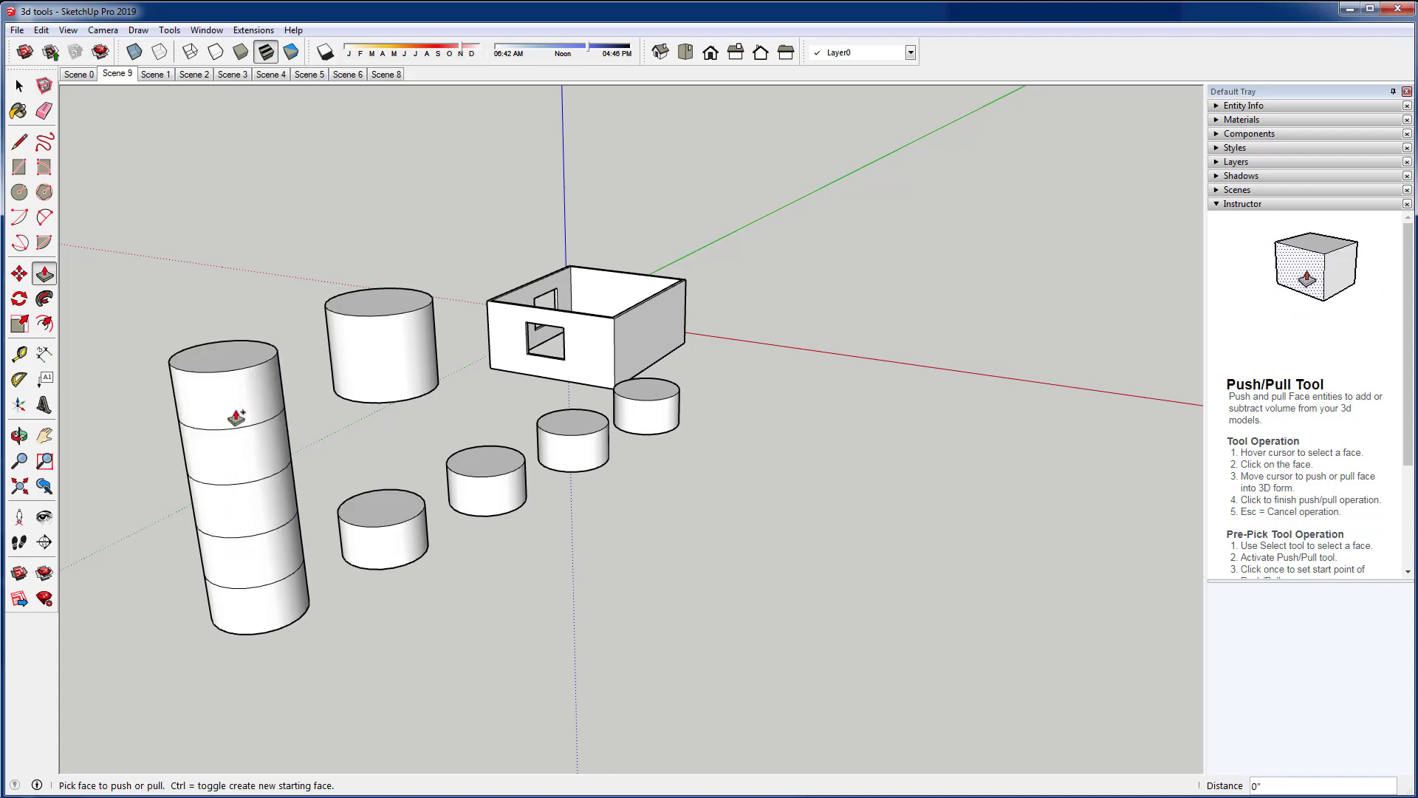
{"action": "double_click", "coordinate": [225, 365]}
{"action": "double_click", "coordinate": [218, 302]}
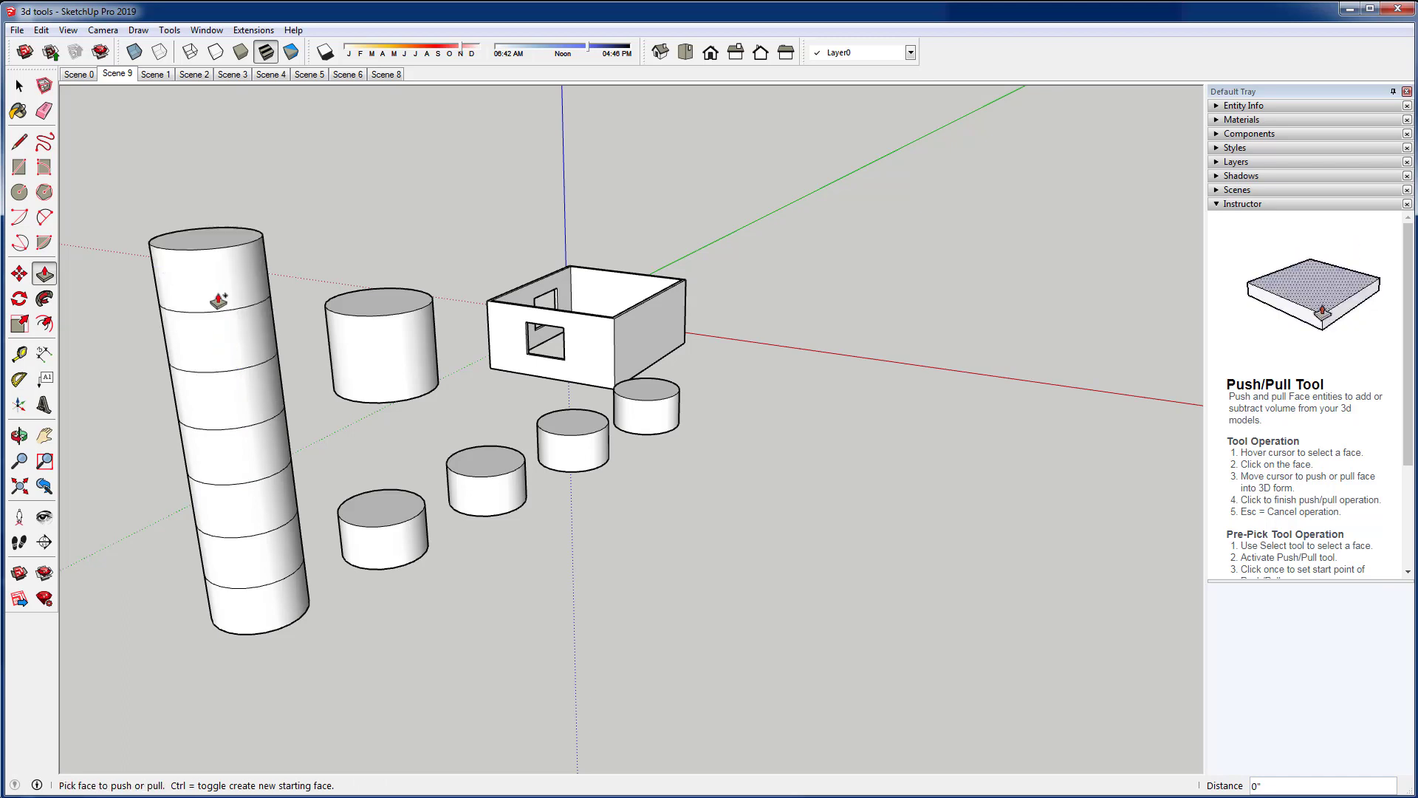
Delete the hollow room and all the cylinders together, and open Scene 1
{"action": "left_click", "coordinate": [18, 87]}
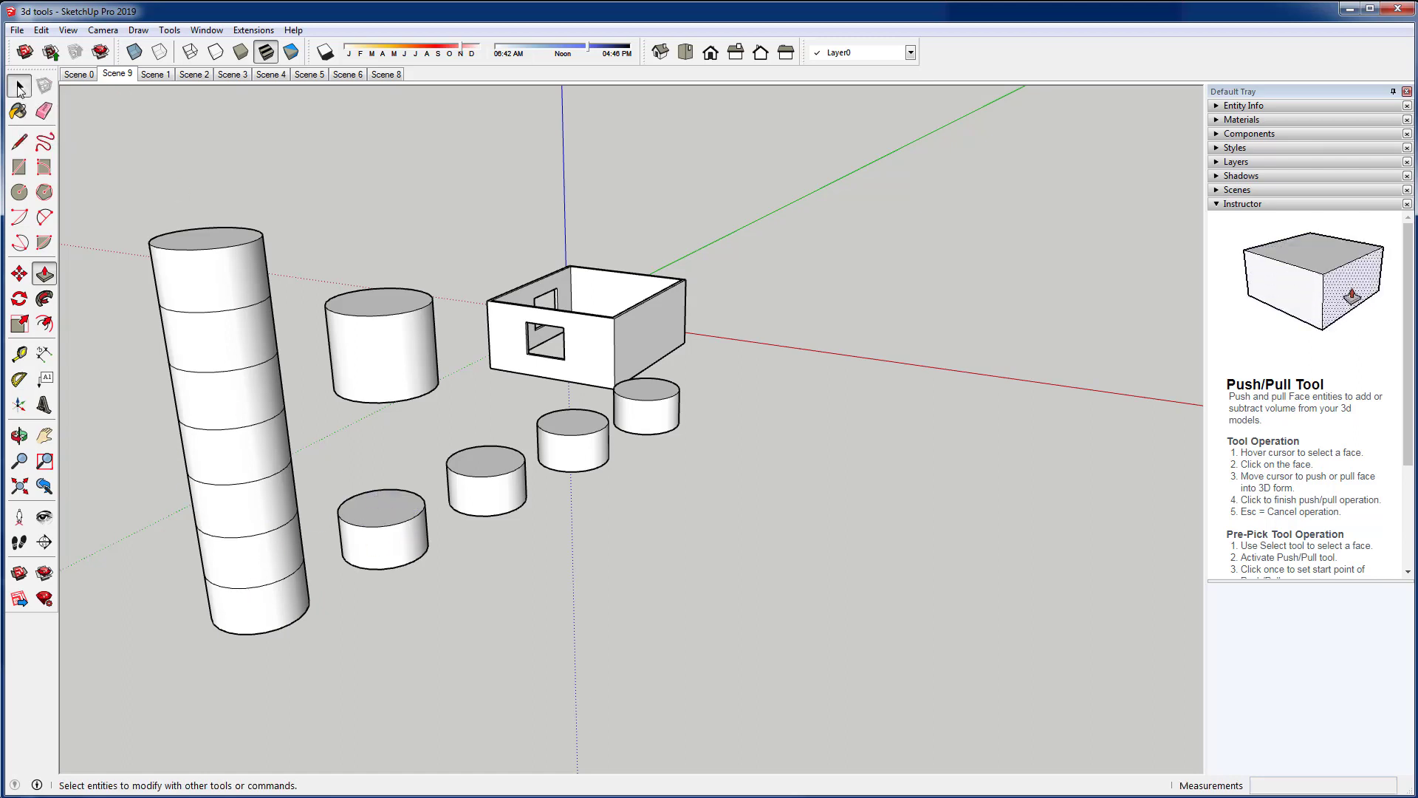
{"action": "middle_click_drag", "start_coordinate": [290, 352], "coordinate": [247, 450]}
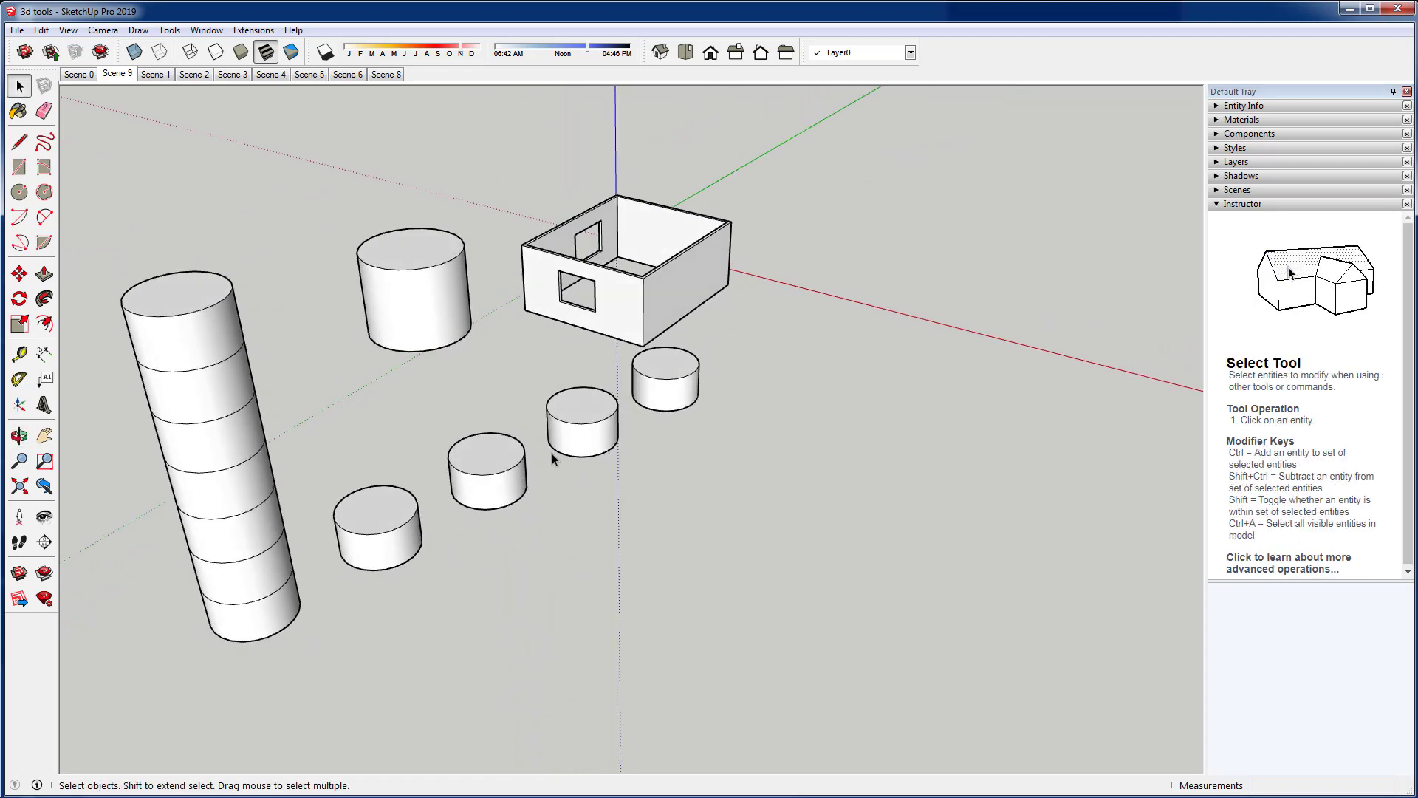
{"action": "middle_click_drag", "start_coordinate": [756, 232], "coordinate": [700, 277]}
{"action": "scroll", "coordinate": [525, 549], "scroll_direction": "down", "scroll_amount": 2}
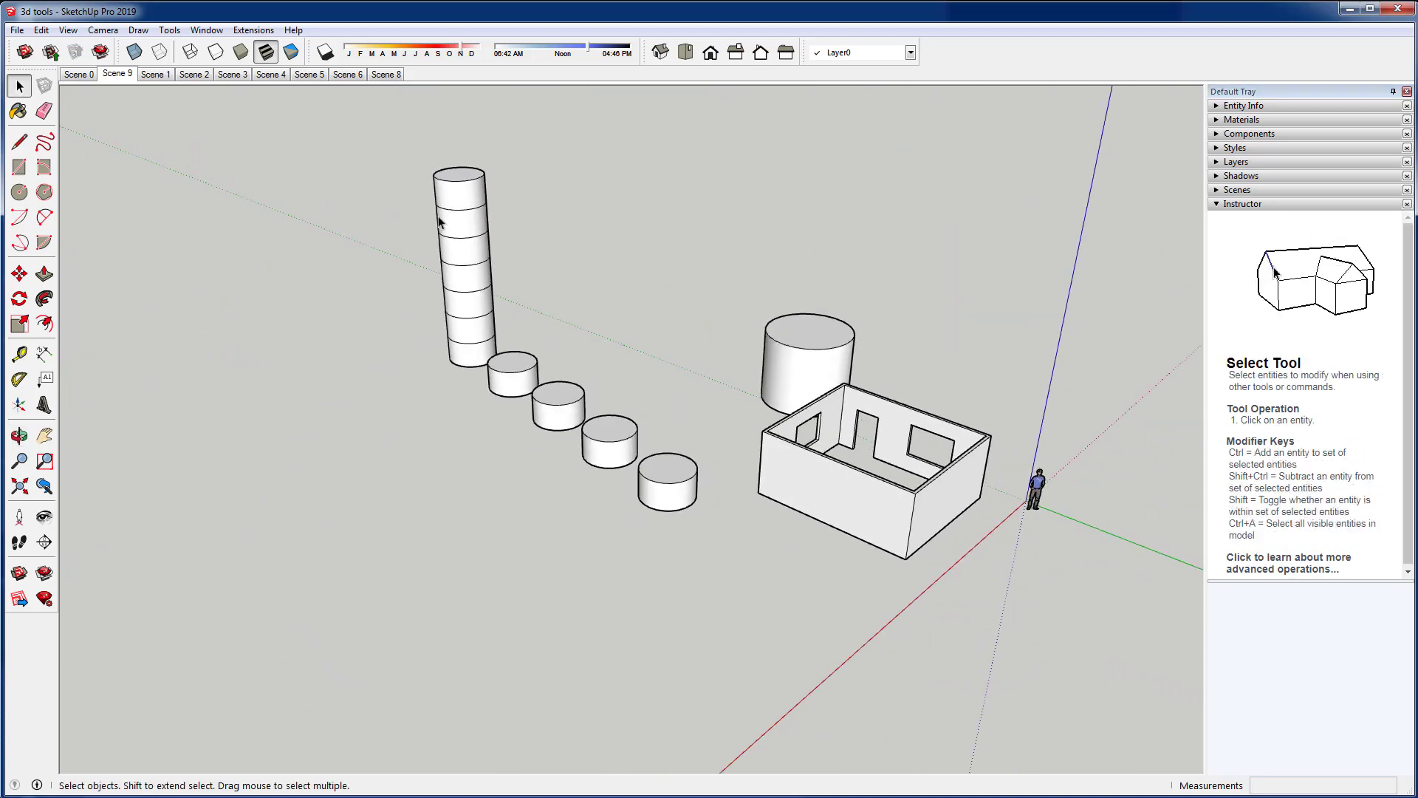
{"action": "left_click_drag", "start_coordinate": [412, 132], "coordinate": [999, 566]}
{"action": "key", "text": "Delete"}
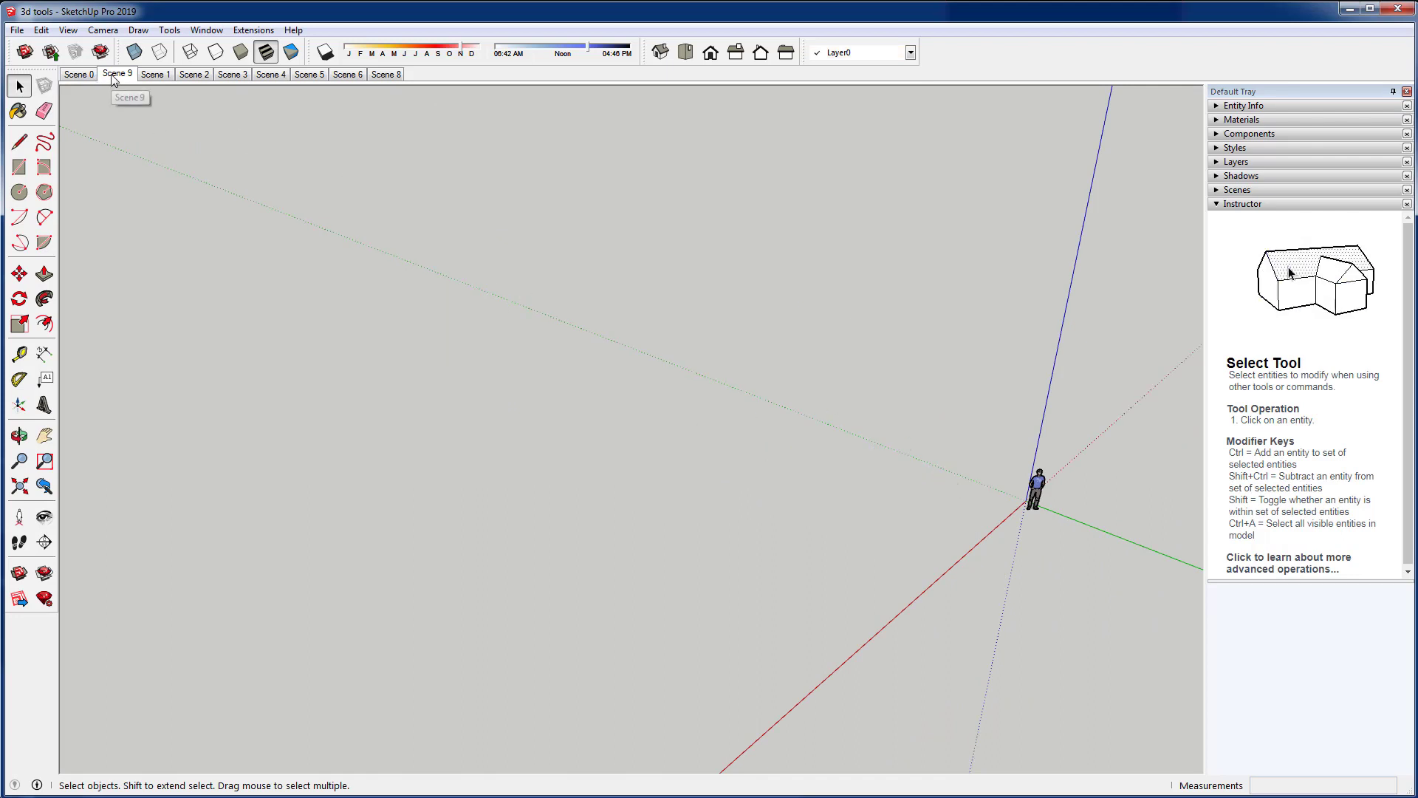
{"action": "left_click", "coordinate": [150, 74]}
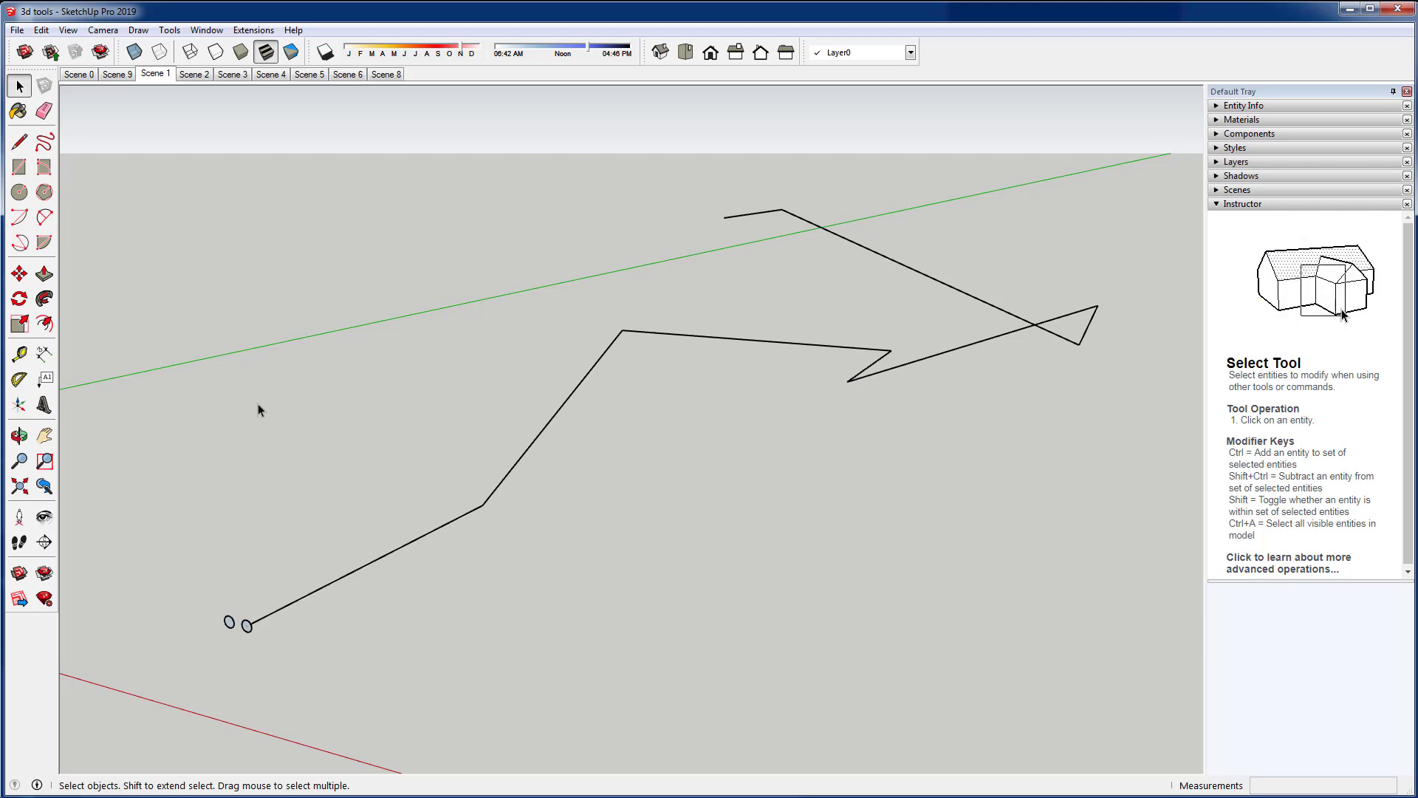
Sweep the circle attached to the path's start along the whole zigzag path with Follow Me, and undo that sweep
{"action": "left_click", "coordinate": [45, 300]}
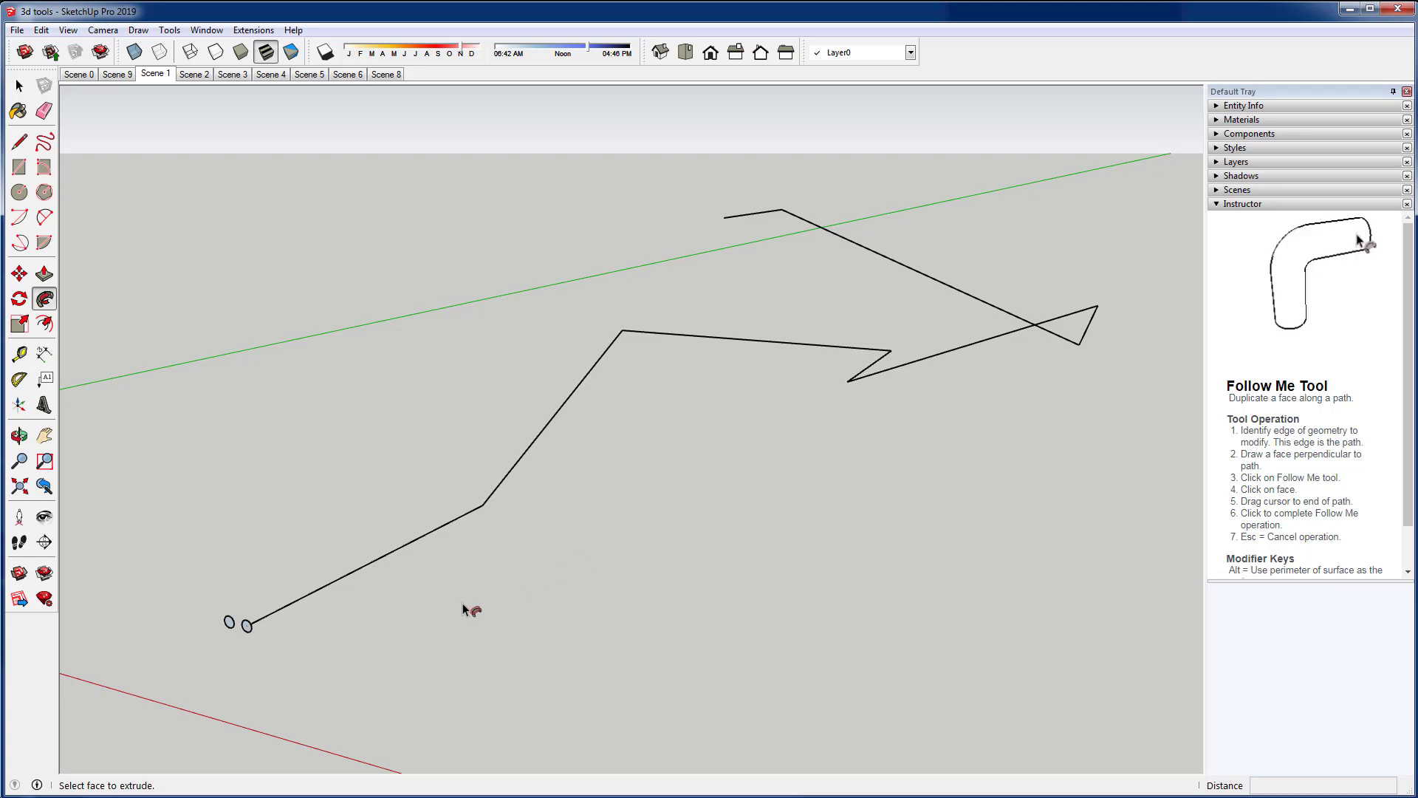
{"action": "left_click", "coordinate": [247, 623]}
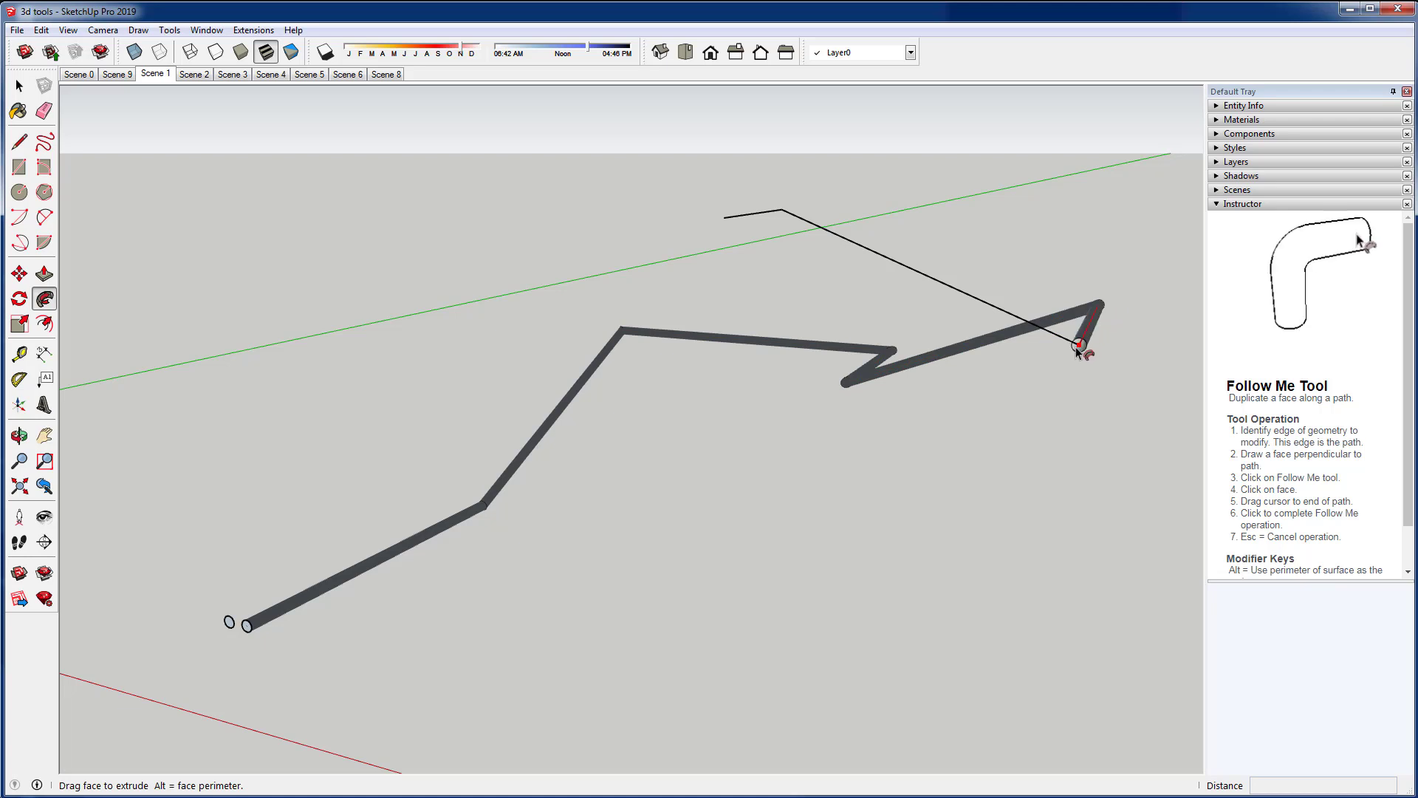
{"action": "left_click_drag", "start_coordinate": [809, 227], "coordinate": [726, 222]}
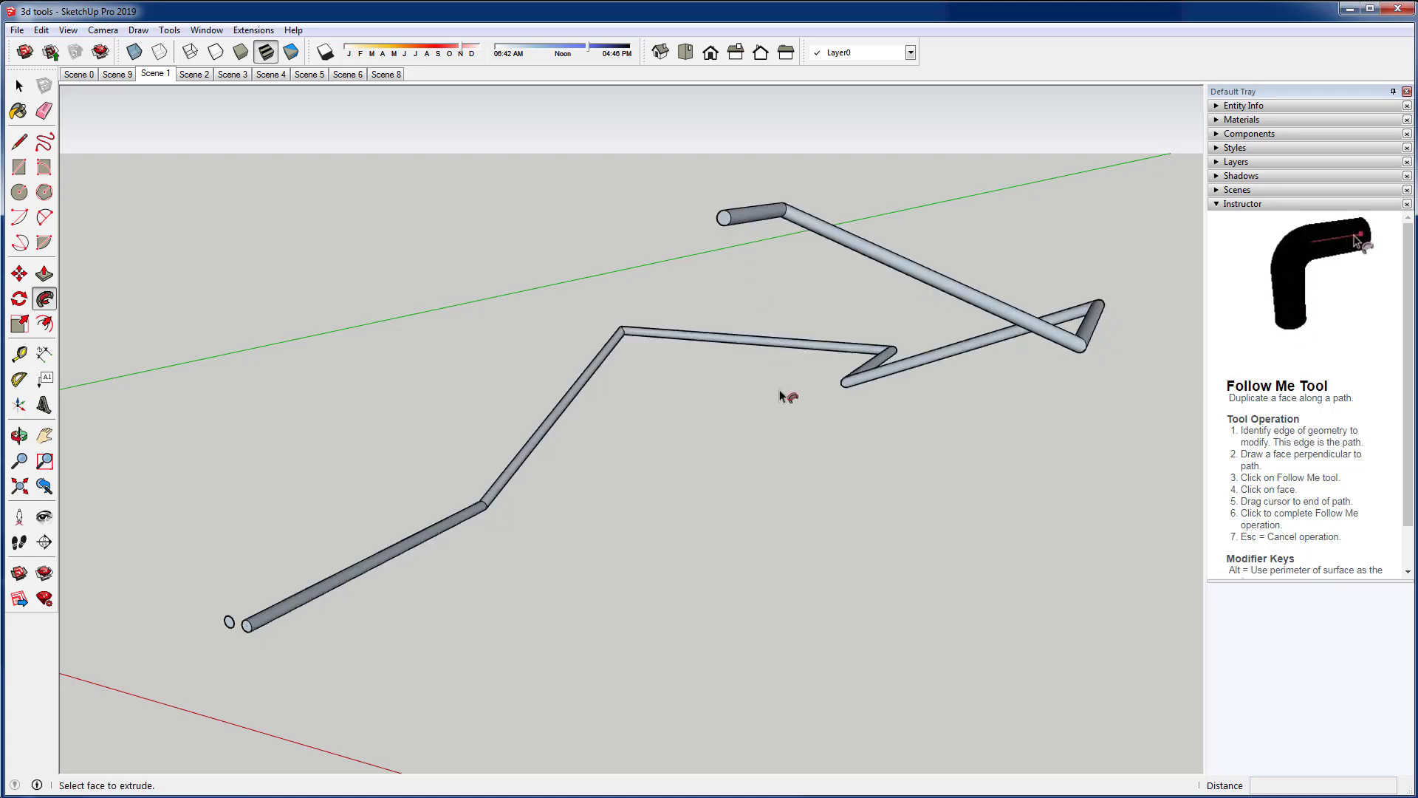
{"action": "middle_click_drag", "start_coordinate": [782, 483], "coordinate": [687, 489]}
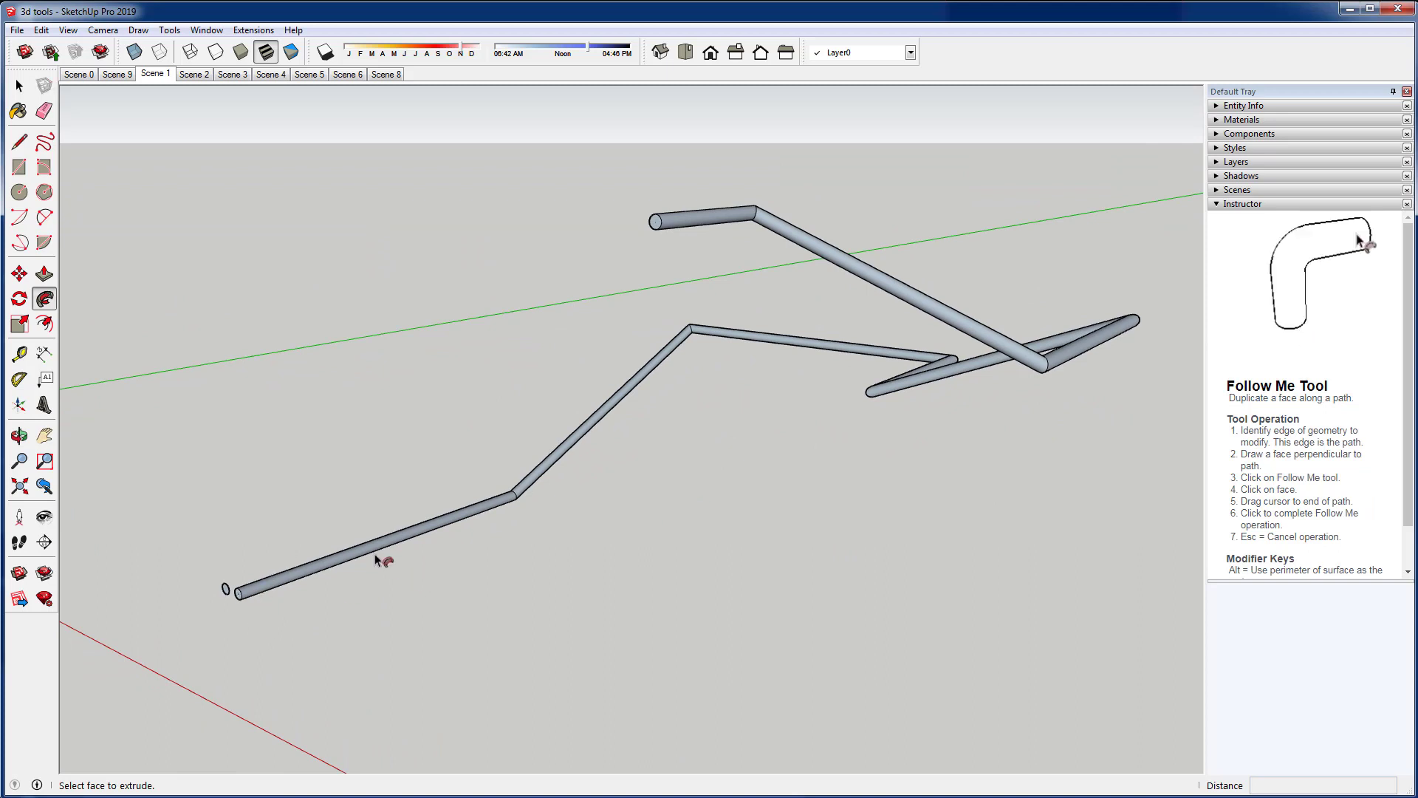
{"action": "key", "text": "ctrl+z"}
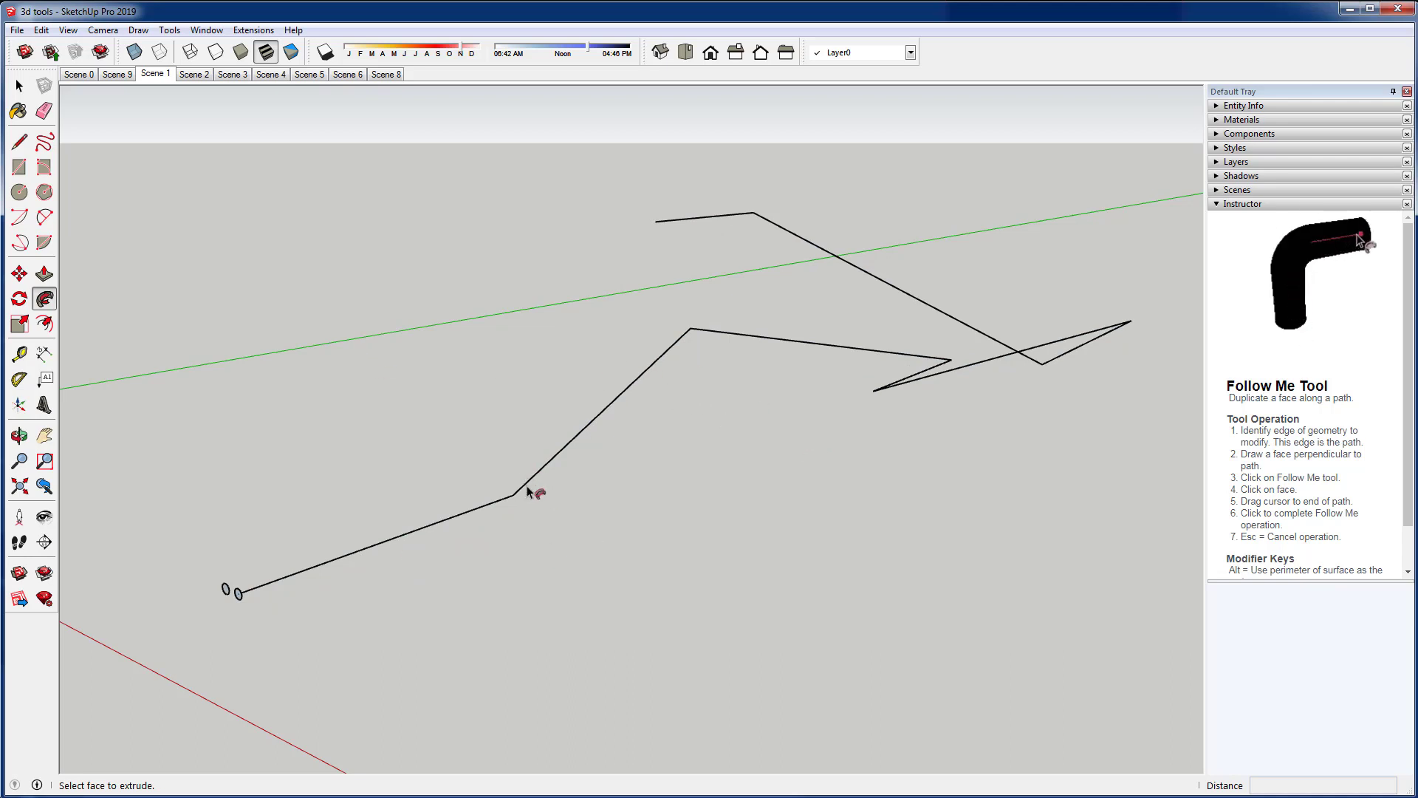
Sweep the detached circle beside the path with Follow Me, tracing the zigzag line manually all the way to its far end
{"action": "scroll", "coordinate": [198, 595], "scroll_direction": "up", "scroll_amount": 3}
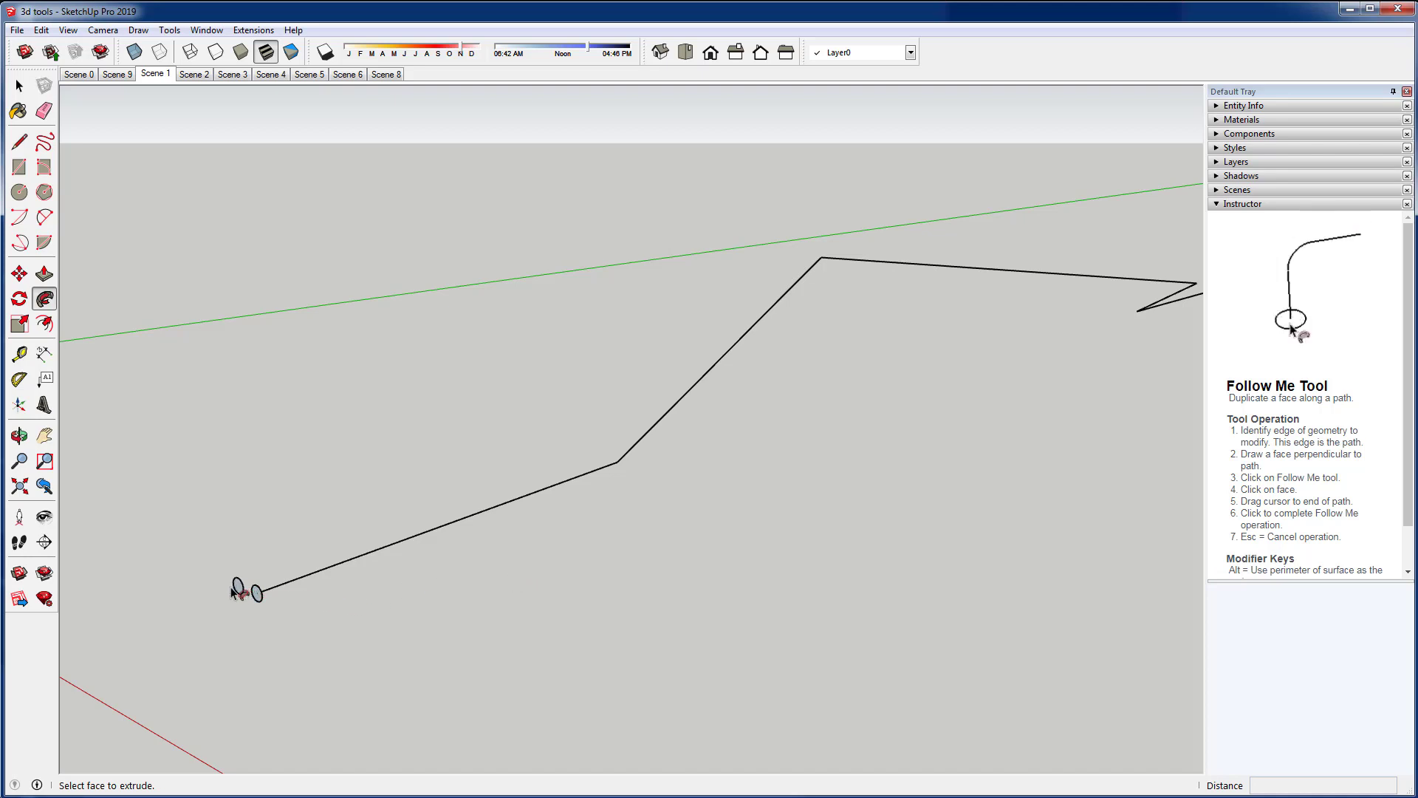
{"action": "scroll", "coordinate": [238, 589], "scroll_direction": "up", "scroll_amount": 4}
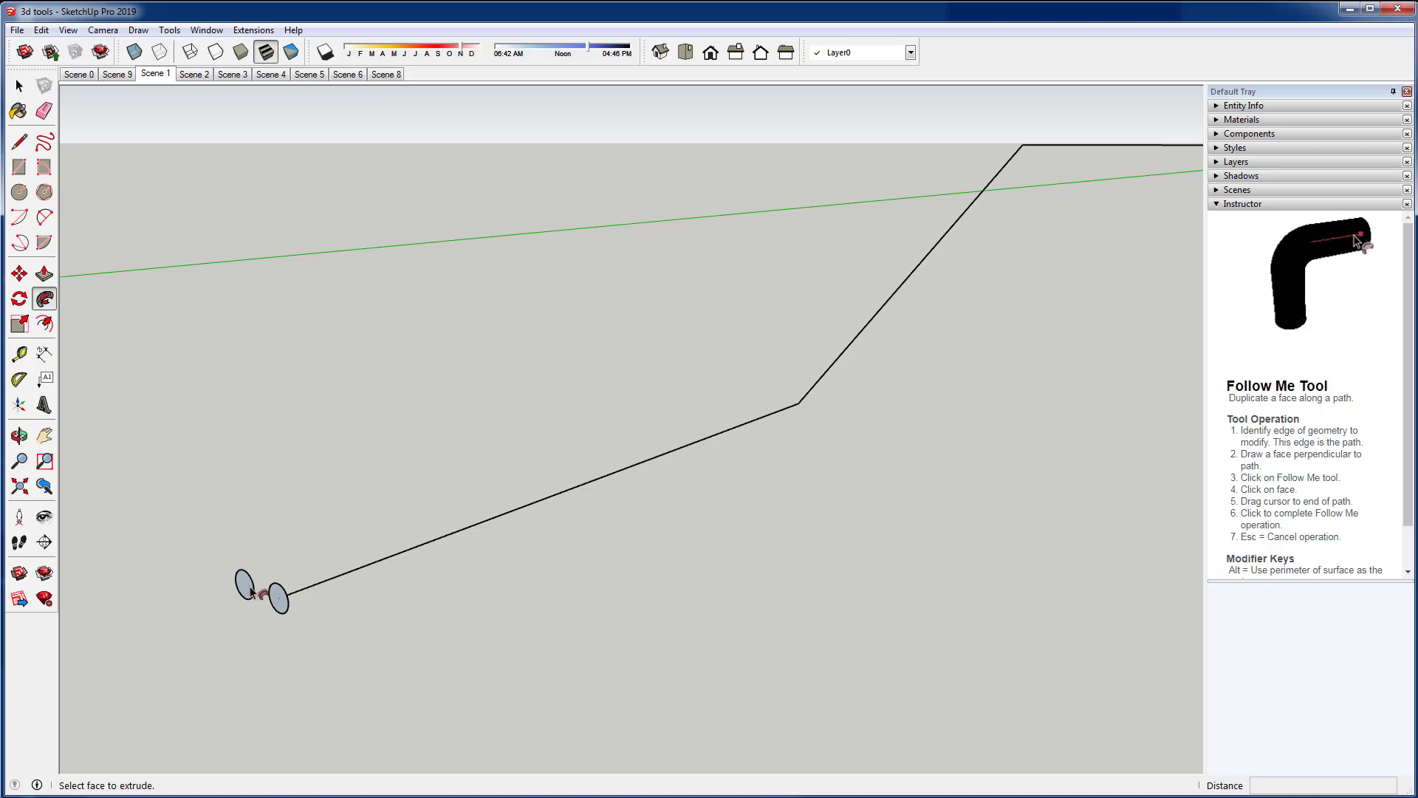
{"action": "left_click_drag", "start_coordinate": [252, 592], "coordinate": [1010, 153]}
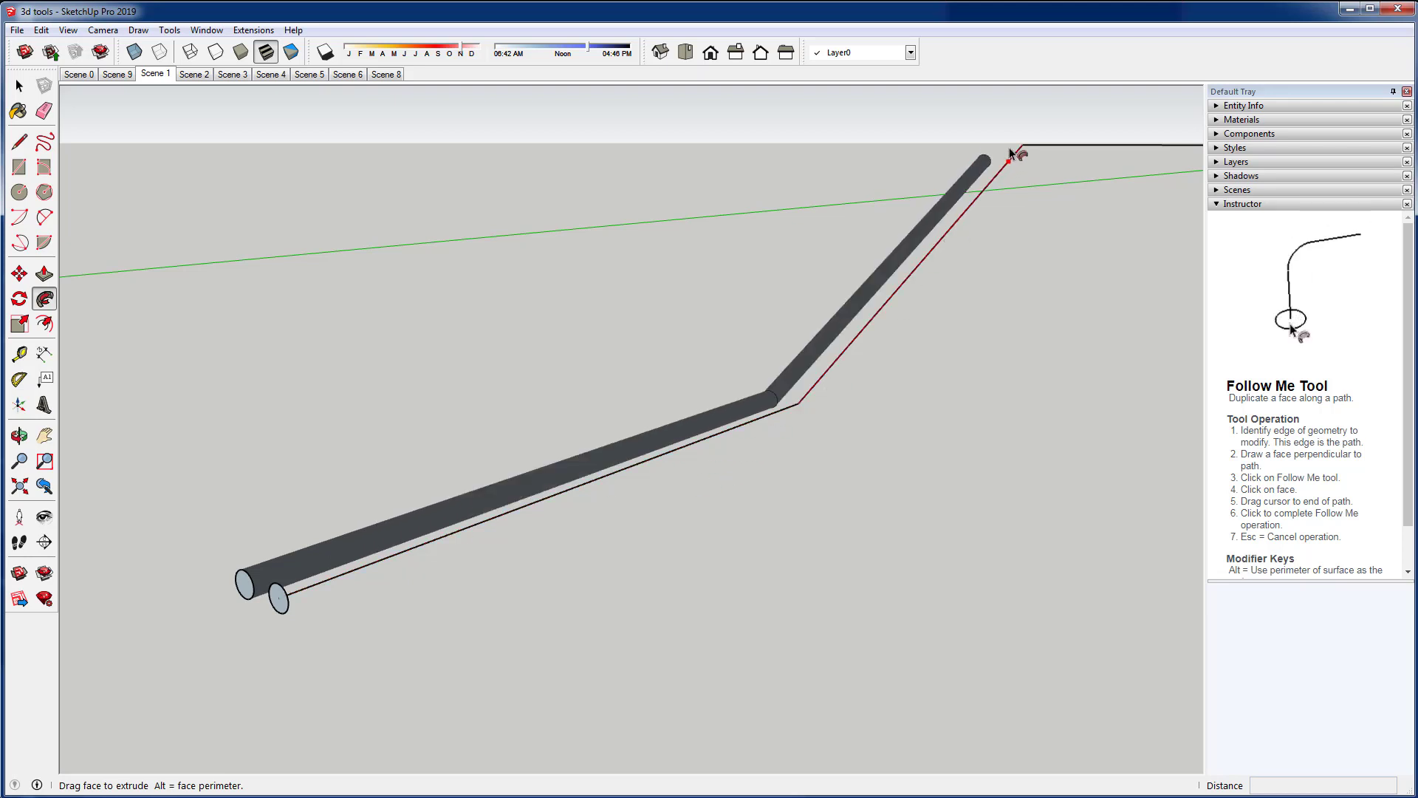
{"action": "scroll", "coordinate": [1024, 145], "scroll_direction": "down", "scroll_amount": 8}
{"action": "middle_click_drag", "start_coordinate": [1015, 163], "coordinate": [776, 352]}
{"action": "scroll", "coordinate": [768, 344], "scroll_direction": "down", "scroll_amount": 2}
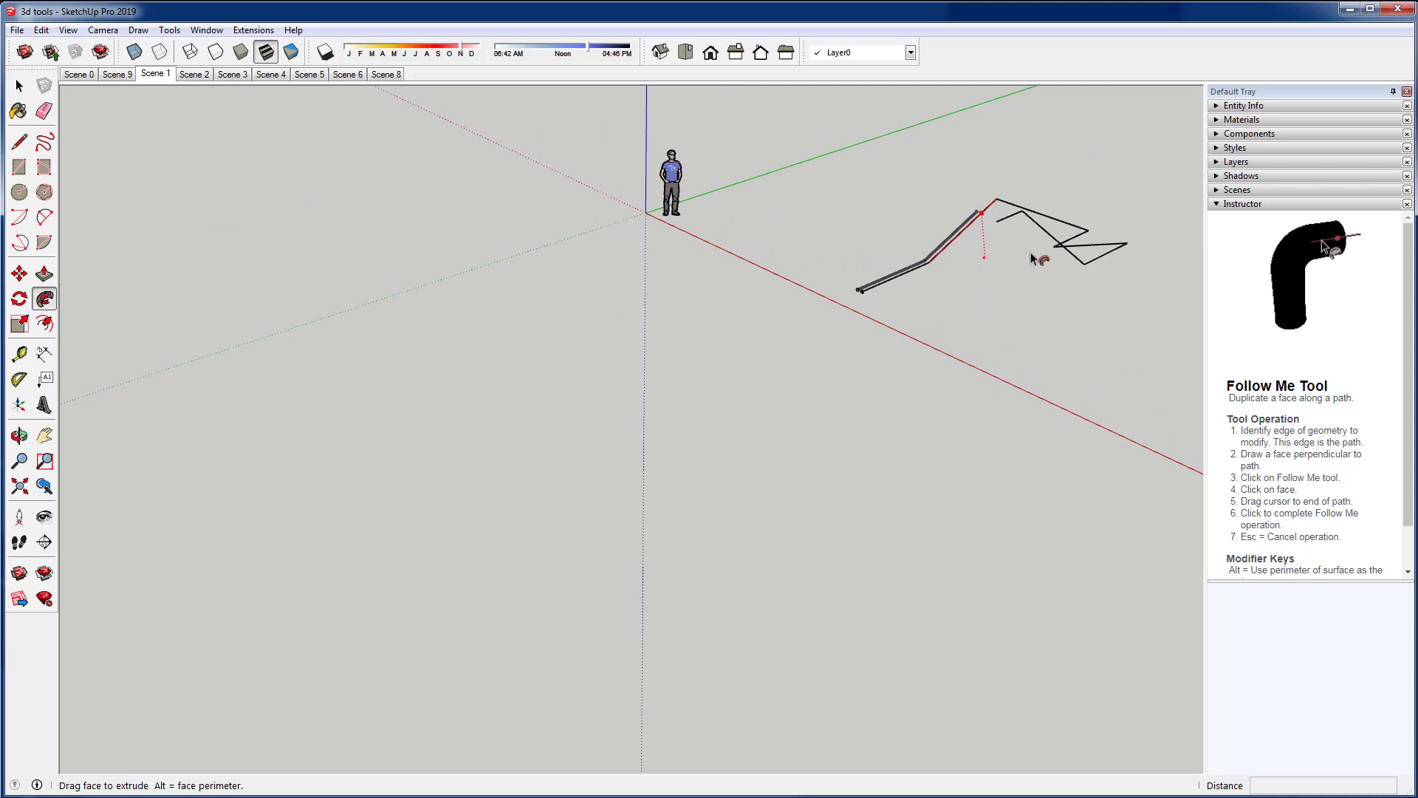
{"action": "scroll", "coordinate": [1164, 201], "scroll_direction": "up", "scroll_amount": 4}
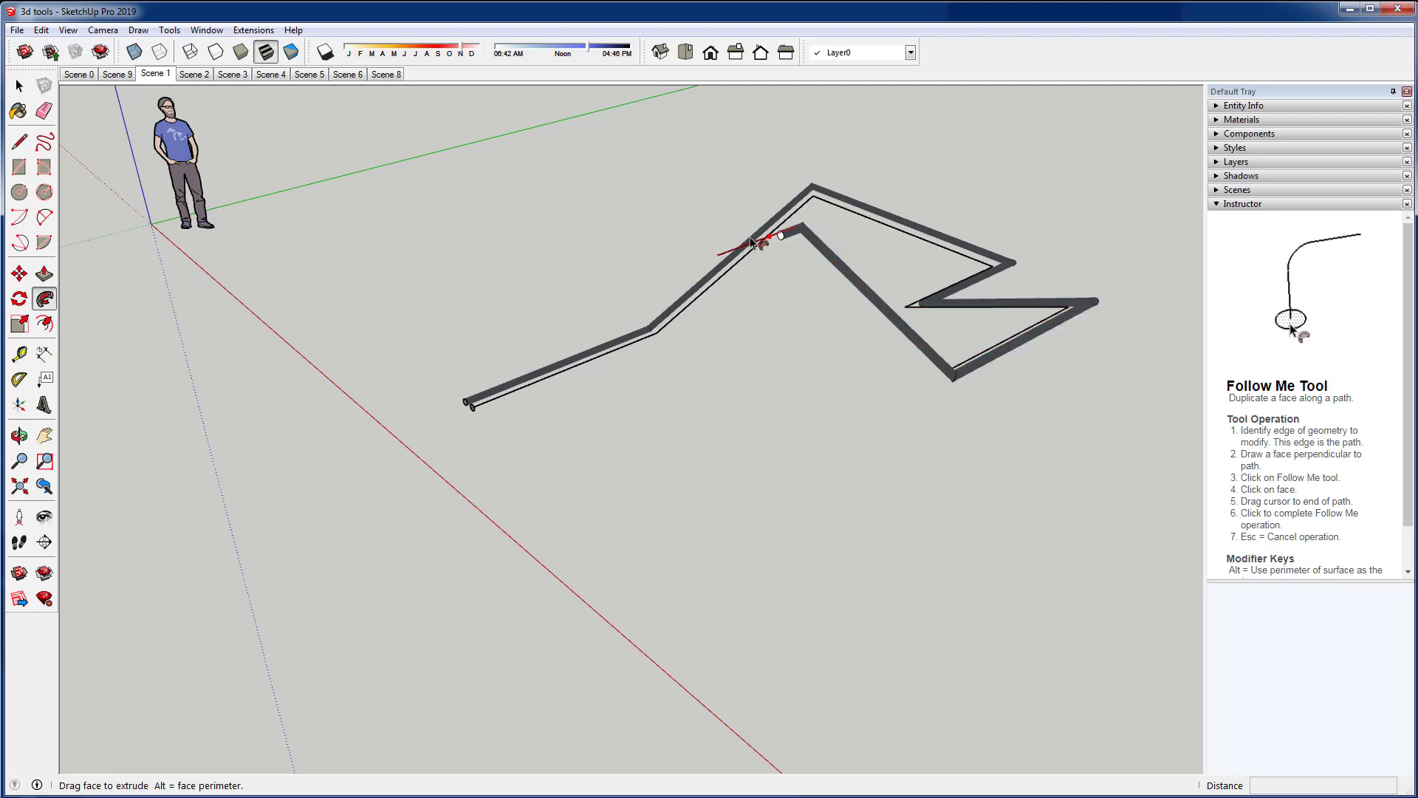
{"action": "left_click", "coordinate": [719, 255]}
{"action": "mouse_move", "coordinate": [824, 412]}
{"action": "middle_mouse_down"}
{"action": "mouse_move", "coordinate": [1079, 554]}
{"action": "mouse_move", "coordinate": [1049, 419]}
{"action": "mouse_move", "coordinate": [813, 433]}
{"action": "mouse_move", "coordinate": [598, 383]}
{"action": "mouse_move", "coordinate": [489, 430]}
{"action": "middle_mouse_up"}
{"action": "scroll", "coordinate": [423, 455], "scroll_direction": "up", "scroll_amount": 4}
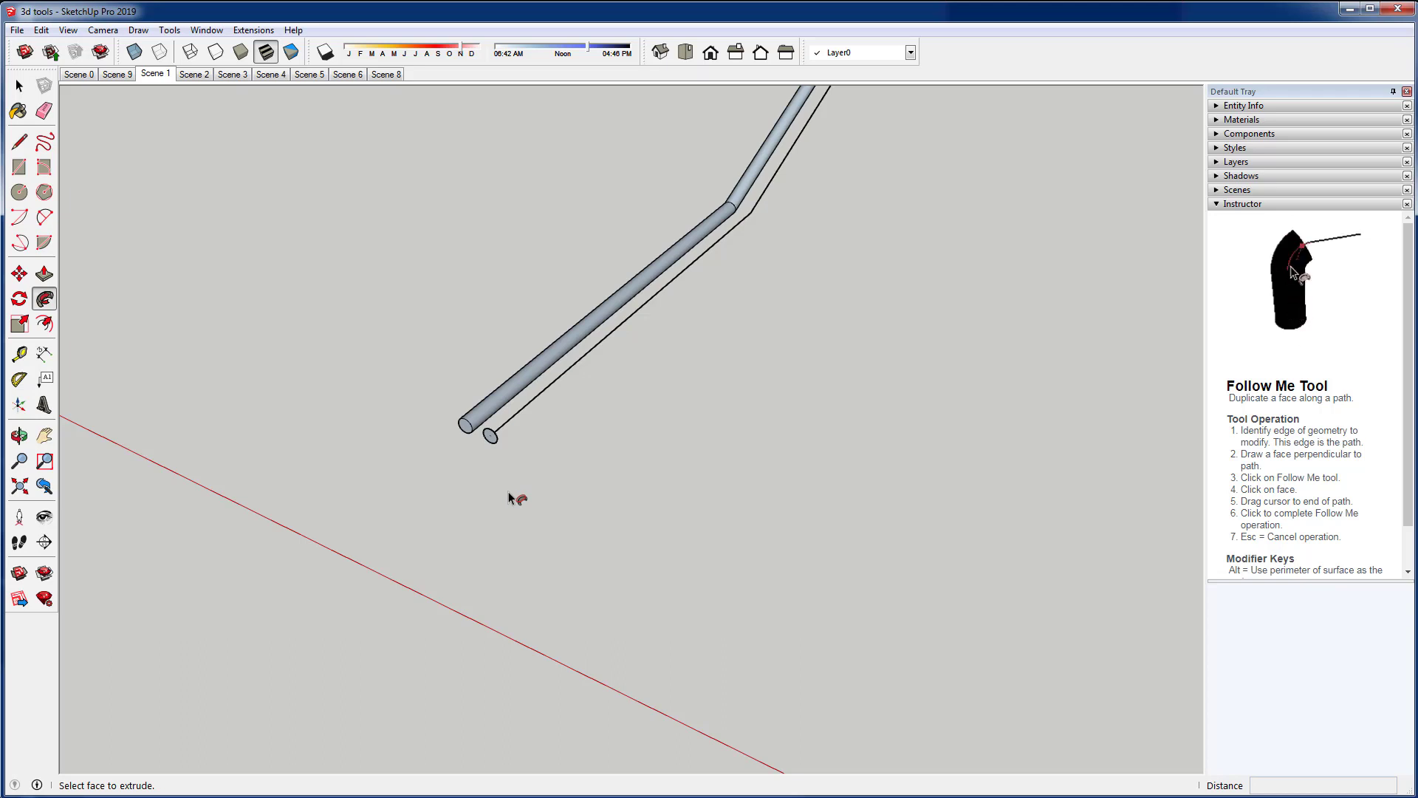
Undo the manually traced Follow Me sweep of the detached circle
{"action": "key", "text": "ctrl+z"}
{"action": "middle_click_drag", "start_coordinate": [460, 525], "coordinate": [458, 604]}
{"action": "scroll", "coordinate": [458, 604], "scroll_direction": "down", "scroll_amount": 2}
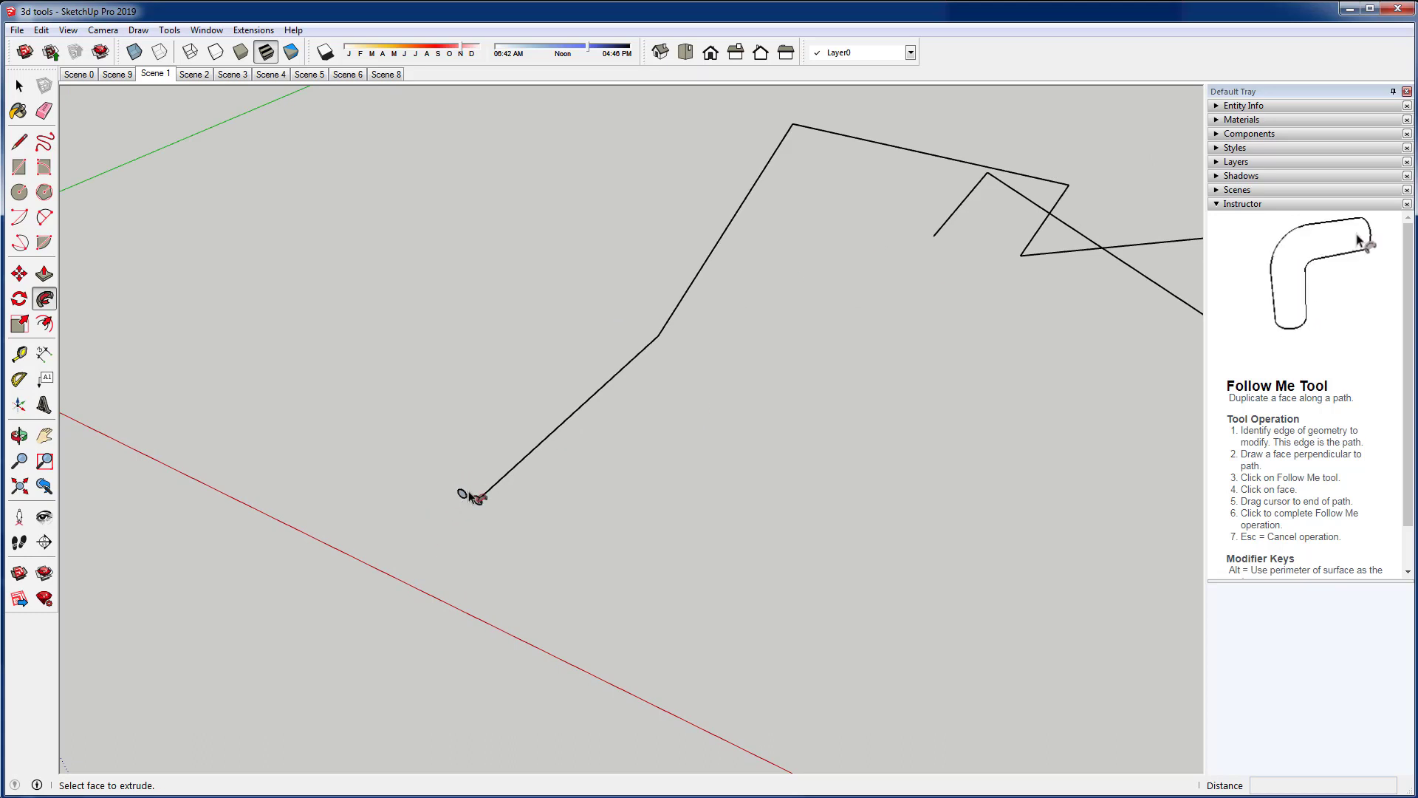
{"action": "scroll", "coordinate": [313, 567], "scroll_direction": "down", "scroll_amount": 2}
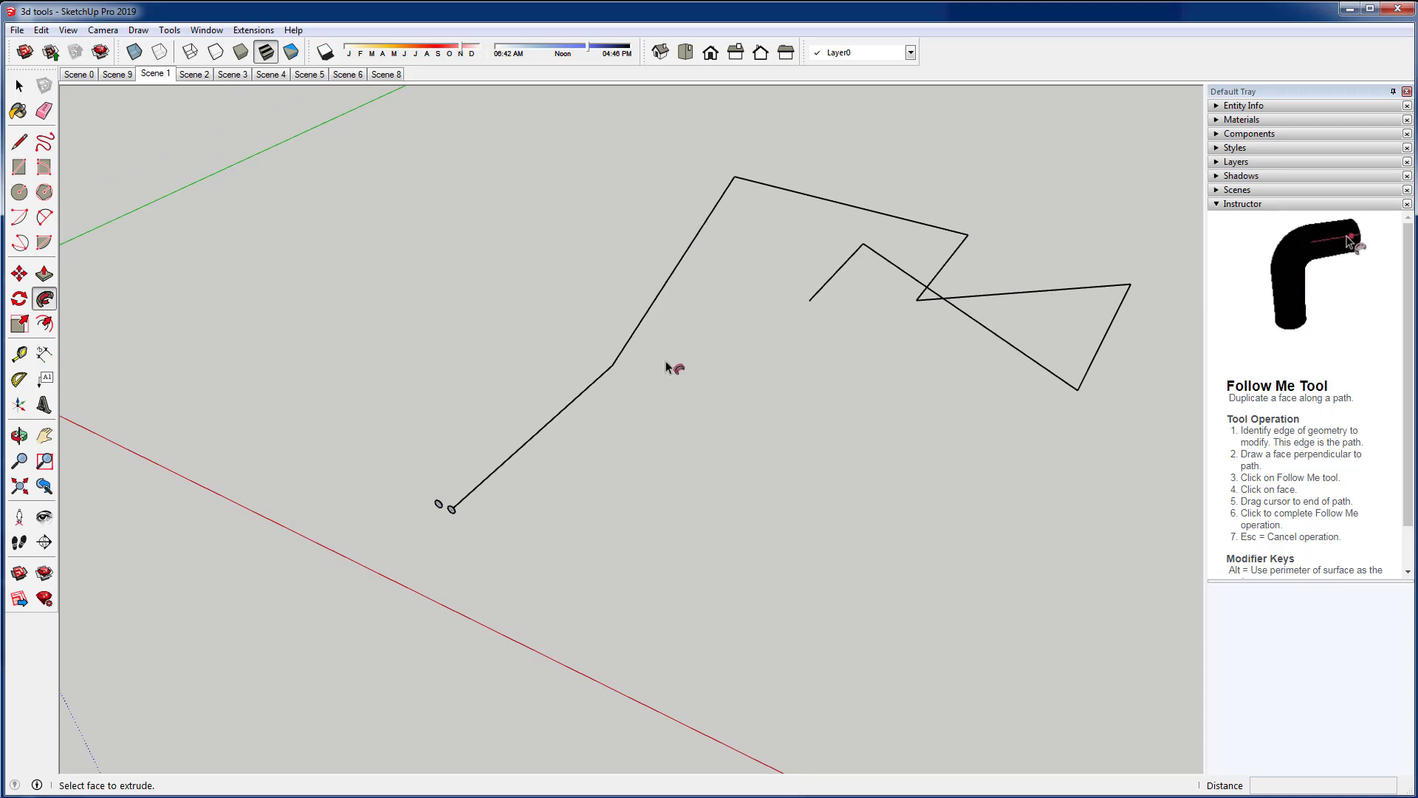
Preselect every edge of the zigzag path and sweep the detached circle along it with Follow Me
{"action": "left_click", "coordinate": [19, 86]}
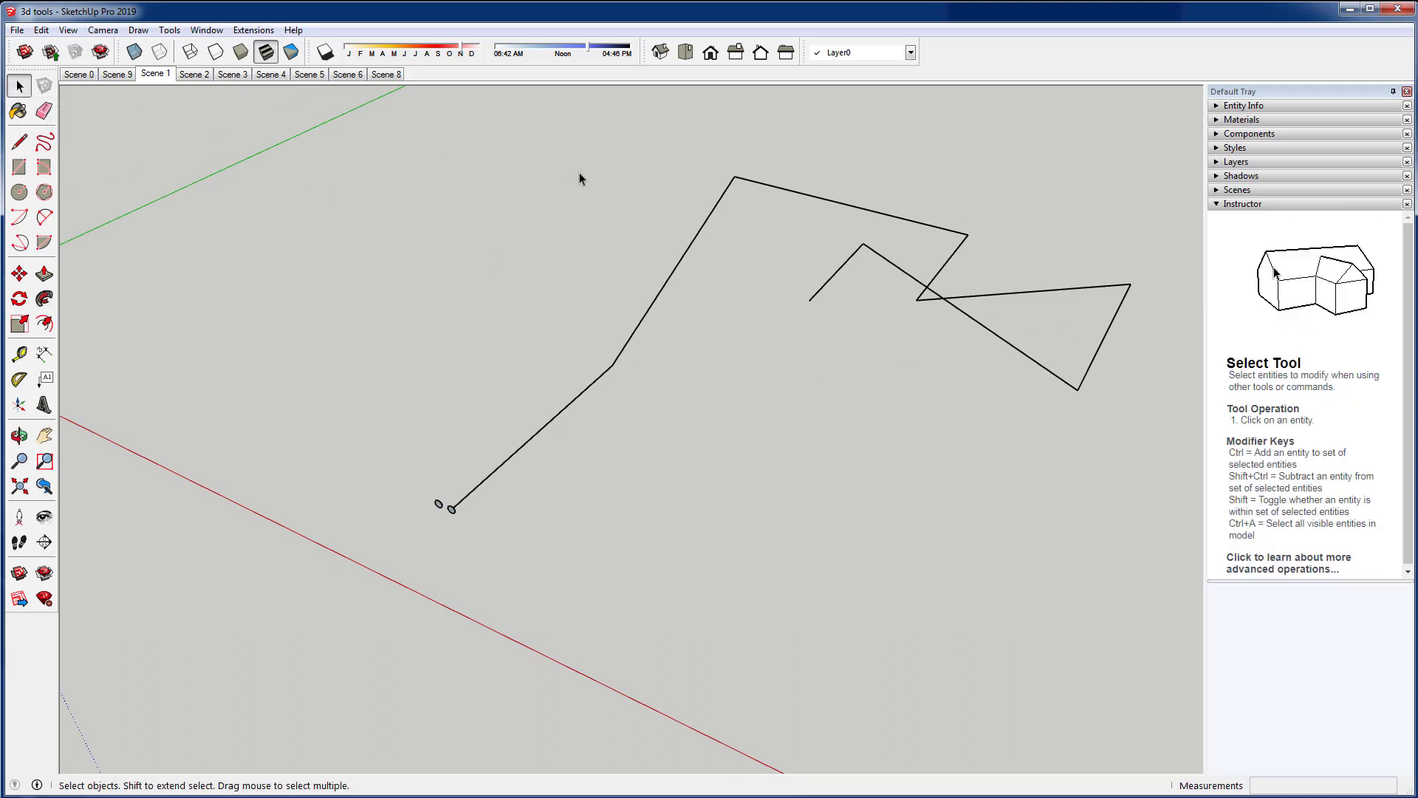
{"action": "left_click_drag", "start_coordinate": [1145, 162], "coordinate": [788, 416]}
{"action": "left_click_drag", "start_coordinate": [684, 457], "coordinate": [564, 513]}
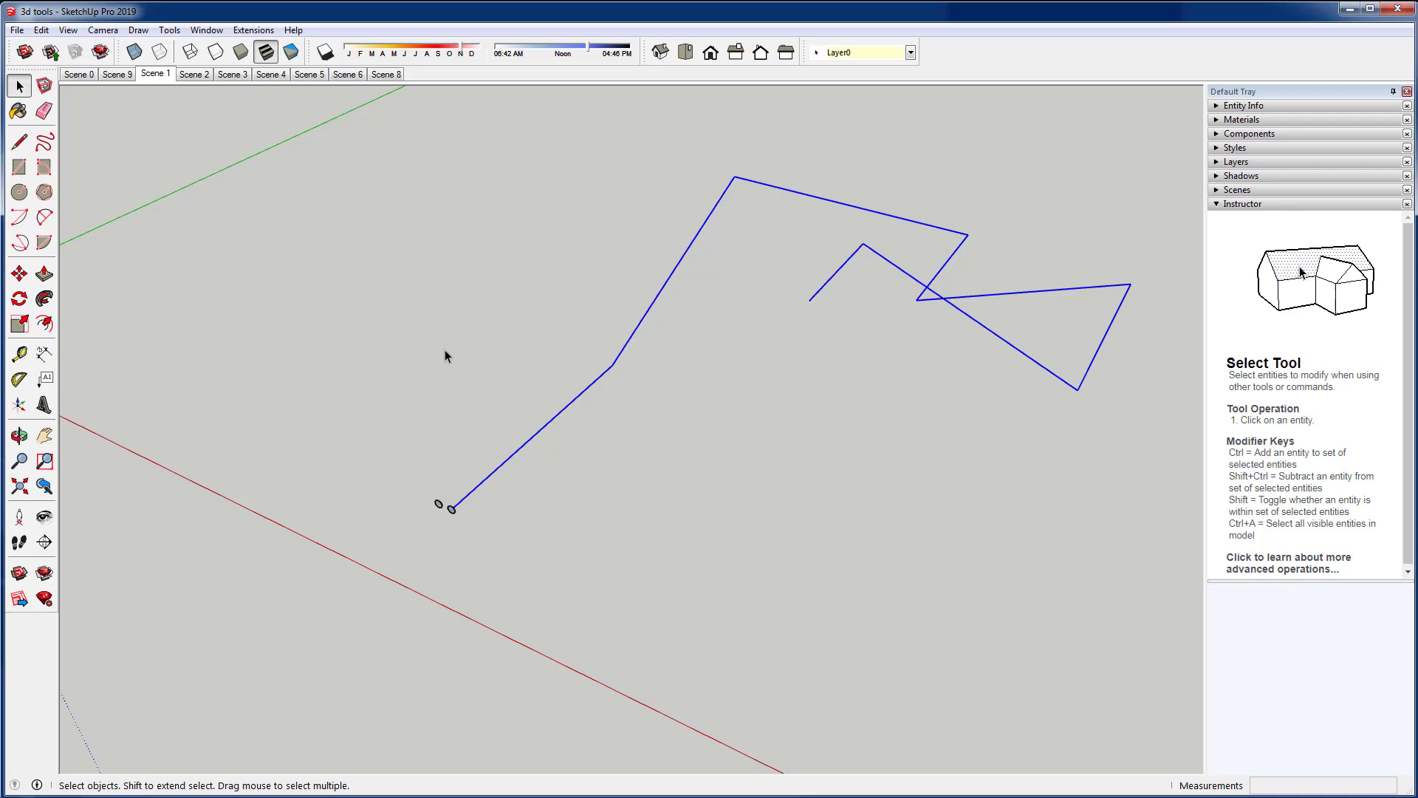
{"action": "left_click", "coordinate": [45, 299]}
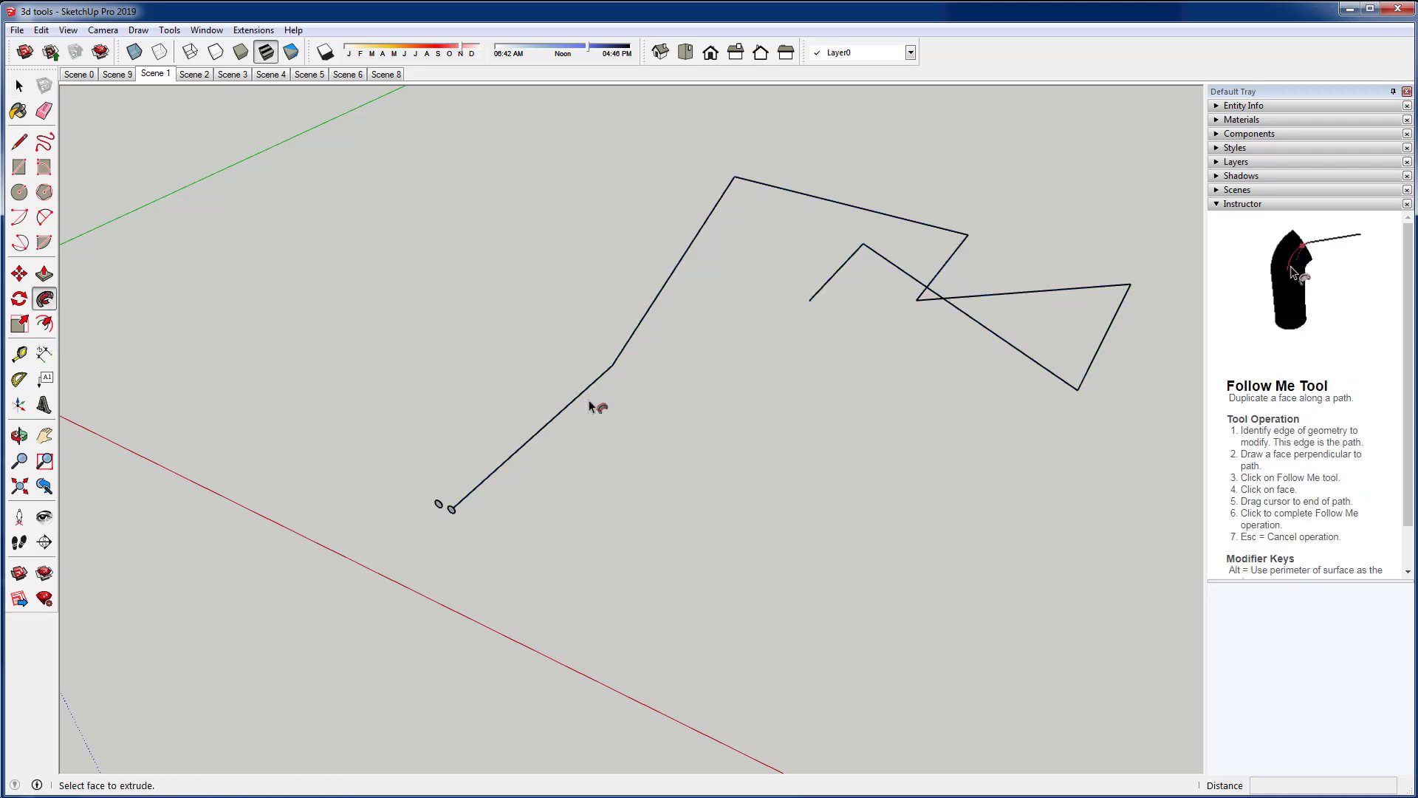
{"action": "scroll", "coordinate": [455, 516], "scroll_direction": "up", "scroll_amount": 2}
{"action": "scroll", "coordinate": [456, 517], "scroll_direction": "up", "scroll_amount": 3}
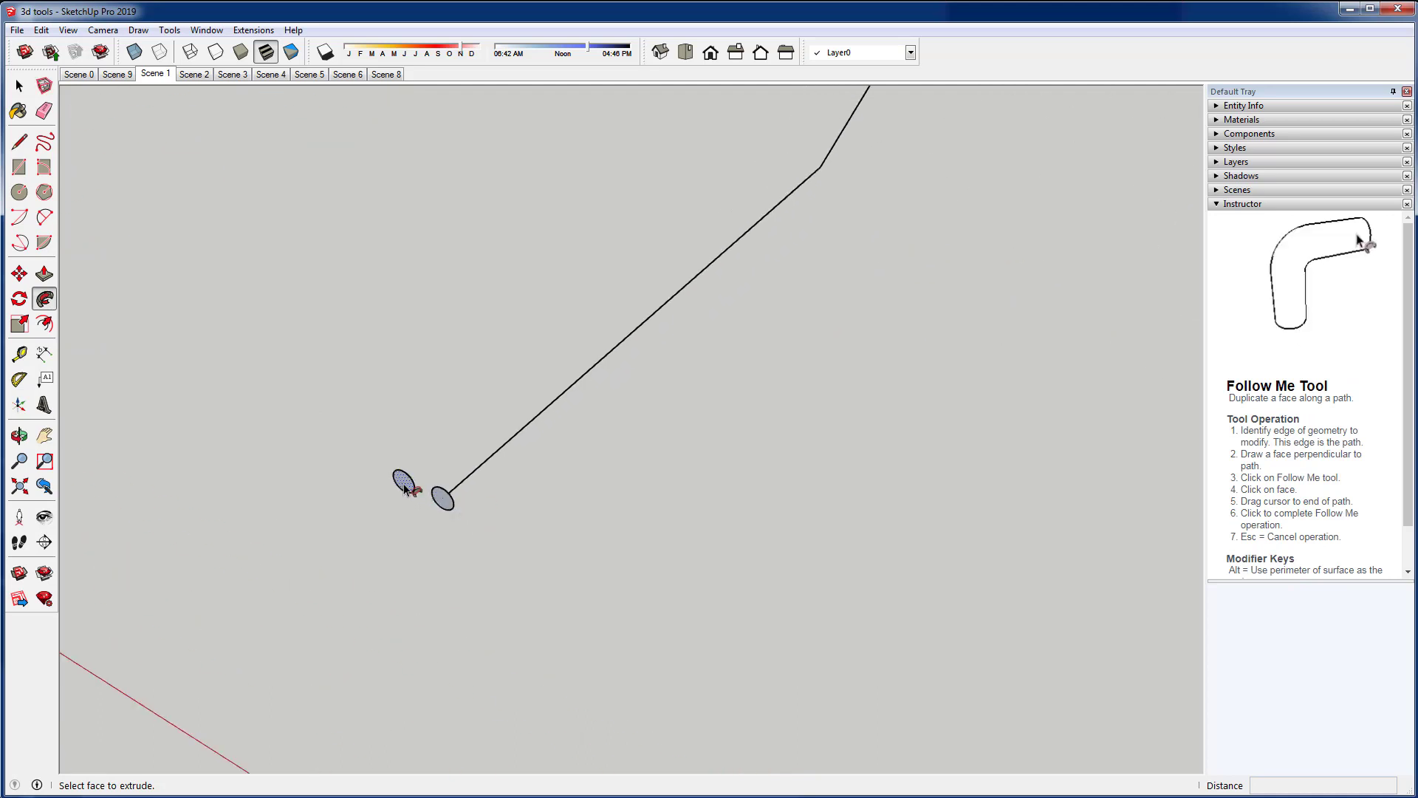
{"action": "left_click", "coordinate": [403, 483]}
{"action": "scroll", "coordinate": [413, 637], "scroll_direction": "down", "scroll_amount": 6}
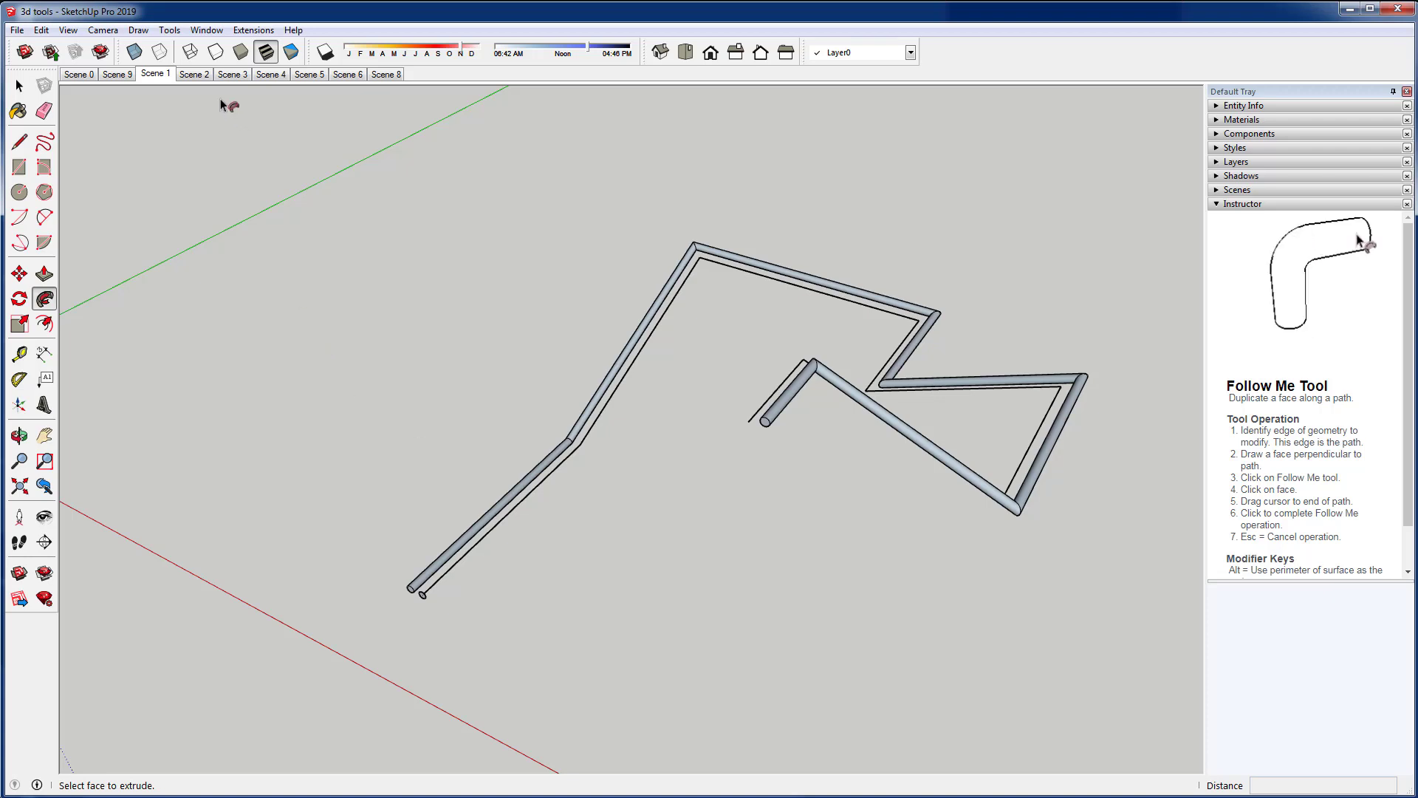
Open Scene 2 and sweep the moulding profile around the preselected upright rectangular face with Follow Me to form a frame
{"action": "left_click", "coordinate": [193, 75]}
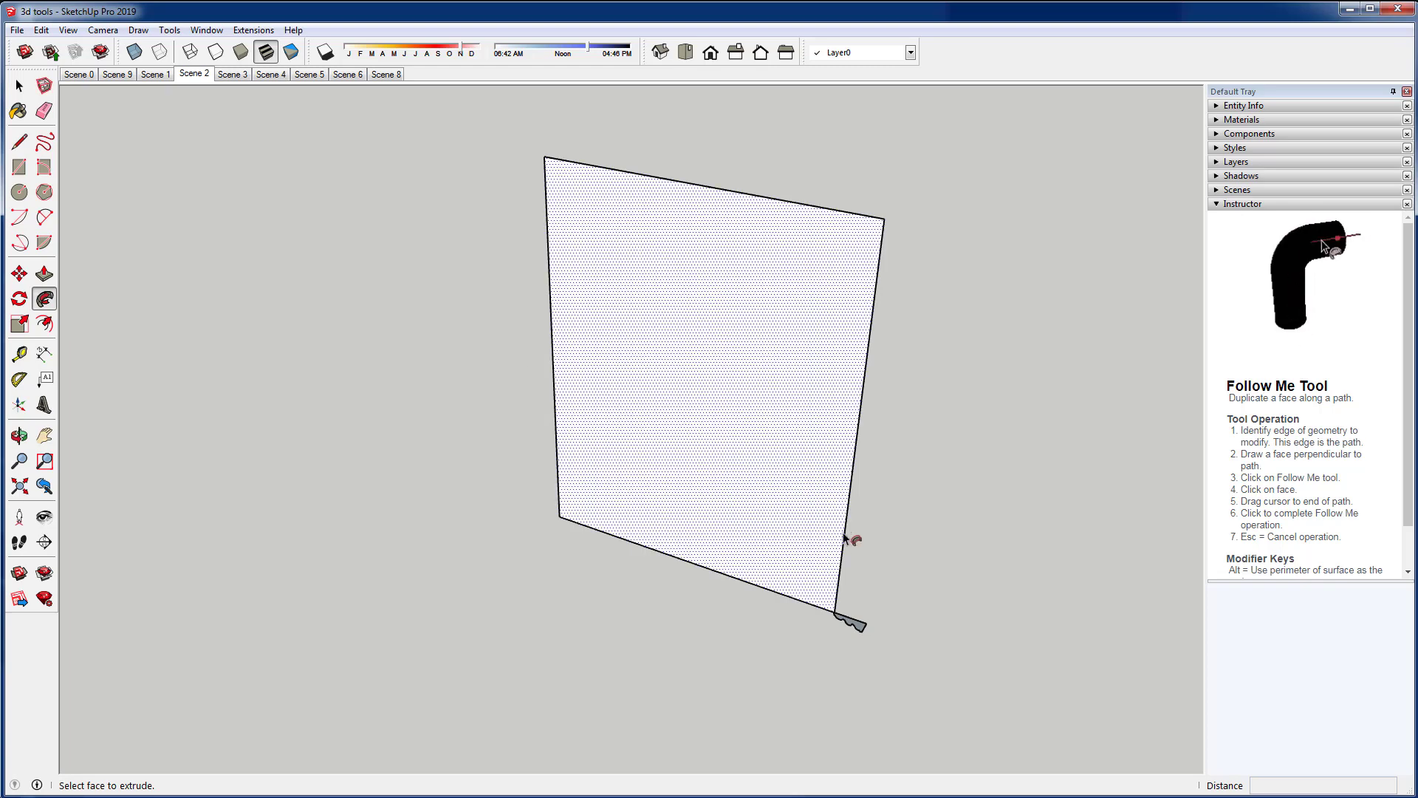
{"action": "scroll", "coordinate": [872, 628], "scroll_direction": "up", "scroll_amount": 1}
{"action": "scroll", "coordinate": [872, 628], "scroll_direction": "up", "scroll_amount": 5}
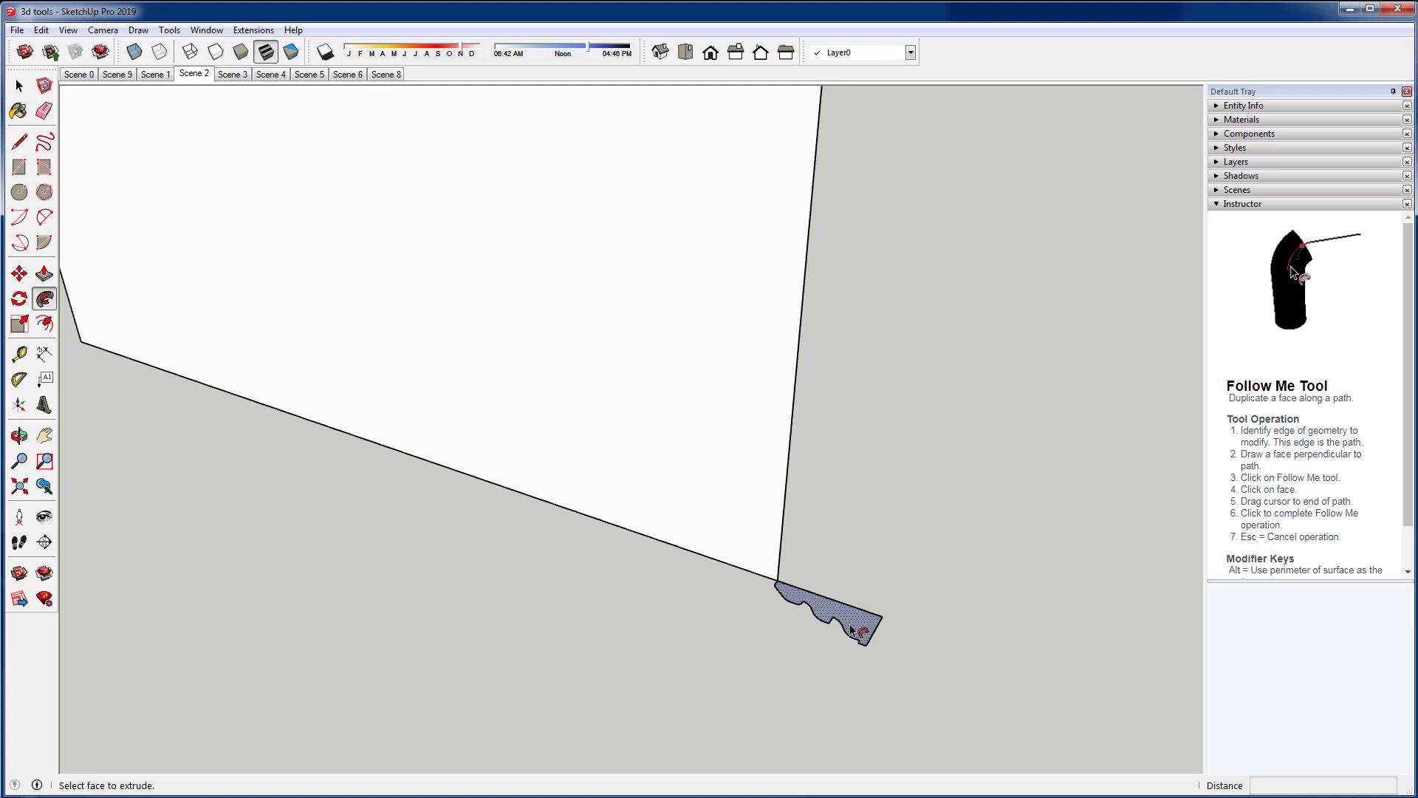
{"action": "scroll", "coordinate": [876, 659], "scroll_direction": "down", "scroll_amount": 1}
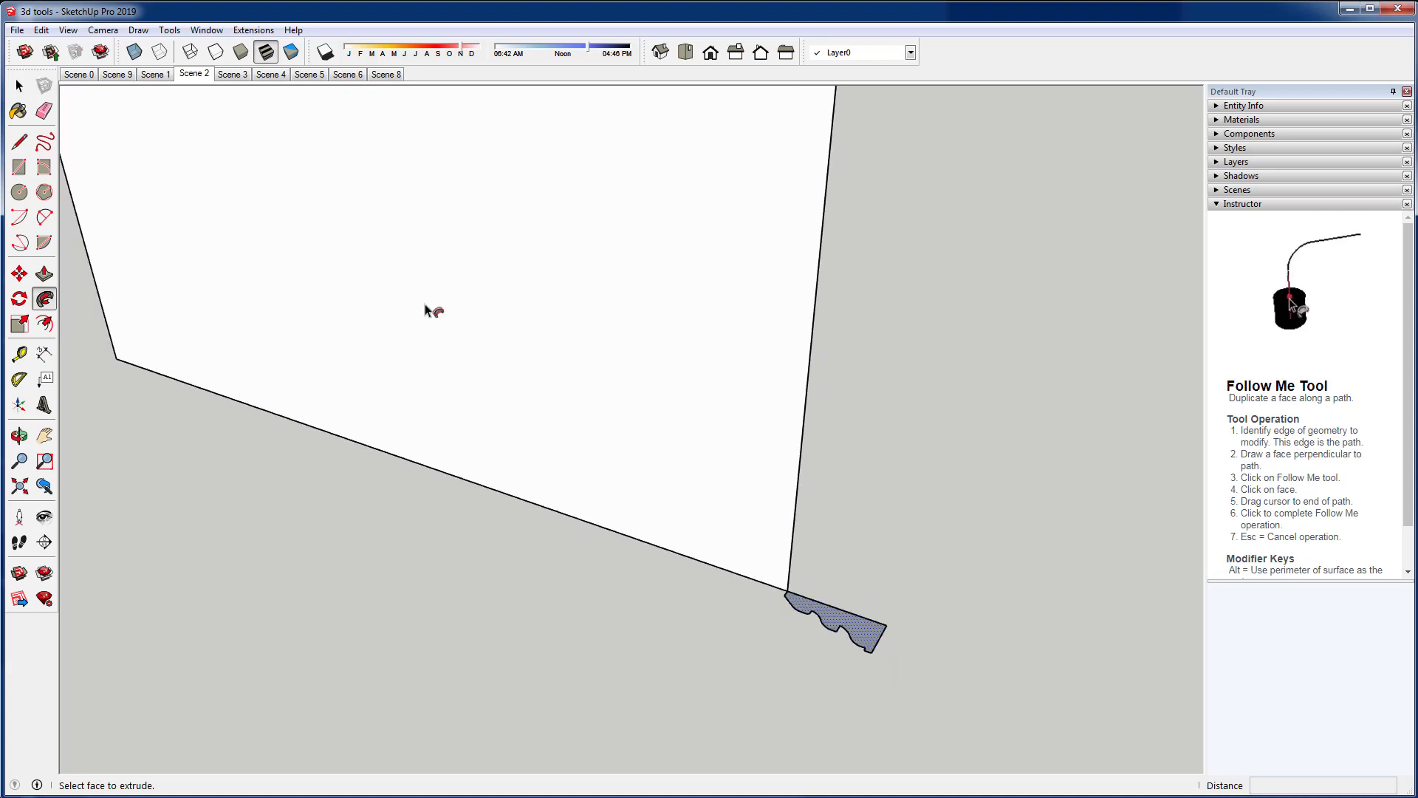
{"action": "left_click", "coordinate": [21, 87]}
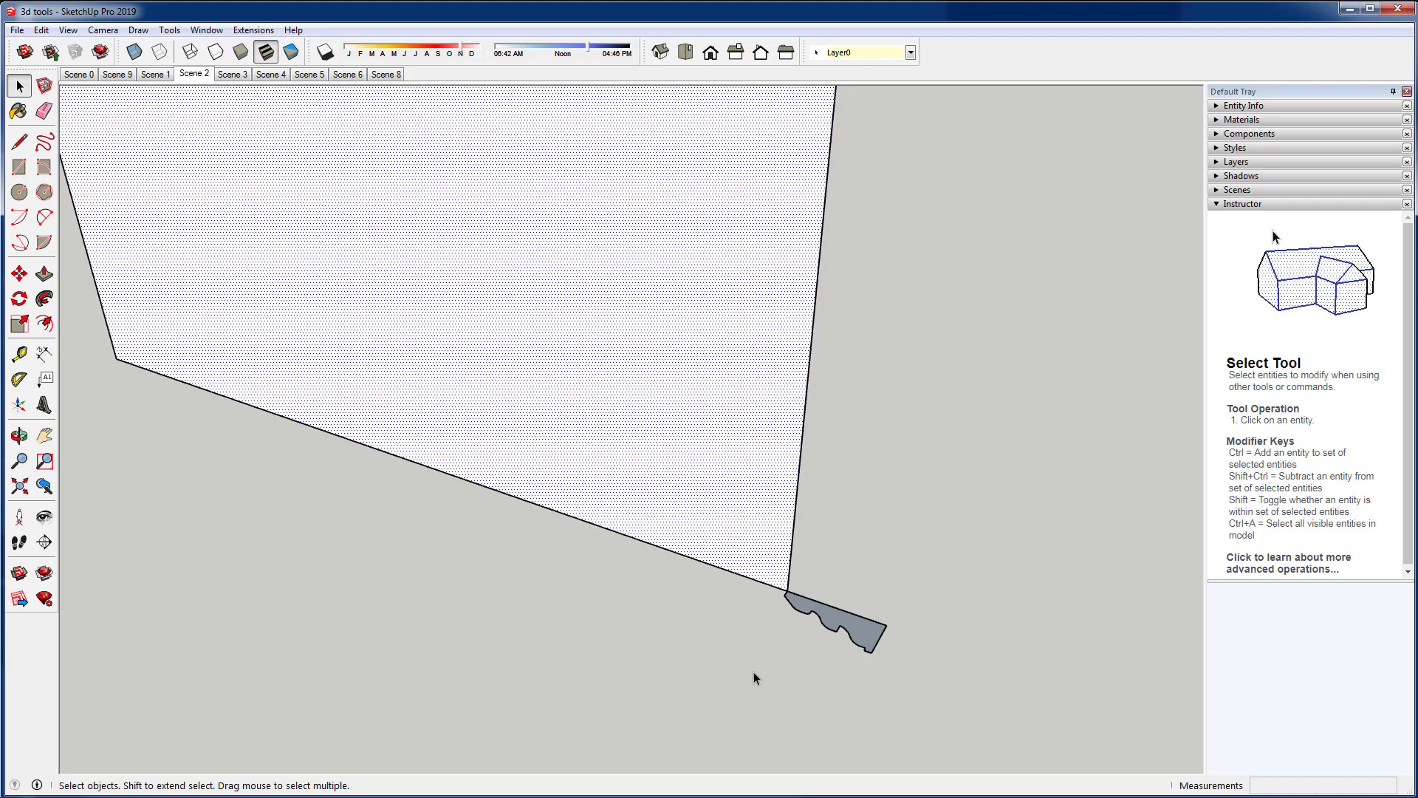
{"action": "left_click", "coordinate": [45, 299]}
{"action": "left_click", "coordinate": [837, 622]}
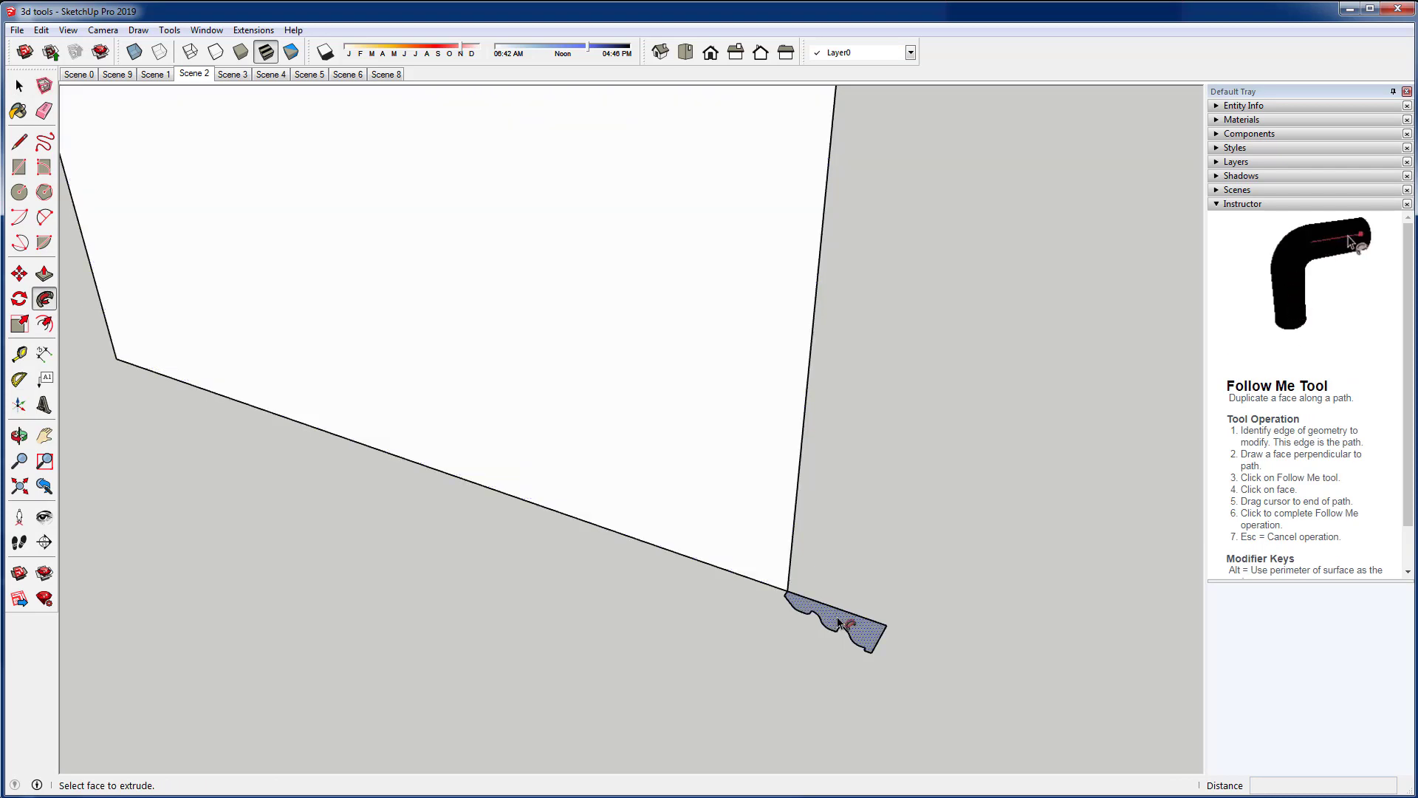
{"action": "scroll", "coordinate": [899, 610], "scroll_direction": "down", "scroll_amount": 2}
{"action": "scroll", "coordinate": [898, 609], "scroll_direction": "down", "scroll_amount": 3}
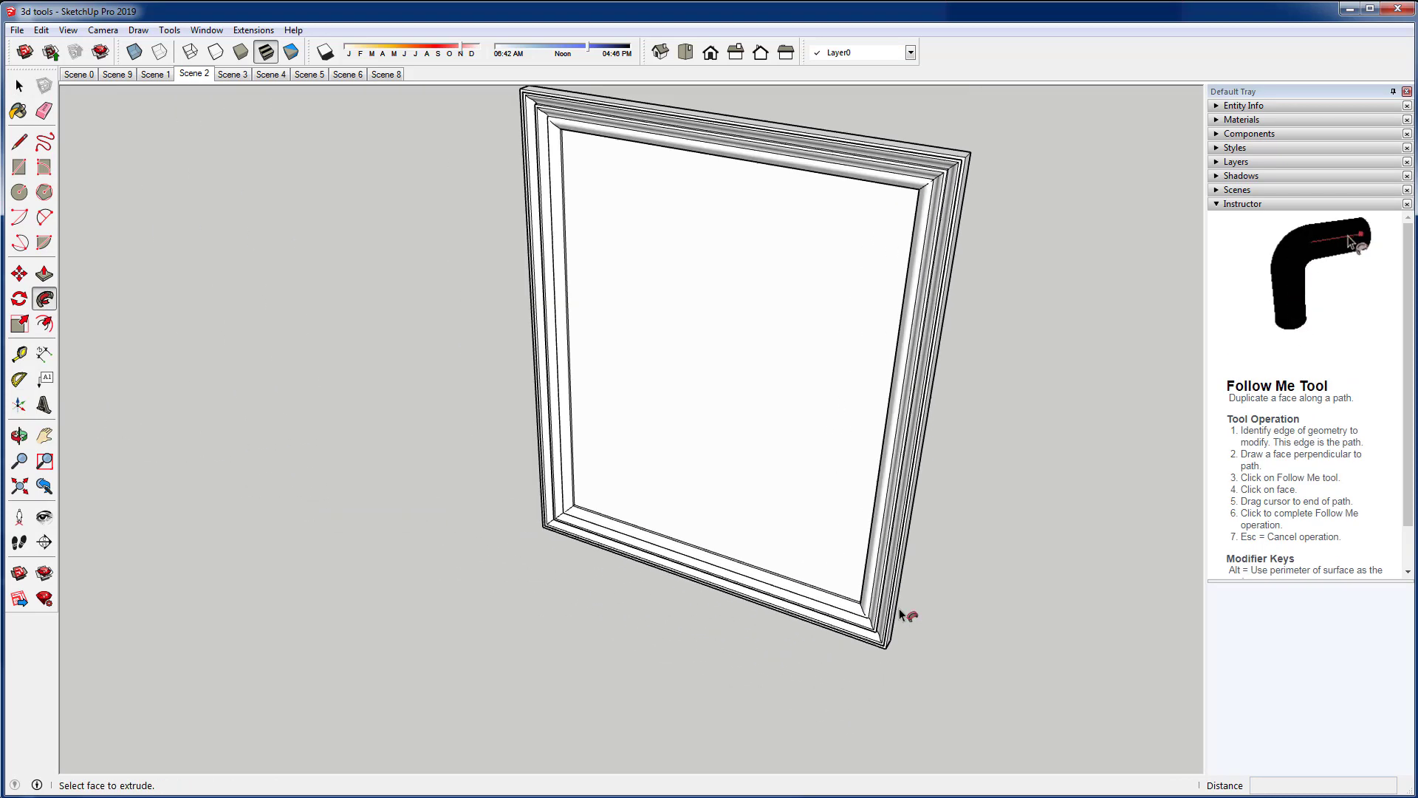
{"action": "middle_click_drag", "start_coordinate": [899, 609], "coordinate": [928, 630]}
{"action": "scroll", "coordinate": [545, 521], "scroll_direction": "up", "scroll_amount": 5}
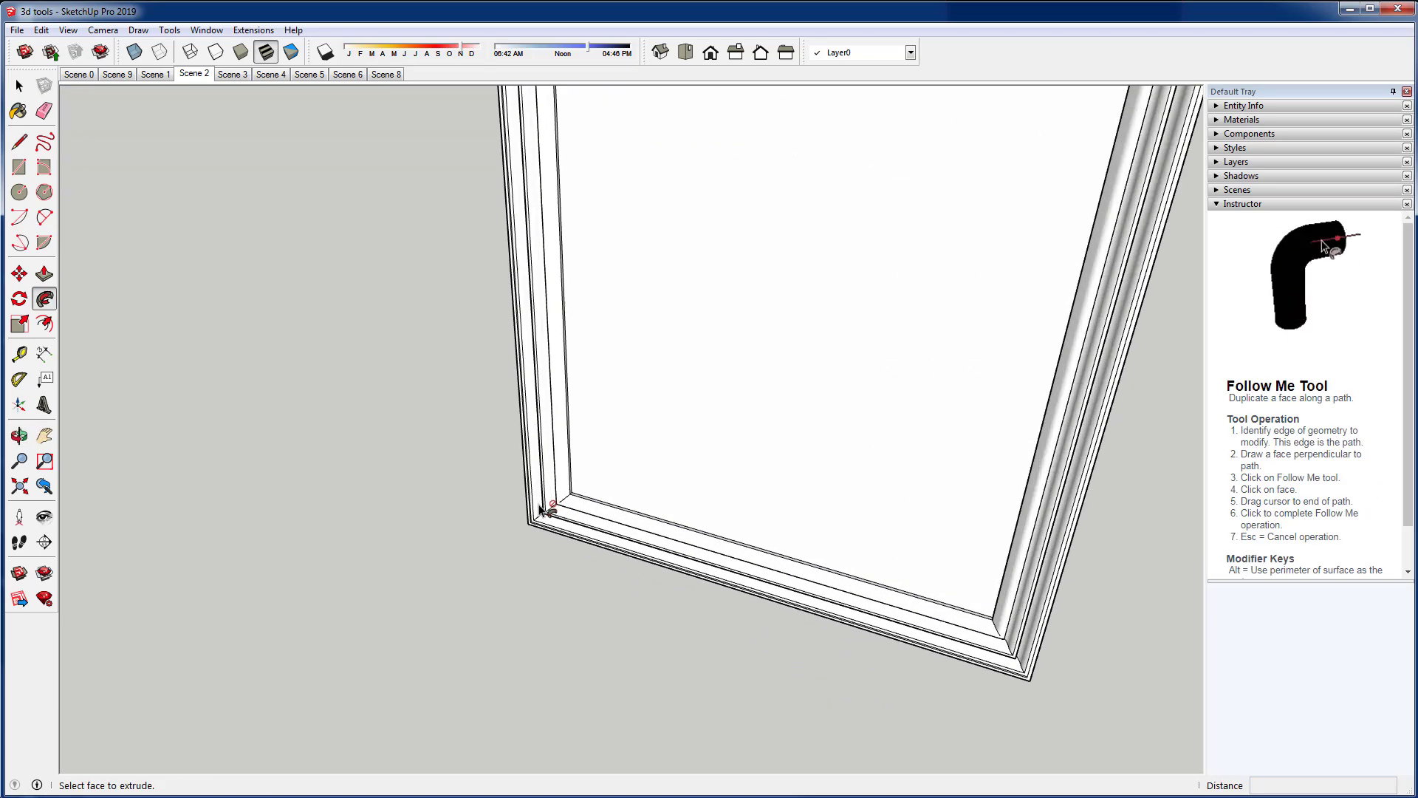
{"action": "scroll", "coordinate": [511, 492], "scroll_direction": "down", "scroll_amount": 2}
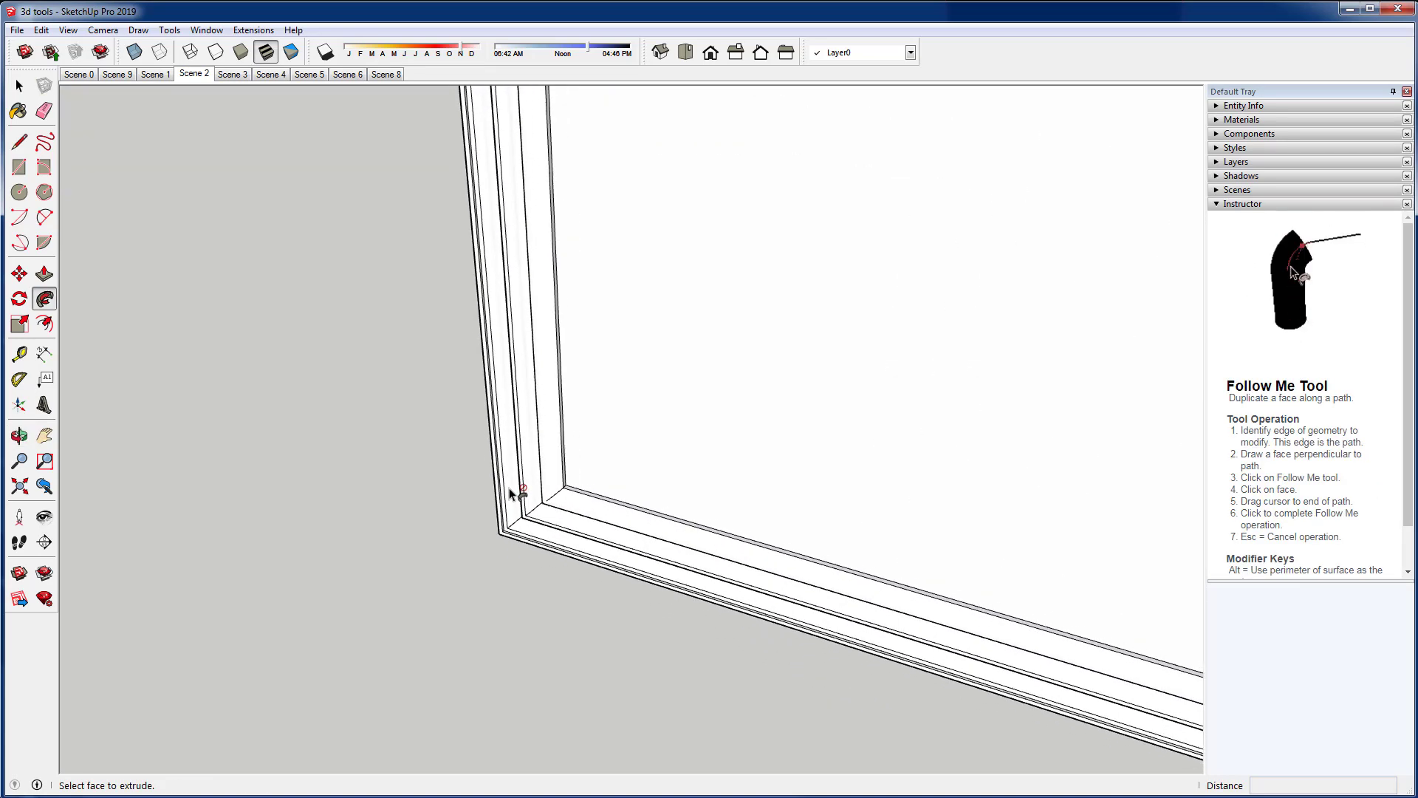
{"action": "scroll", "coordinate": [442, 481], "scroll_direction": "down", "scroll_amount": 3}
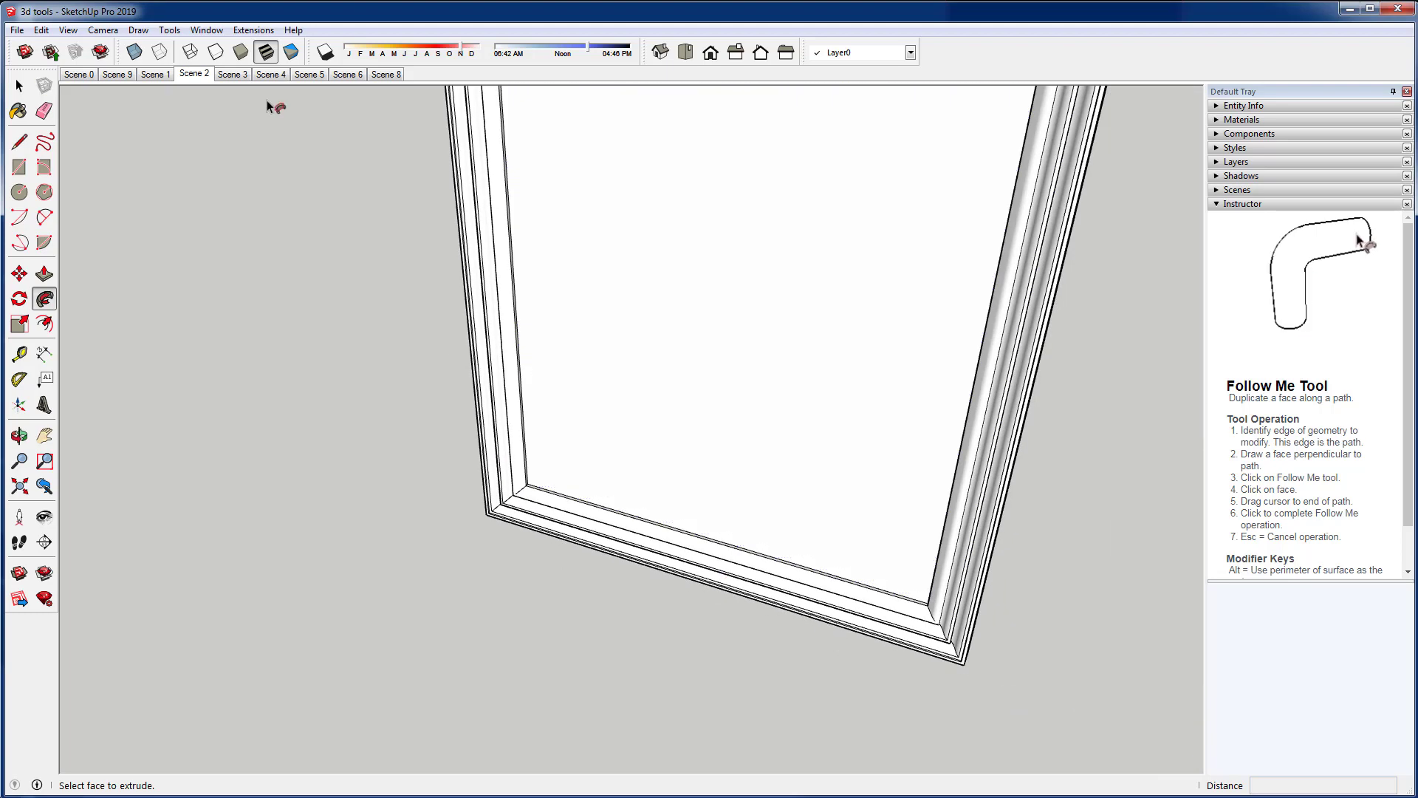
Open Scene 3 and sweep the detailed wall profile around the preselected stepped floor face with Follow Me to form the building walls
{"action": "left_click", "coordinate": [235, 75]}
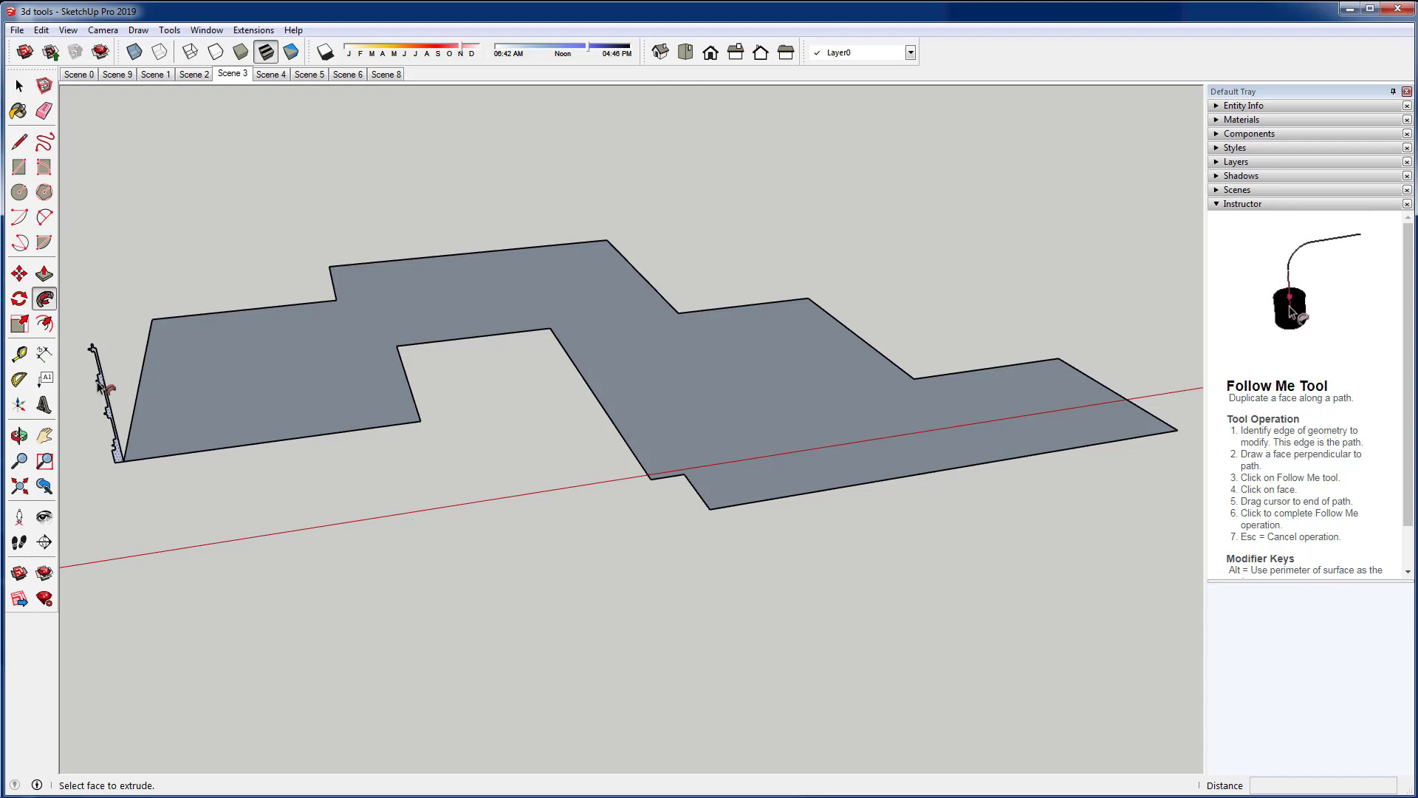
{"action": "scroll", "coordinate": [78, 382], "scroll_direction": "up", "scroll_amount": 4}
{"action": "scroll", "coordinate": [78, 381], "scroll_direction": "up", "scroll_amount": 2}
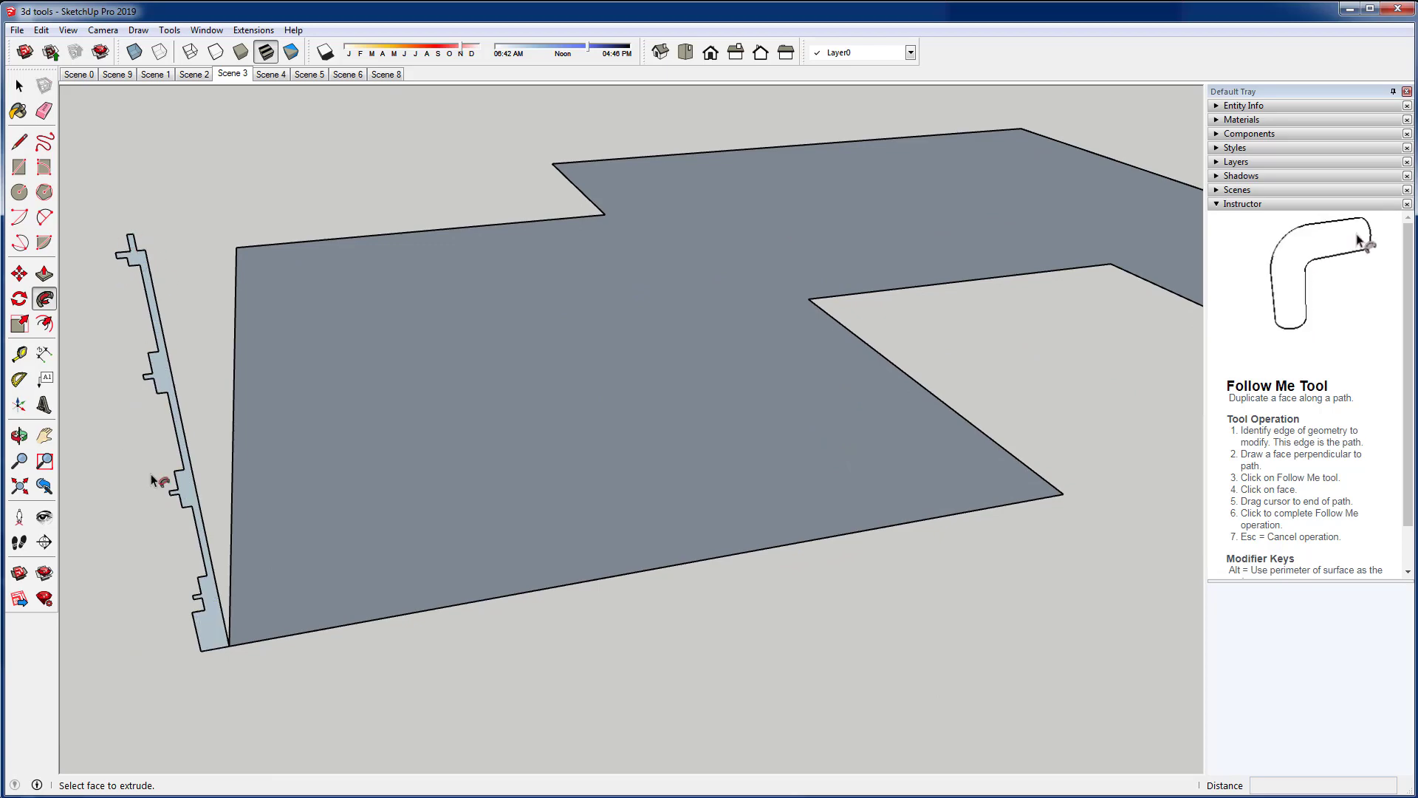
{"action": "left_click", "coordinate": [20, 86]}
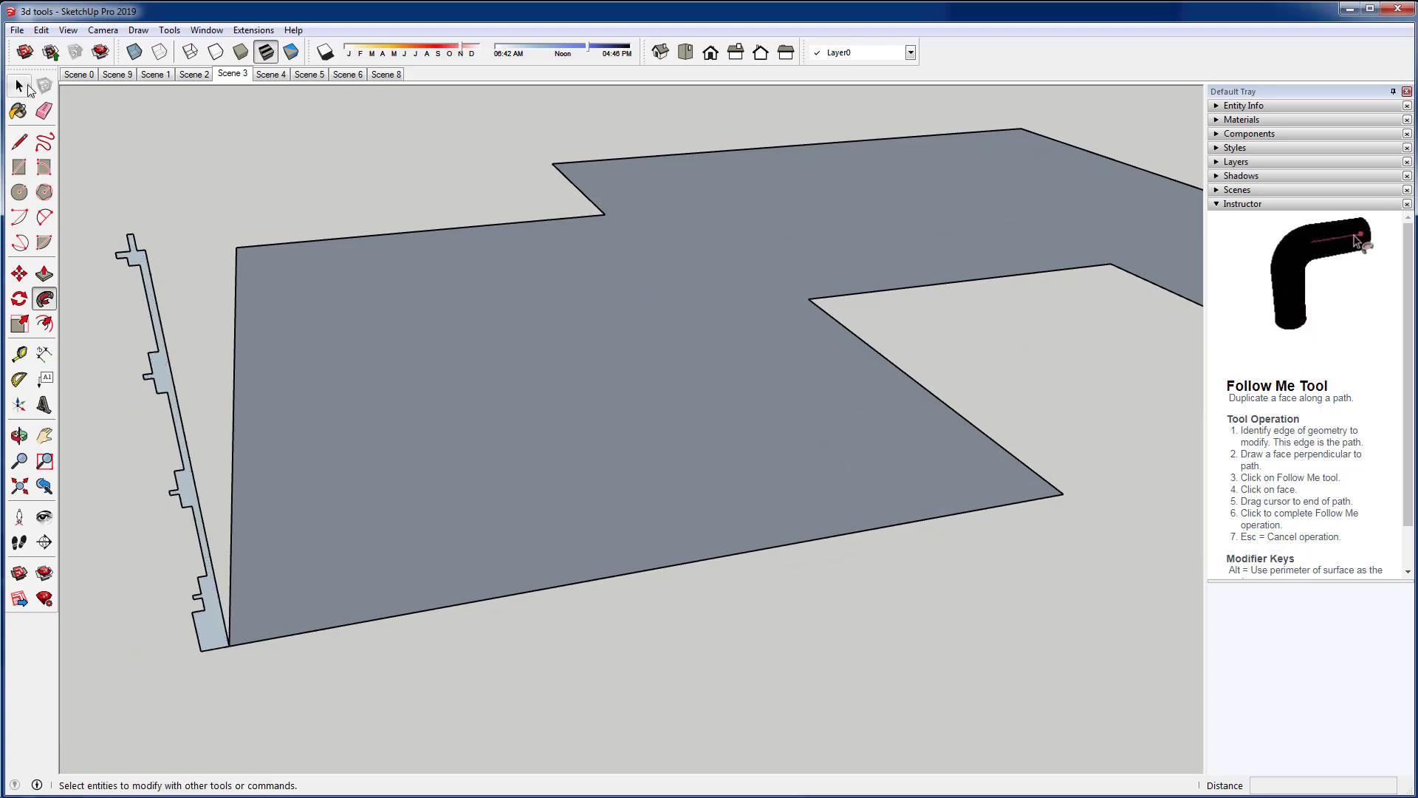
{"action": "left_click", "coordinate": [528, 386]}
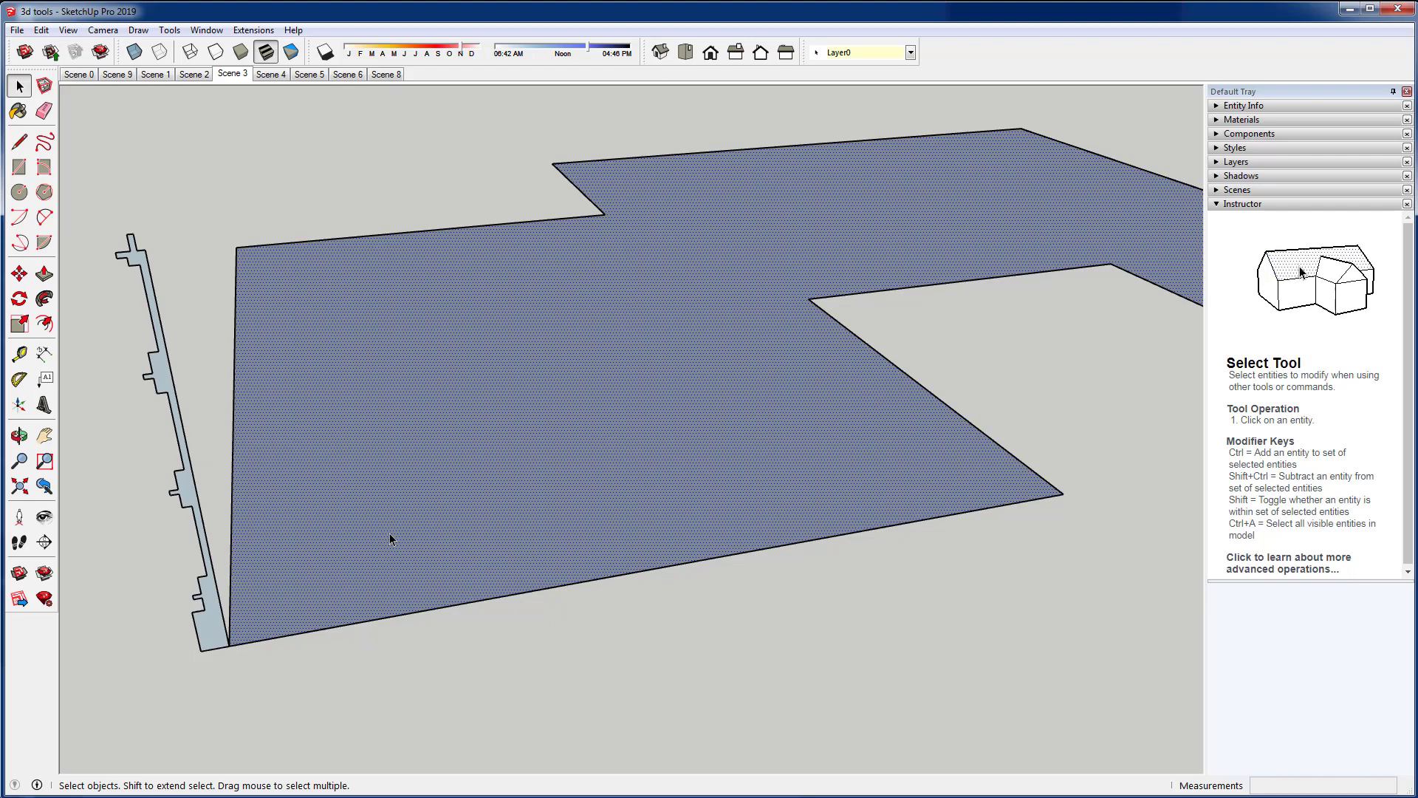
{"action": "left_click", "coordinate": [44, 299]}
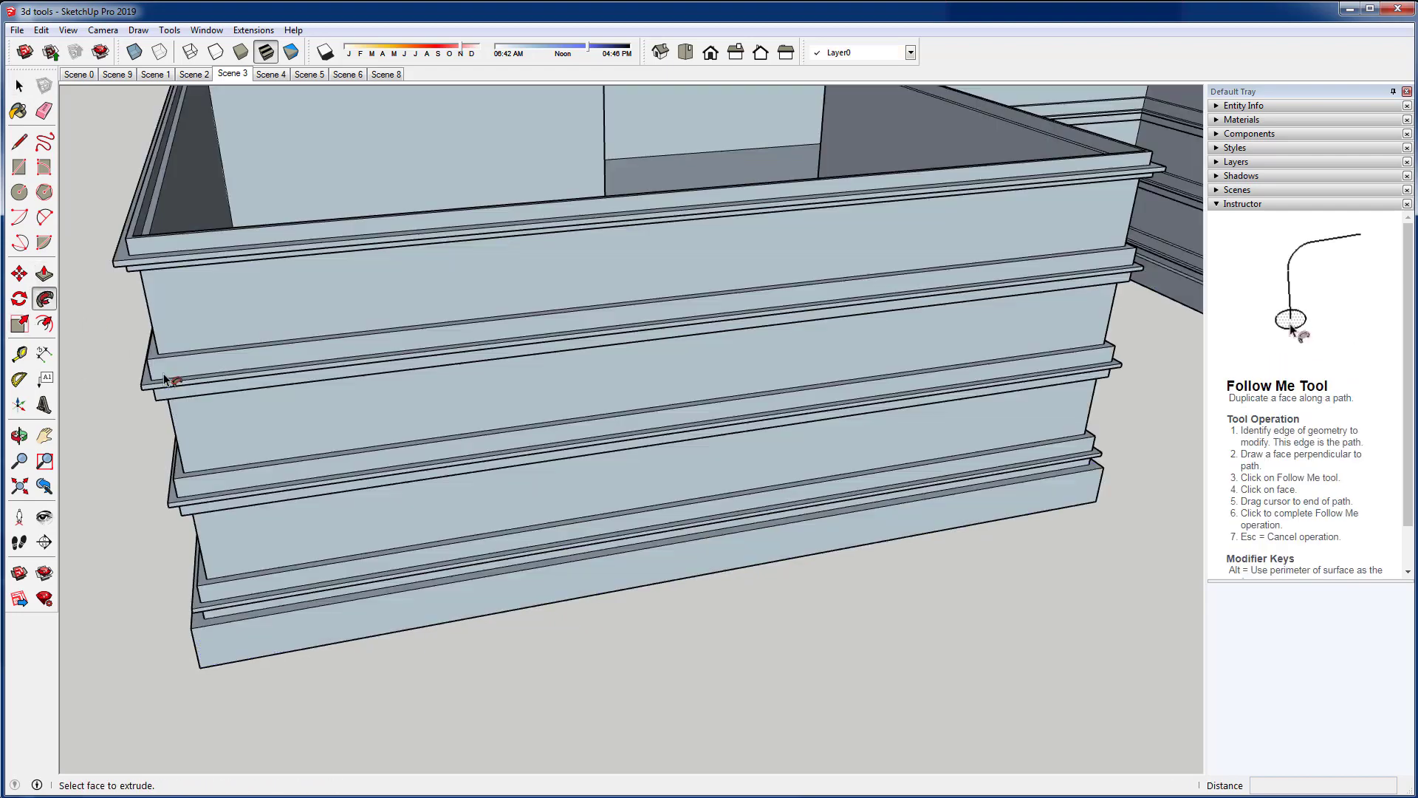
{"action": "scroll", "coordinate": [255, 530], "scroll_direction": "down", "scroll_amount": 5}
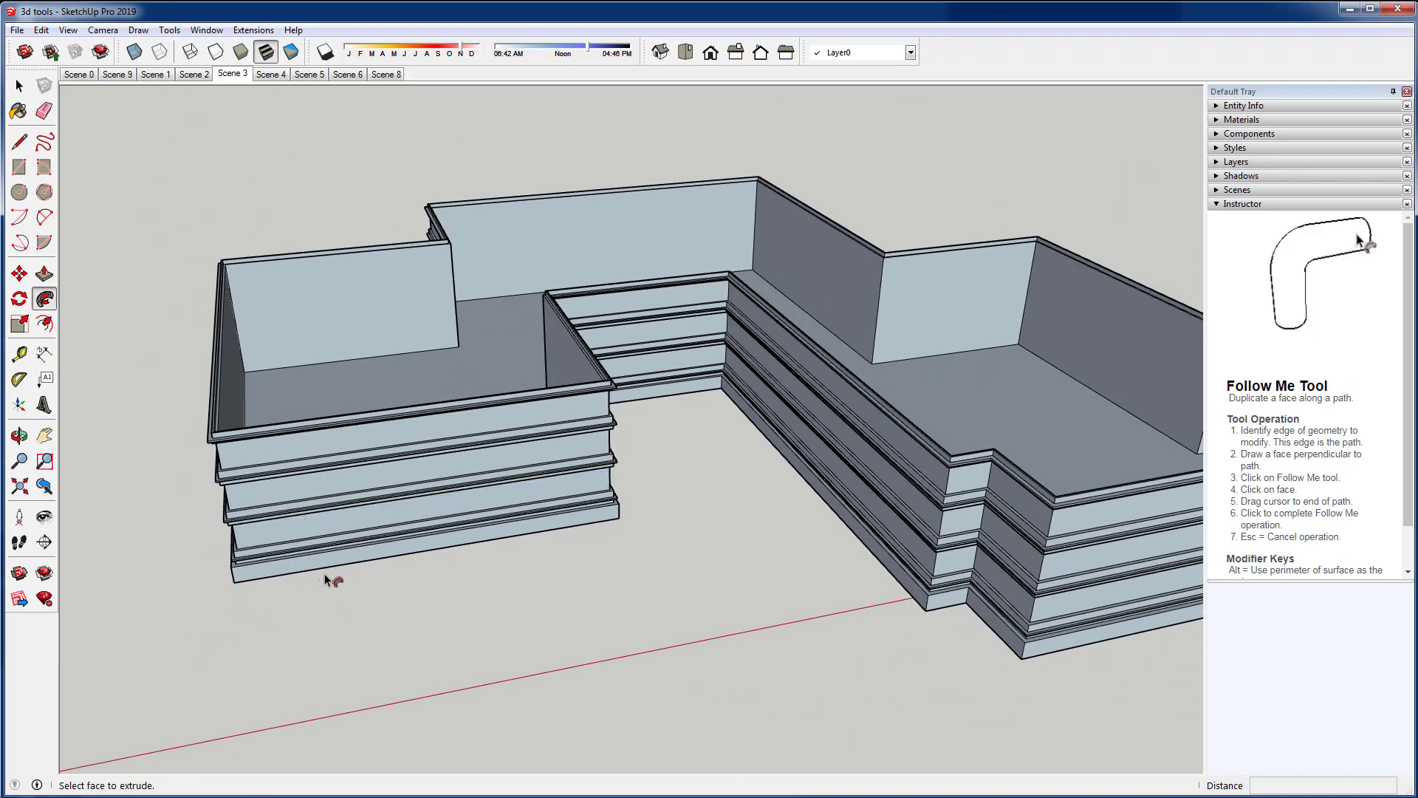
{"action": "middle_click_drag", "start_coordinate": [329, 580], "coordinate": [374, 402]}
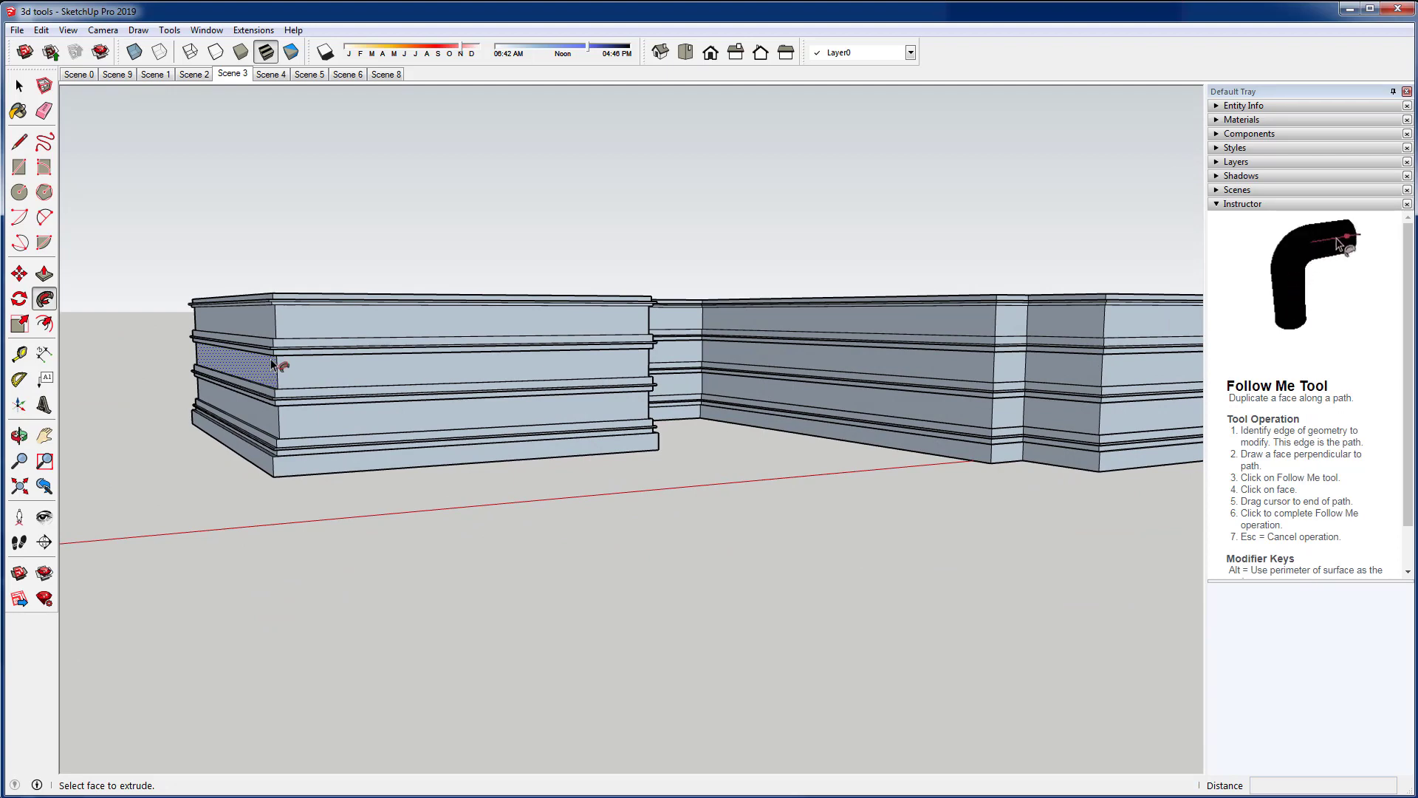
{"action": "scroll", "coordinate": [305, 333], "scroll_direction": "up", "scroll_amount": 1}
{"action": "scroll", "coordinate": [305, 333], "scroll_direction": "up", "scroll_amount": 2}
Draw a line between two adjacent inner corners along the wall top to close the building with a flat roof face
{"action": "middle_click_drag", "start_coordinate": [320, 393], "coordinate": [526, 565]}
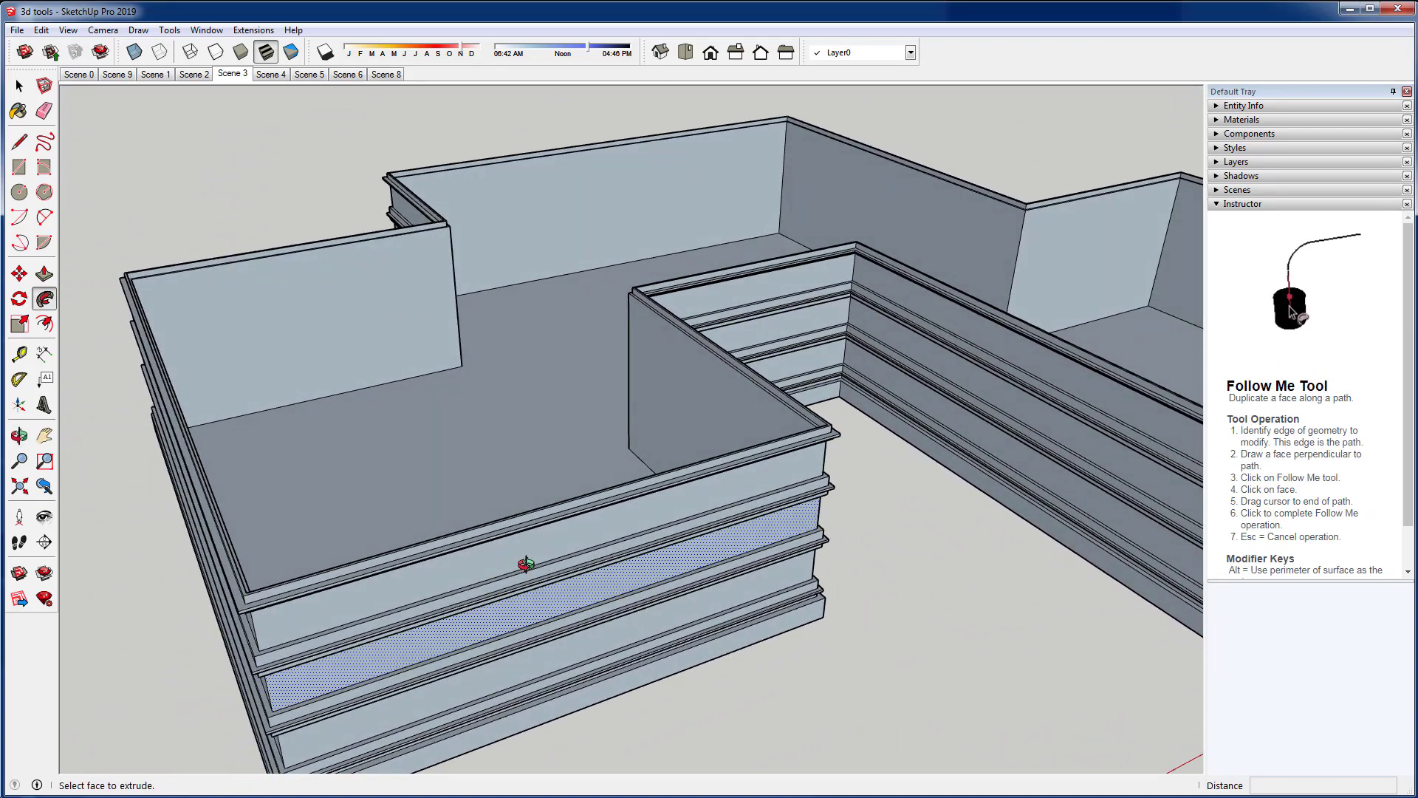
{"action": "left_click", "coordinate": [19, 141]}
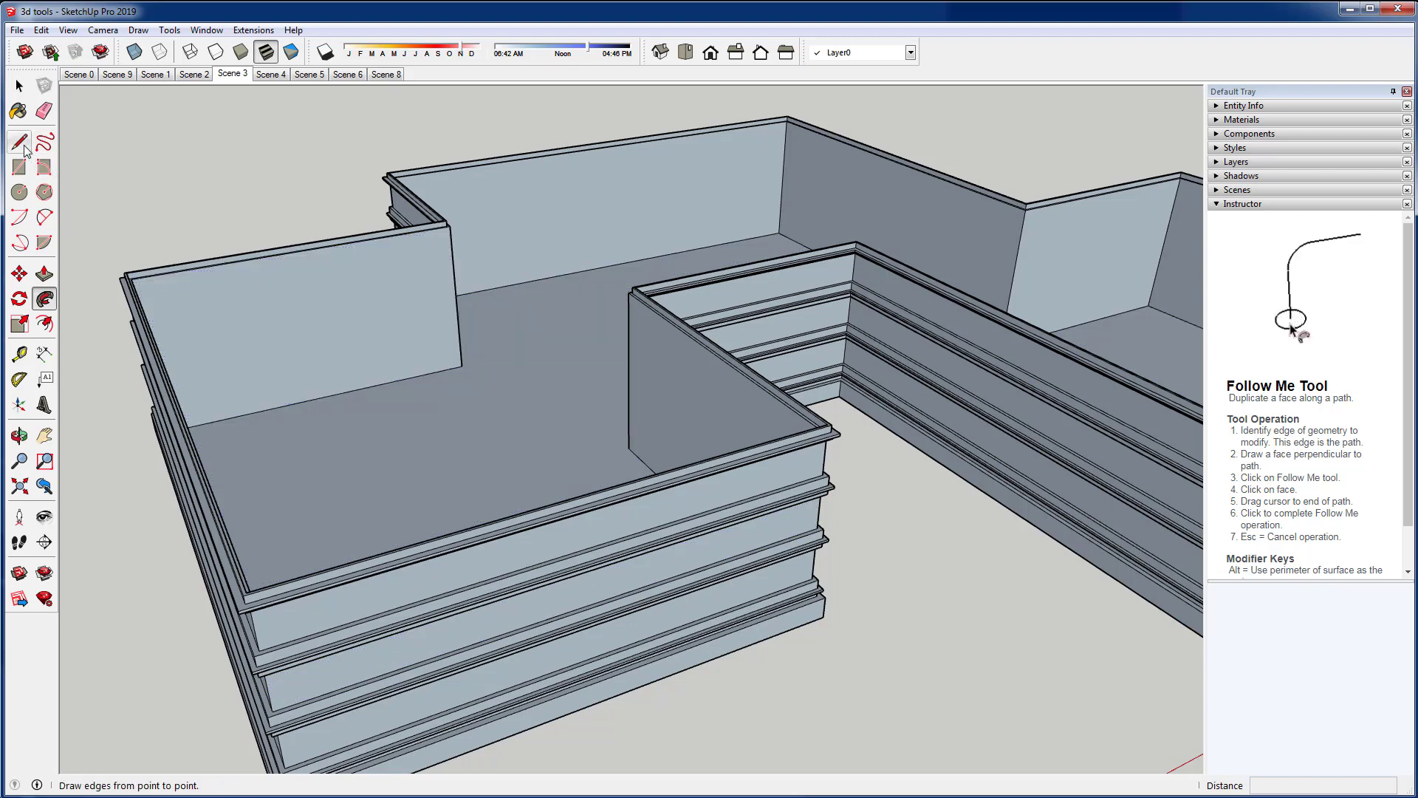
{"action": "scroll", "coordinate": [154, 251], "scroll_direction": "up", "scroll_amount": 3}
{"action": "scroll", "coordinate": [155, 251], "scroll_direction": "up", "scroll_amount": 2}
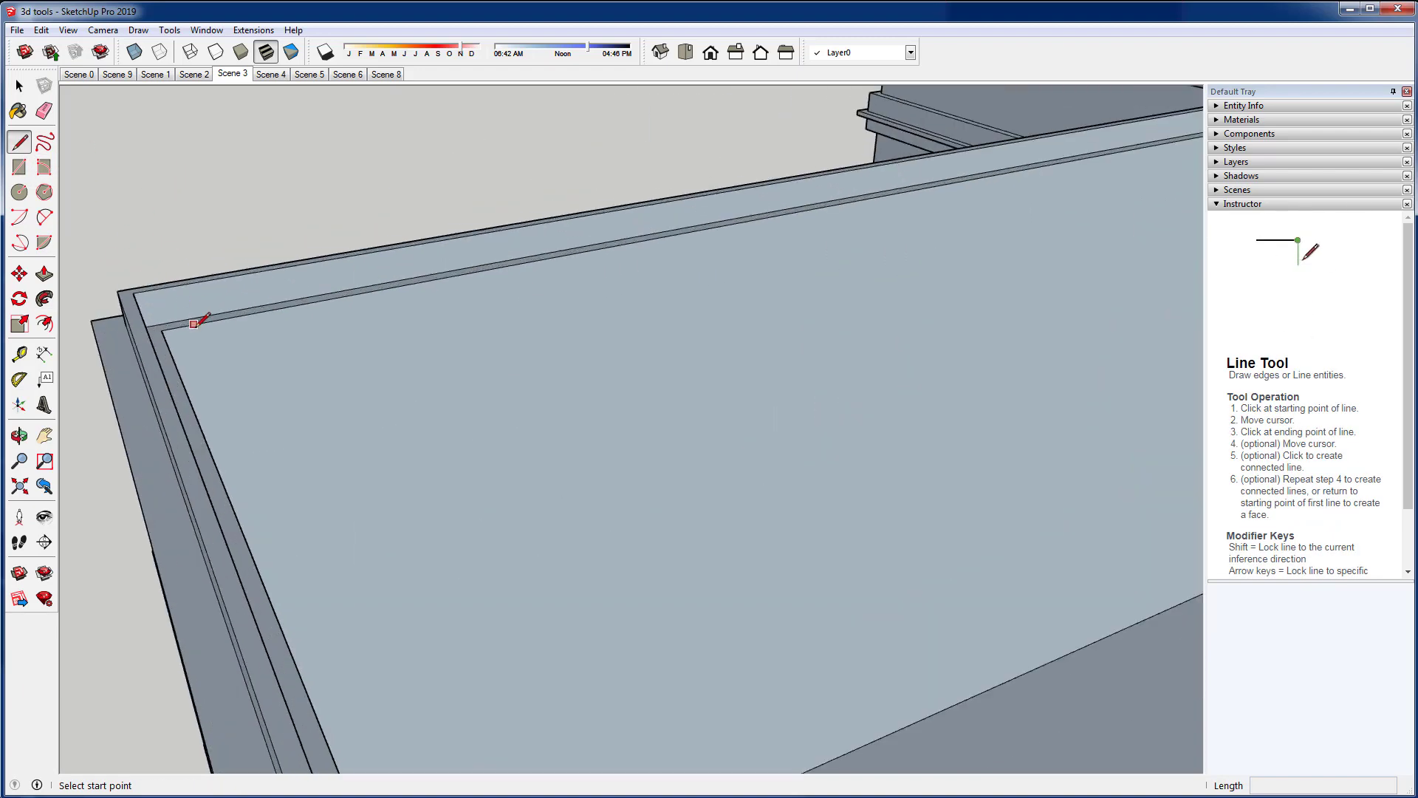
{"action": "scroll", "coordinate": [22, 408], "scroll_direction": "down", "scroll_amount": 4}
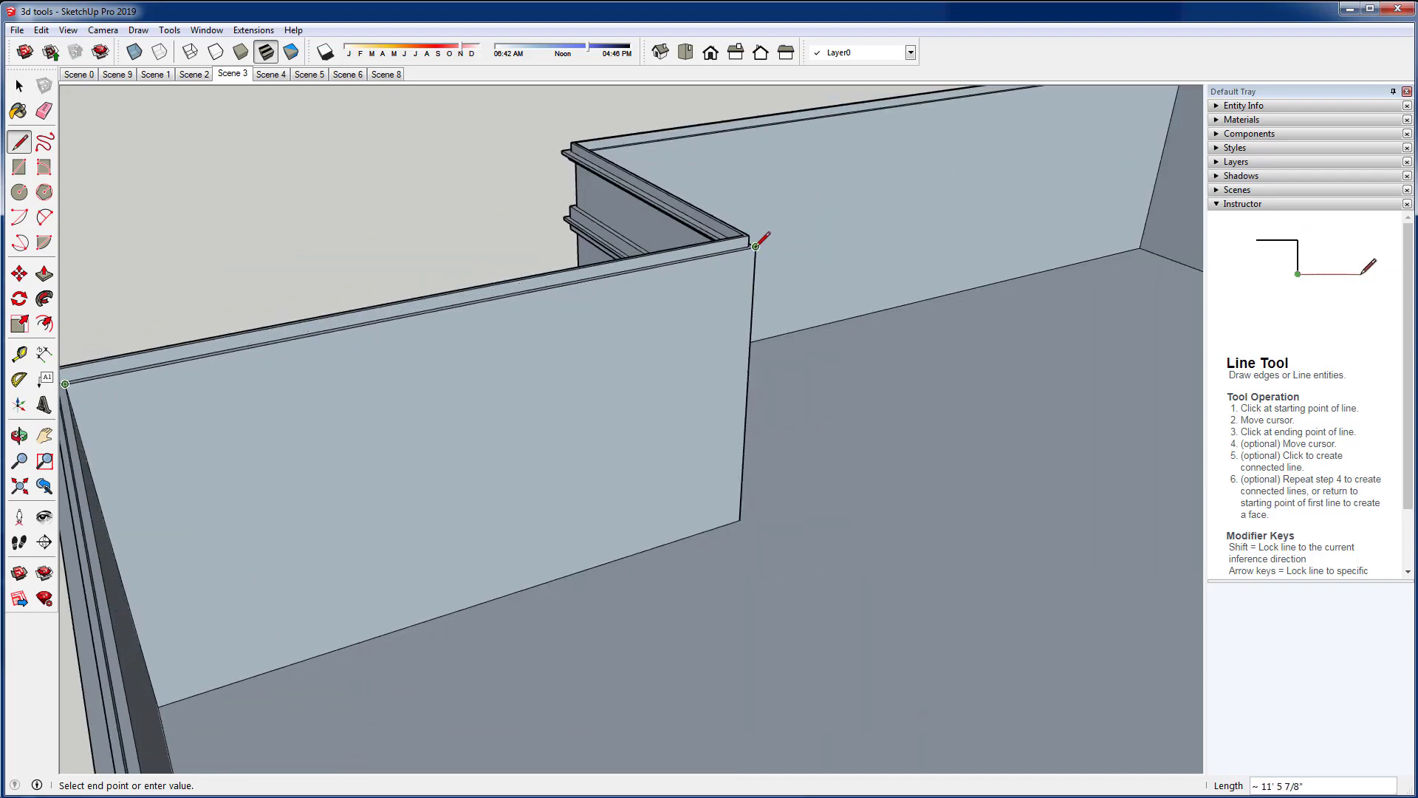
{"action": "key", "text": "Escape"}
{"action": "scroll", "coordinate": [768, 240], "scroll_direction": "down", "scroll_amount": 6}
{"action": "middle_click_drag", "start_coordinate": [805, 231], "coordinate": [516, 300]}
{"action": "middle_click_drag", "start_coordinate": [634, 384], "coordinate": [587, 369]}
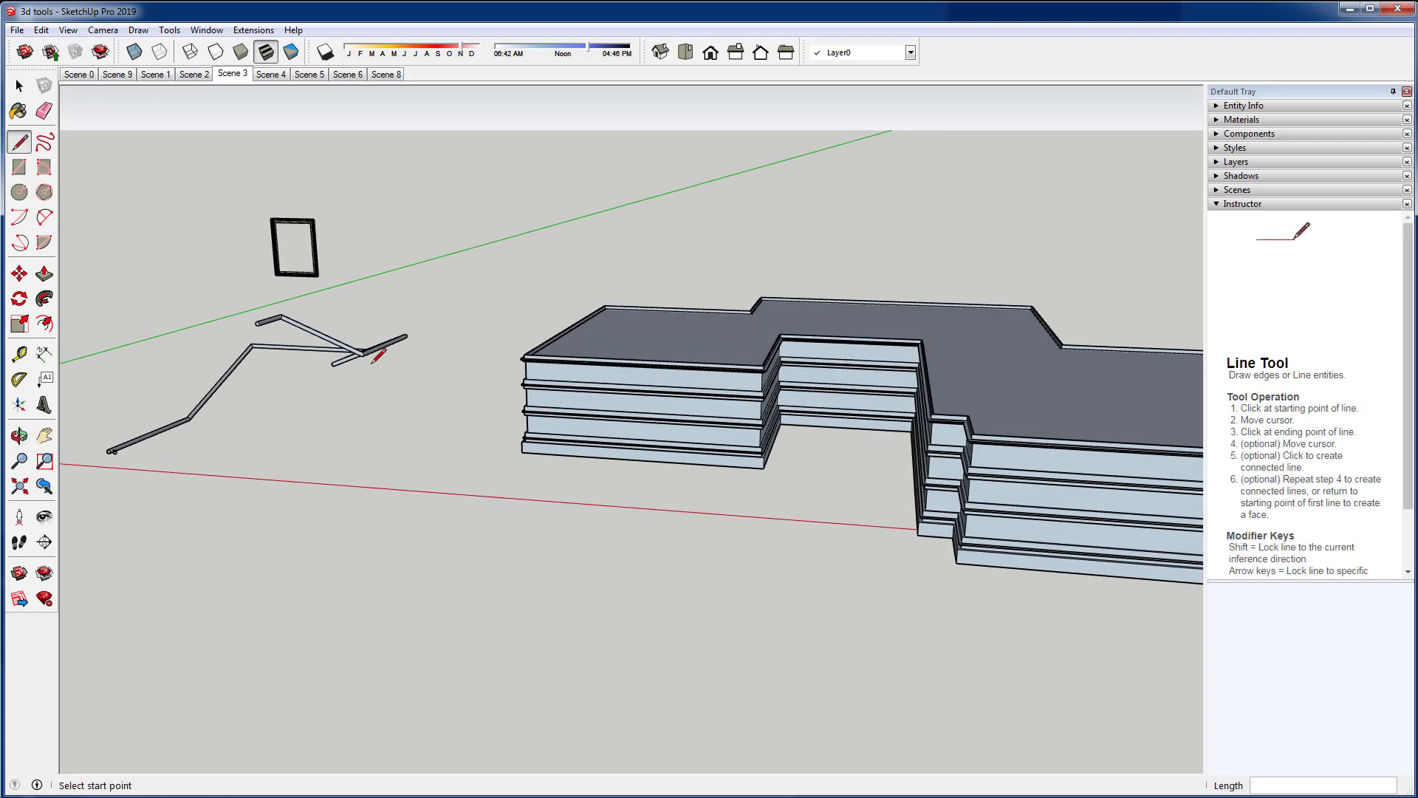
{"action": "scroll", "coordinate": [372, 362], "scroll_direction": "down", "scroll_amount": 2}
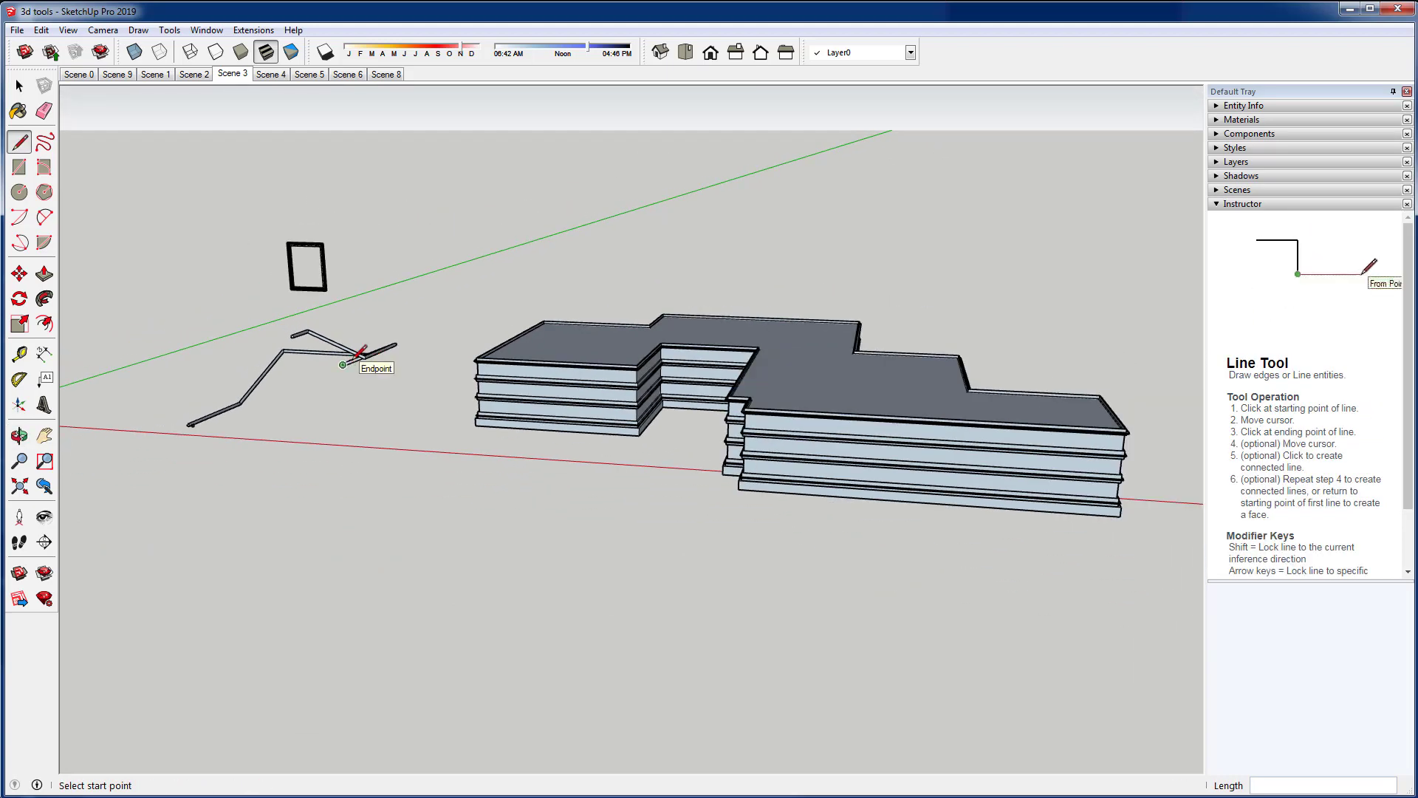
Open Scene 4 and sweep the upright triangle around the preselected circular face with Follow Me to form a cone
{"action": "left_click", "coordinate": [270, 75]}
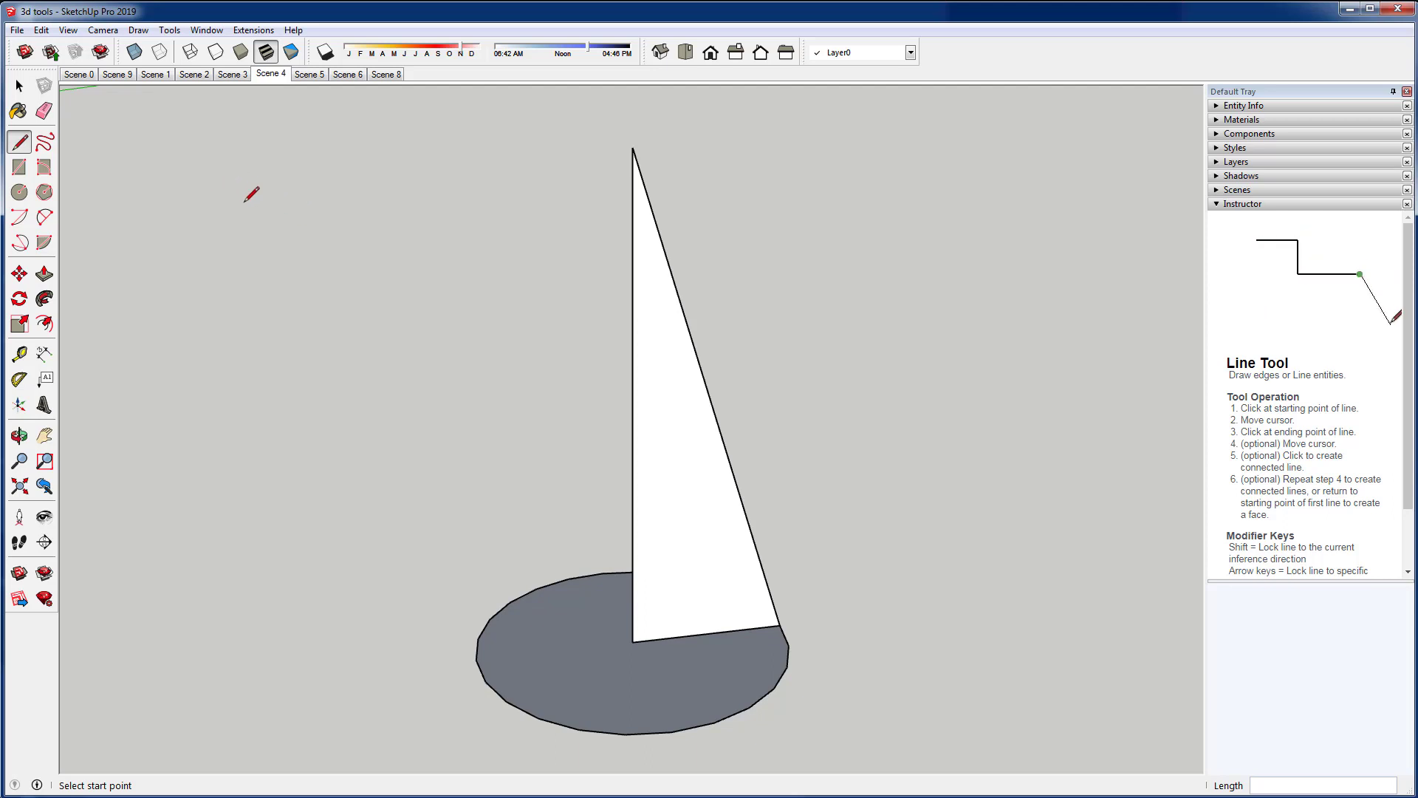
{"action": "left_click", "coordinate": [20, 86]}
{"action": "left_click", "coordinate": [609, 672]}
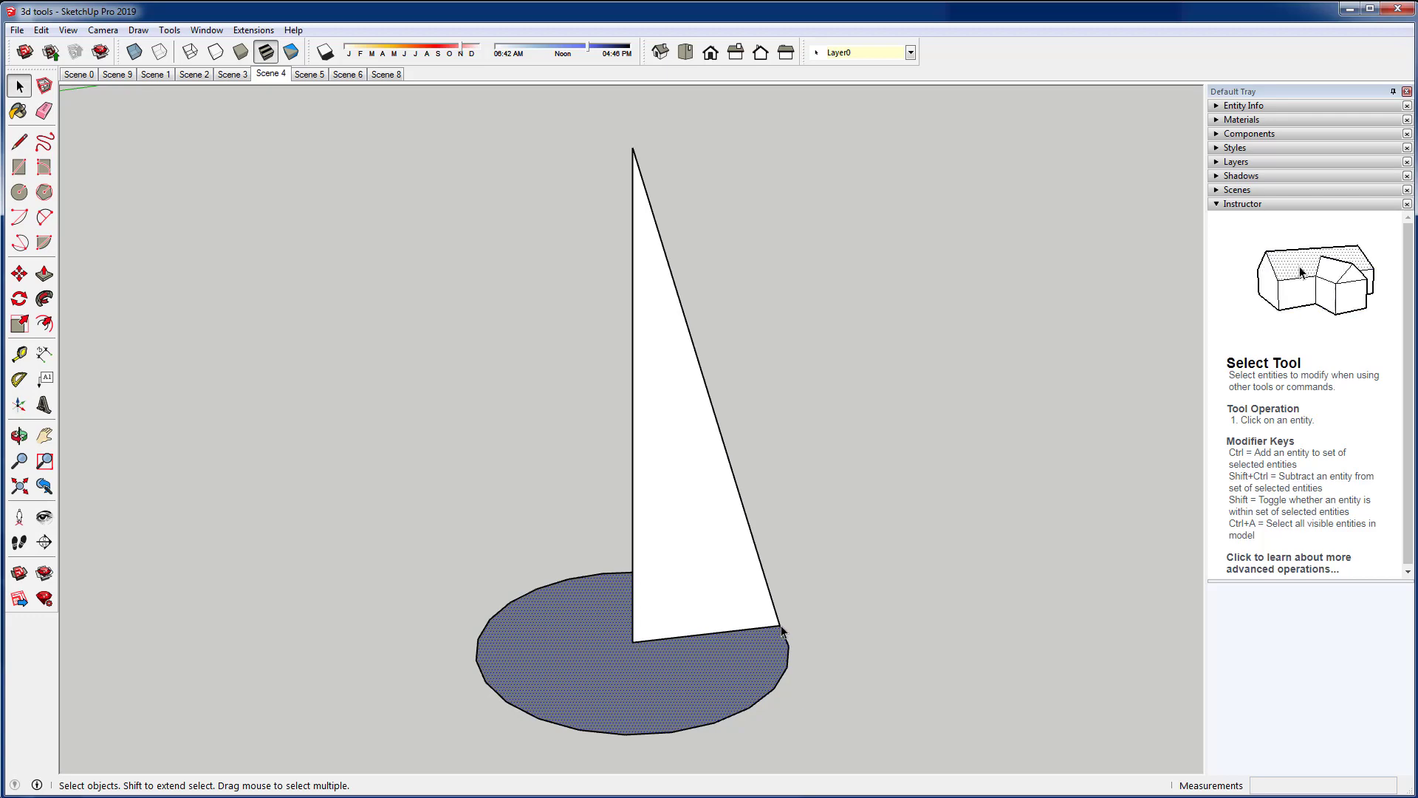
{"action": "left_click", "coordinate": [43, 299]}
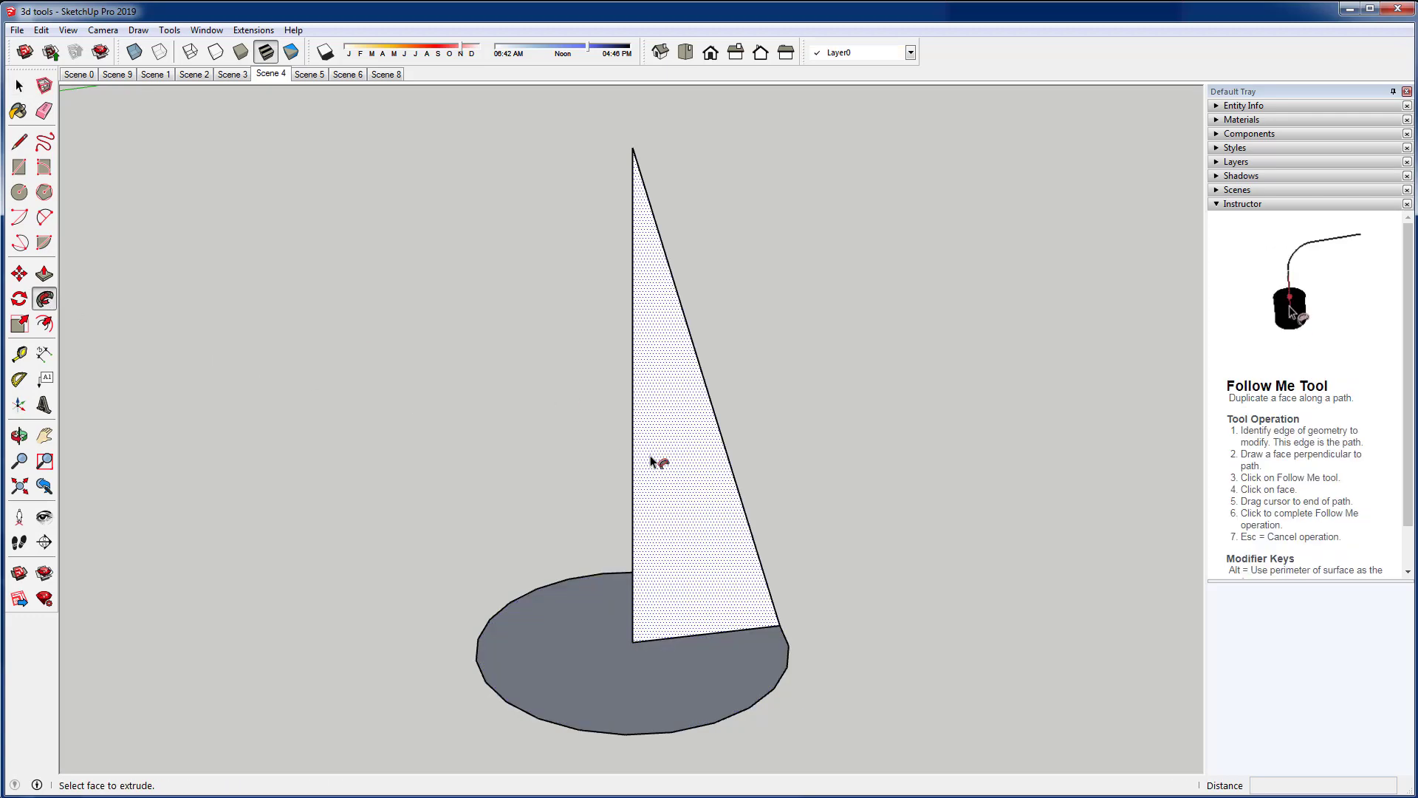
{"action": "left_click", "coordinate": [649, 465]}
{"action": "middle_click_drag", "start_coordinate": [804, 570], "coordinate": [549, 619]}
{"action": "scroll", "coordinate": [711, 474], "scroll_direction": "down", "scroll_amount": 1}
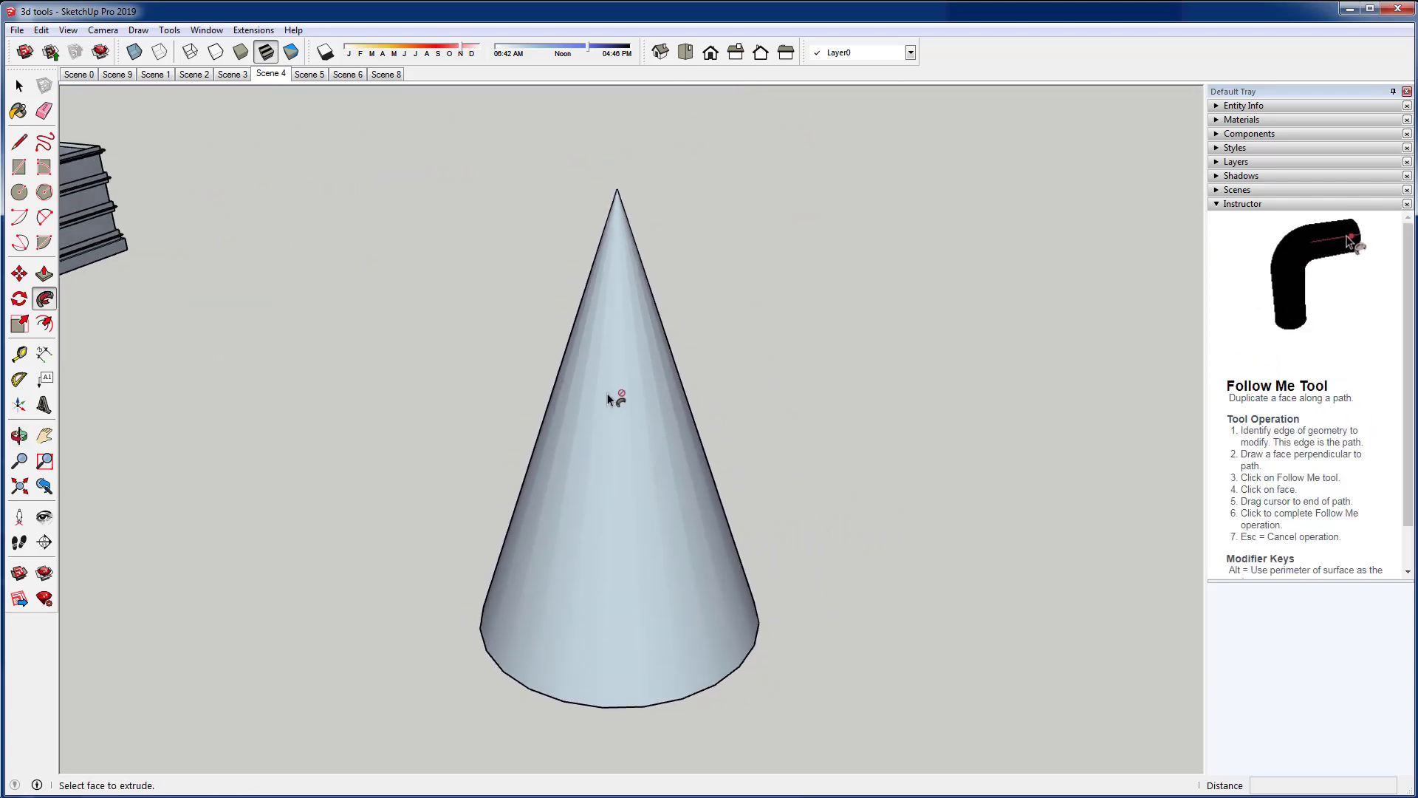
{"action": "scroll", "coordinate": [515, 399], "scroll_direction": "down", "scroll_amount": 3}
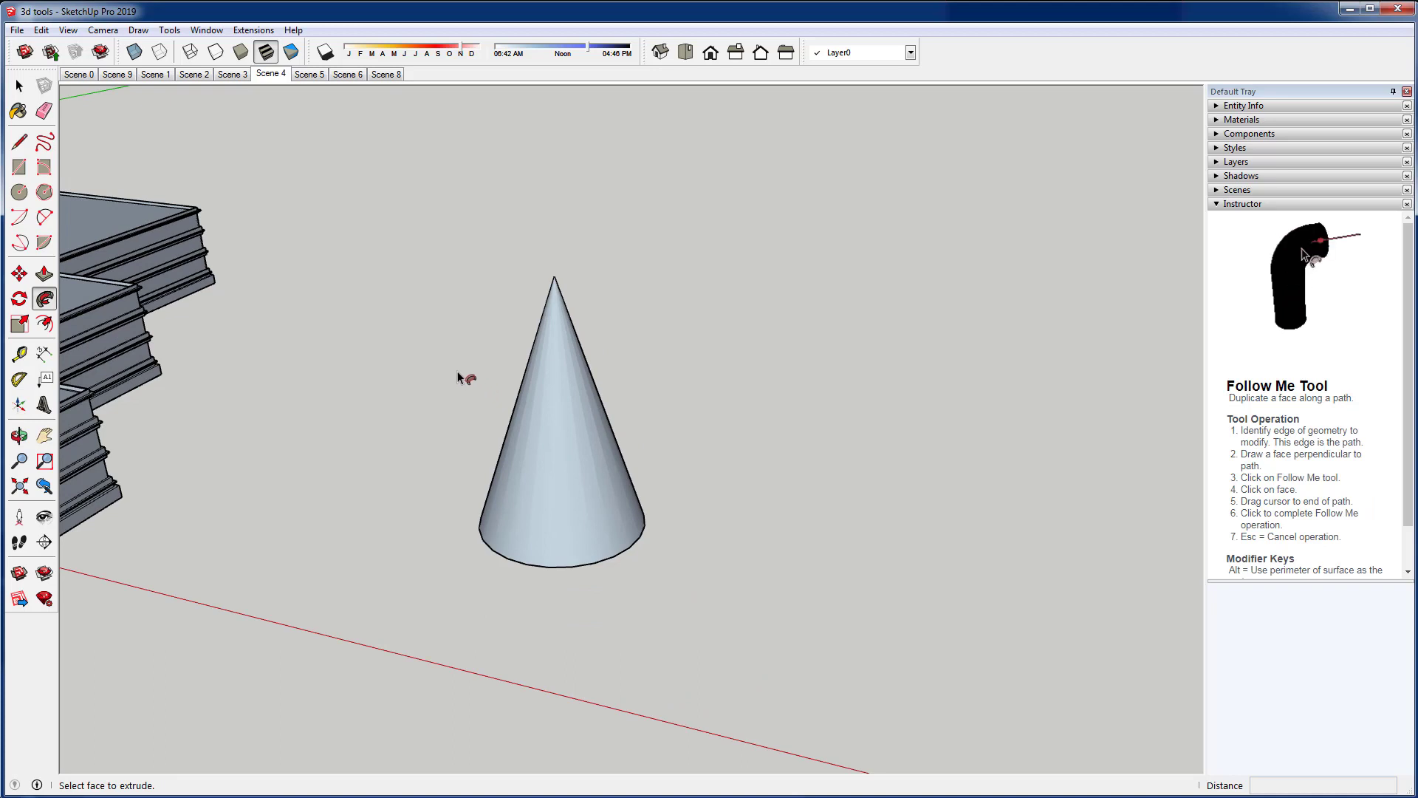
{"action": "scroll", "coordinate": [458, 376], "scroll_direction": "down", "scroll_amount": 1}
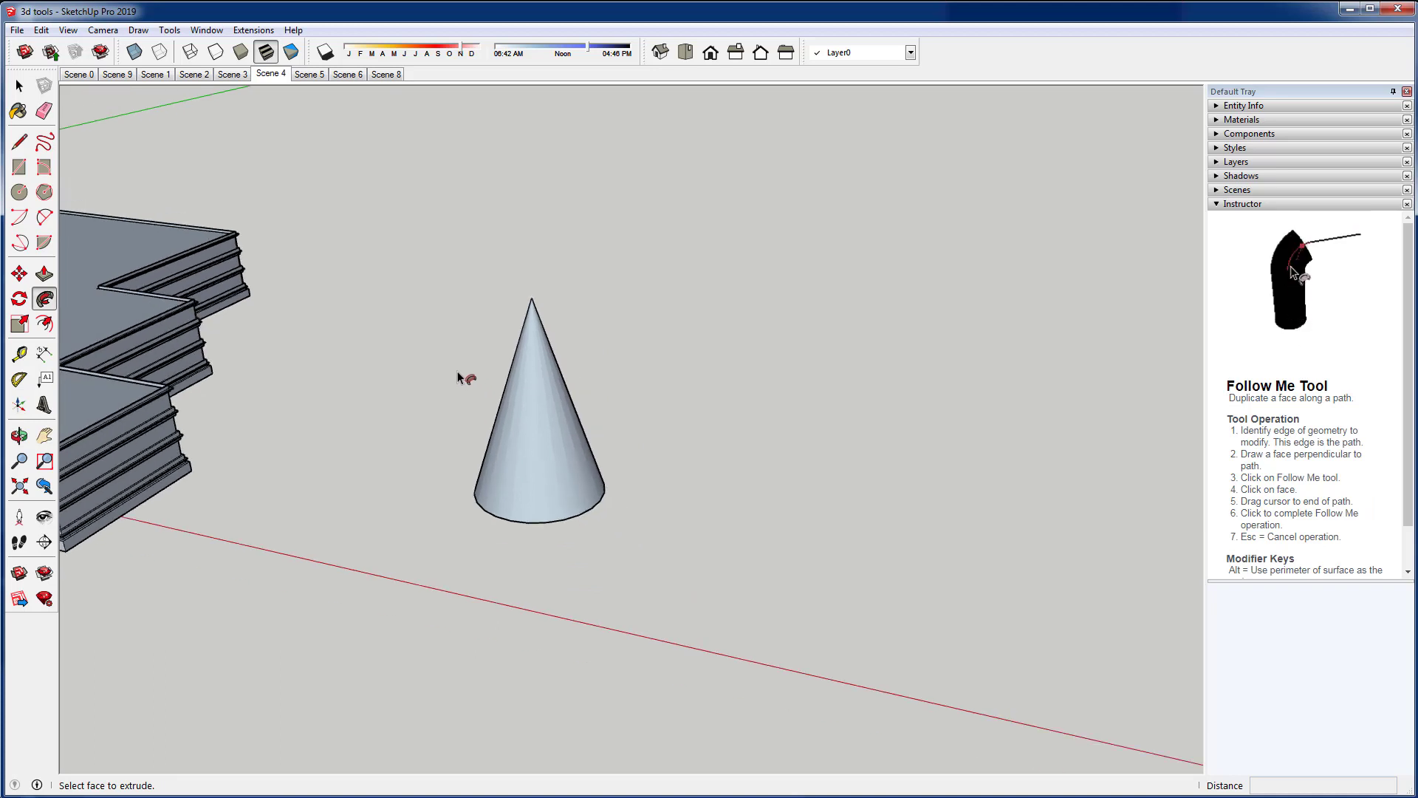
{"action": "scroll", "coordinate": [431, 361], "scroll_direction": "down", "scroll_amount": 3}
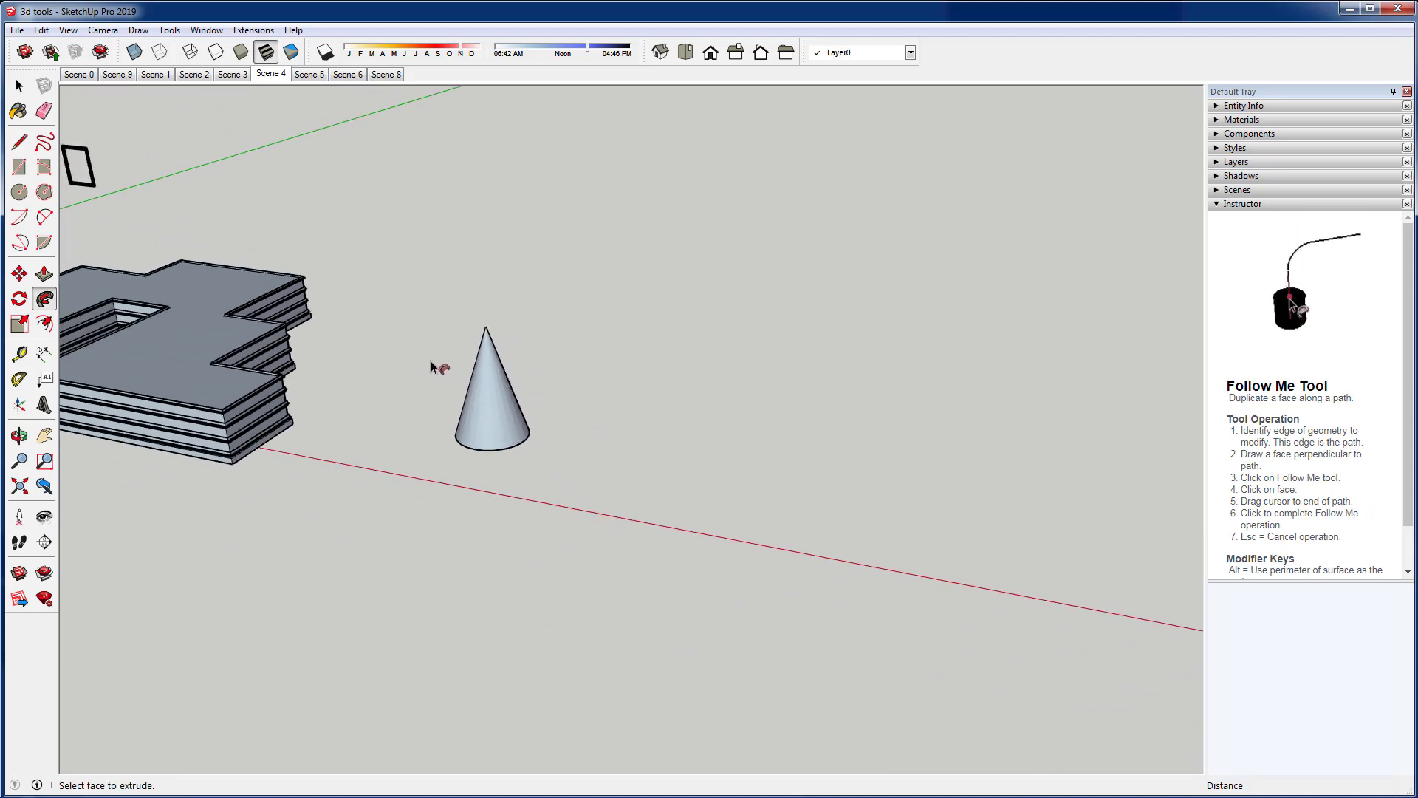
Open Scene 5 and sweep the thin curved profile around the preselected small circle with Follow Me to form a round vessel
{"action": "left_click", "coordinate": [309, 74]}
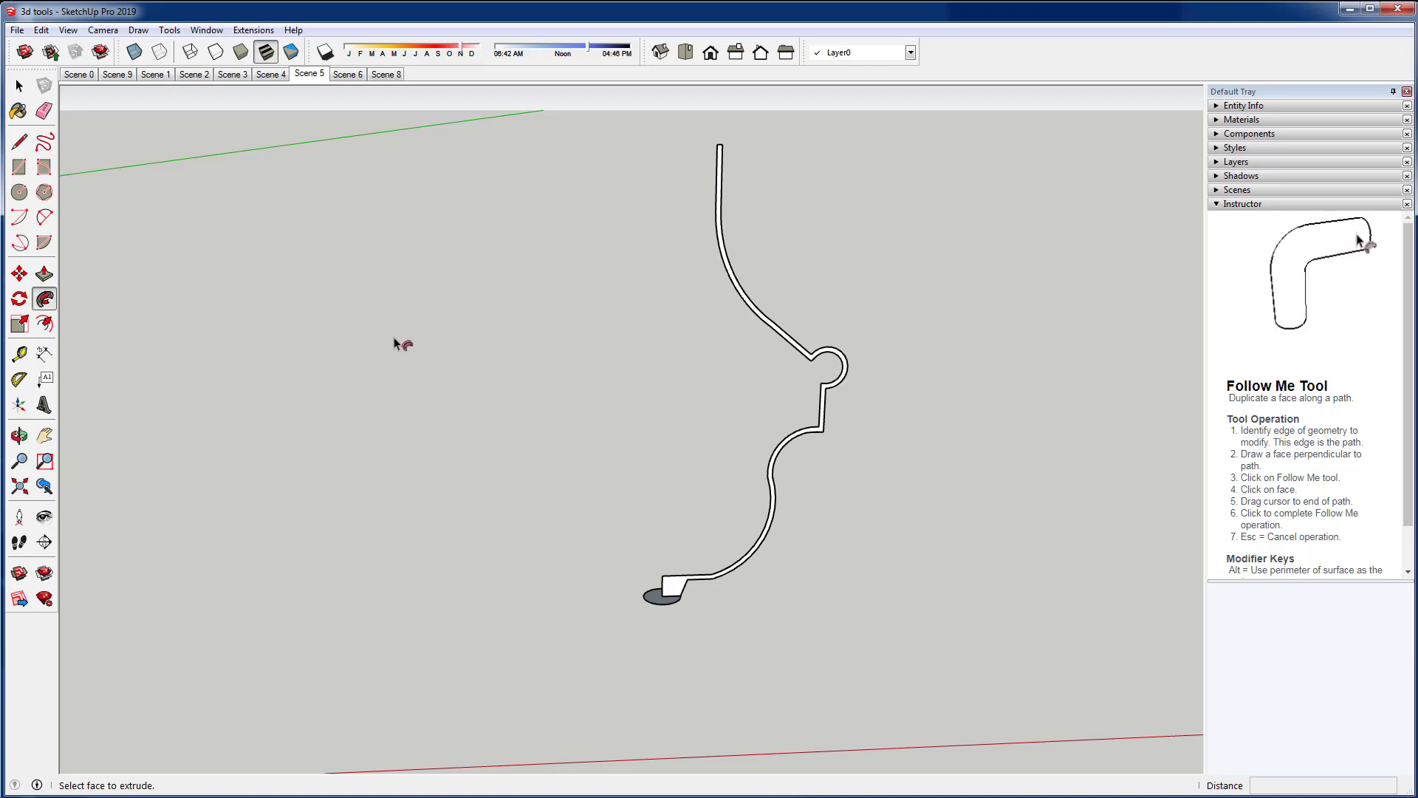
{"action": "left_click", "coordinate": [19, 86]}
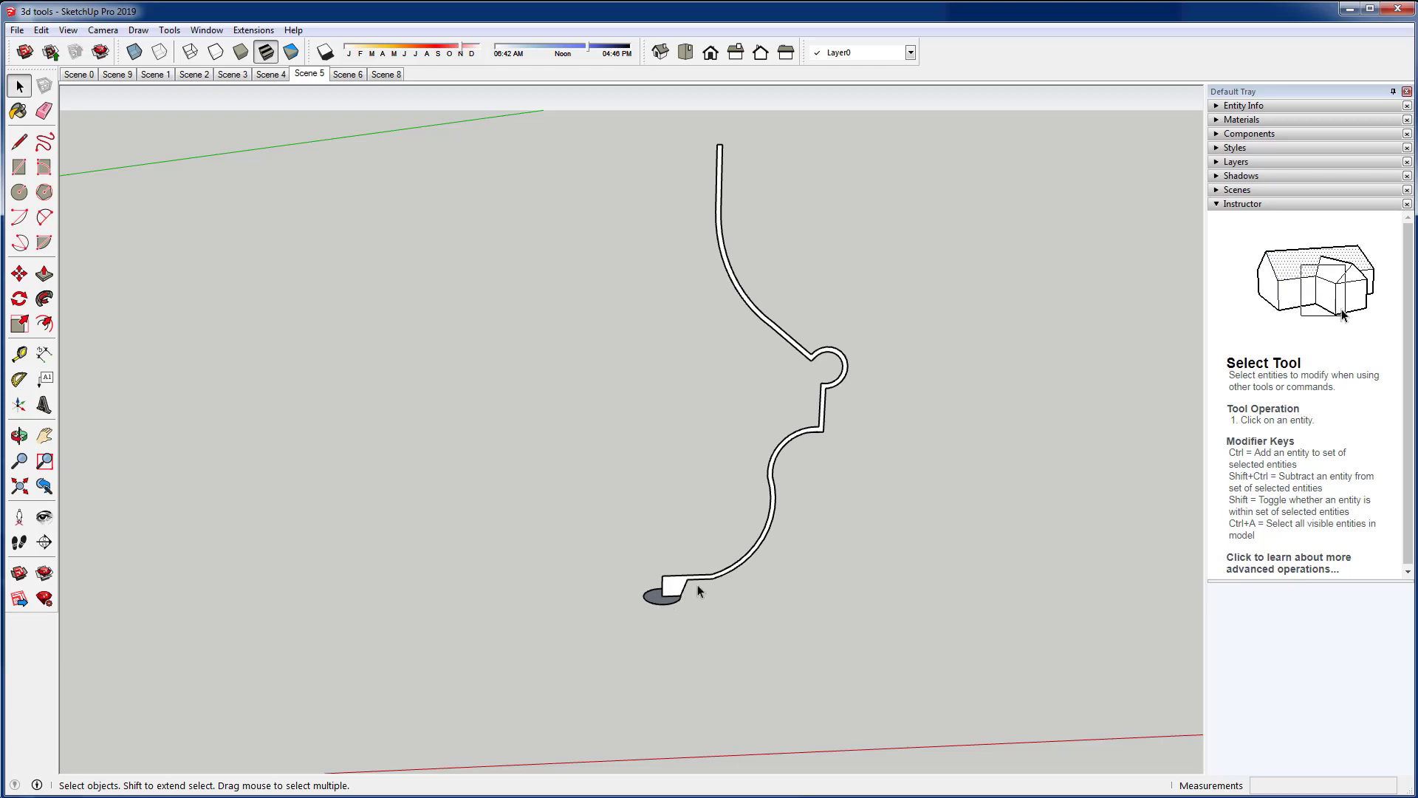
{"action": "left_click", "coordinate": [663, 602]}
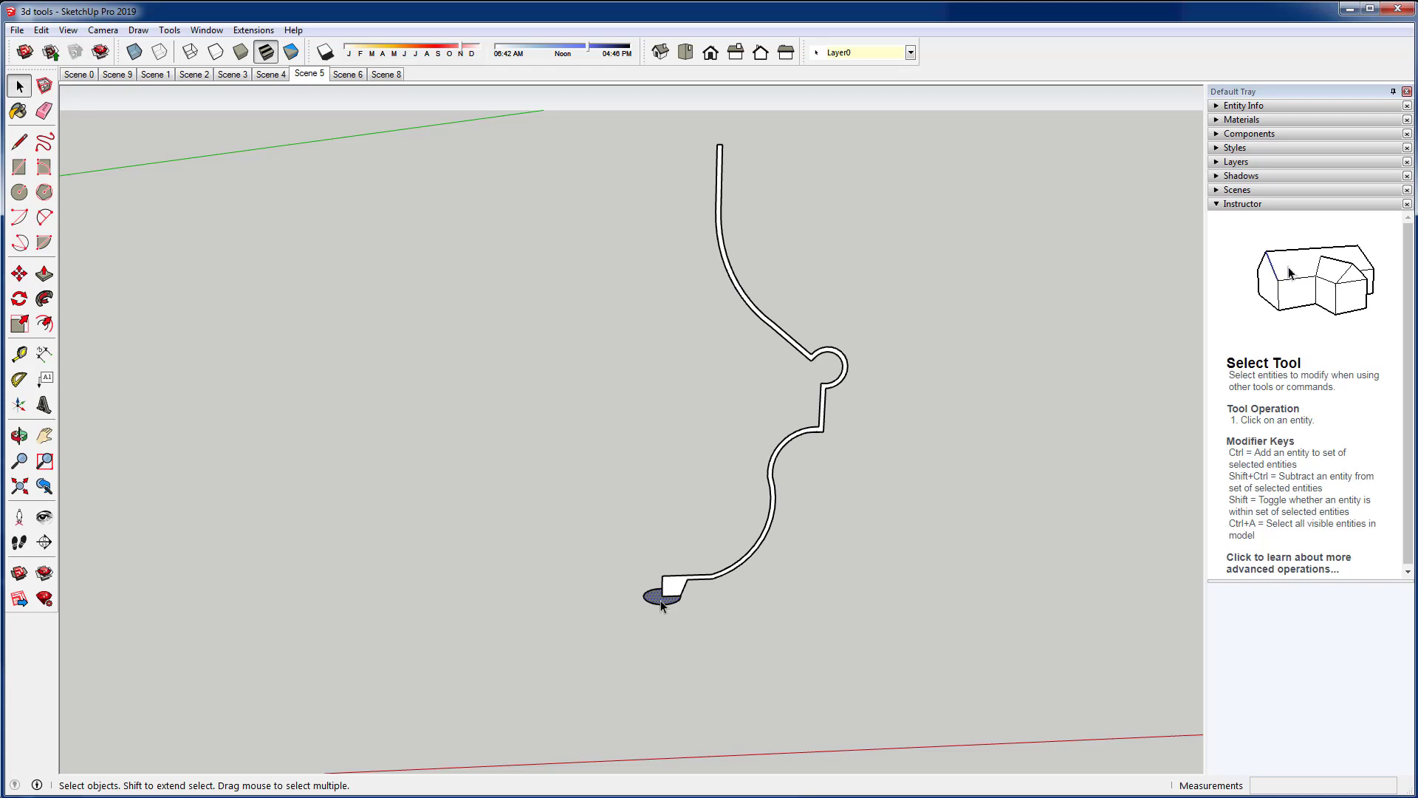
{"action": "left_click", "coordinate": [44, 299]}
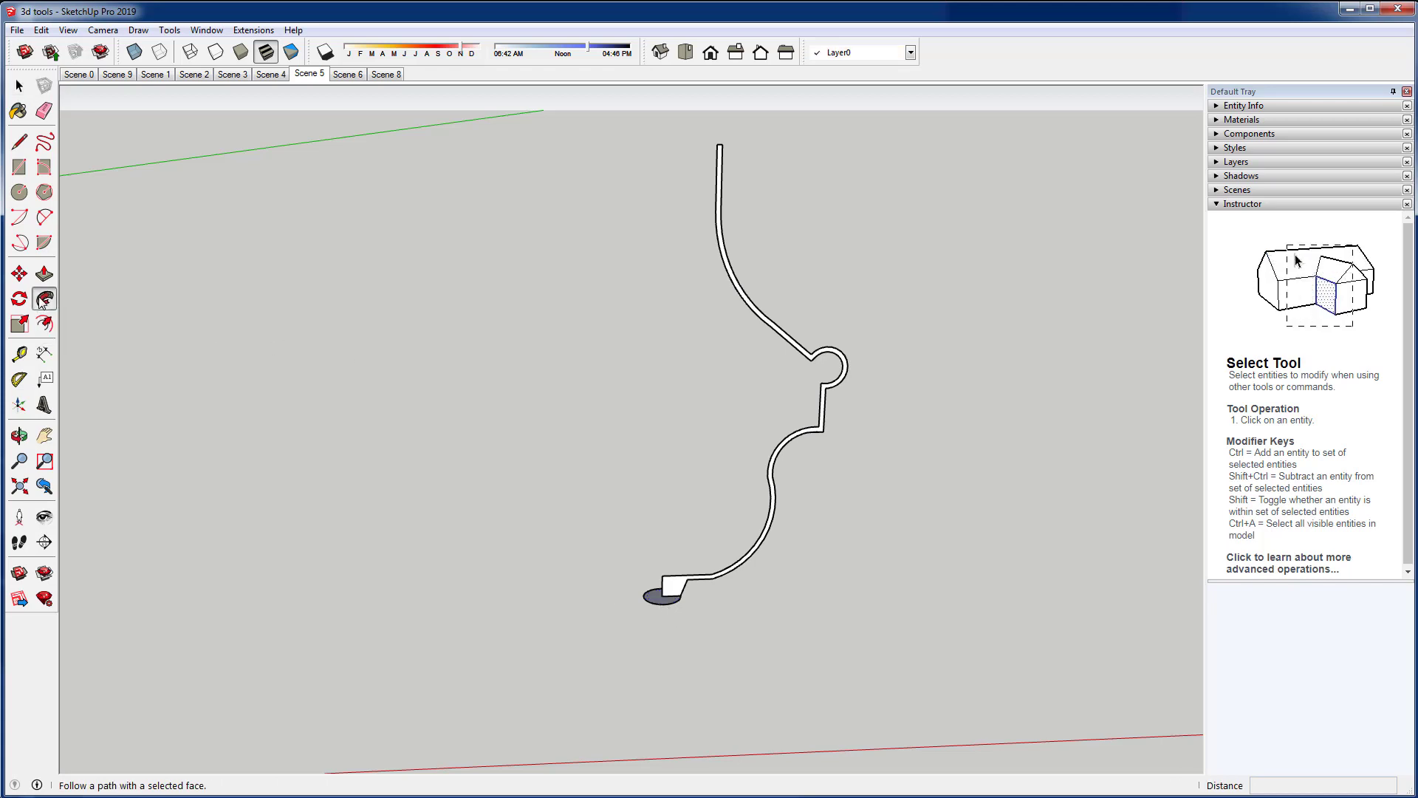
{"action": "left_click", "coordinate": [674, 582]}
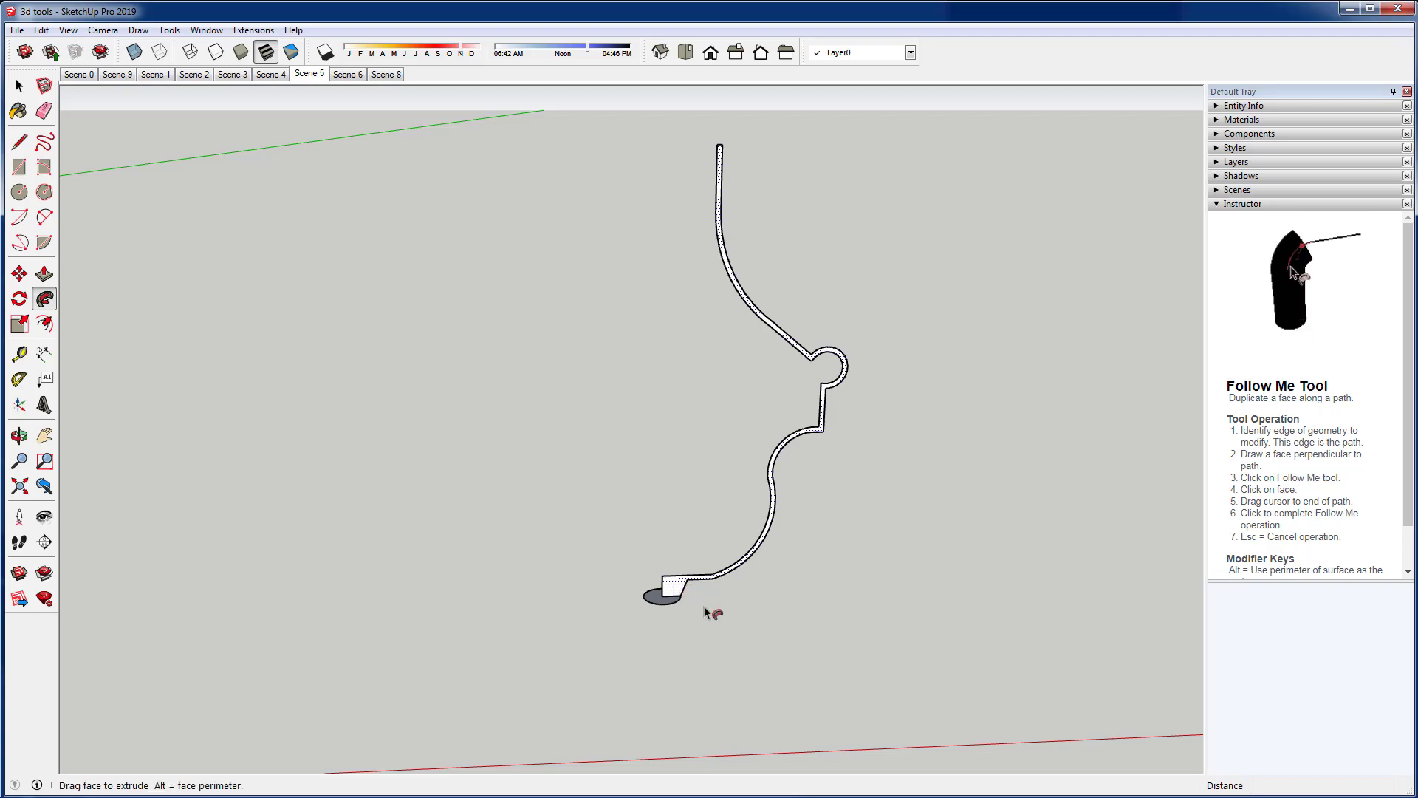
{"action": "middle_click_drag", "start_coordinate": [821, 494], "coordinate": [612, 471]}
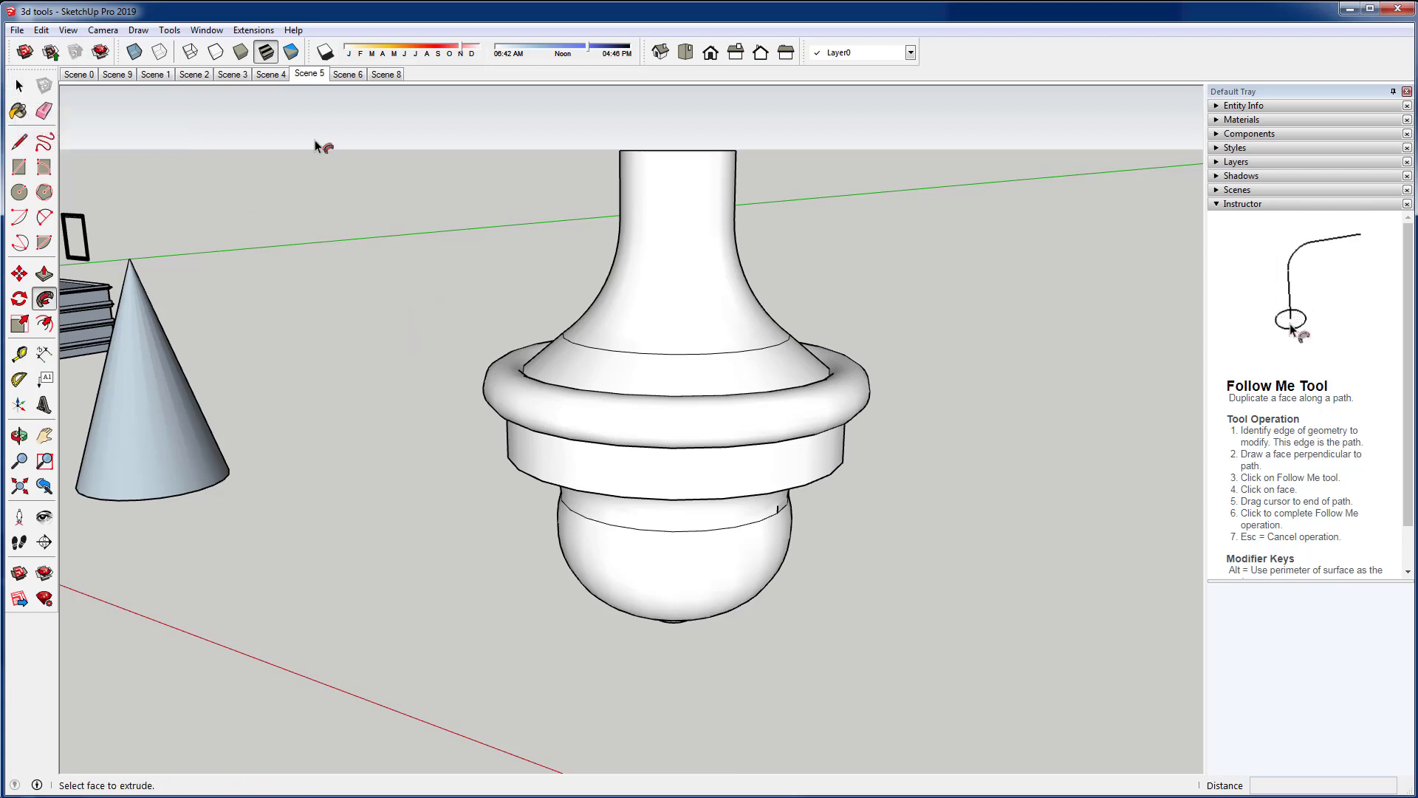
Open Scene 6 and rotate a copy of the horizontal circle 90 degrees about its centre so the copy stands upright
{"action": "left_click", "coordinate": [349, 75]}
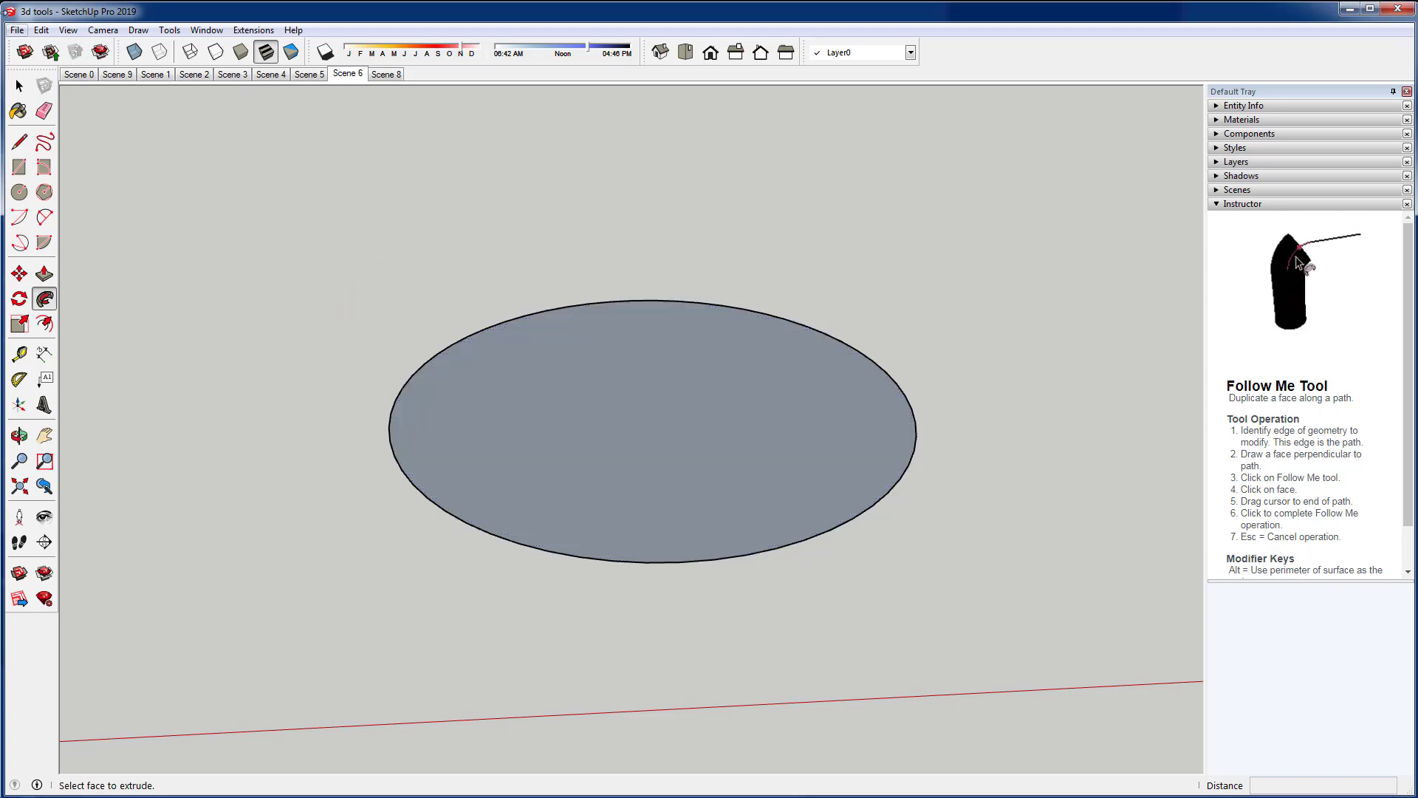
{"action": "left_click", "coordinate": [19, 85]}
{"action": "left_click", "coordinate": [682, 402]}
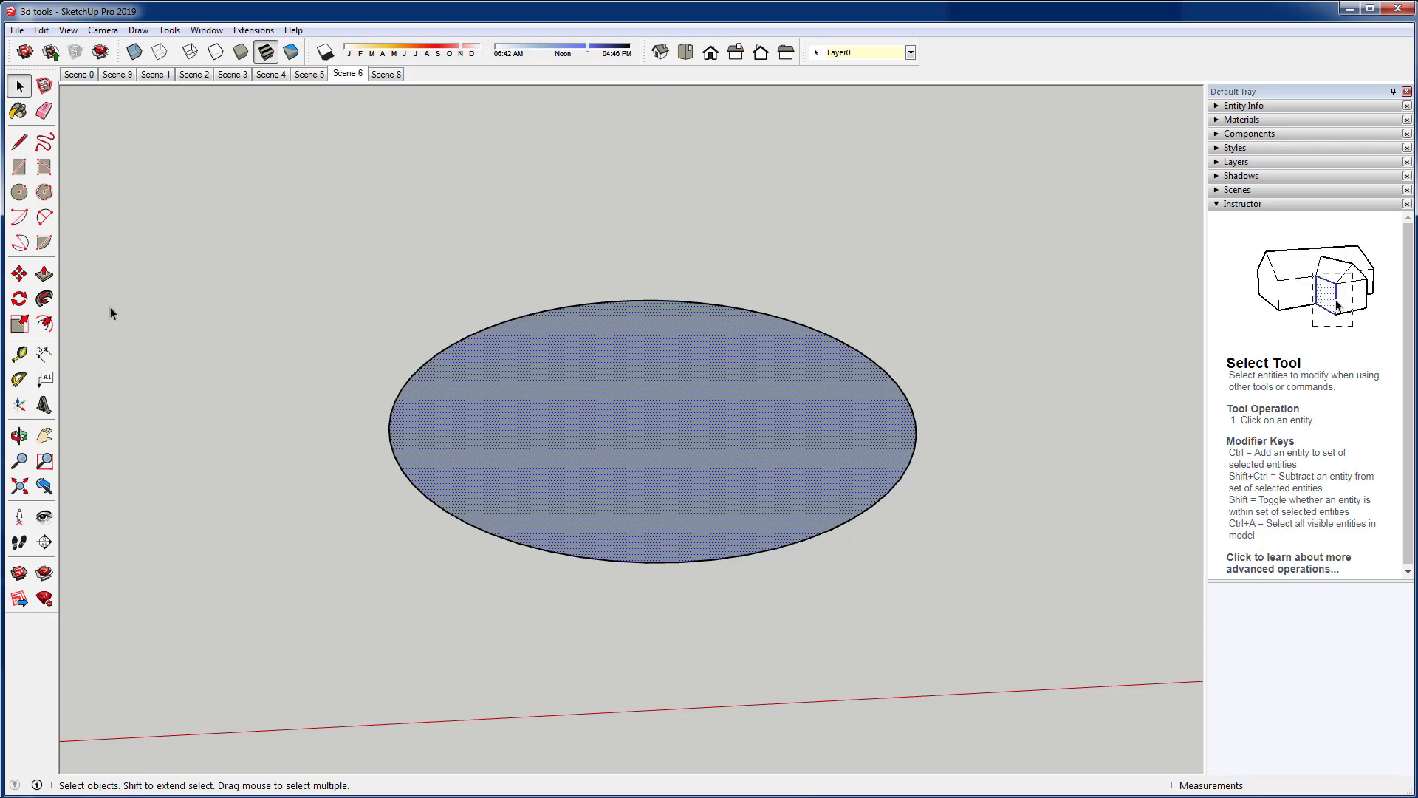
{"action": "left_click", "coordinate": [20, 298]}
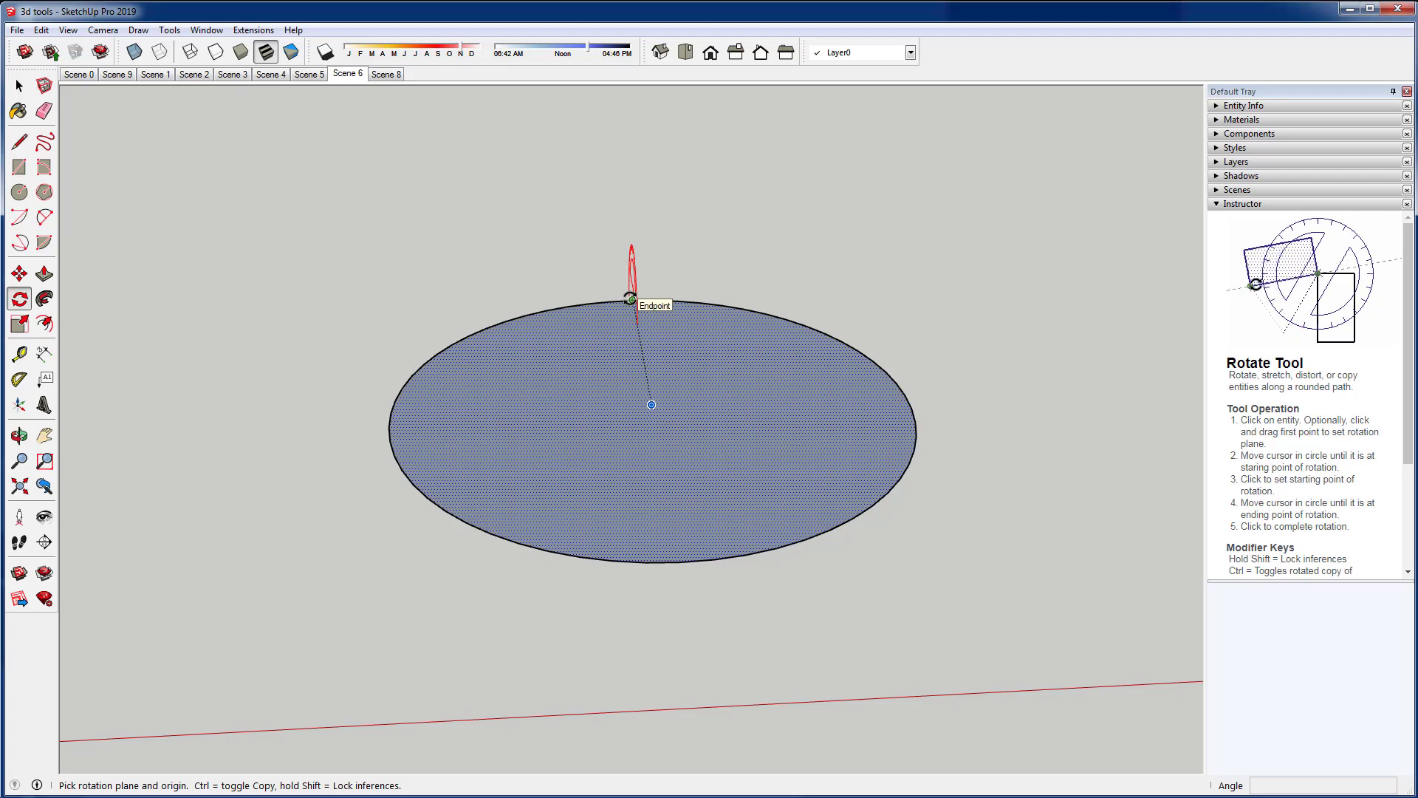
{"action": "middle_click_drag", "start_coordinate": [612, 332], "coordinate": [753, 326]}
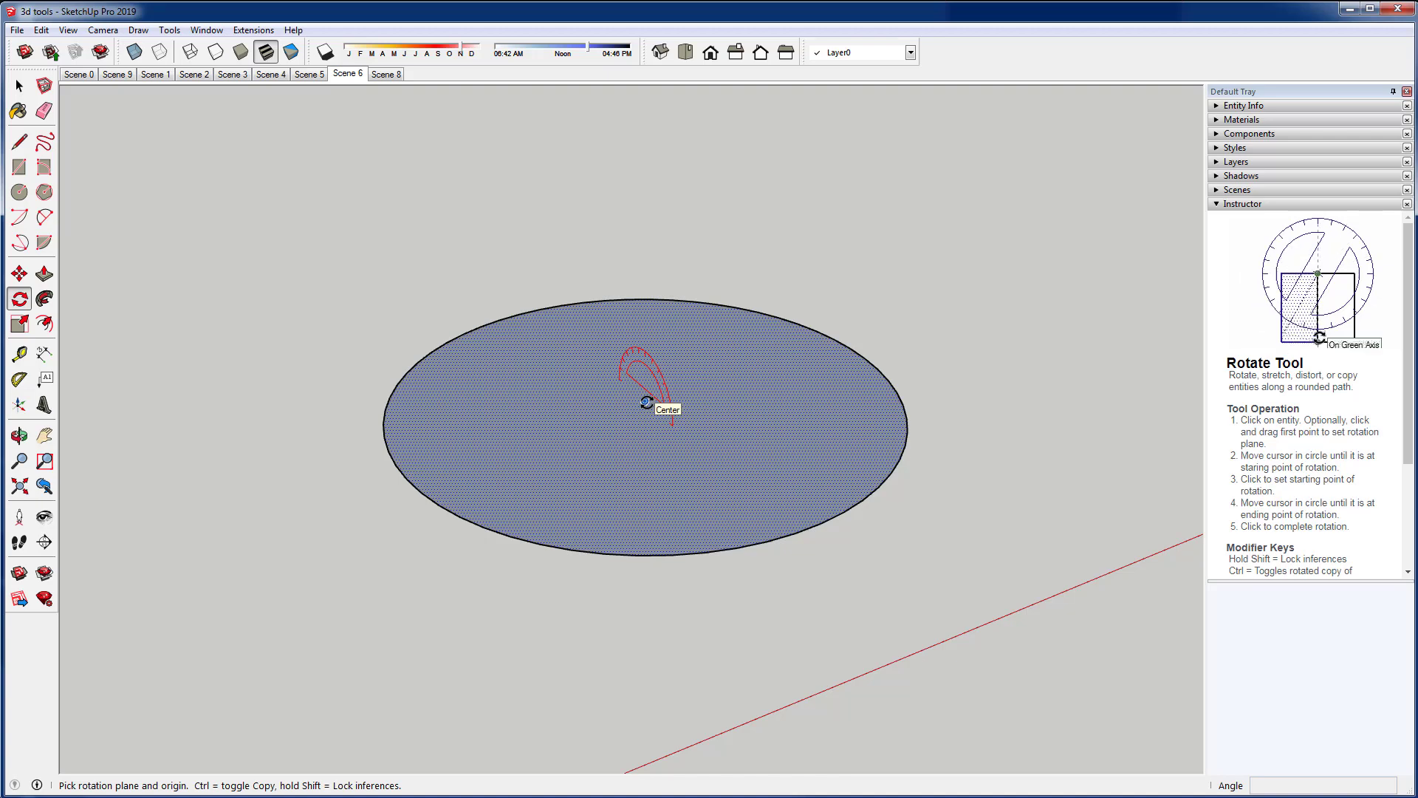
{"action": "left_click", "coordinate": [645, 401]}
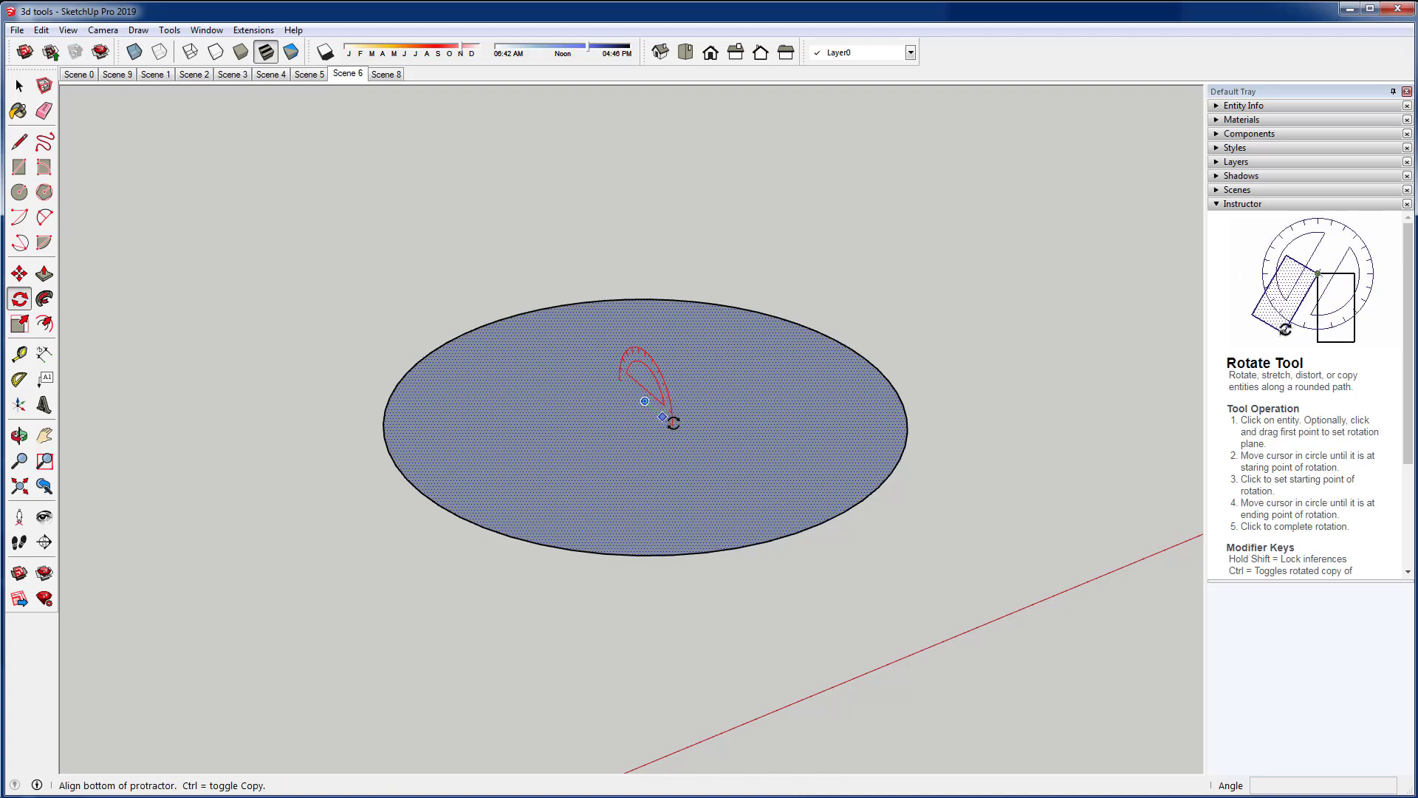
{"action": "left_click", "coordinate": [798, 533]}
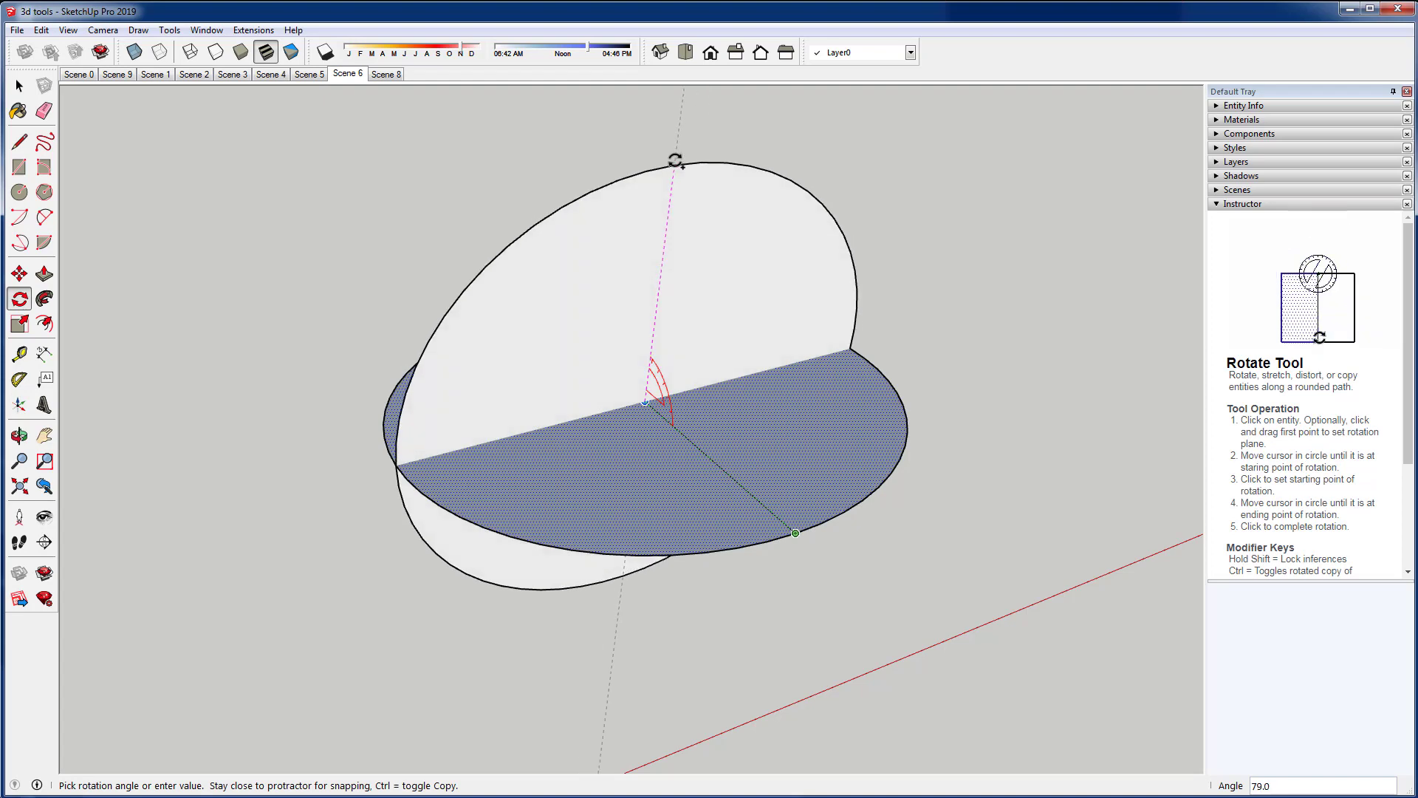
{"action": "left_click", "coordinate": [653, 125]}
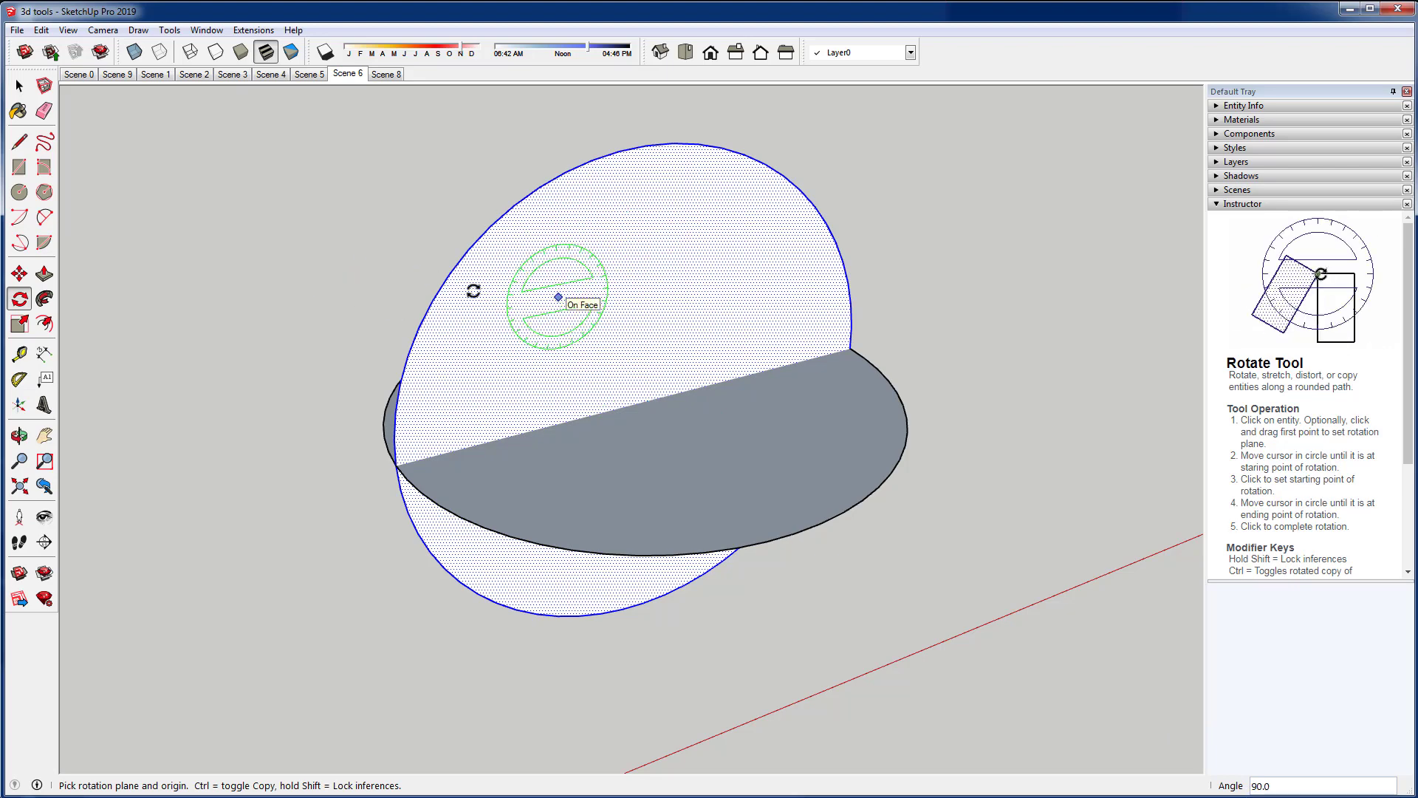
Sweep the horizontal circle around the upright circle's perimeter with Follow Me to form a sphere, and inspect it from several angles
{"action": "left_click", "coordinate": [44, 299]}
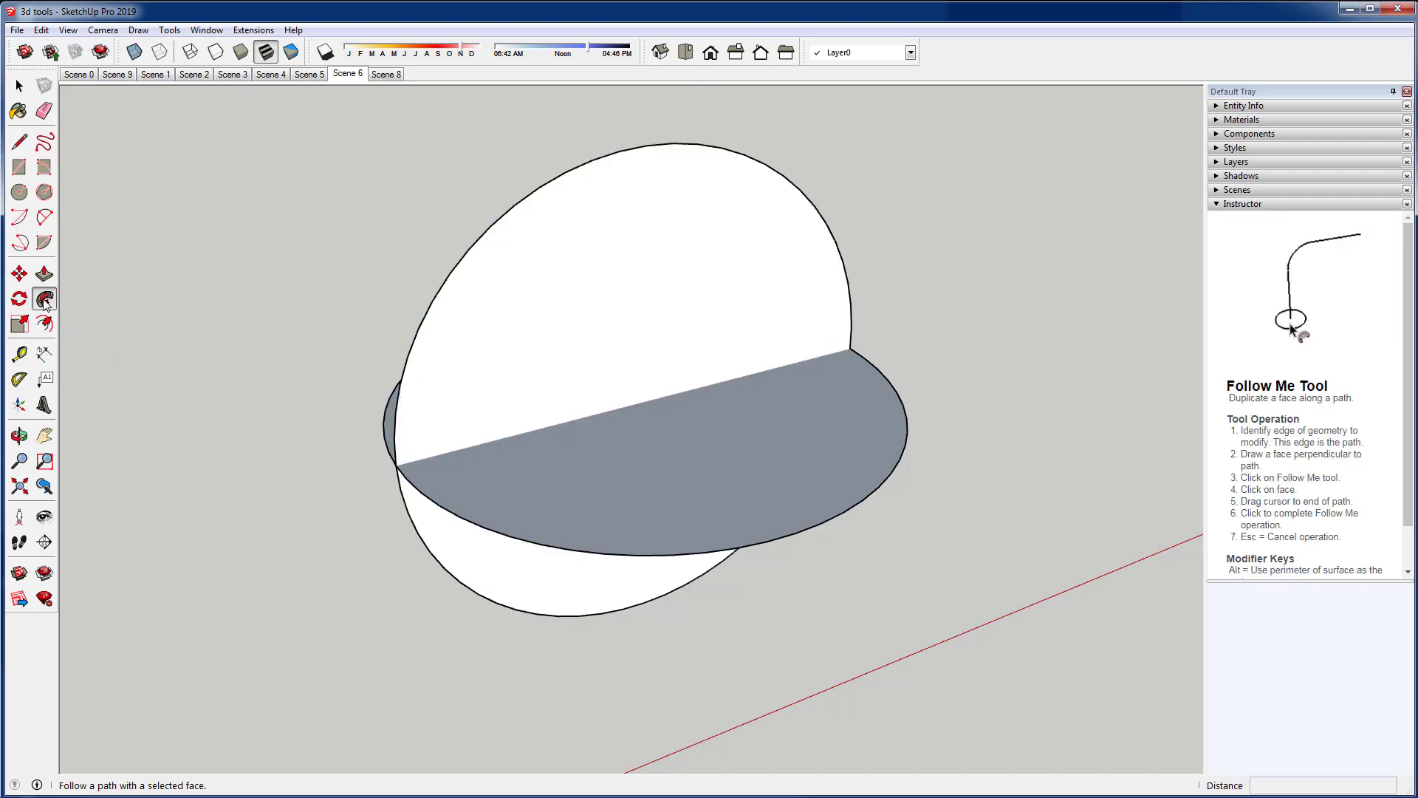
{"action": "left_click", "coordinate": [706, 482]}
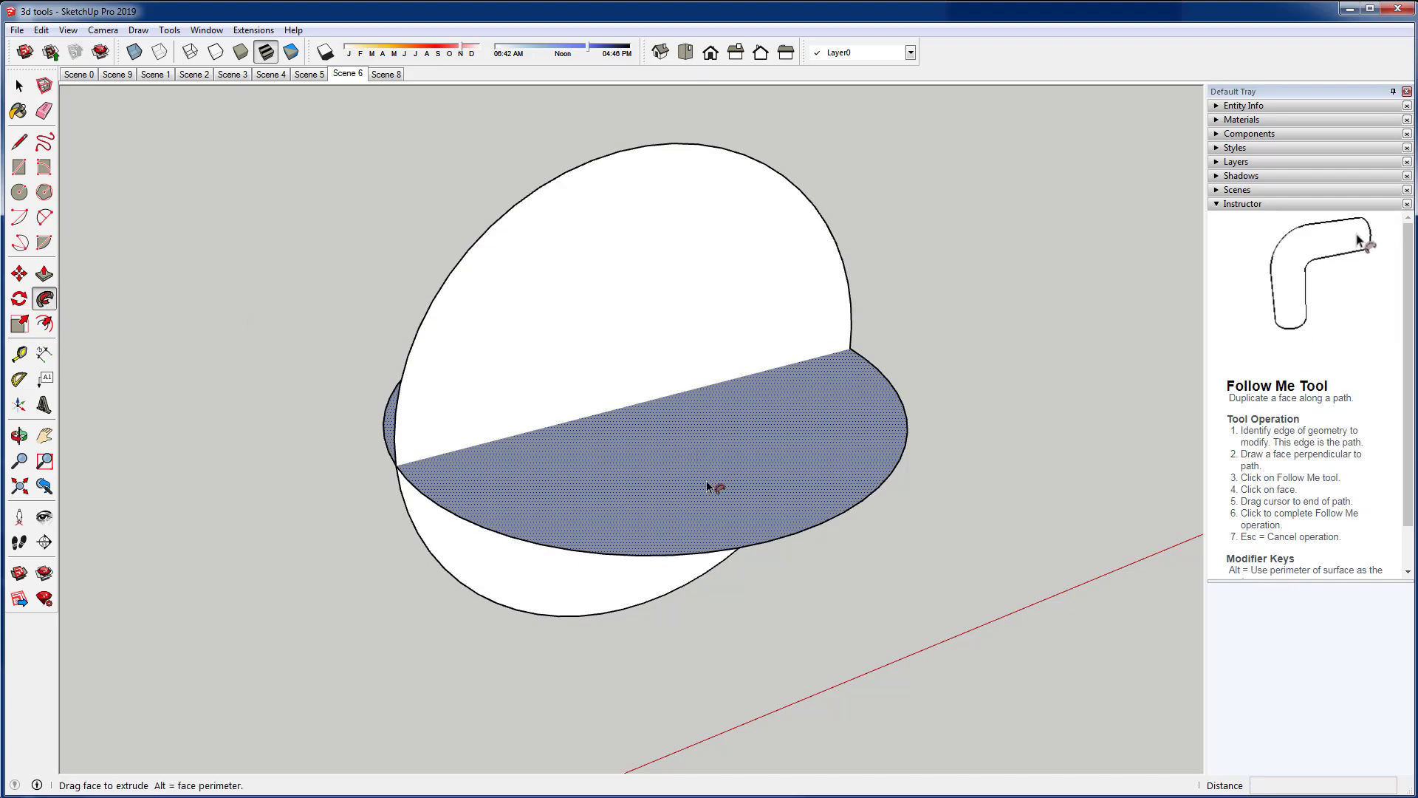
{"action": "middle_click_drag", "start_coordinate": [902, 563], "coordinate": [849, 412]}
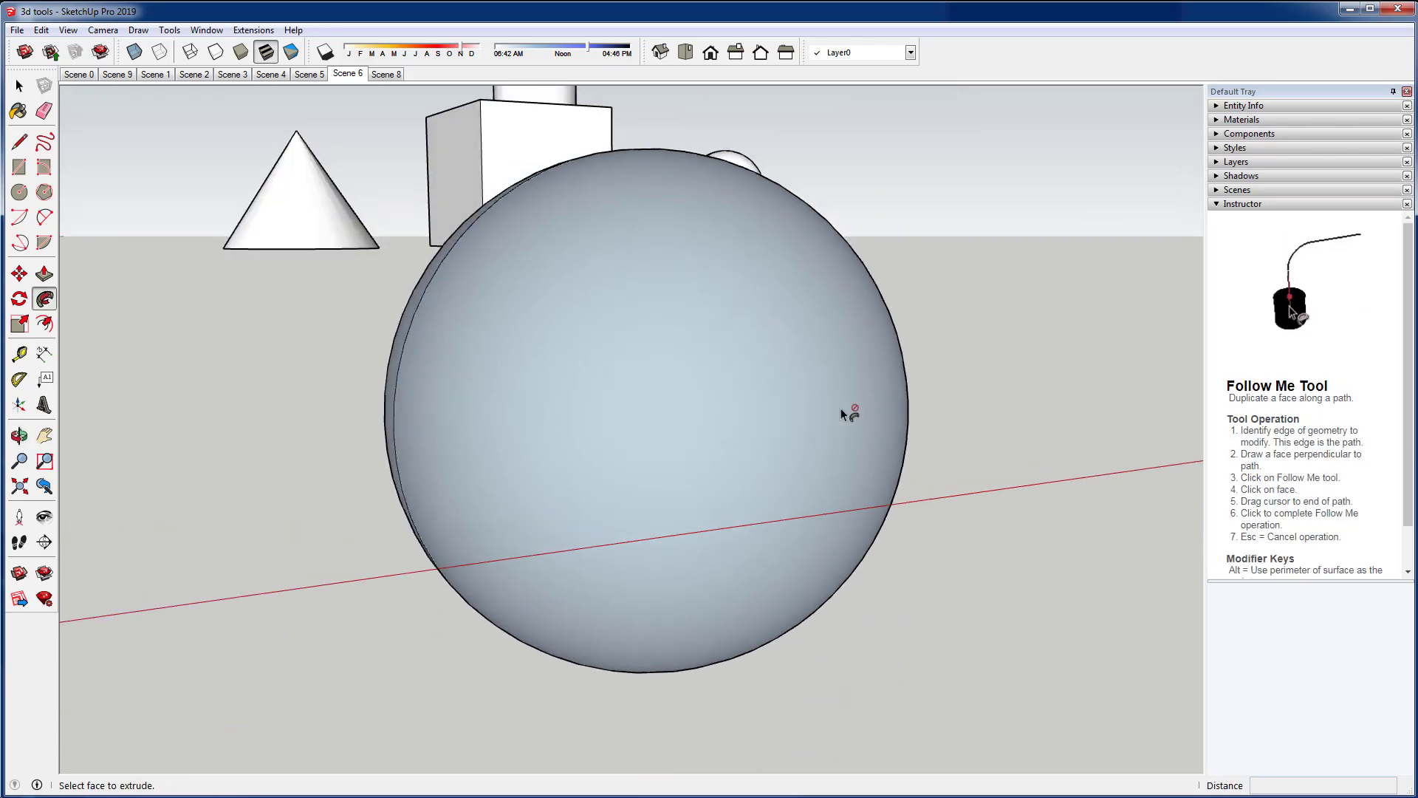
{"action": "middle_click_drag", "start_coordinate": [994, 421], "coordinate": [817, 370]}
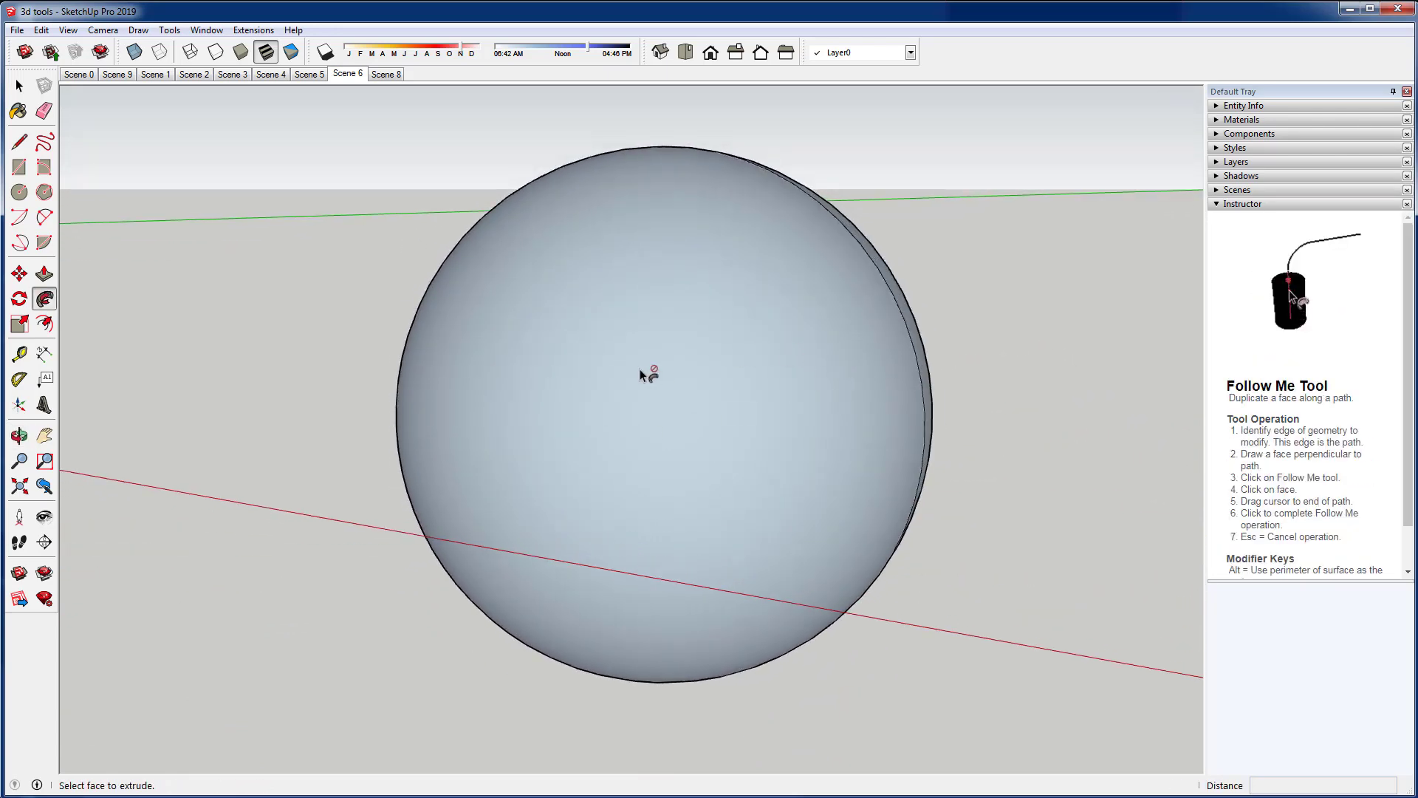
{"action": "middle_click_drag", "start_coordinate": [640, 370], "coordinate": [482, 470]}
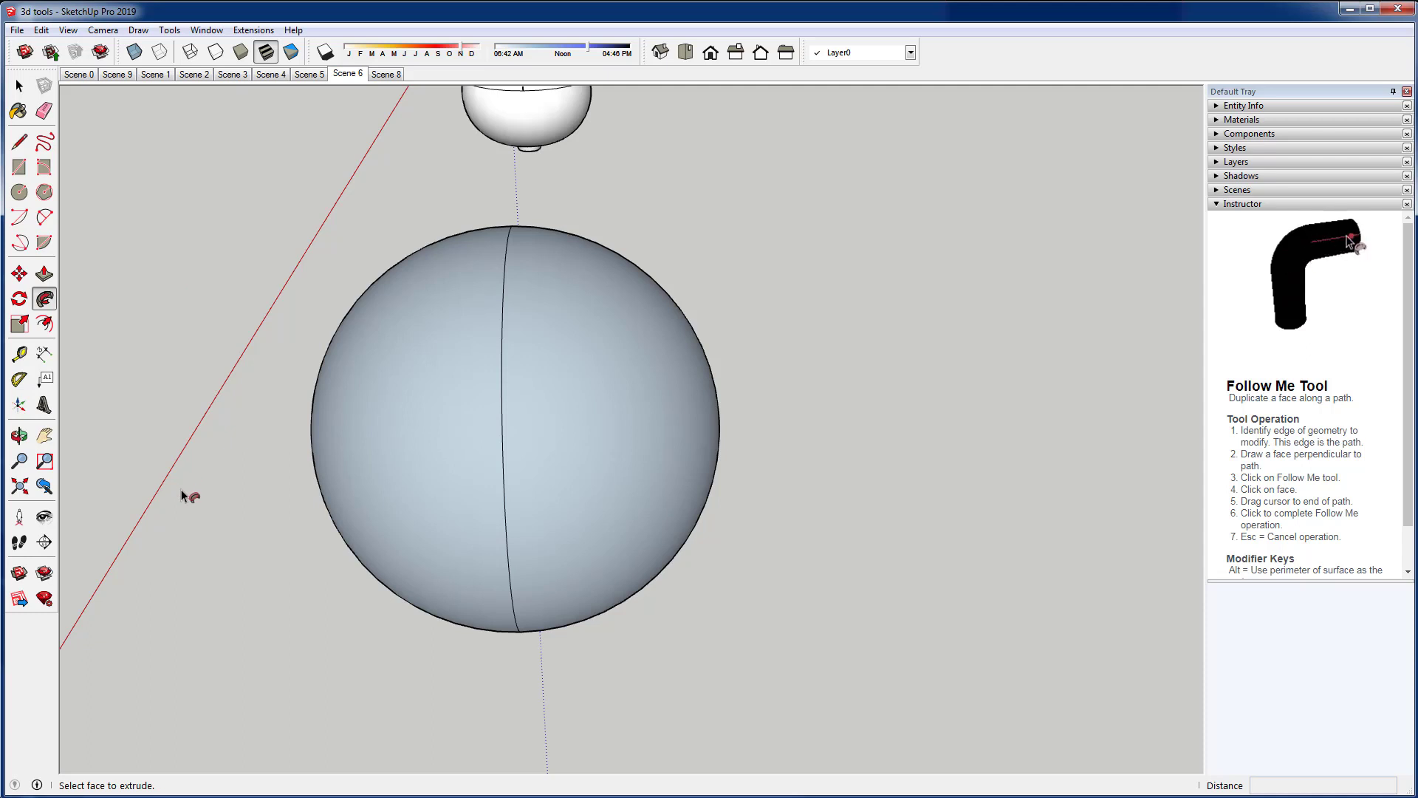
{"action": "scroll", "coordinate": [180, 494], "scroll_direction": "down", "scroll_amount": 4}
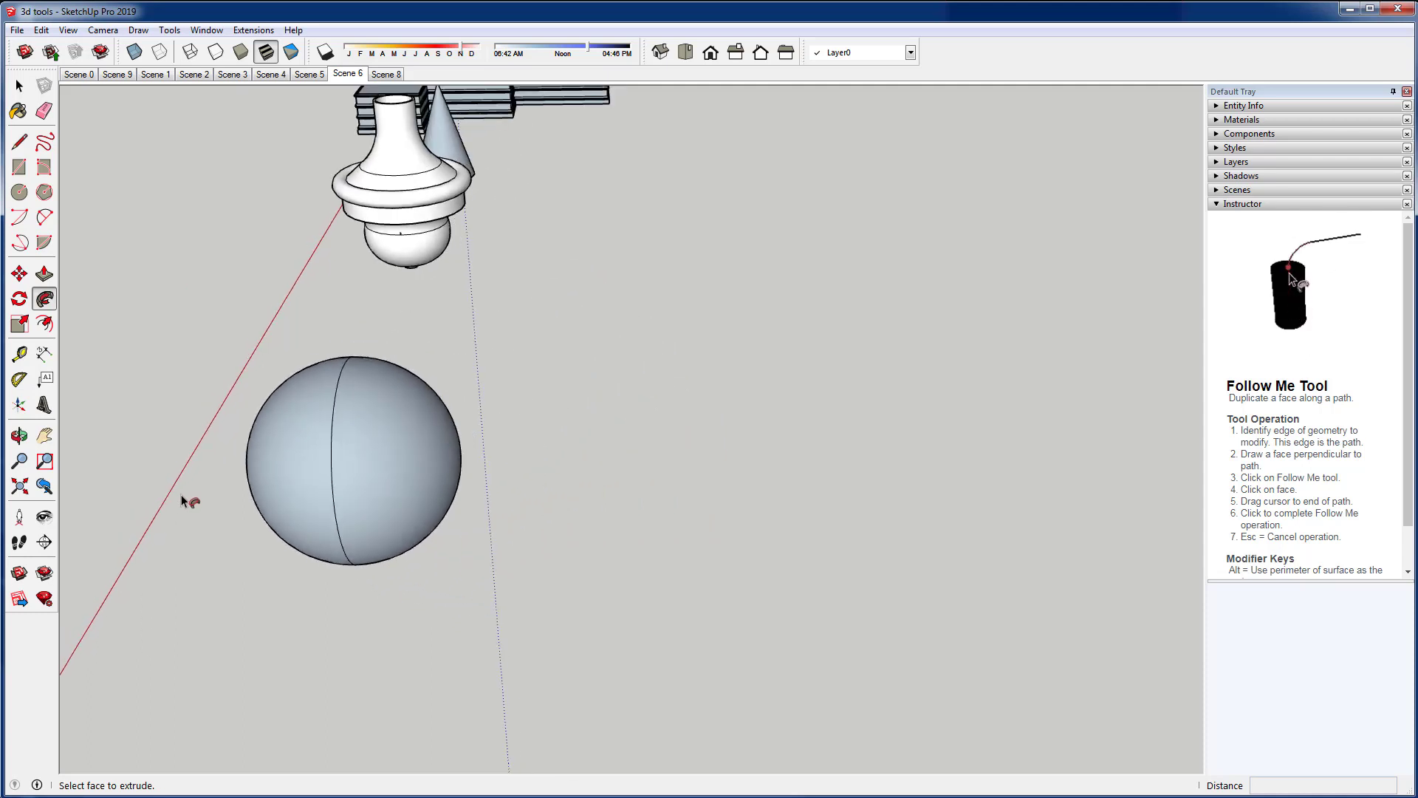
{"action": "scroll", "coordinate": [180, 495], "scroll_direction": "down", "scroll_amount": 3}
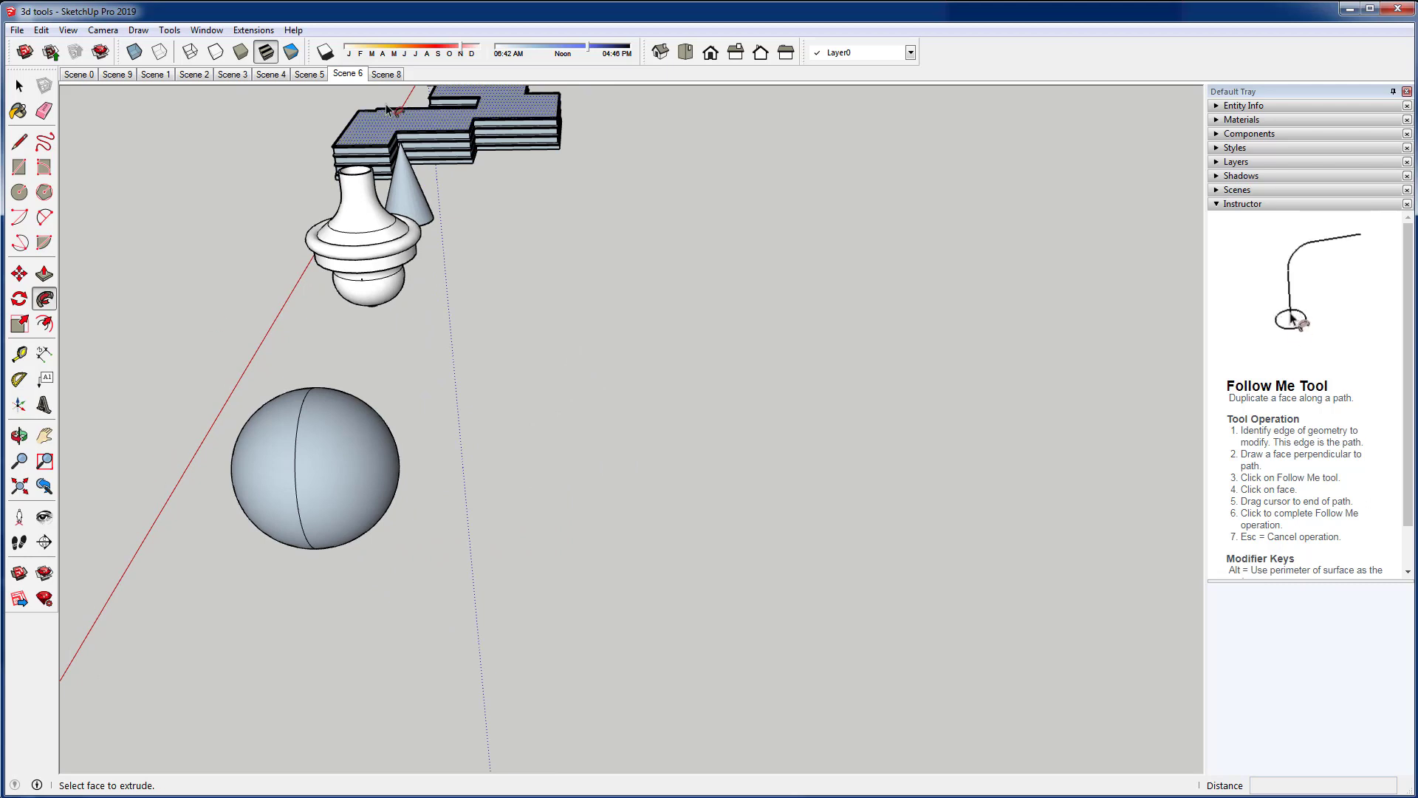
Open Scene 8, select the whole cone and move it about 87' 9" so it overlaps the near vertical edge of the box
{"action": "left_click", "coordinate": [385, 75]}
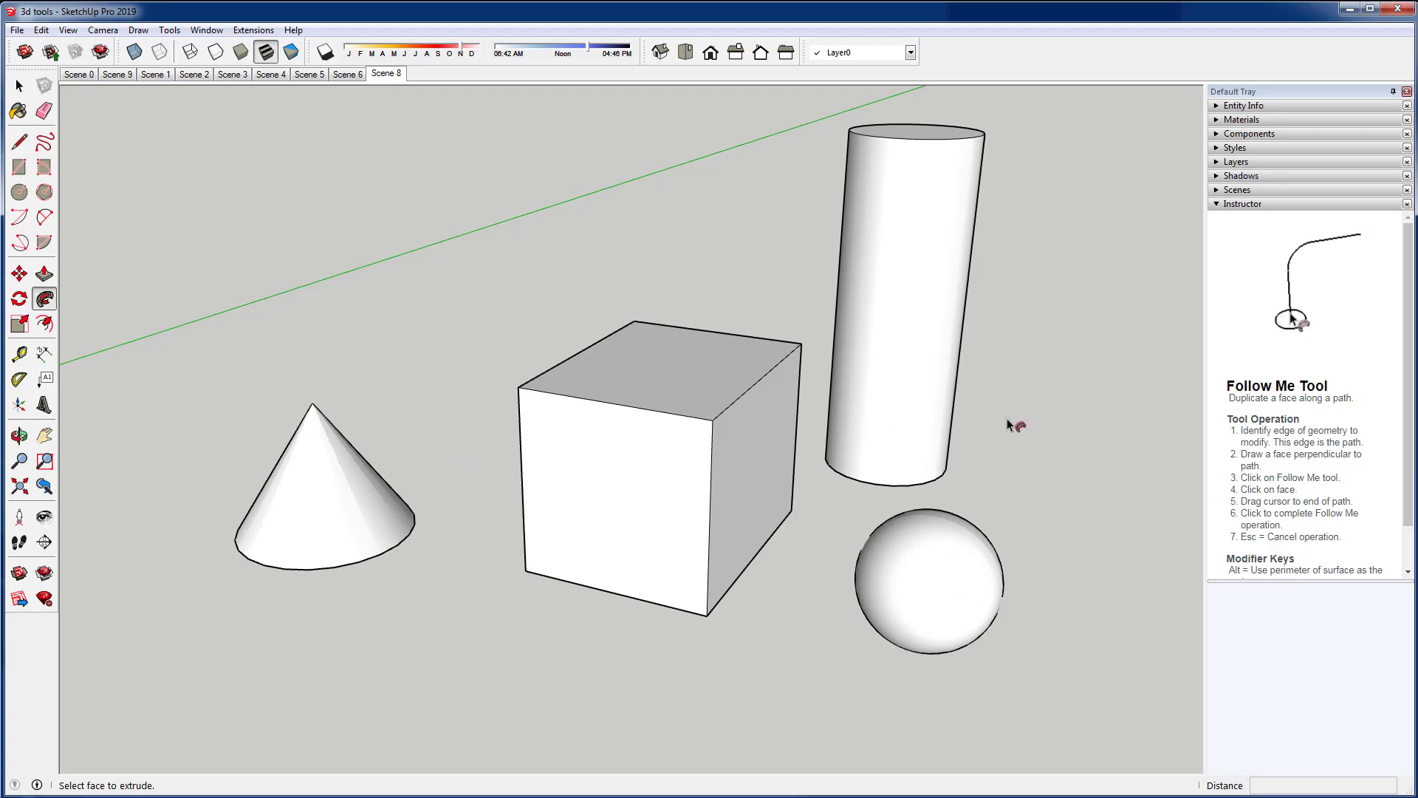
{"action": "left_click", "coordinate": [19, 86]}
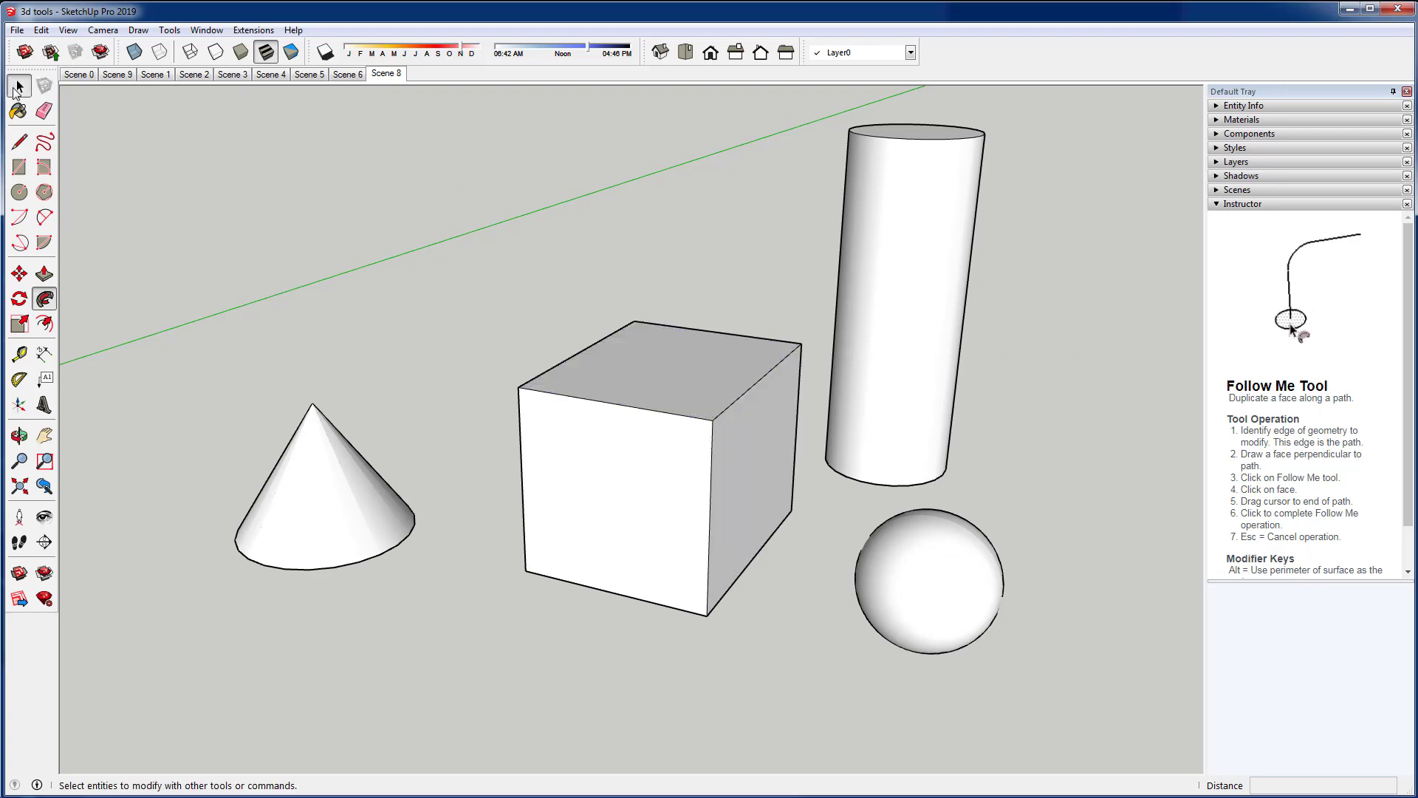
{"action": "left_click", "coordinate": [18, 88]}
{"action": "left_click_drag", "start_coordinate": [179, 372], "coordinate": [452, 632]}
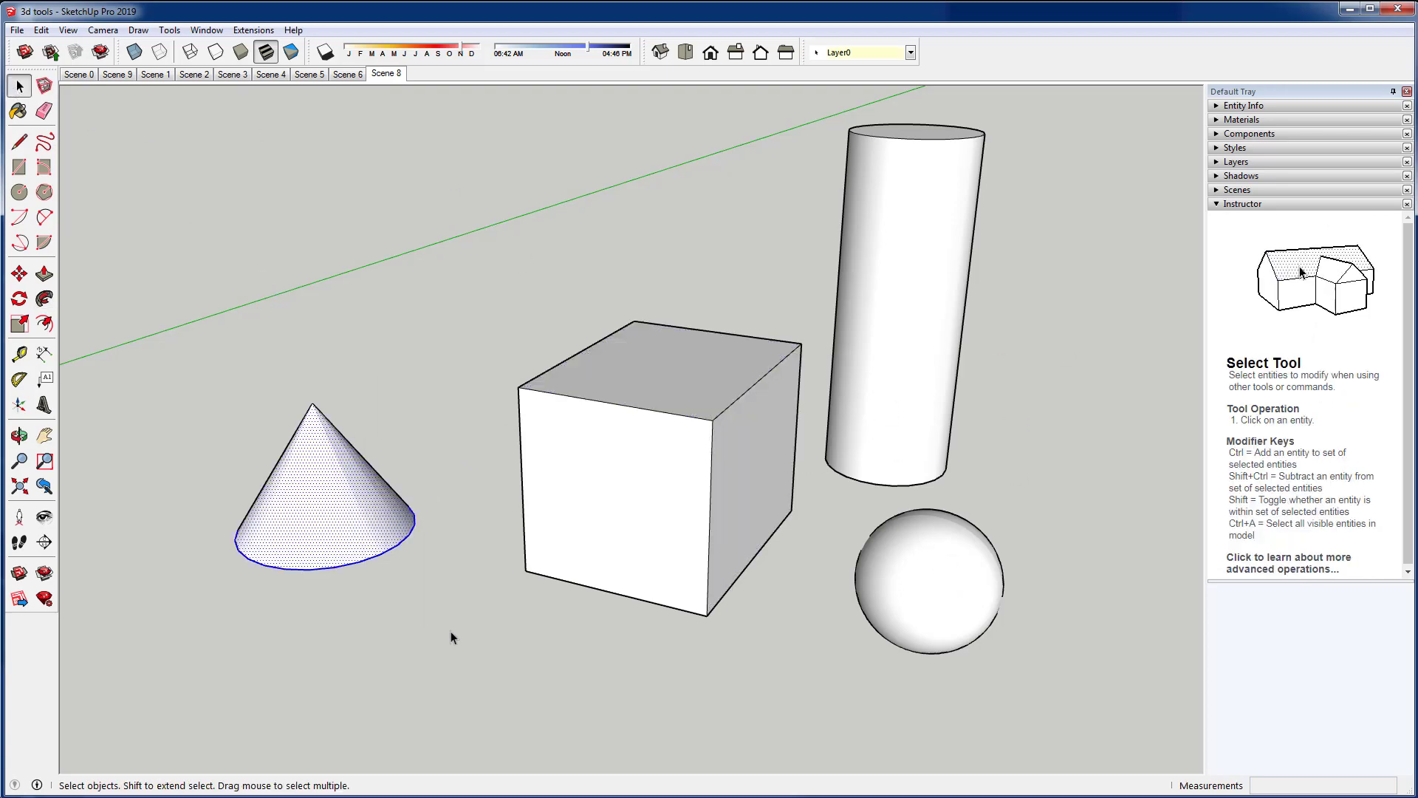
{"action": "key", "text": "m"}
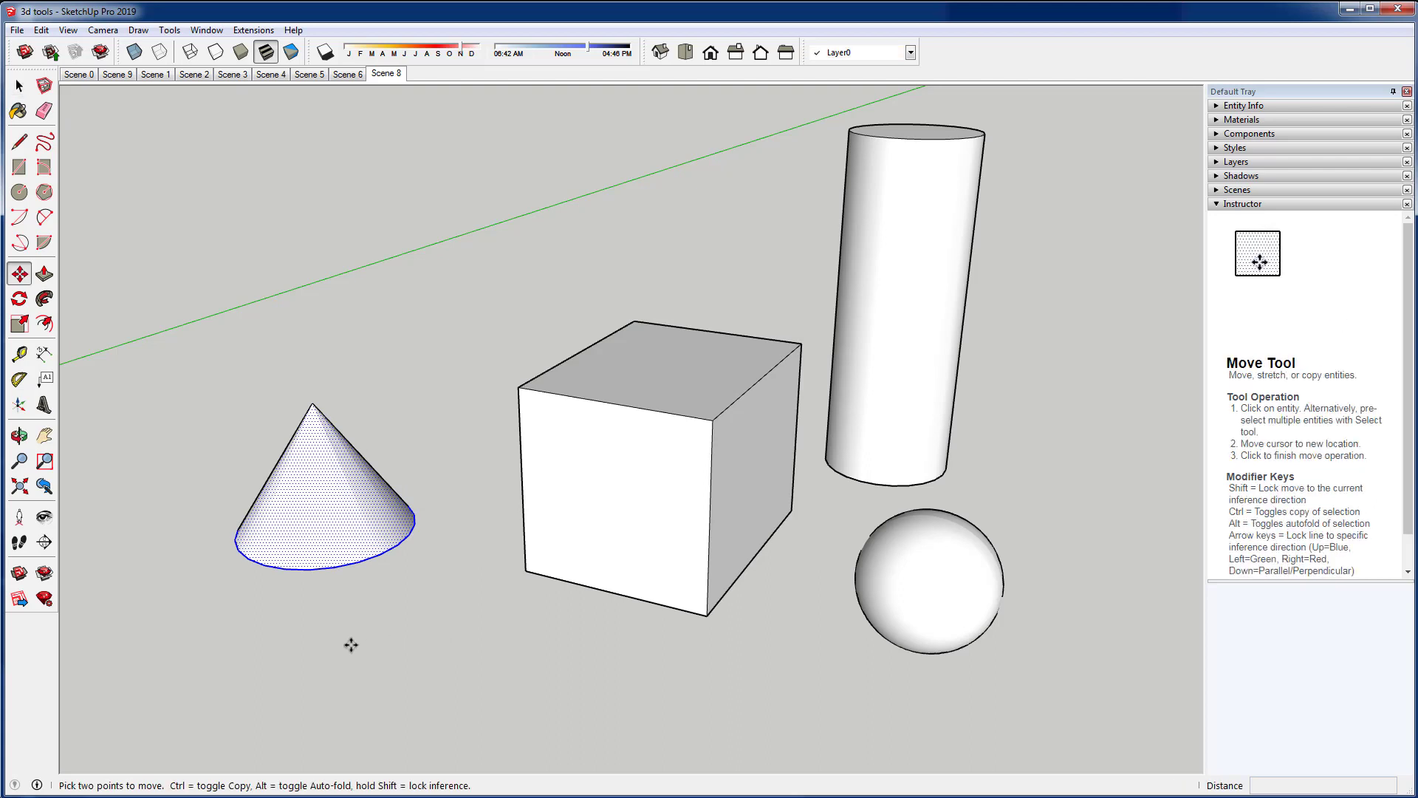
{"action": "left_click", "coordinate": [351, 645]}
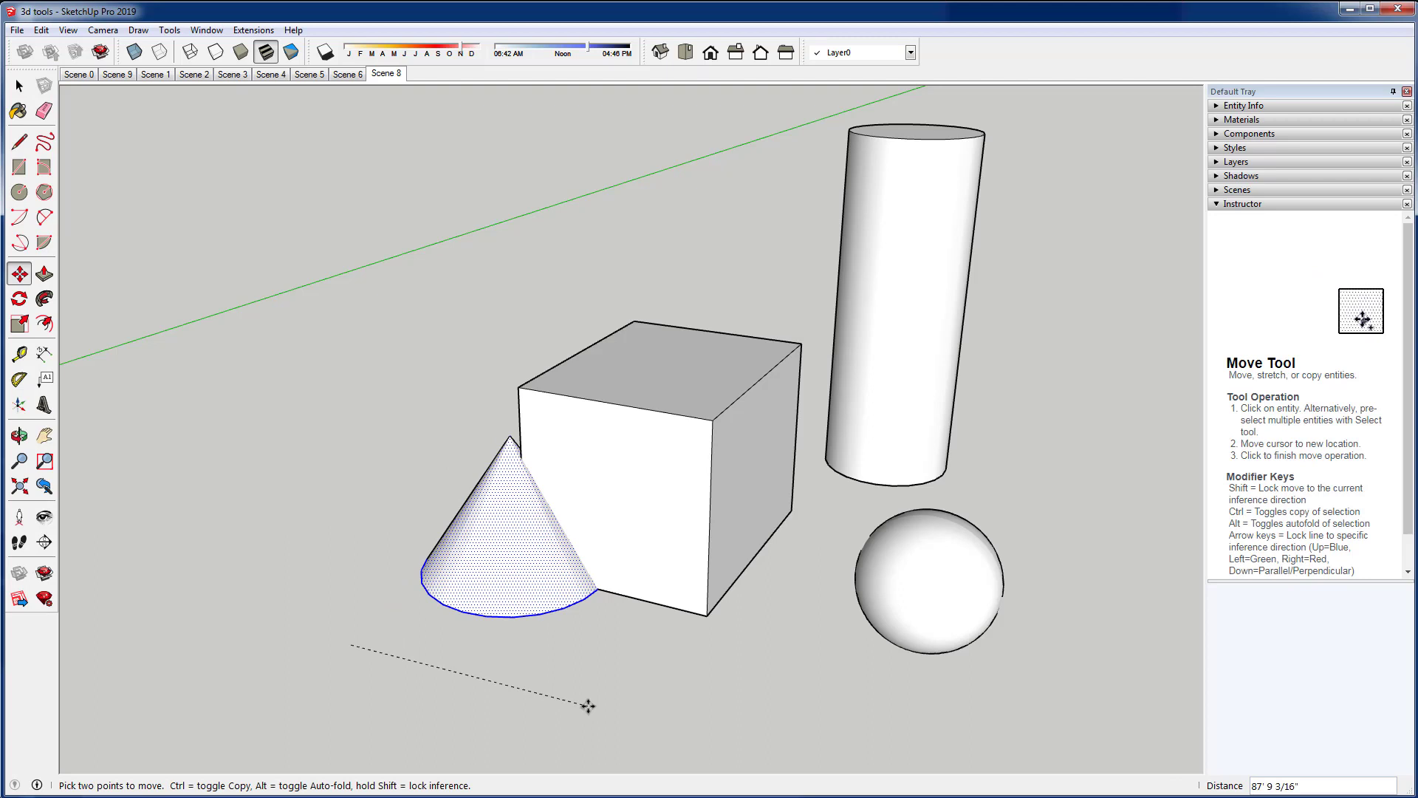
{"action": "key", "text": "Escape"}
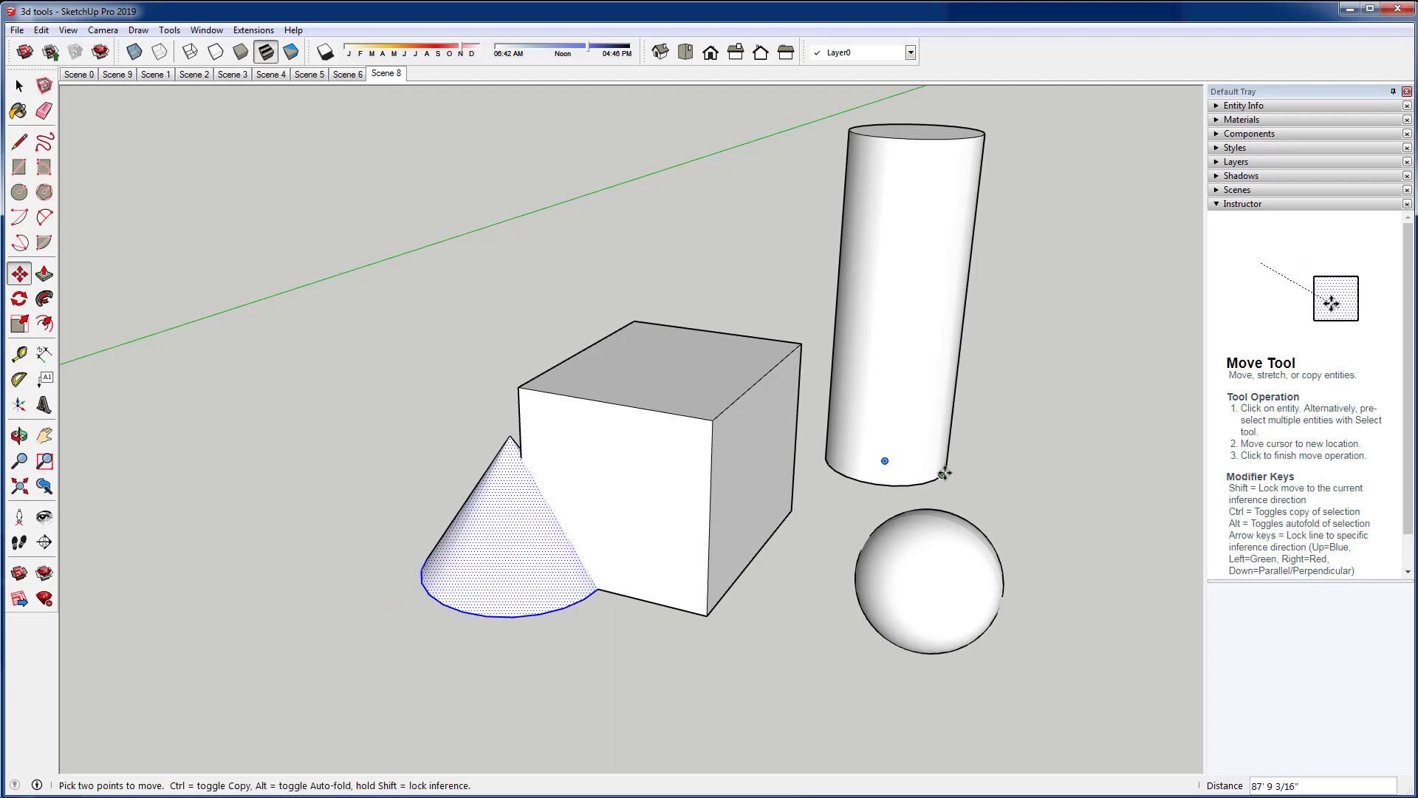
Select the whole cylinder and move it about 80' along the green direction so it overlaps the box's rear corner
{"action": "key", "text": "space"}
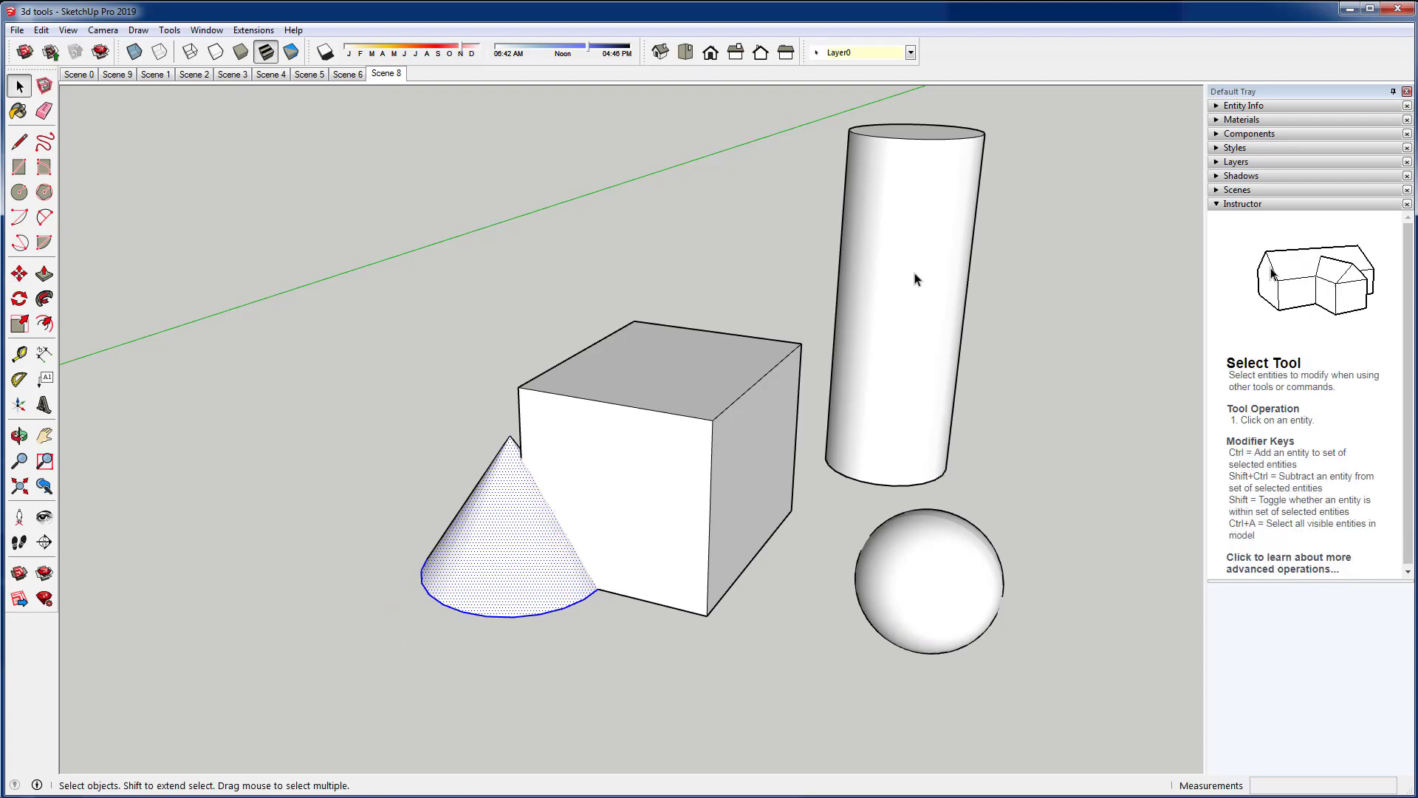
{"action": "left_click", "coordinate": [916, 278]}
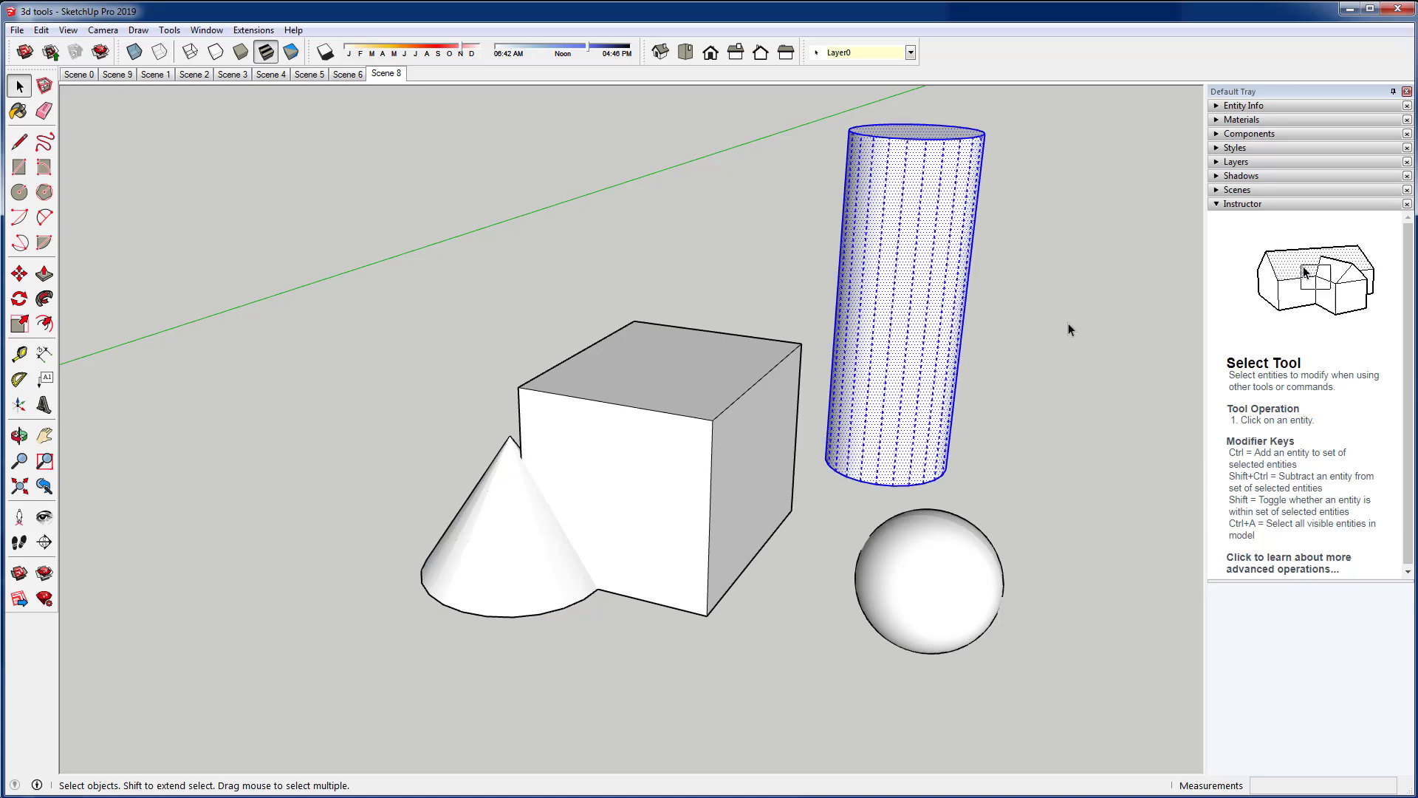
{"action": "key", "text": "m"}
{"action": "left_click", "coordinate": [1092, 377]}
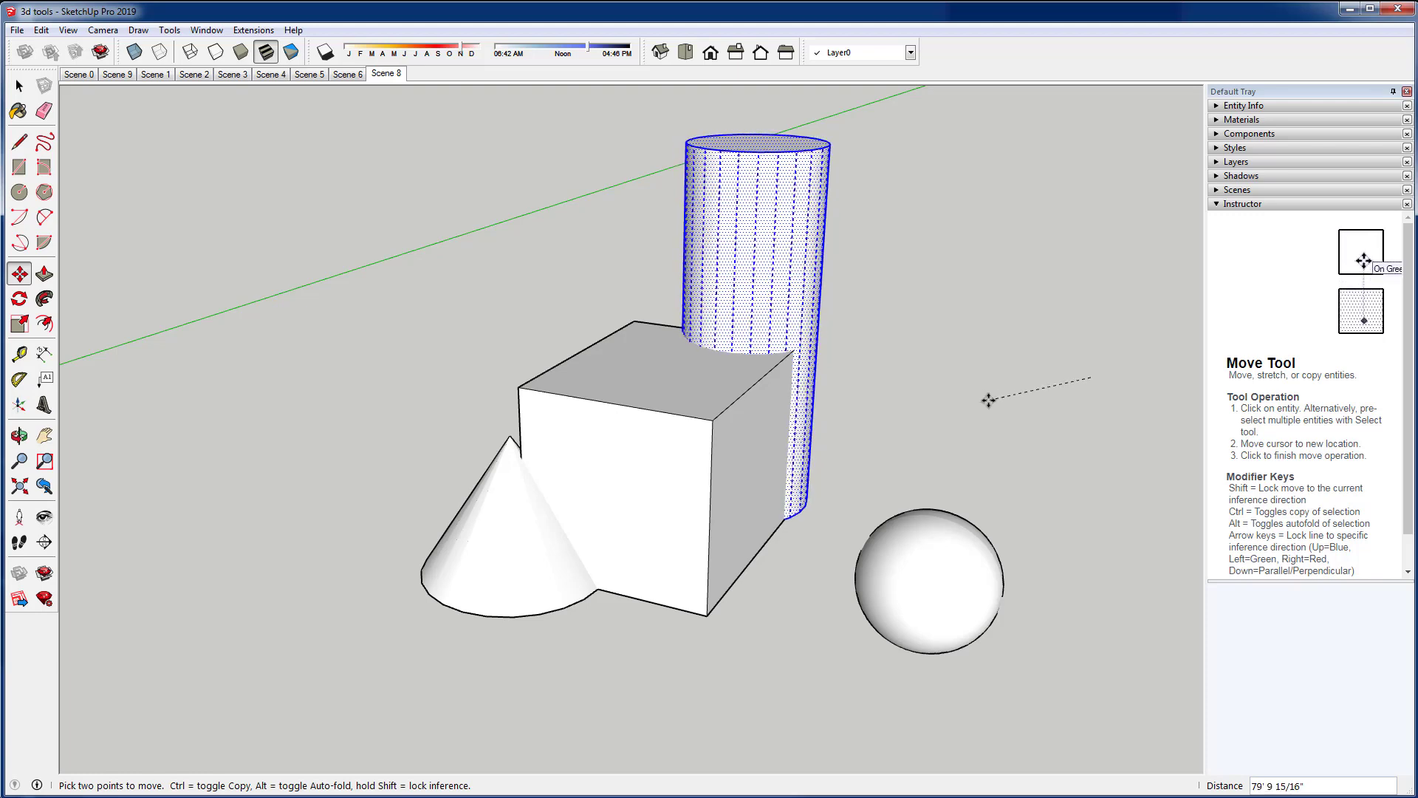
{"action": "left_click", "coordinate": [1013, 404]}
{"action": "key", "text": "s"}
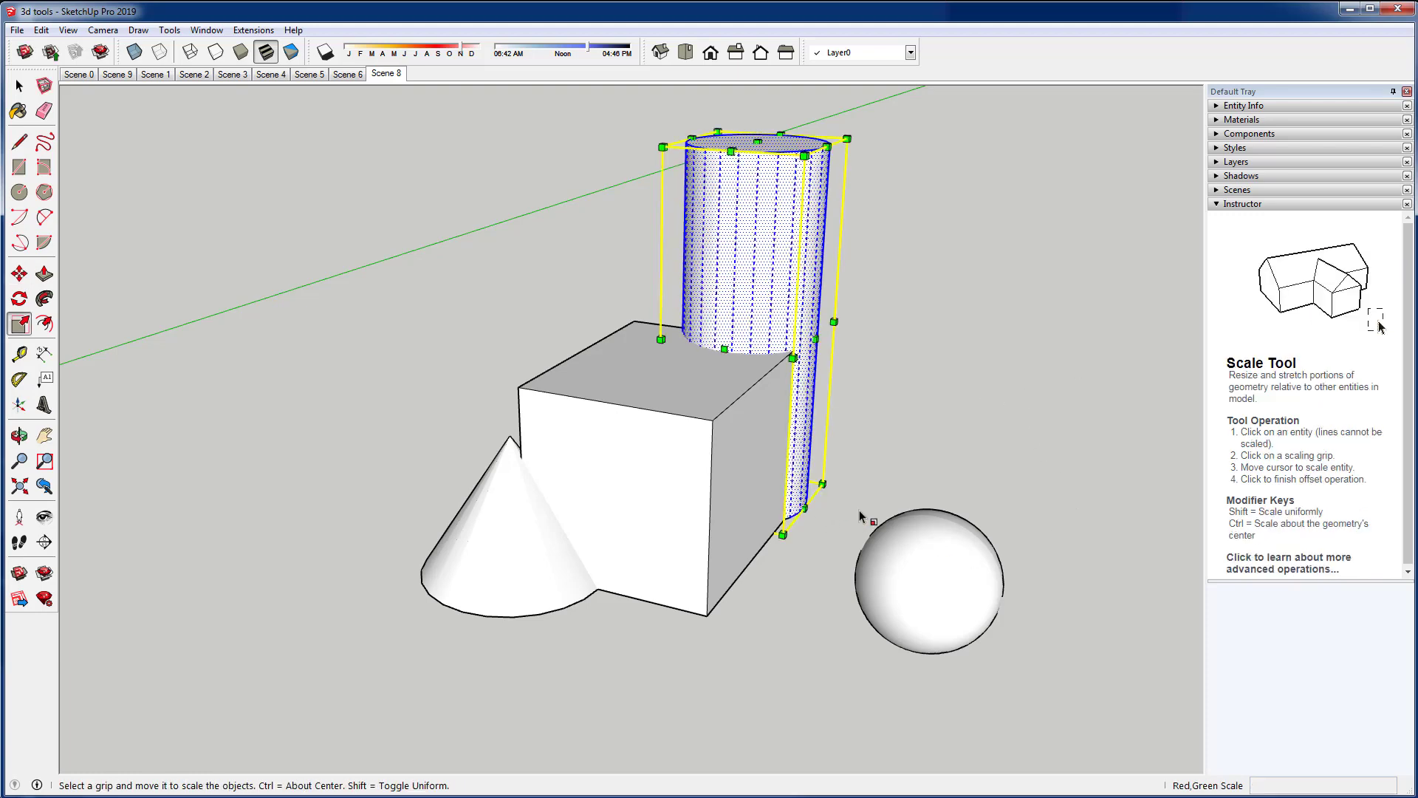
Select the sphere and move it about 83' 5" so it straddles the box's front vertical edge
{"action": "key", "text": "space"}
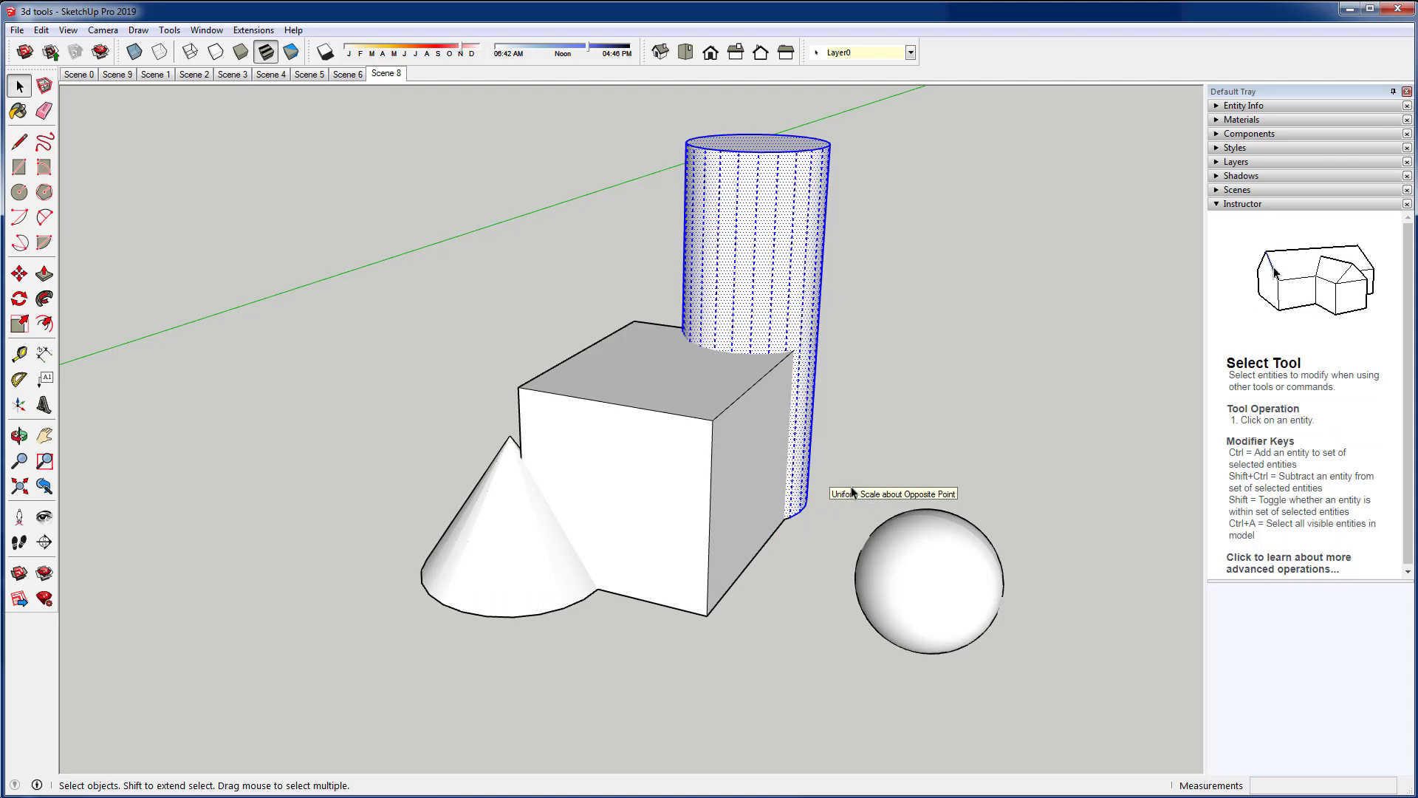
{"action": "left_click_drag", "start_coordinate": [851, 487], "coordinate": [1075, 690]}
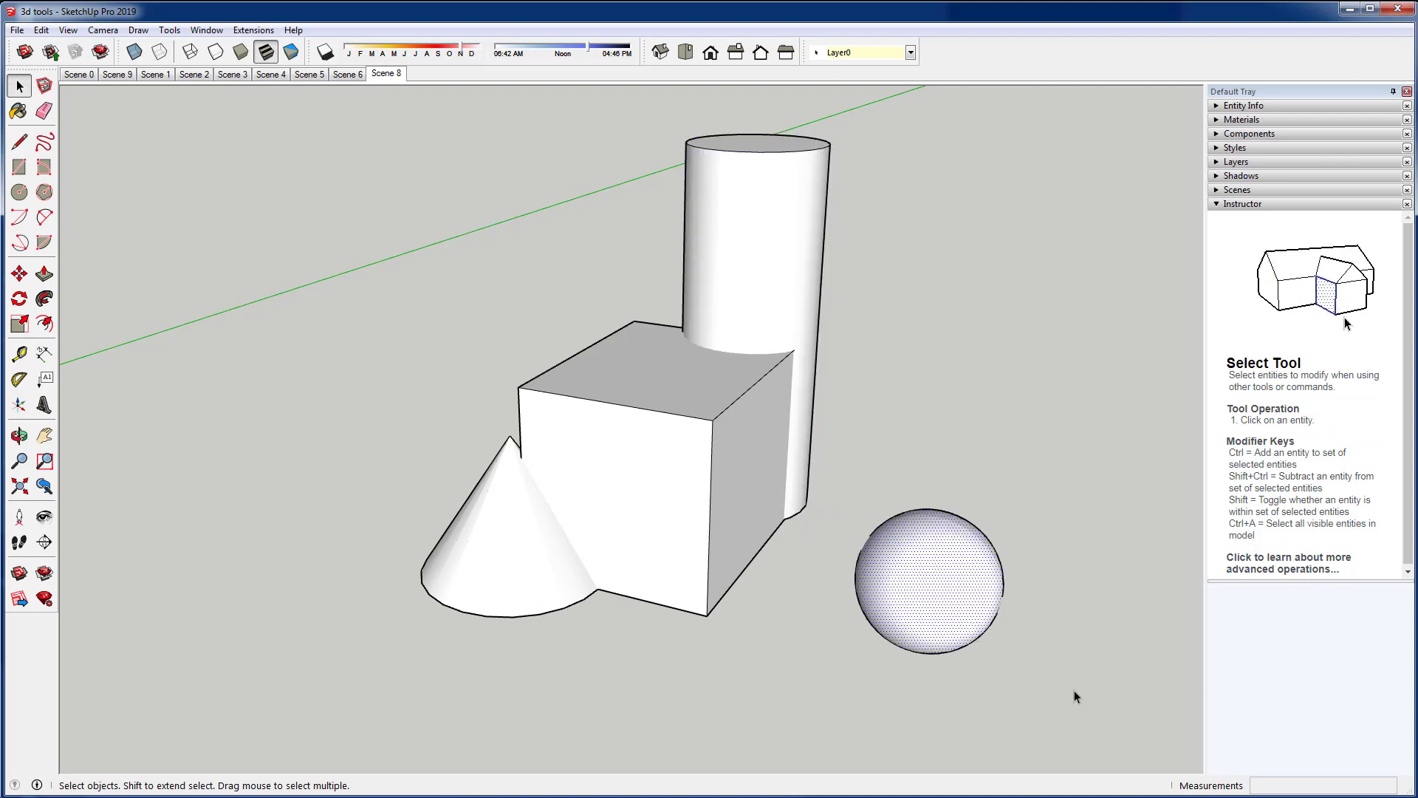
{"action": "key", "text": "m"}
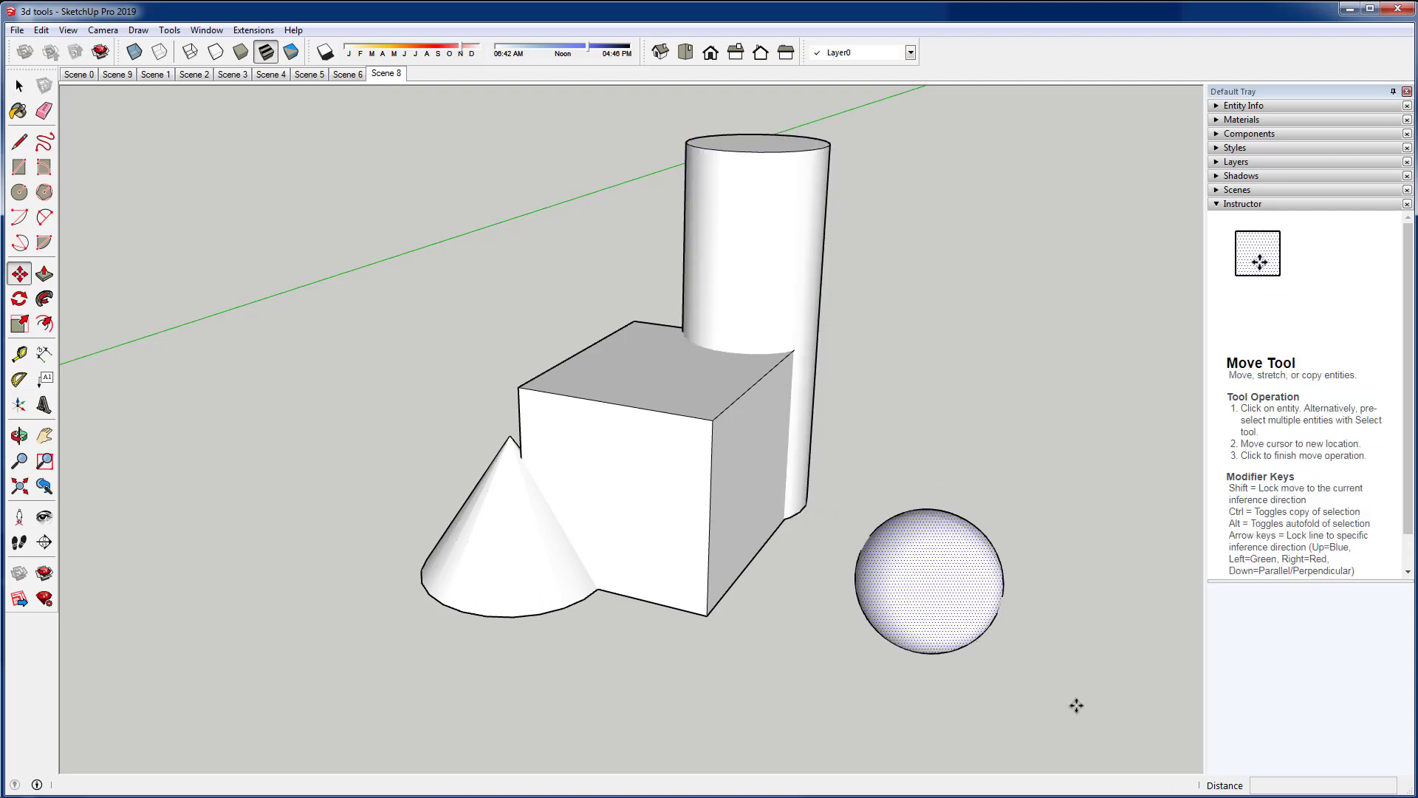
{"action": "left_click", "coordinate": [936, 636]}
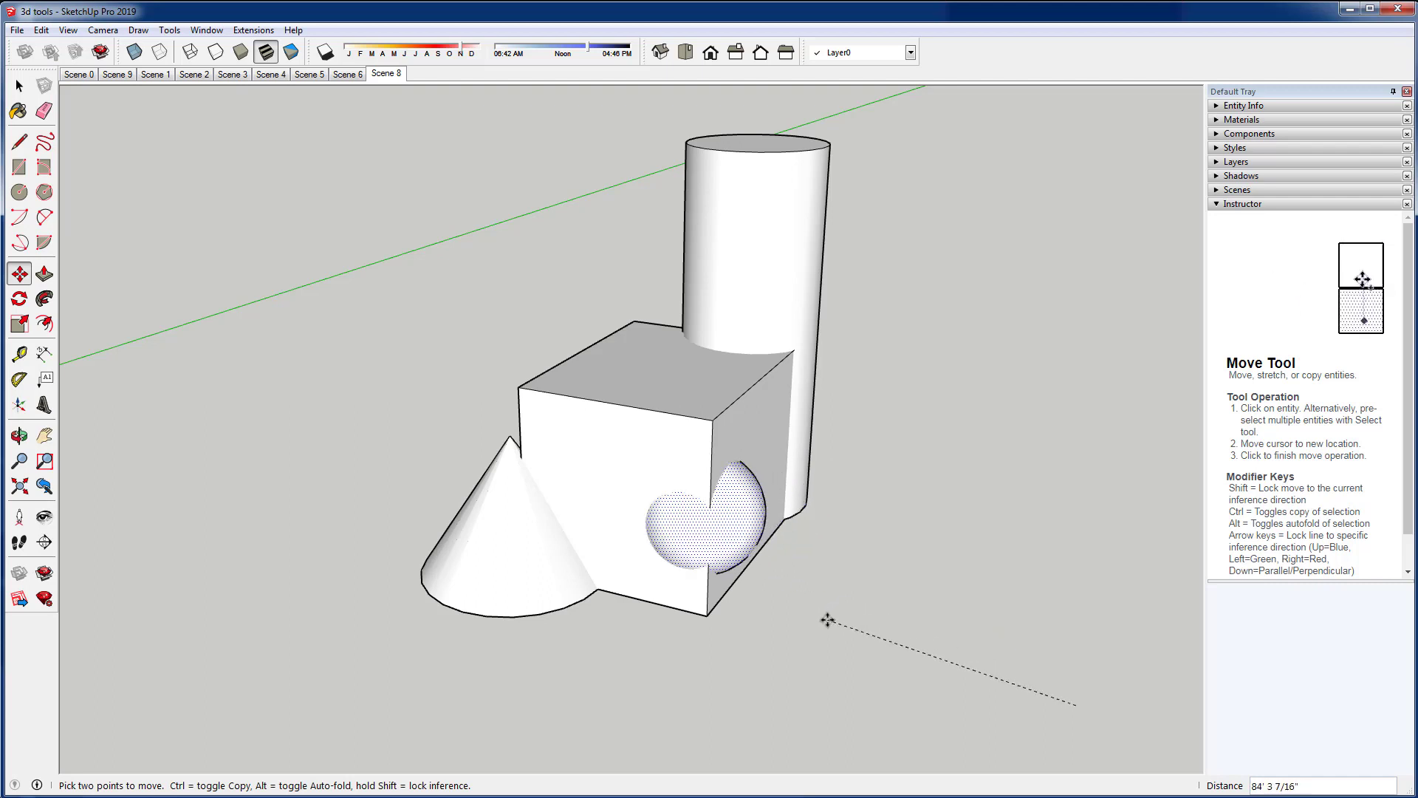
{"action": "left_click", "coordinate": [827, 623]}
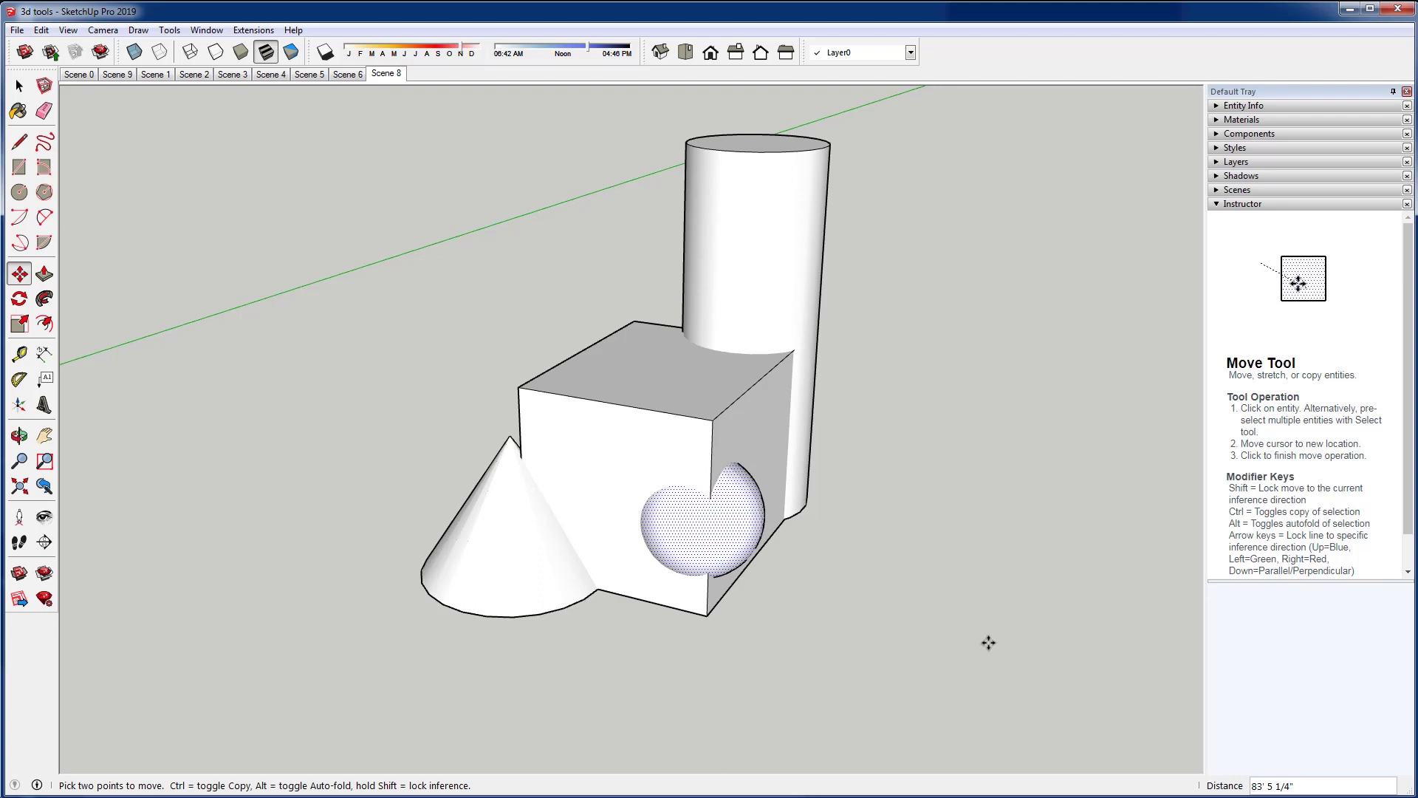
{"action": "left_click", "coordinate": [18, 87]}
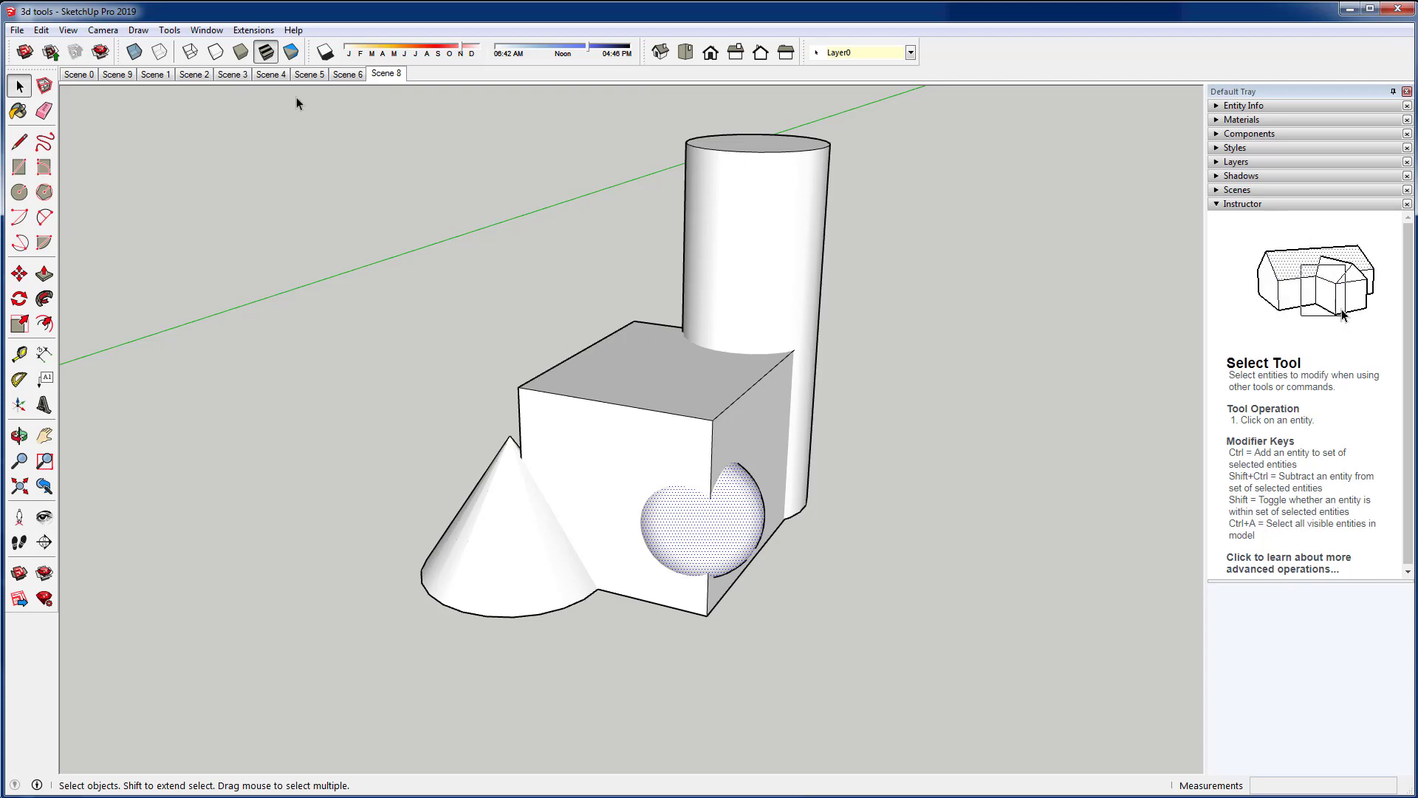
{"action": "mouse_move", "coordinate": [295, 96]}
{"action": "left_mouse_down"}
{"action": "mouse_move", "coordinate": [832, 556]}
{"action": "mouse_move", "coordinate": [965, 649]}
{"action": "left_mouse_up"}
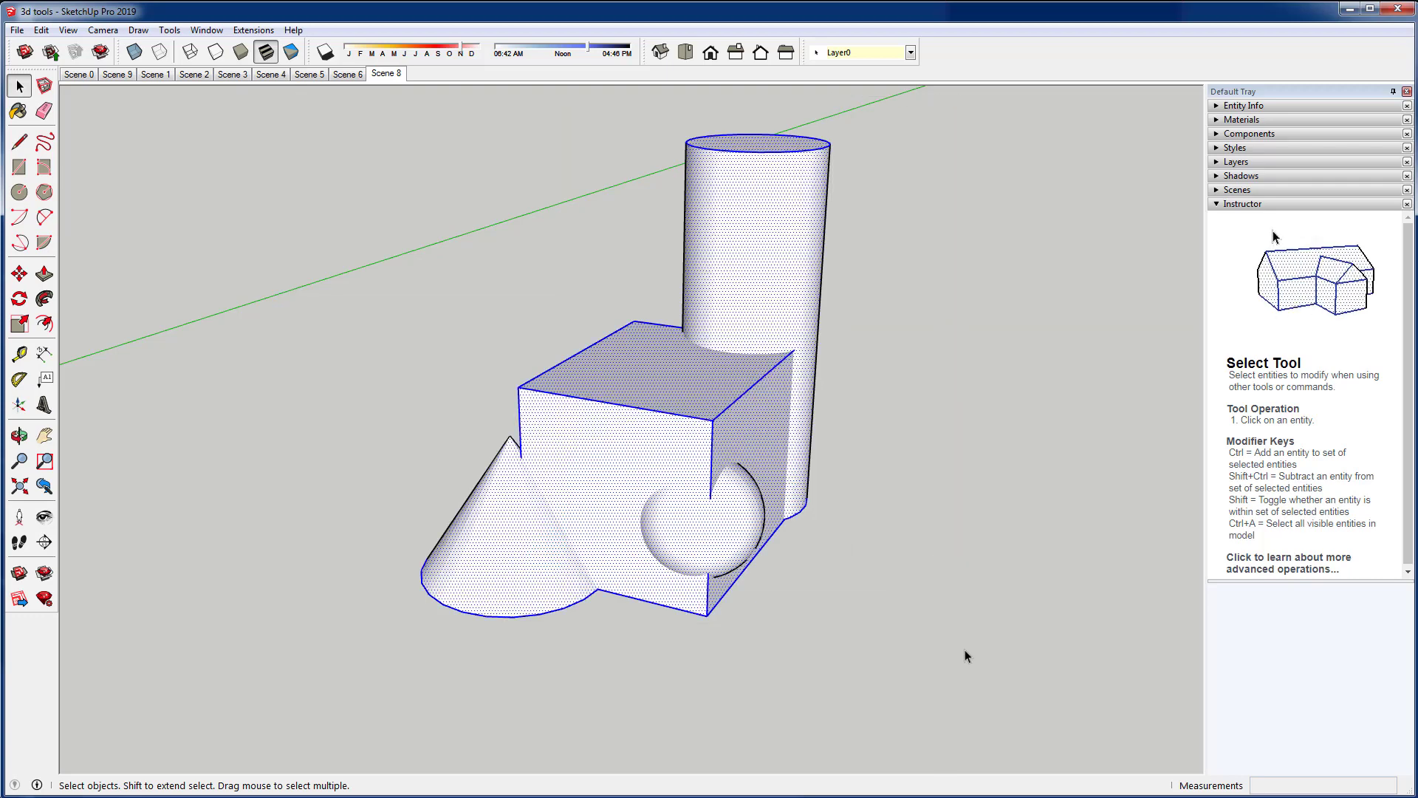
{"action": "right_click", "coordinate": [658, 438]}
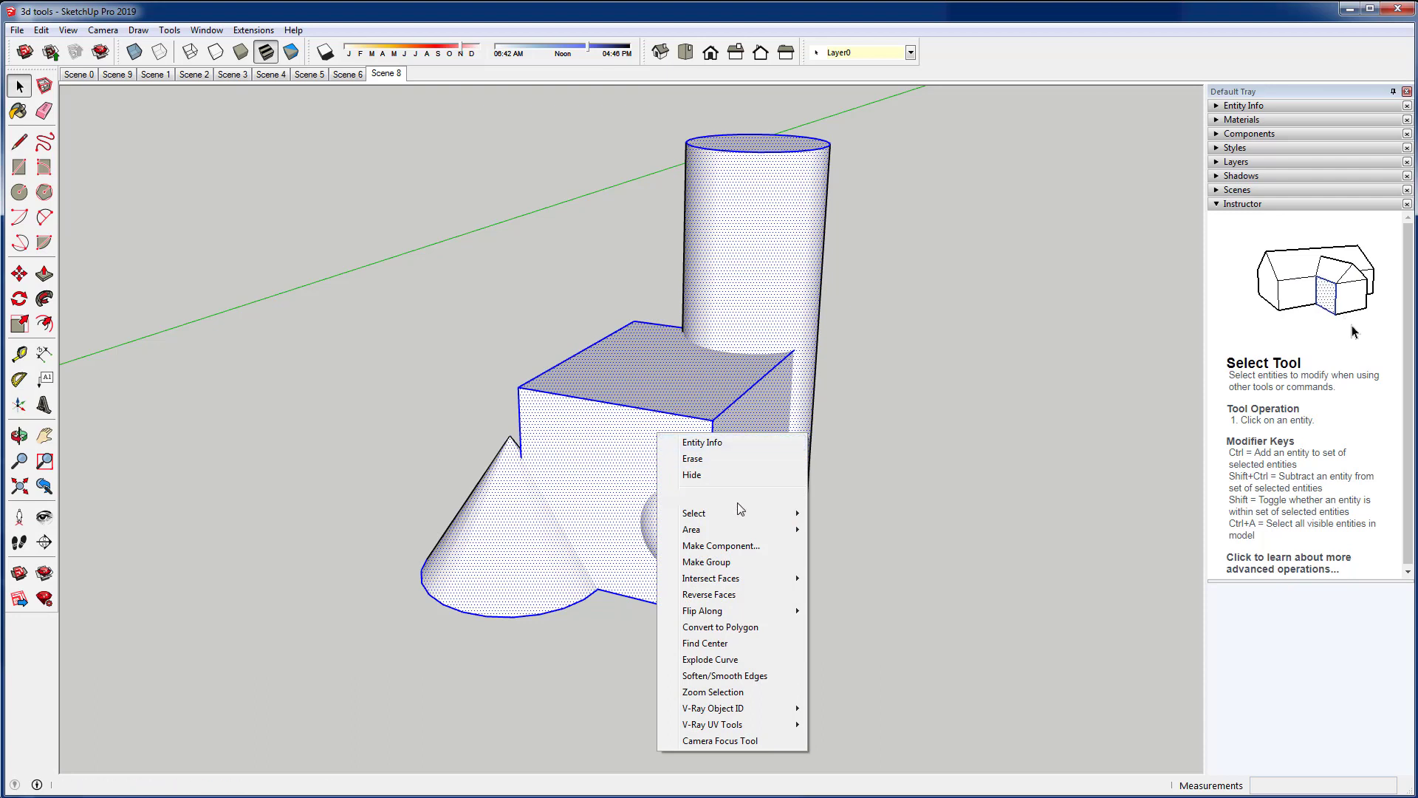
{"action": "mouse_move", "coordinate": [730, 586]}
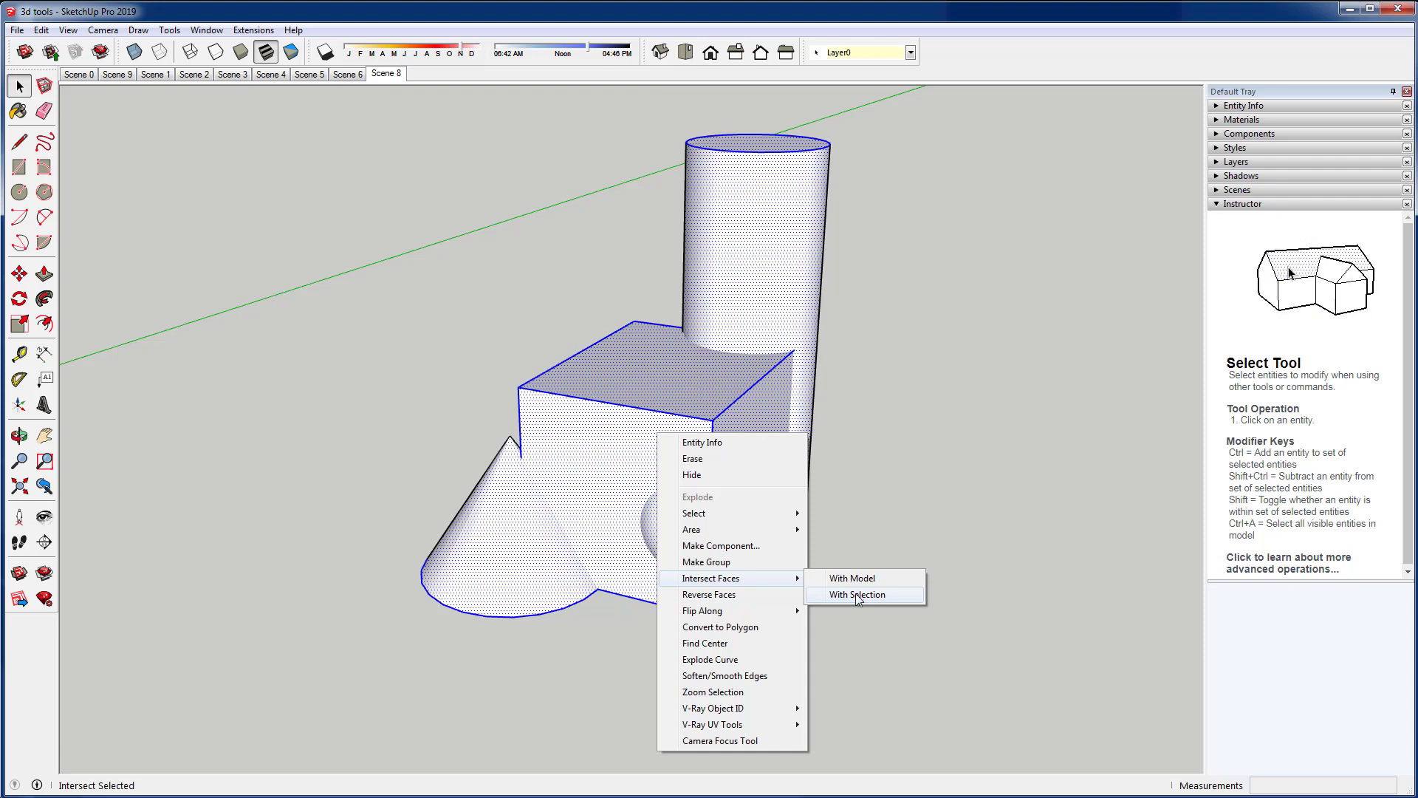
{"action": "left_click", "coordinate": [857, 595]}
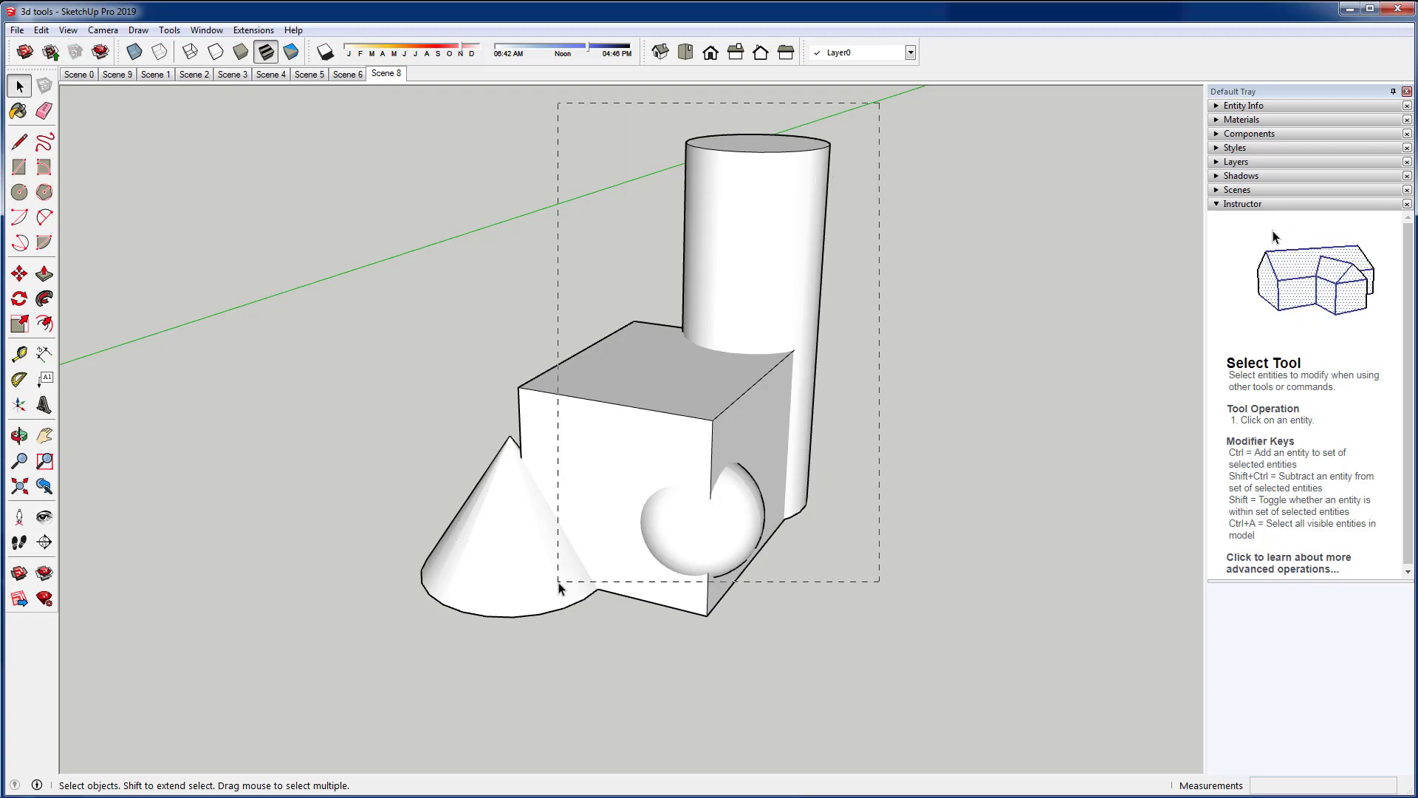
Select the cone, box, cylinder and sphere together and intersect their faces with the selection
{"action": "left_click_drag", "start_coordinate": [559, 587], "coordinate": [369, 687]}
{"action": "right_click", "coordinate": [618, 503]}
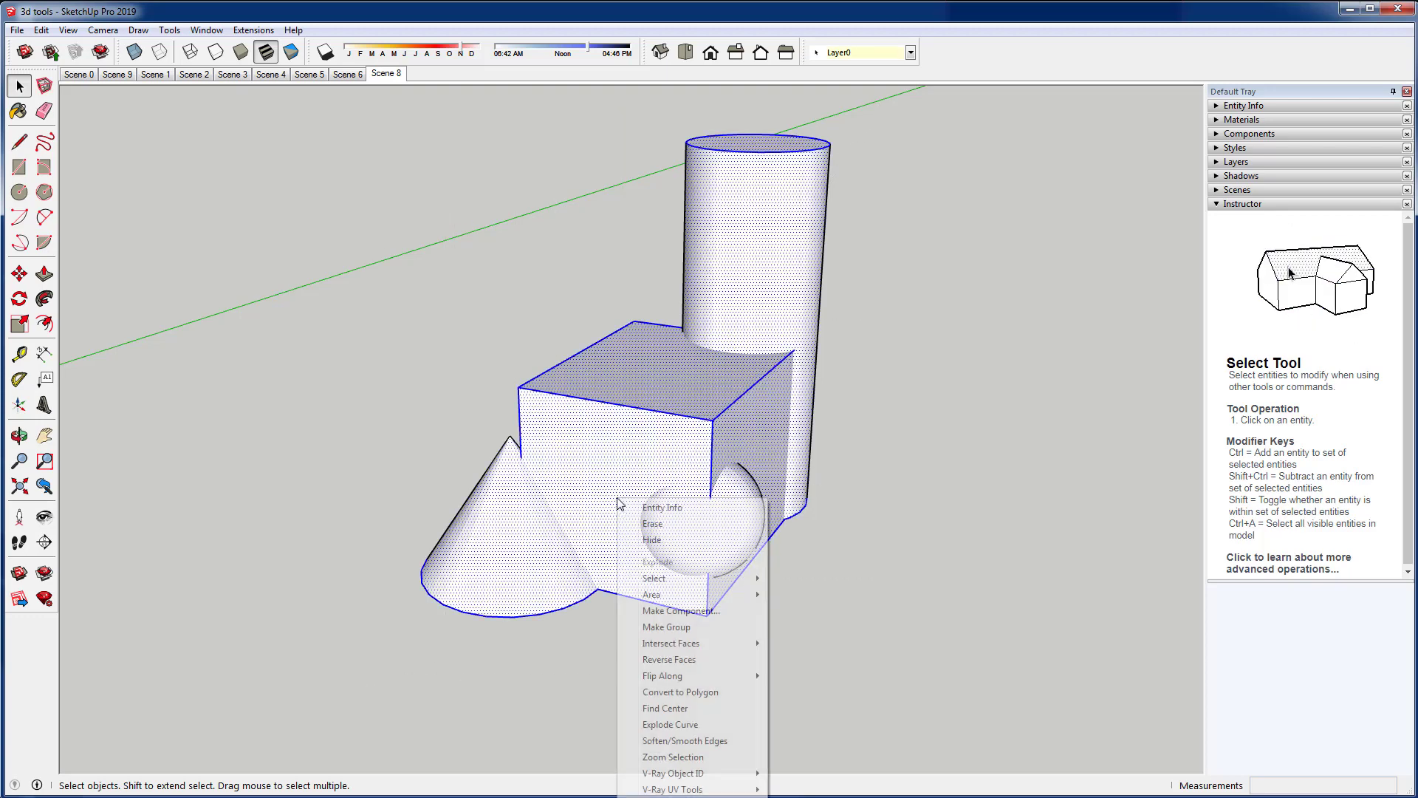
{"action": "mouse_move", "coordinate": [681, 644]}
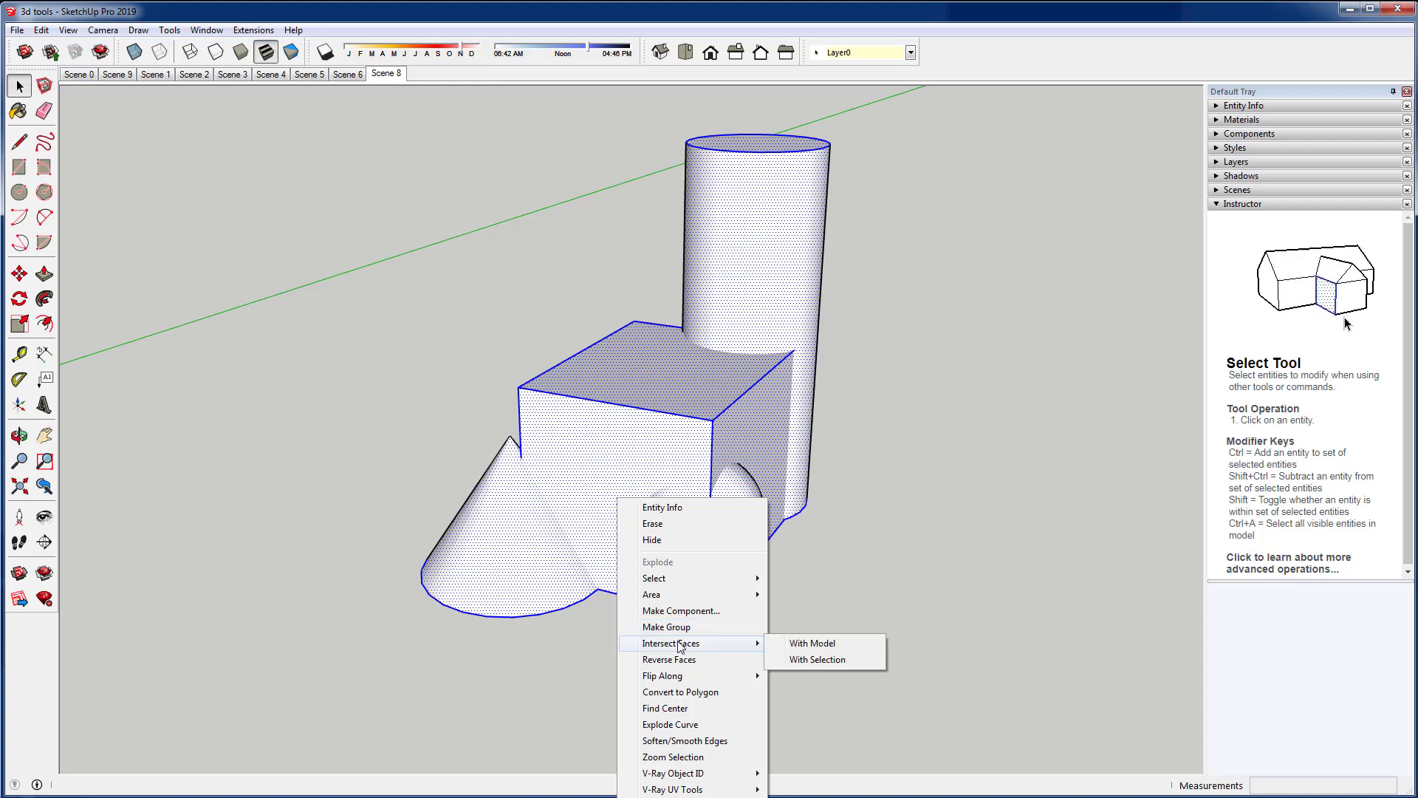
{"action": "left_click", "coordinate": [806, 659]}
{"action": "left_click", "coordinate": [805, 659]}
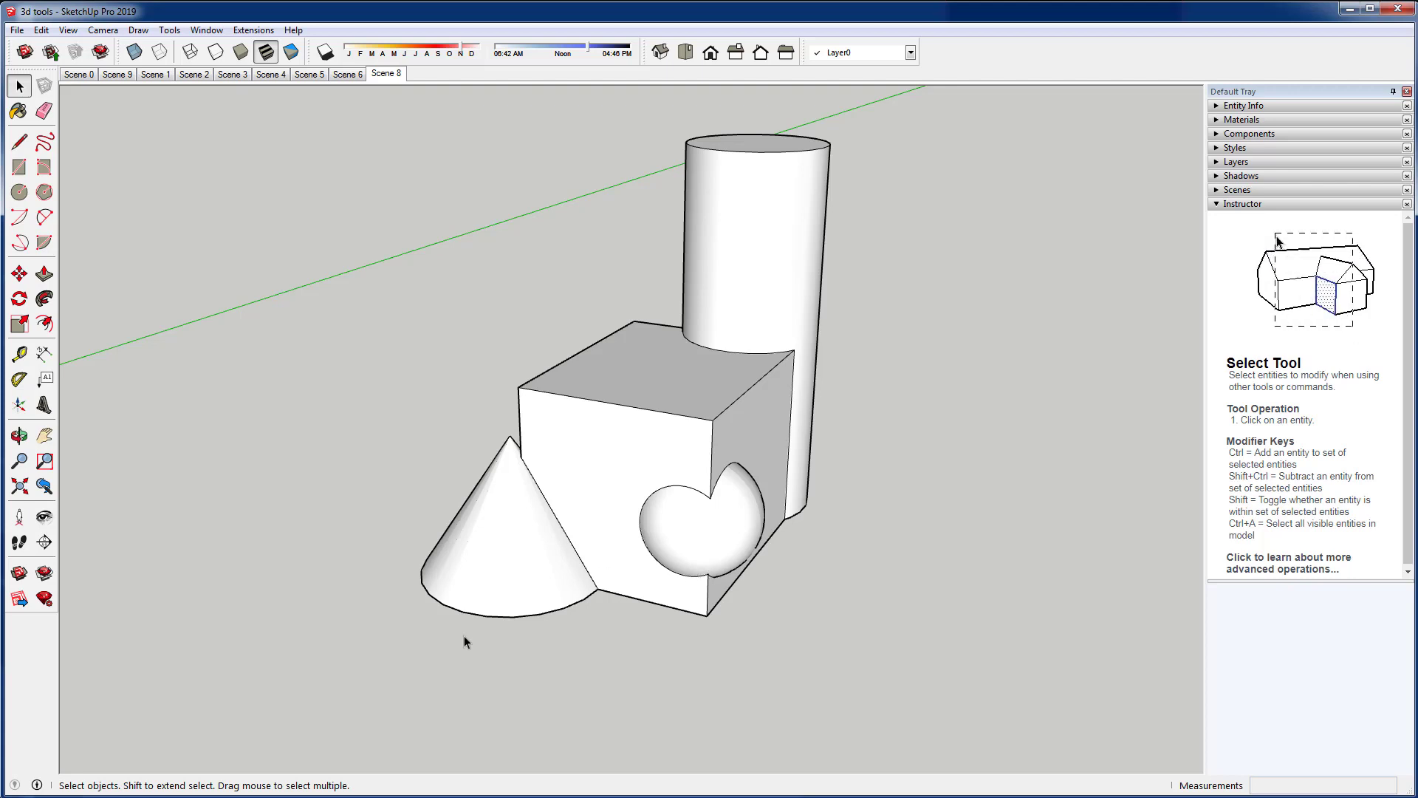
Delete the cone's outer part and the triangular face it cut from the box's lower corner, exposing the conical hollow
{"action": "left_click_drag", "start_coordinate": [464, 636], "coordinate": [348, 506]}
{"action": "key", "text": "Delete"}
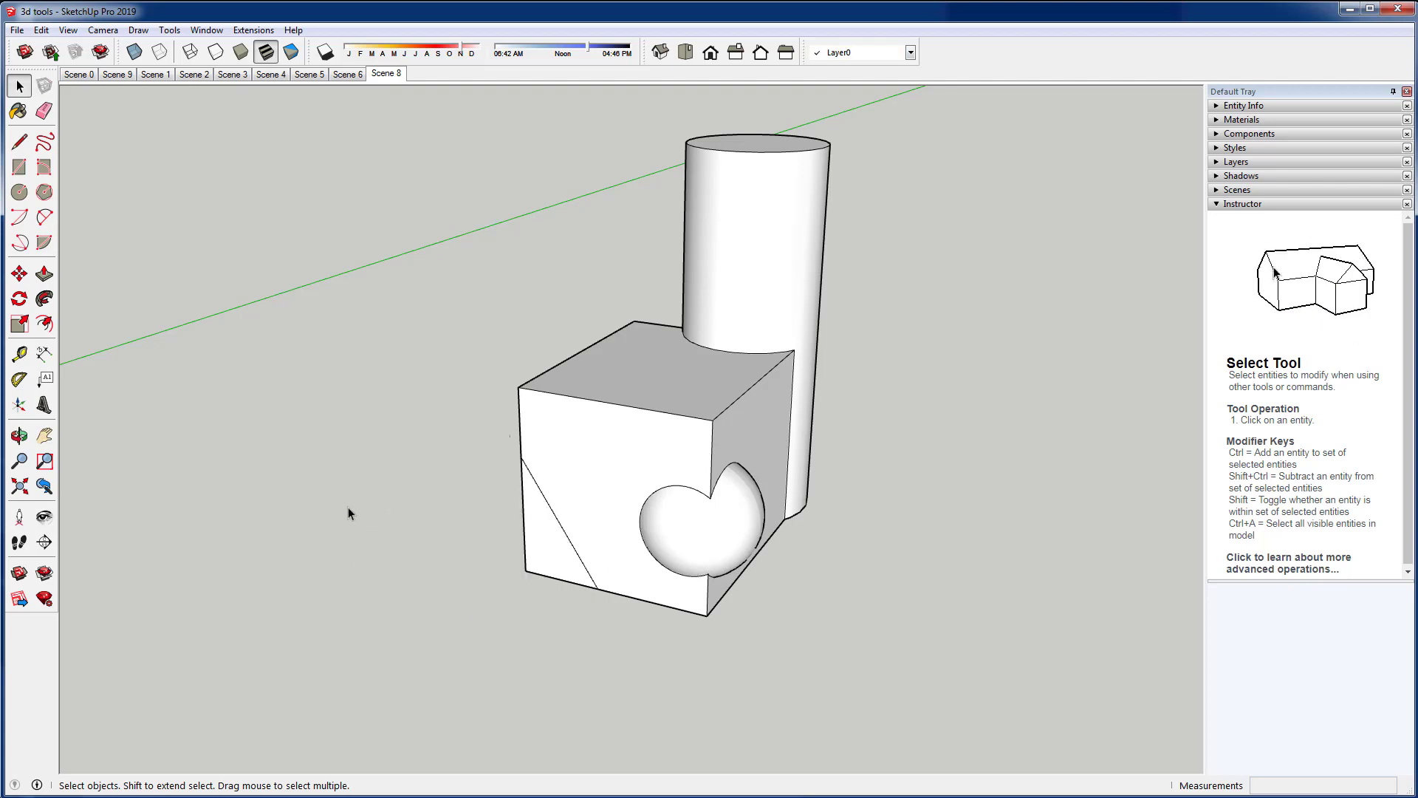
{"action": "left_click", "coordinate": [533, 564]}
{"action": "key", "text": "Delete"}
{"action": "middle_click_drag", "start_coordinate": [559, 583], "coordinate": [871, 436]}
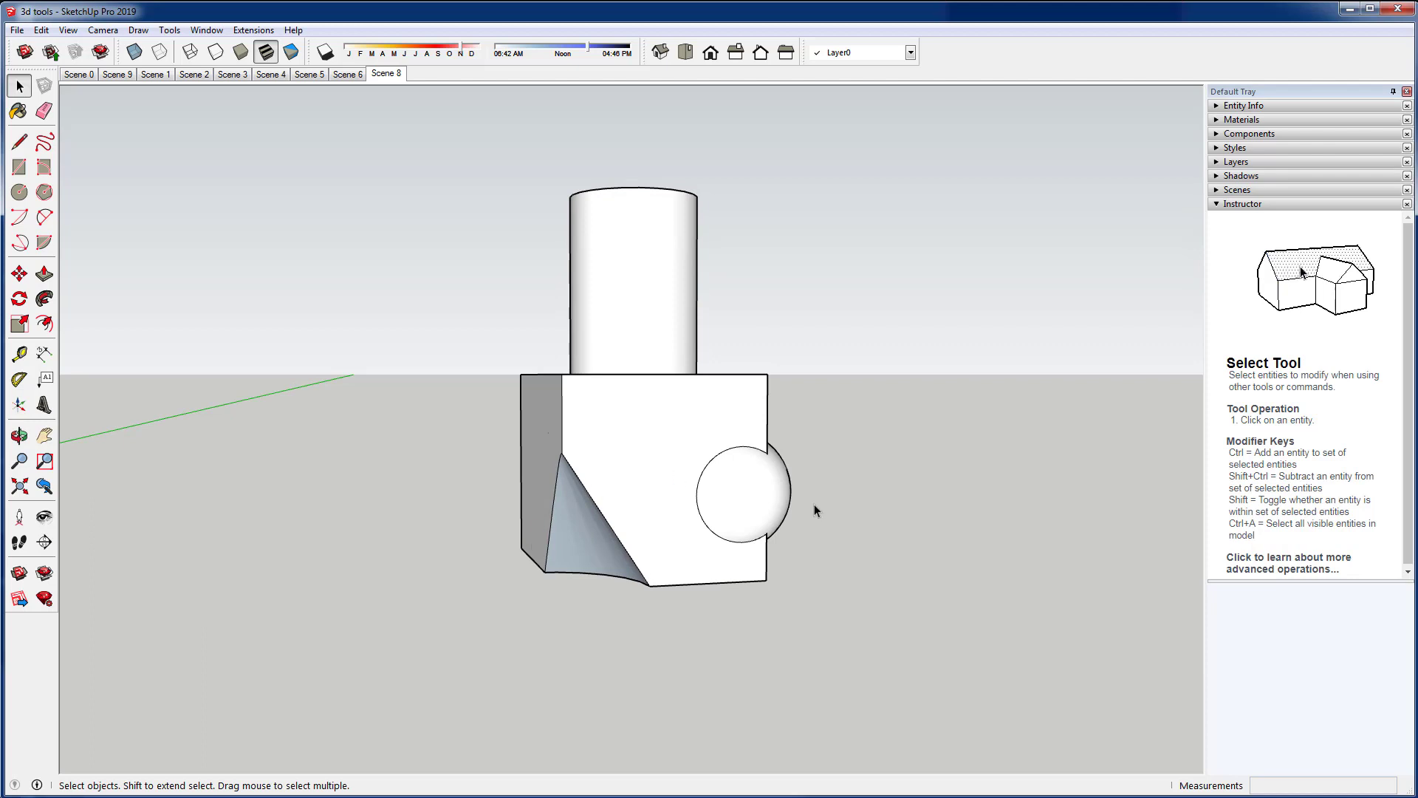
Delete the sphere's protruding part and the two rounded faces it cut on the box's front edge, leaving a spherical hollow
{"action": "middle_click_drag", "start_coordinate": [798, 497], "coordinate": [698, 546]}
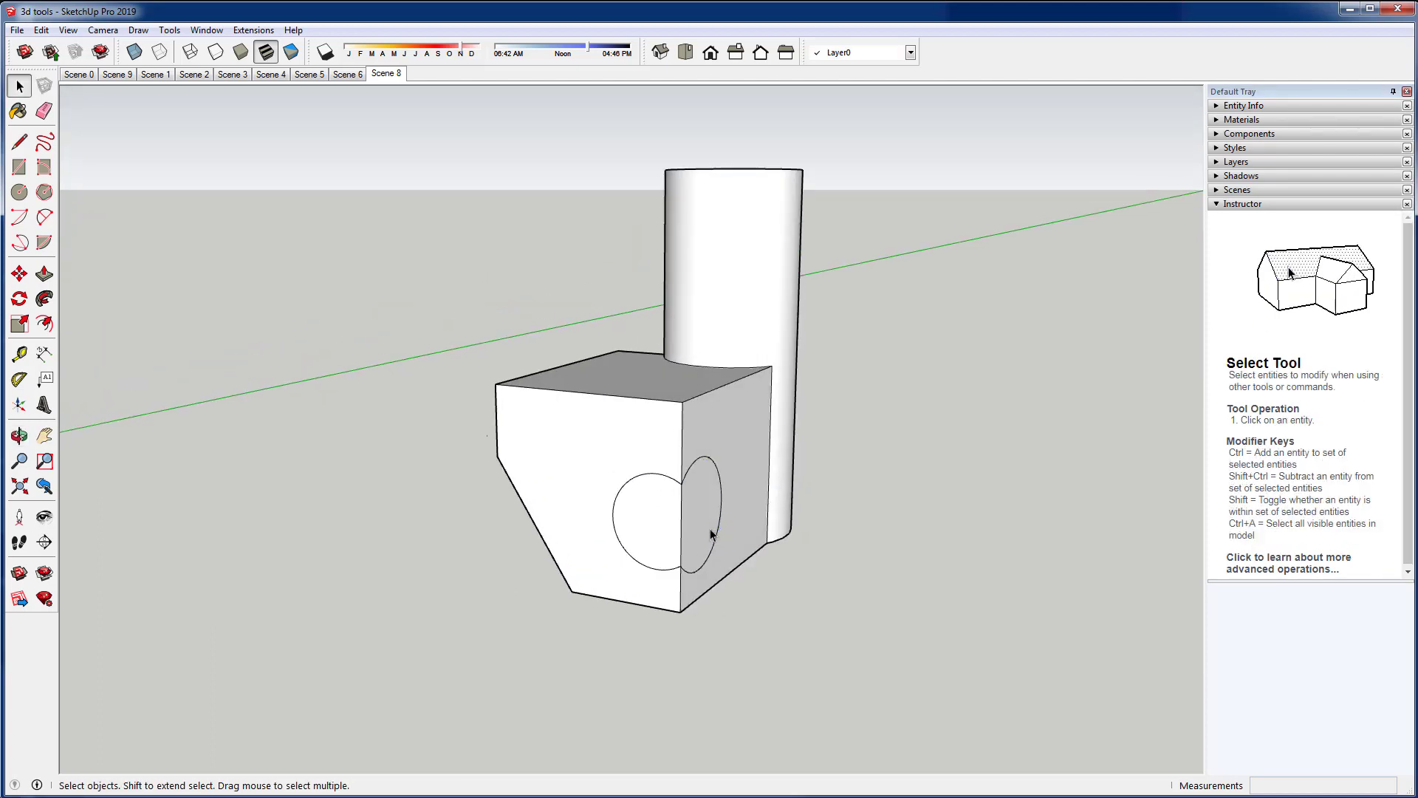
{"action": "left_click", "coordinate": [699, 529]}
{"action": "left_click", "coordinate": [680, 538], "text": "shift"}
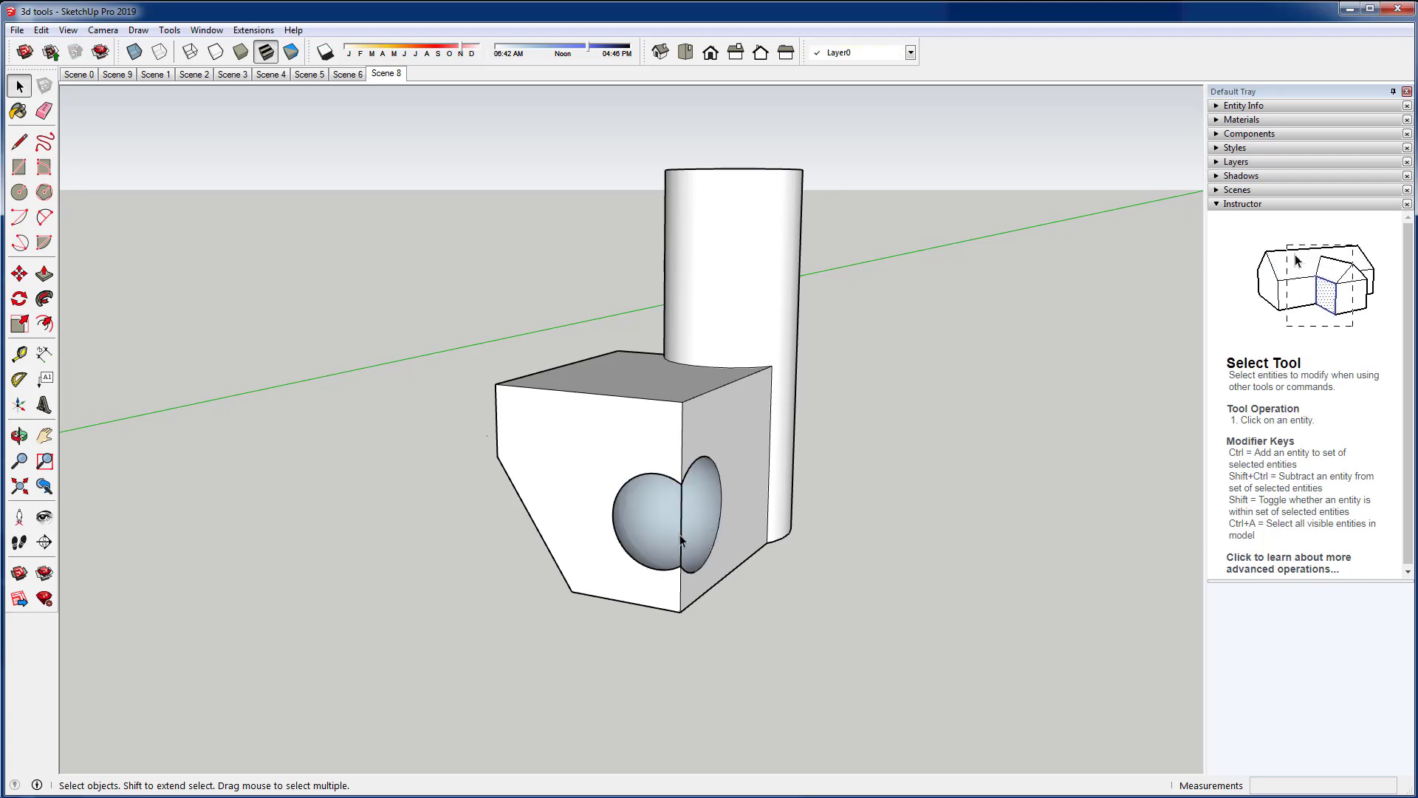
{"action": "middle_click_drag", "start_coordinate": [681, 543], "coordinate": [561, 610]}
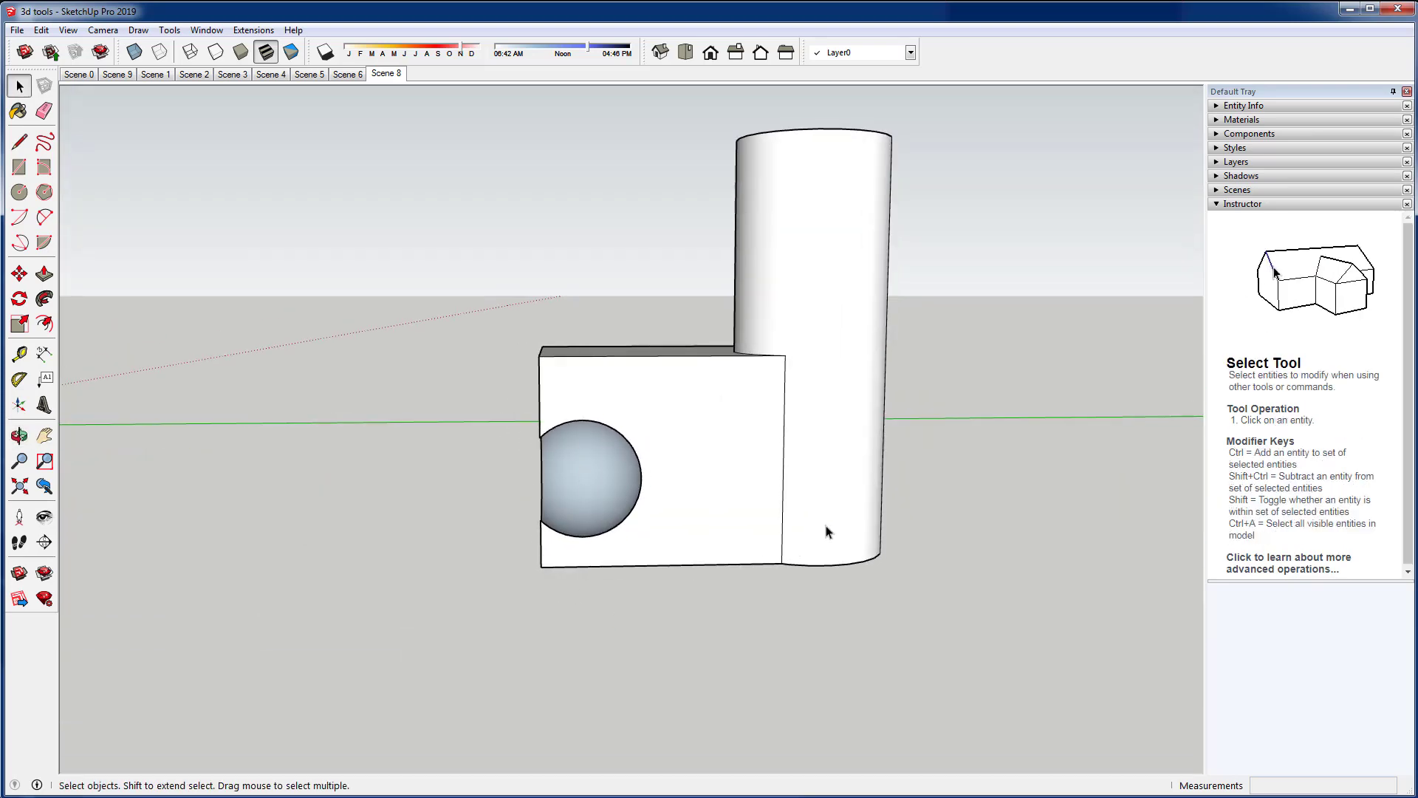
Delete the cylinder's part protruding from the box, along with the circular base left on the ground
{"action": "middle_click_drag", "start_coordinate": [828, 532], "coordinate": [886, 295]}
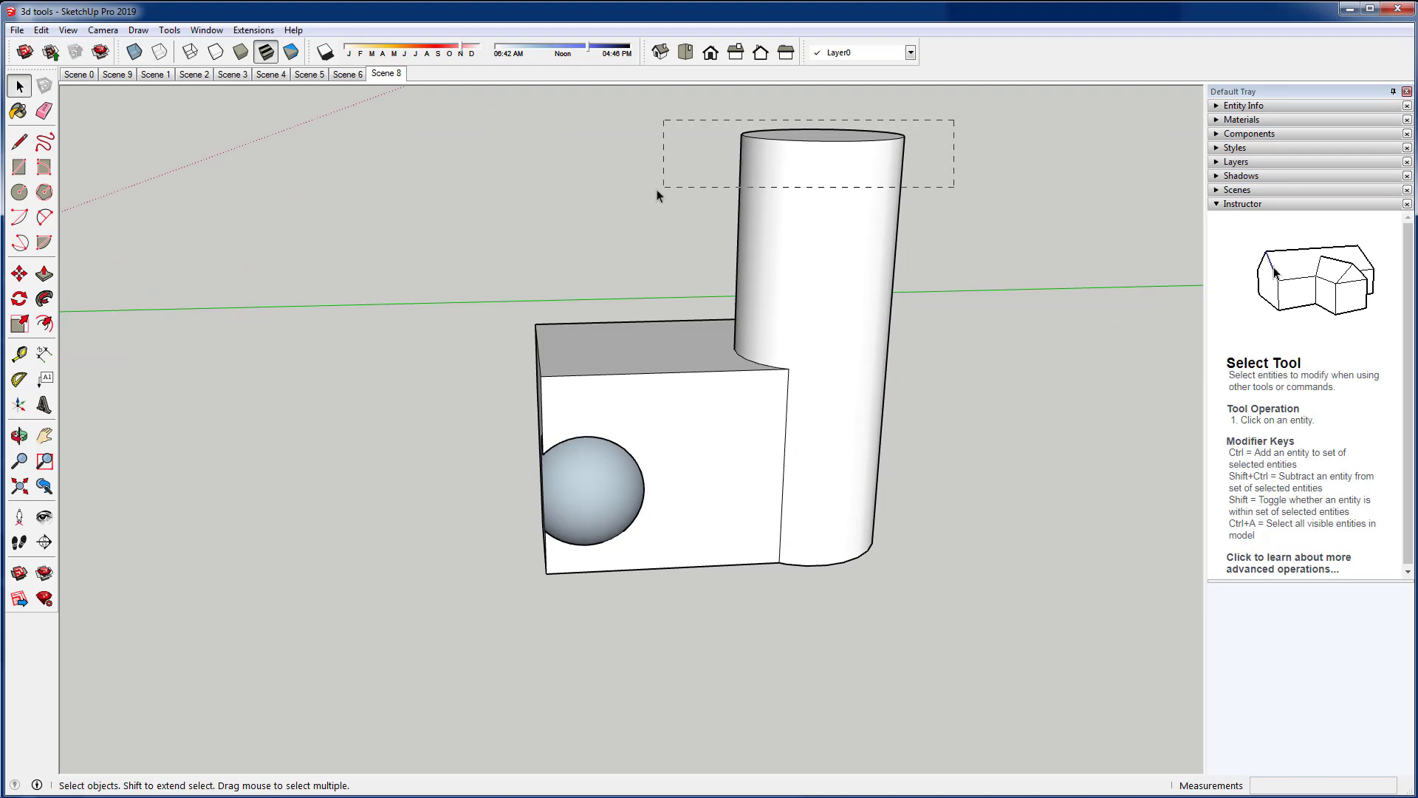
{"action": "left_click_drag", "start_coordinate": [658, 193], "coordinate": [659, 194]}
{"action": "key", "text": "Delete"}
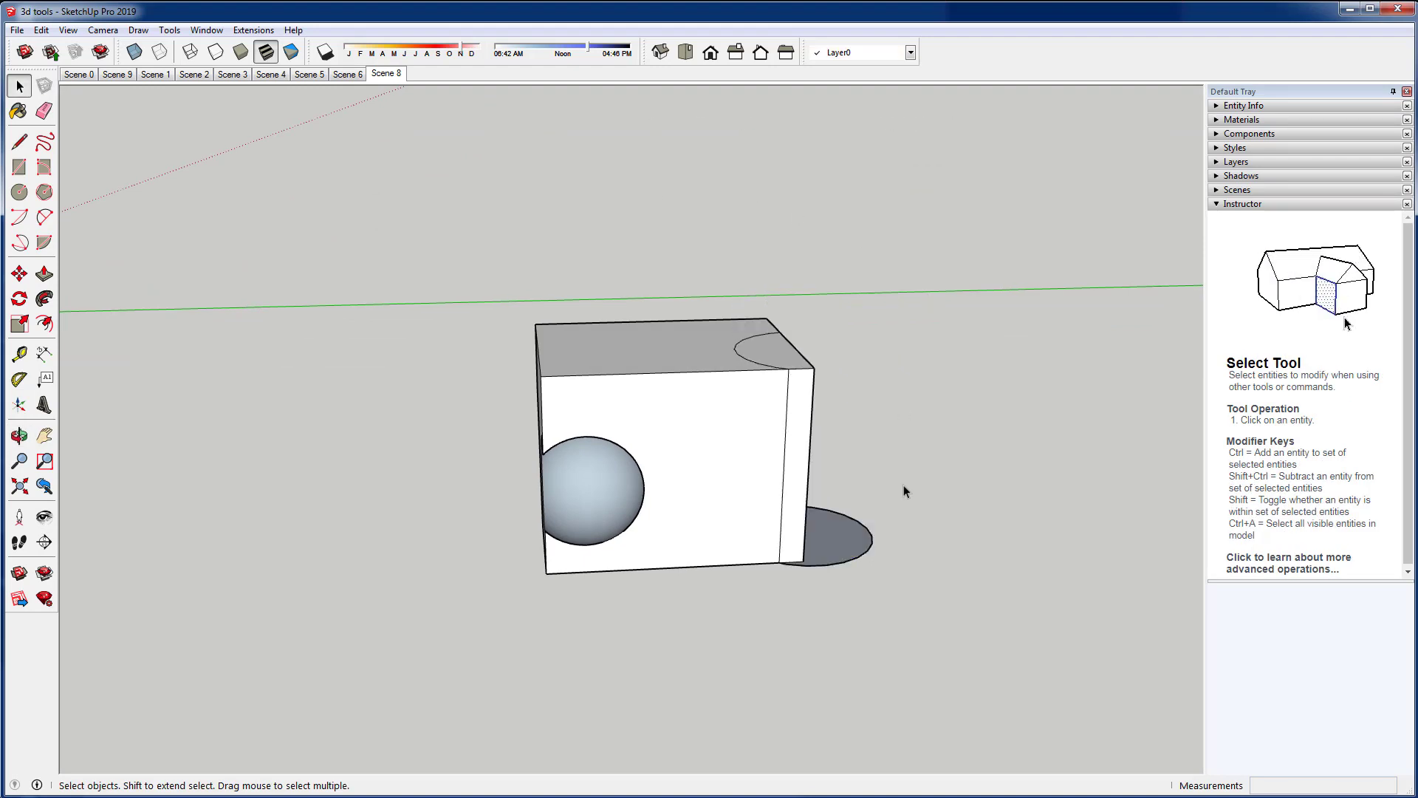
{"action": "left_click_drag", "start_coordinate": [905, 483], "coordinate": [845, 585]}
{"action": "key", "text": "Delete"}
Erase the box's rear corner edges and leftover lines within the cylinder's footprint, leaving a cylindrical hollow
{"action": "middle_click_drag", "start_coordinate": [786, 468], "coordinate": [806, 391]}
{"action": "key", "text": "e"}
{"action": "left_click_drag", "start_coordinate": [830, 372], "coordinate": [828, 396]}
{"action": "scroll", "coordinate": [828, 396], "scroll_direction": "down", "scroll_amount": 5}
{"action": "scroll", "coordinate": [828, 399], "scroll_direction": "up", "scroll_amount": 6}
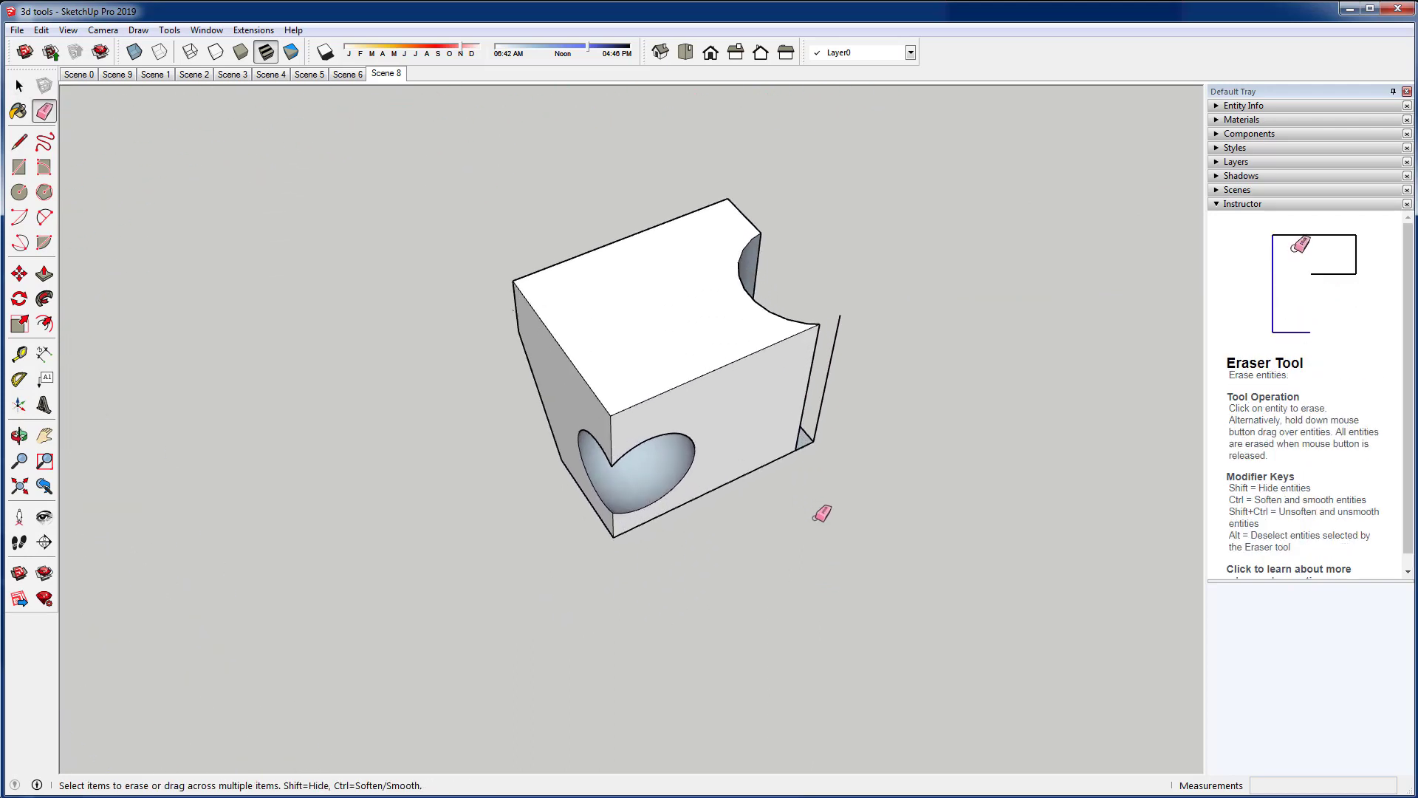
{"action": "mouse_move", "coordinate": [893, 436]}
{"action": "middle_mouse_down"}
{"action": "mouse_move", "coordinate": [579, 516]}
{"action": "mouse_move", "coordinate": [893, 466]}
{"action": "mouse_move", "coordinate": [739, 355]}
{"action": "mouse_move", "coordinate": [491, 357]}
{"action": "mouse_move", "coordinate": [627, 402]}
{"action": "mouse_move", "coordinate": [823, 529]}
{"action": "mouse_move", "coordinate": [888, 446]}
{"action": "mouse_move", "coordinate": [547, 475]}
{"action": "mouse_move", "coordinate": [557, 396]}
{"action": "mouse_move", "coordinate": [529, 459]}
{"action": "mouse_move", "coordinate": [468, 422]}
{"action": "mouse_move", "coordinate": [830, 414]}
{"action": "mouse_move", "coordinate": [563, 415]}
{"action": "mouse_move", "coordinate": [712, 370]}
{"action": "mouse_move", "coordinate": [855, 414]}
{"action": "middle_mouse_up"}
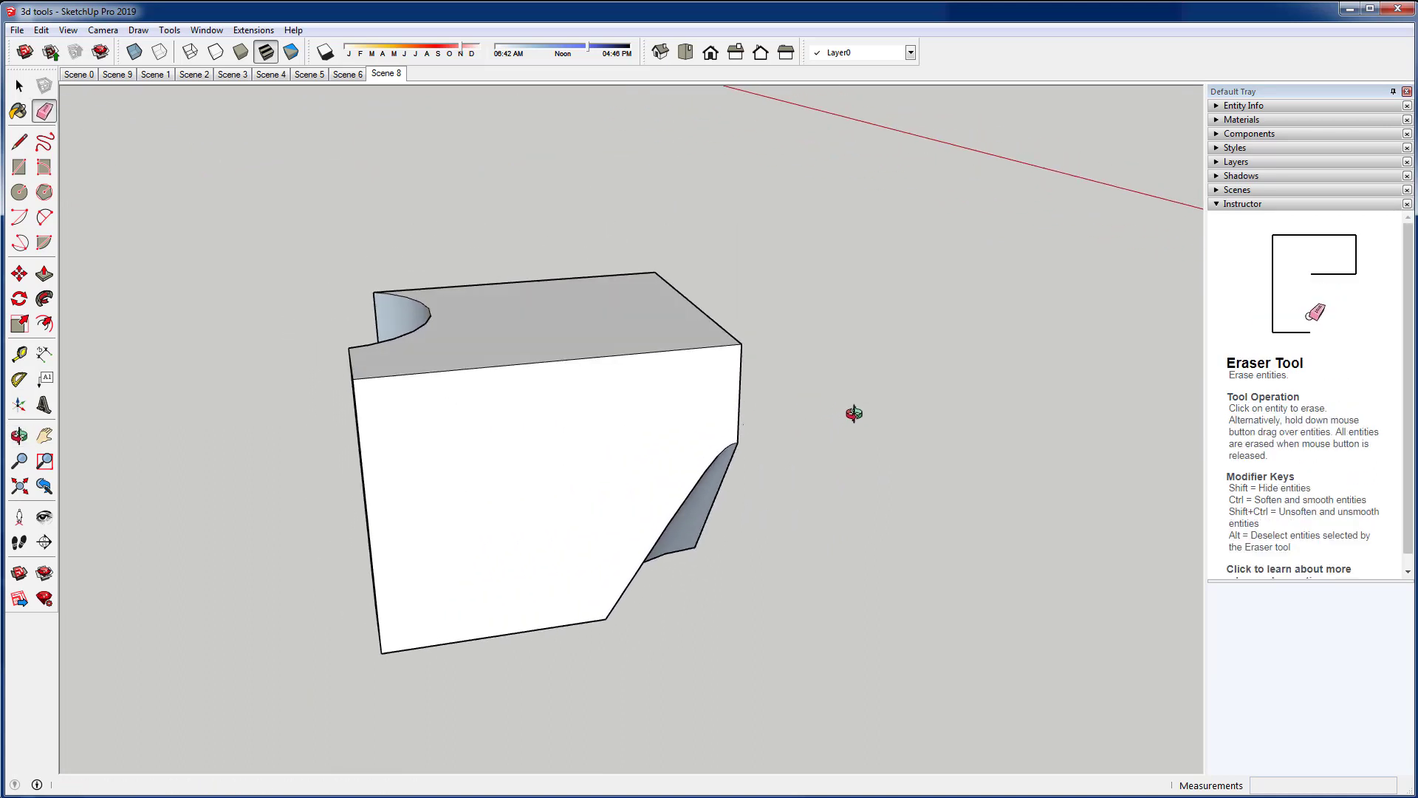
Undo the deletions and the face intersection until the cone, cylinder and sphere are whole again around the box
{"action": "key", "text": "ctrl+z"}
{"action": "key", "text": "ctrl+z"}
{"action": "key", "text": "ctrl+z"}
{"action": "key", "text": "ctrl+z"}
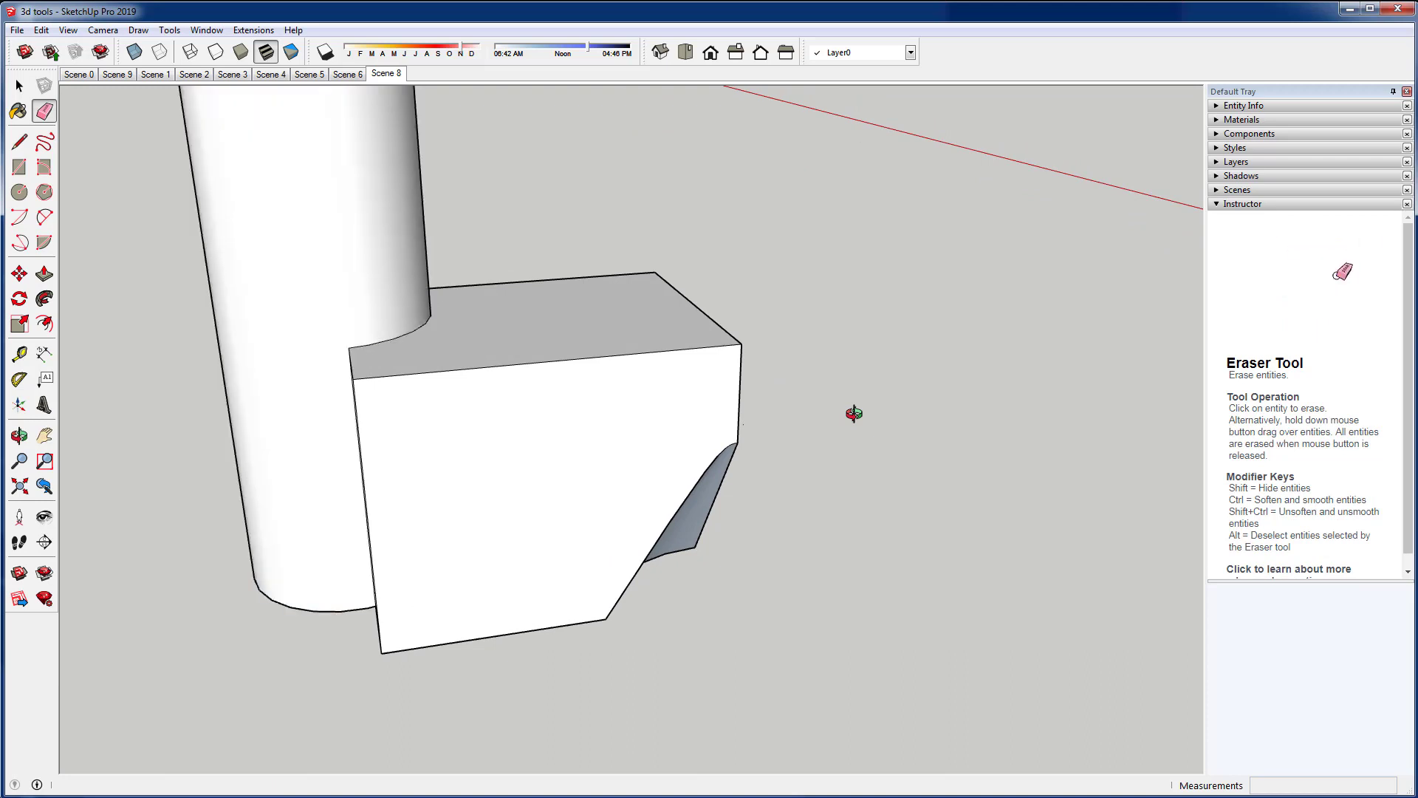
{"action": "key", "text": "ctrl+z"}
{"action": "mouse_move", "coordinate": [855, 413]}
{"action": "middle_mouse_down"}
{"action": "mouse_move", "coordinate": [453, 464]}
{"action": "mouse_move", "coordinate": [606, 461]}
{"action": "middle_mouse_up"}
{"action": "middle_click_drag", "start_coordinate": [911, 459], "coordinate": [333, 517]}
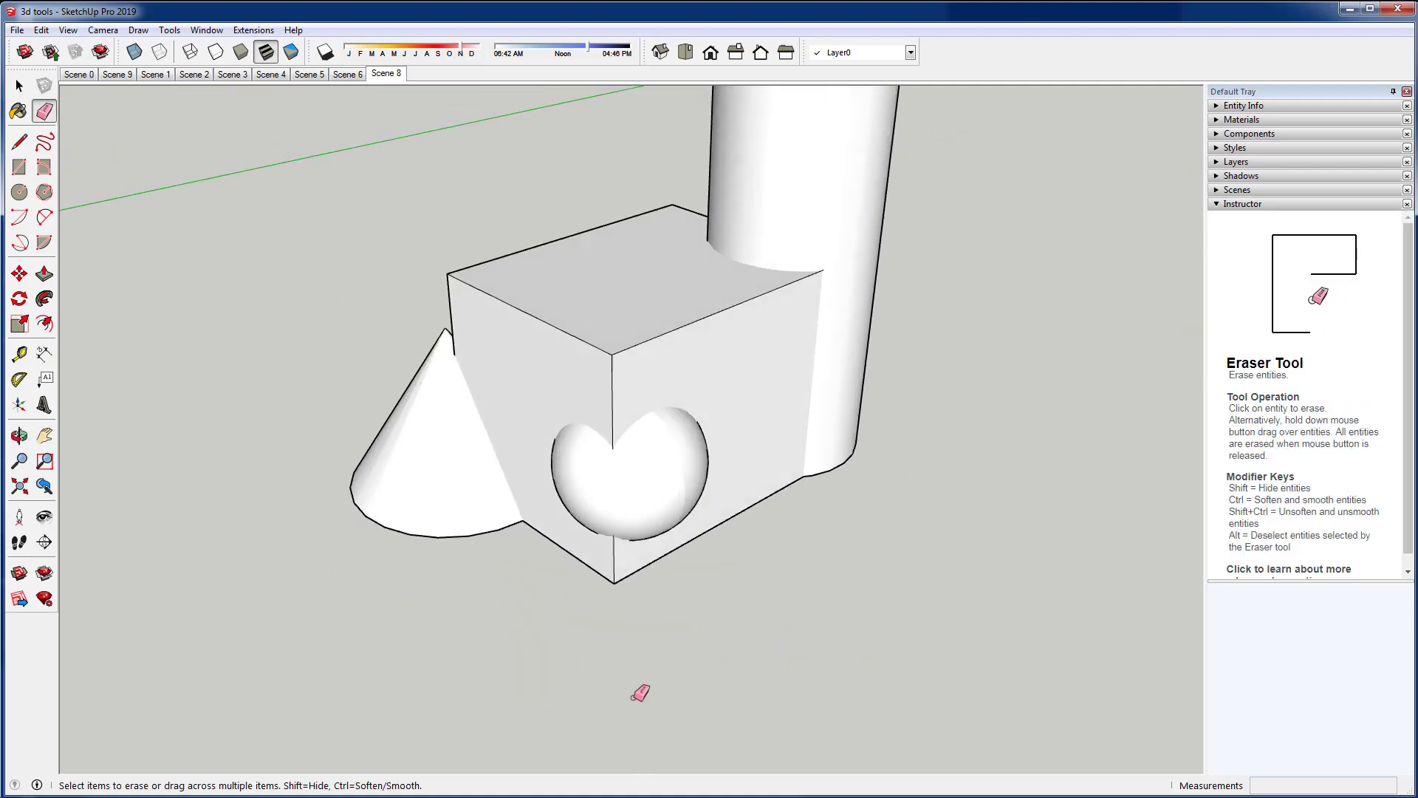
{"action": "scroll", "coordinate": [640, 693], "scroll_direction": "down", "scroll_amount": 3}
{"action": "scroll", "coordinate": [538, 610], "scroll_direction": "down", "scroll_amount": 2}
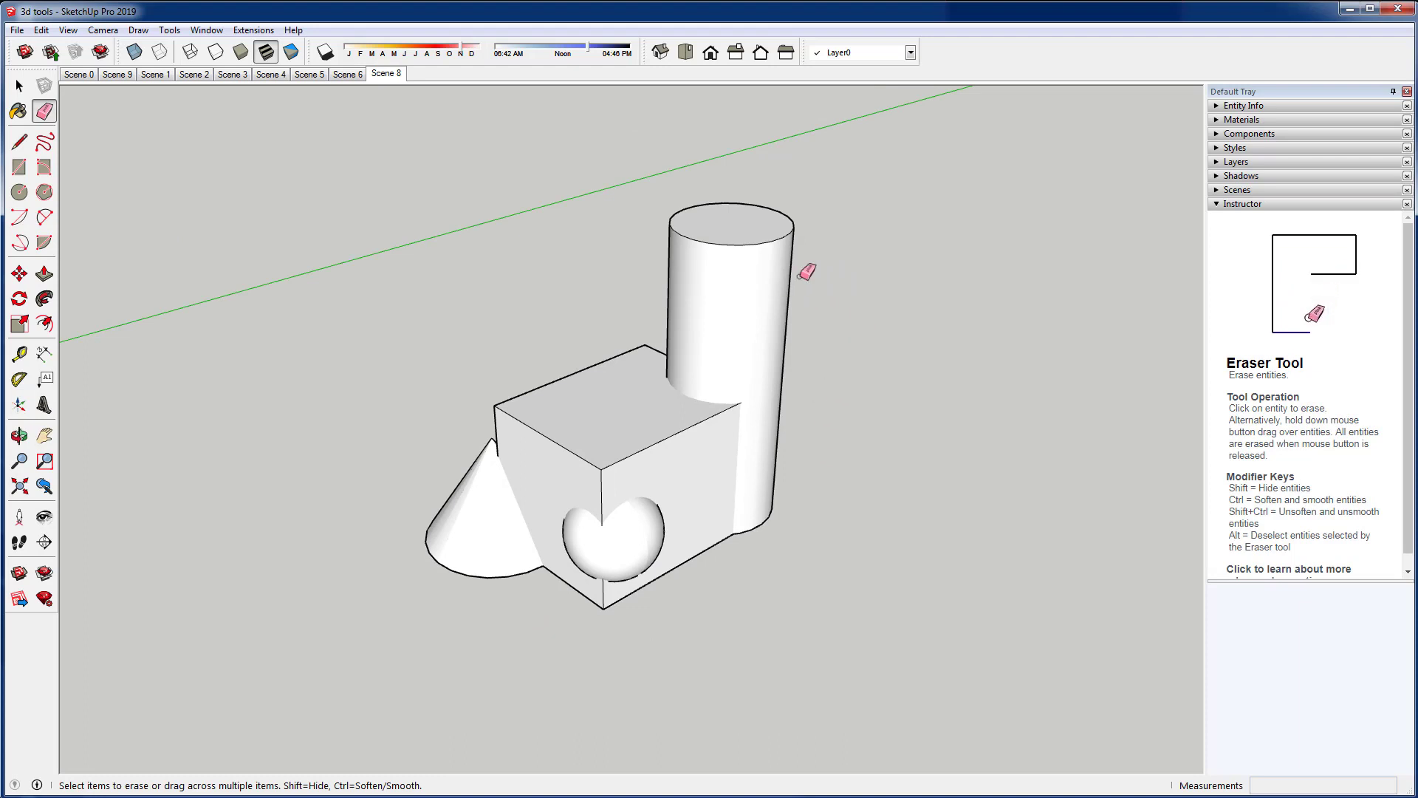
Select the box, cylinder and sphere without the cone and intersect their faces with the selection
{"action": "key", "text": "space"}
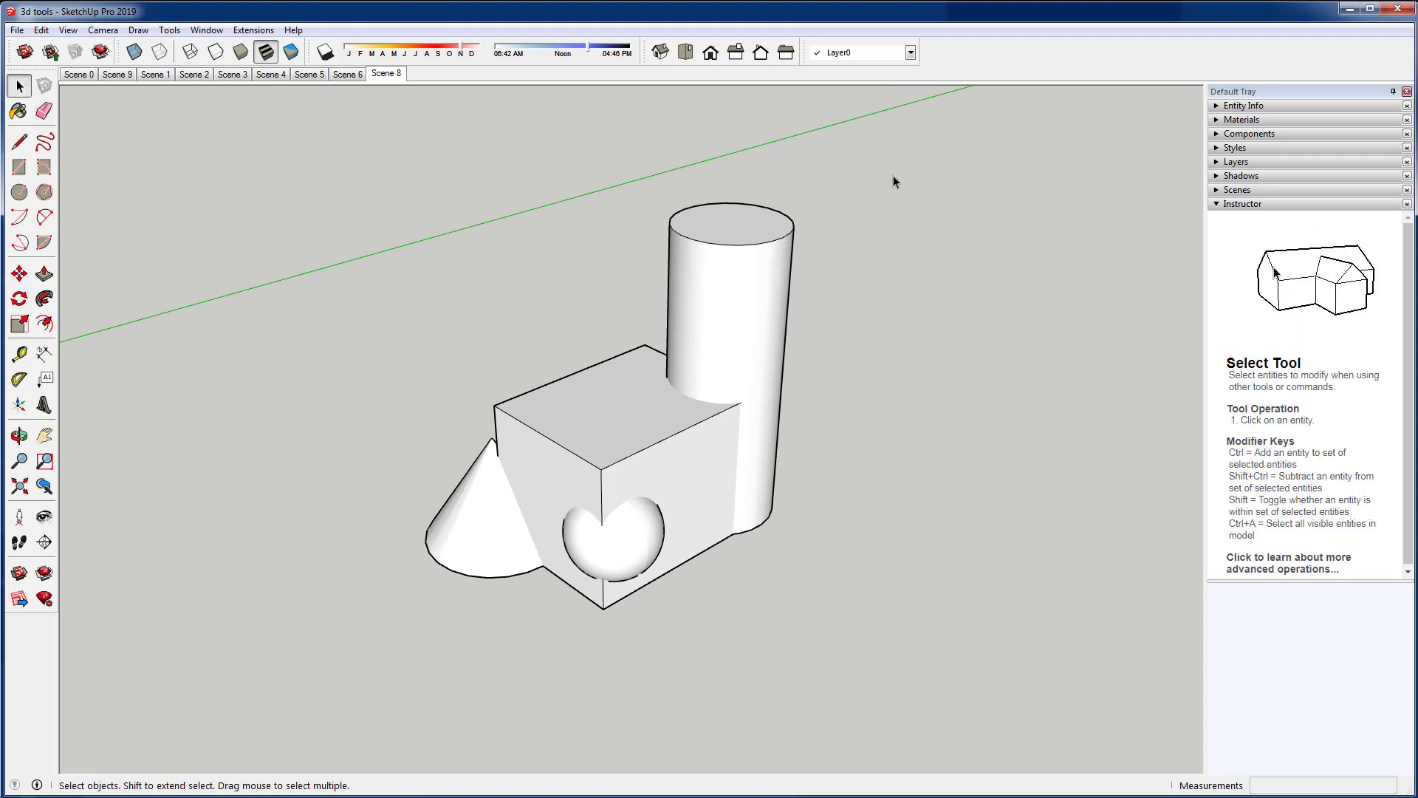
{"action": "left_click_drag", "start_coordinate": [600, 653], "coordinate": [600, 653]}
{"action": "middle_click_drag", "start_coordinate": [534, 654], "coordinate": [680, 486]}
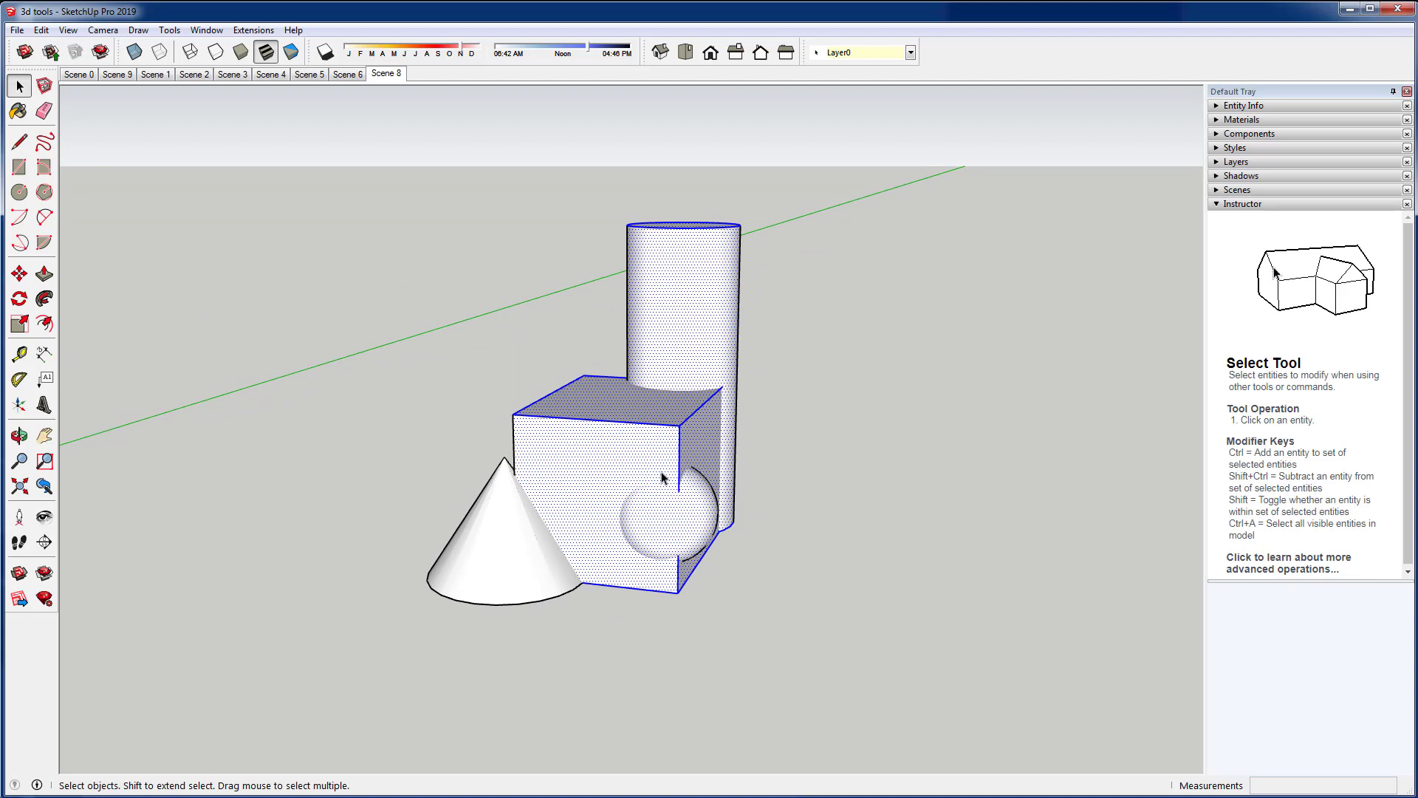
{"action": "right_click", "coordinate": [615, 456]}
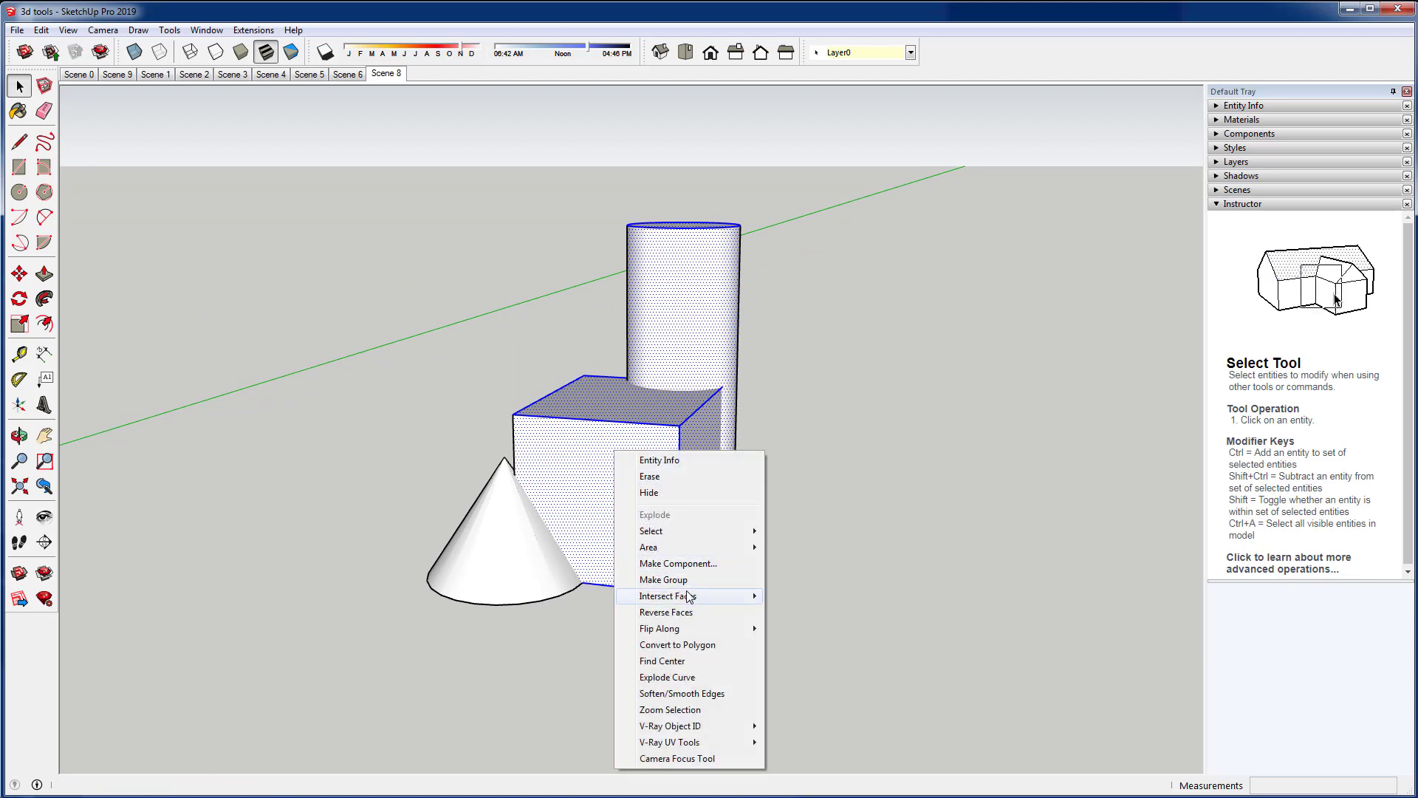
{"action": "mouse_move", "coordinate": [739, 604]}
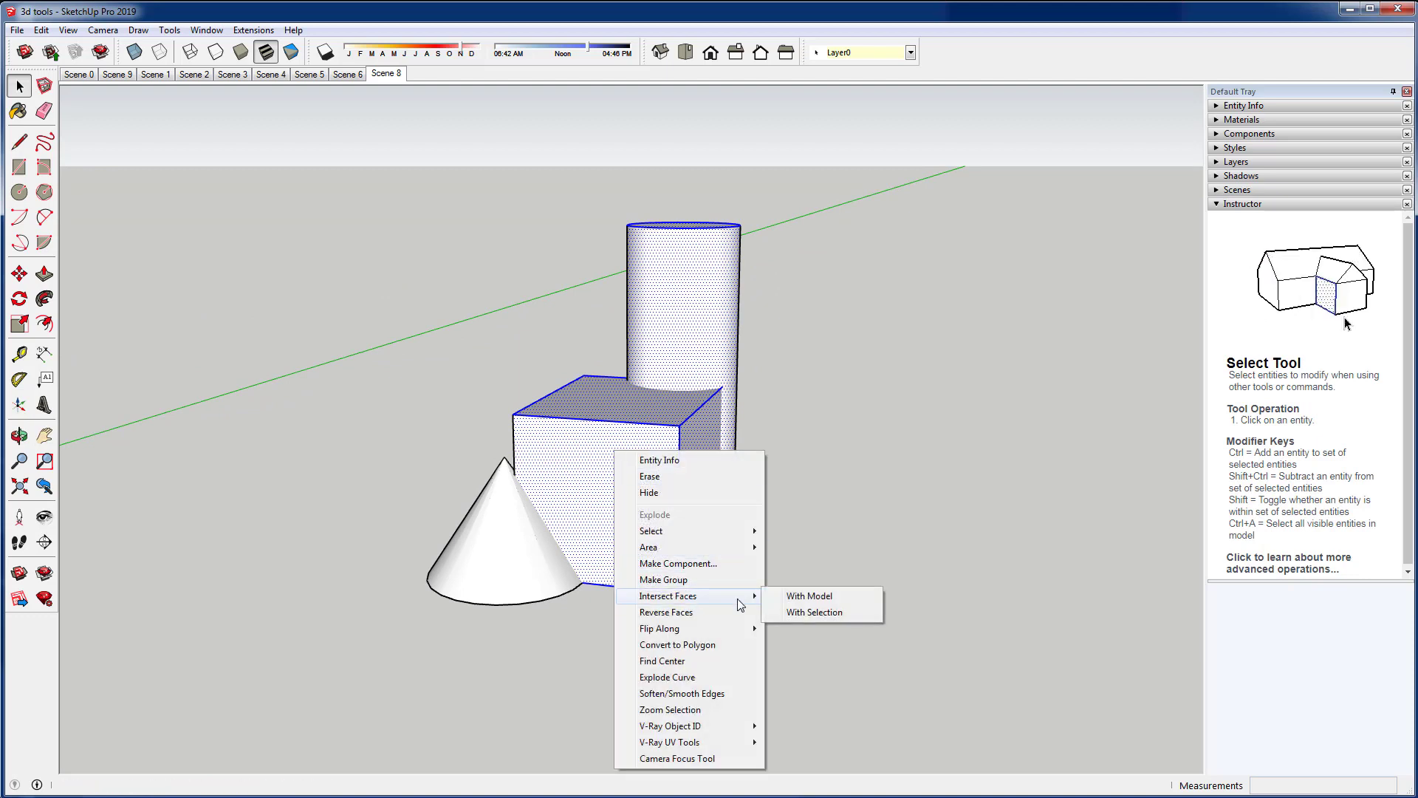
{"action": "left_click", "coordinate": [818, 613]}
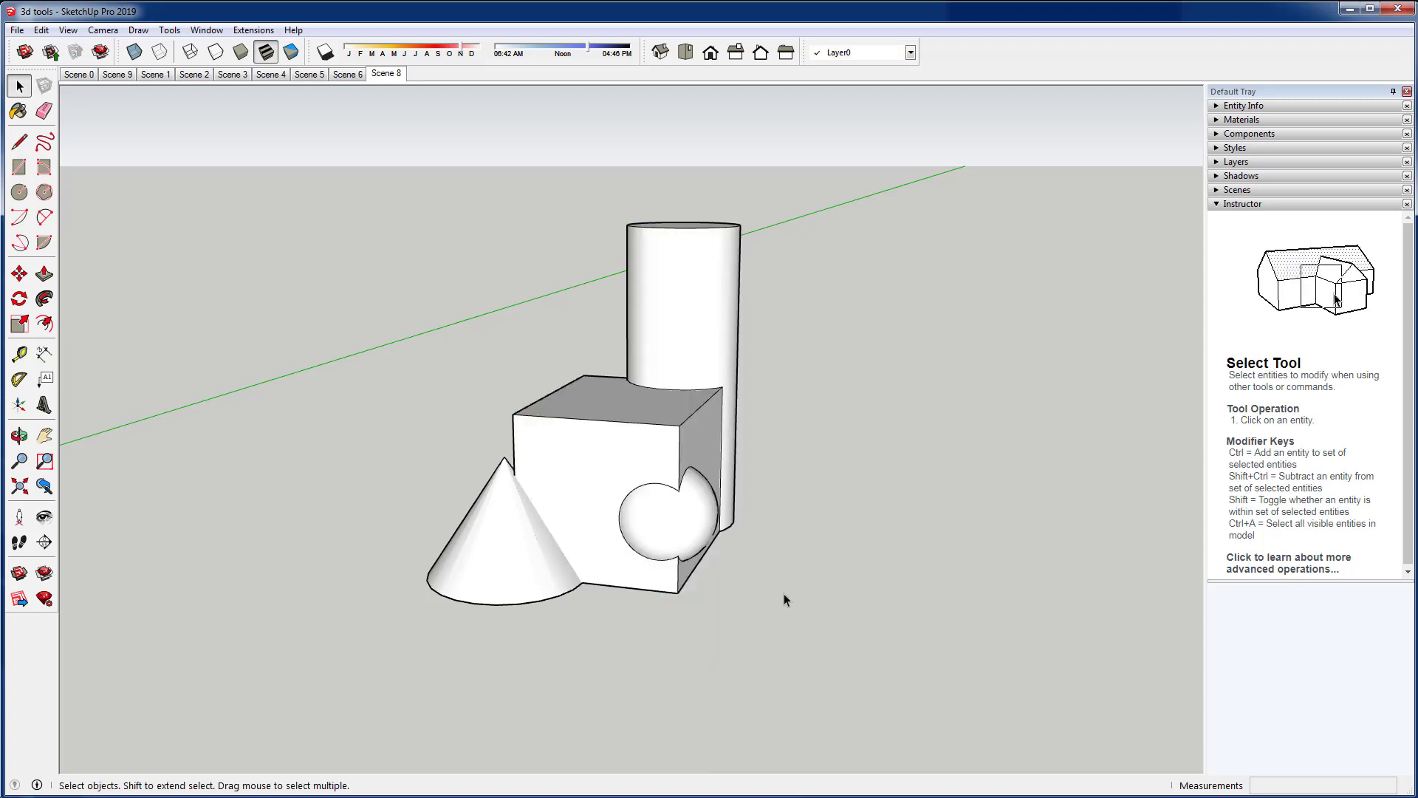
Try to move the cone about 45' 11" away from the box's lower corner
{"action": "left_click", "coordinate": [492, 546]}
{"action": "key", "text": "m"}
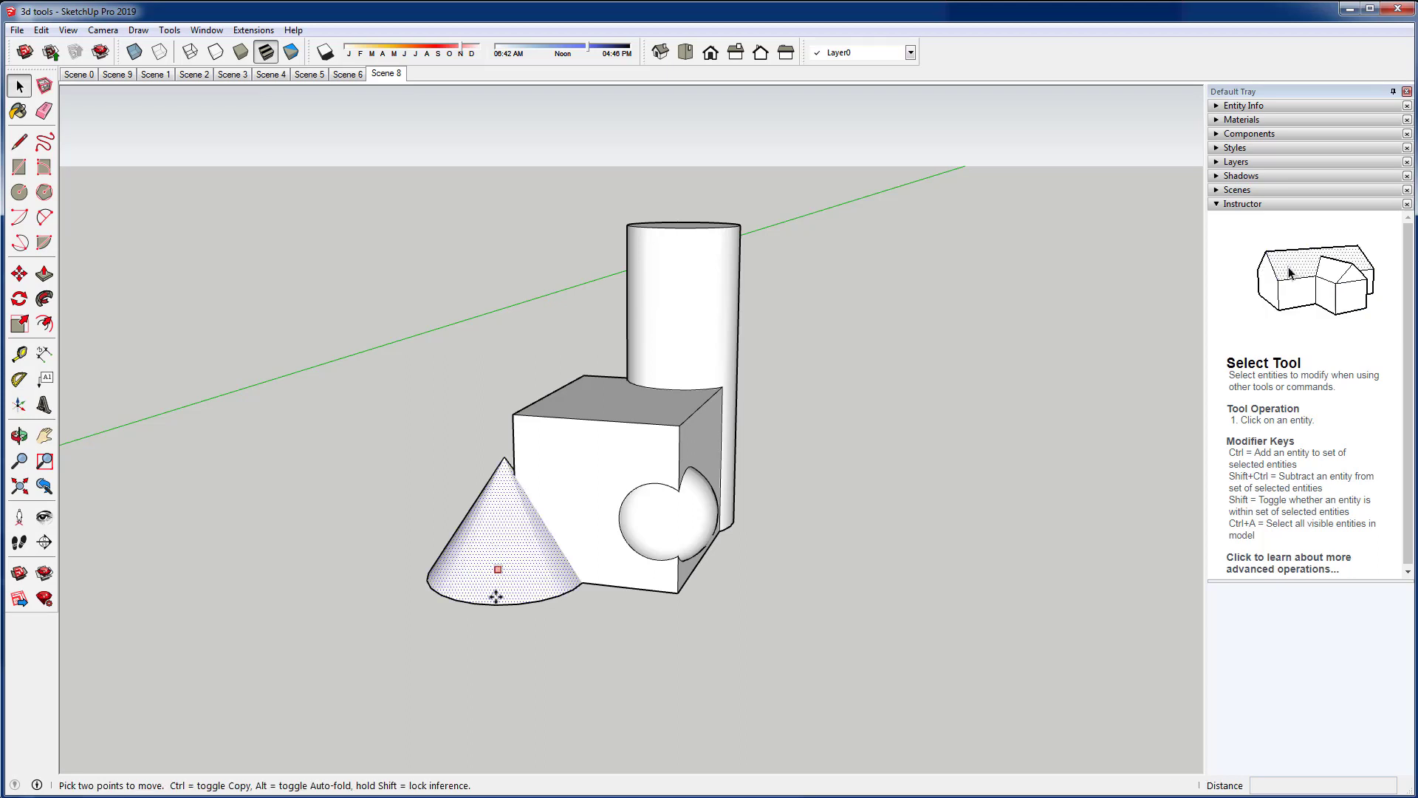
{"action": "left_click", "coordinate": [484, 634]}
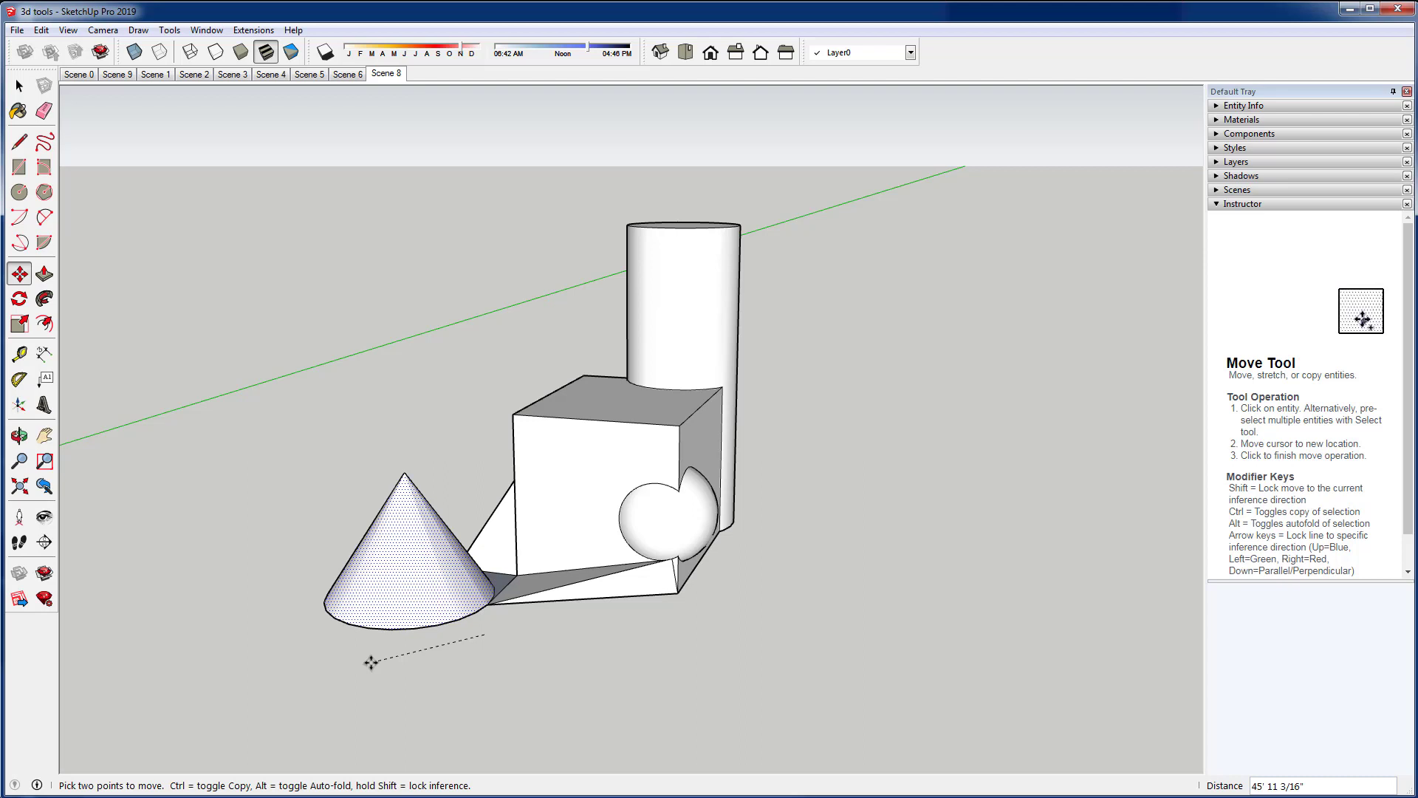
{"action": "key", "text": "Escape"}
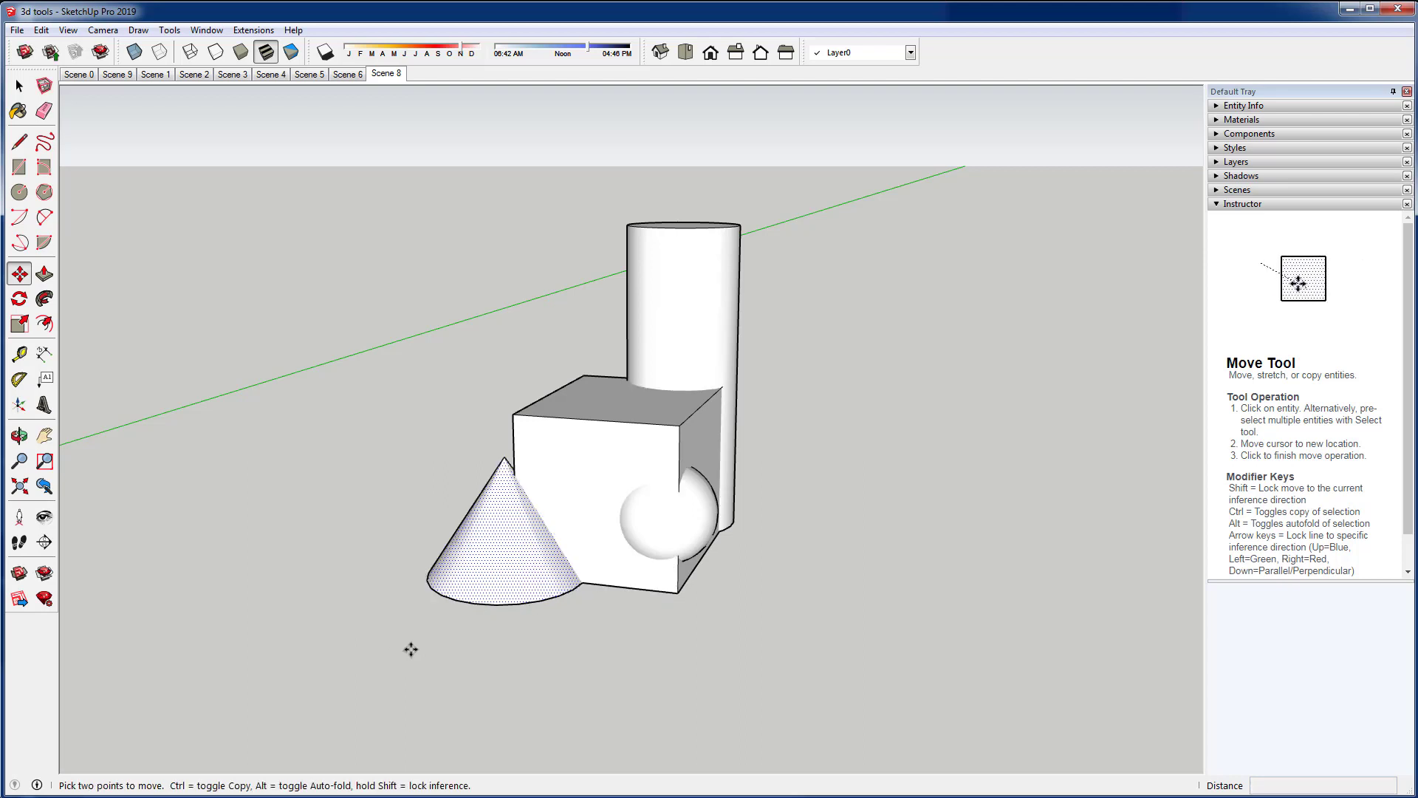
Undo the selection-only face intersection, keeping the sphere's move onto the box edge by redoing it
{"action": "key", "text": "ctrl+z"}
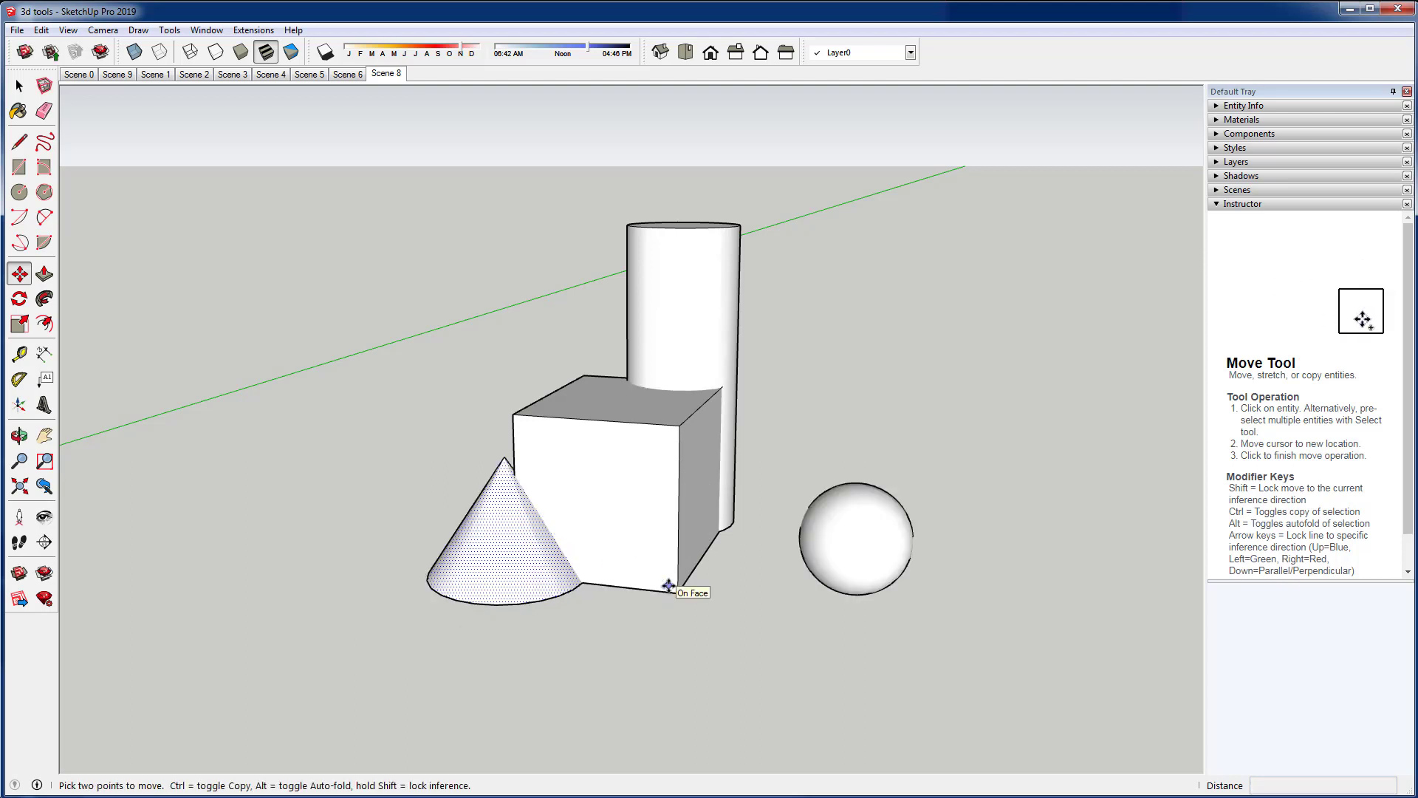
{"action": "left_click", "coordinate": [40, 29]}
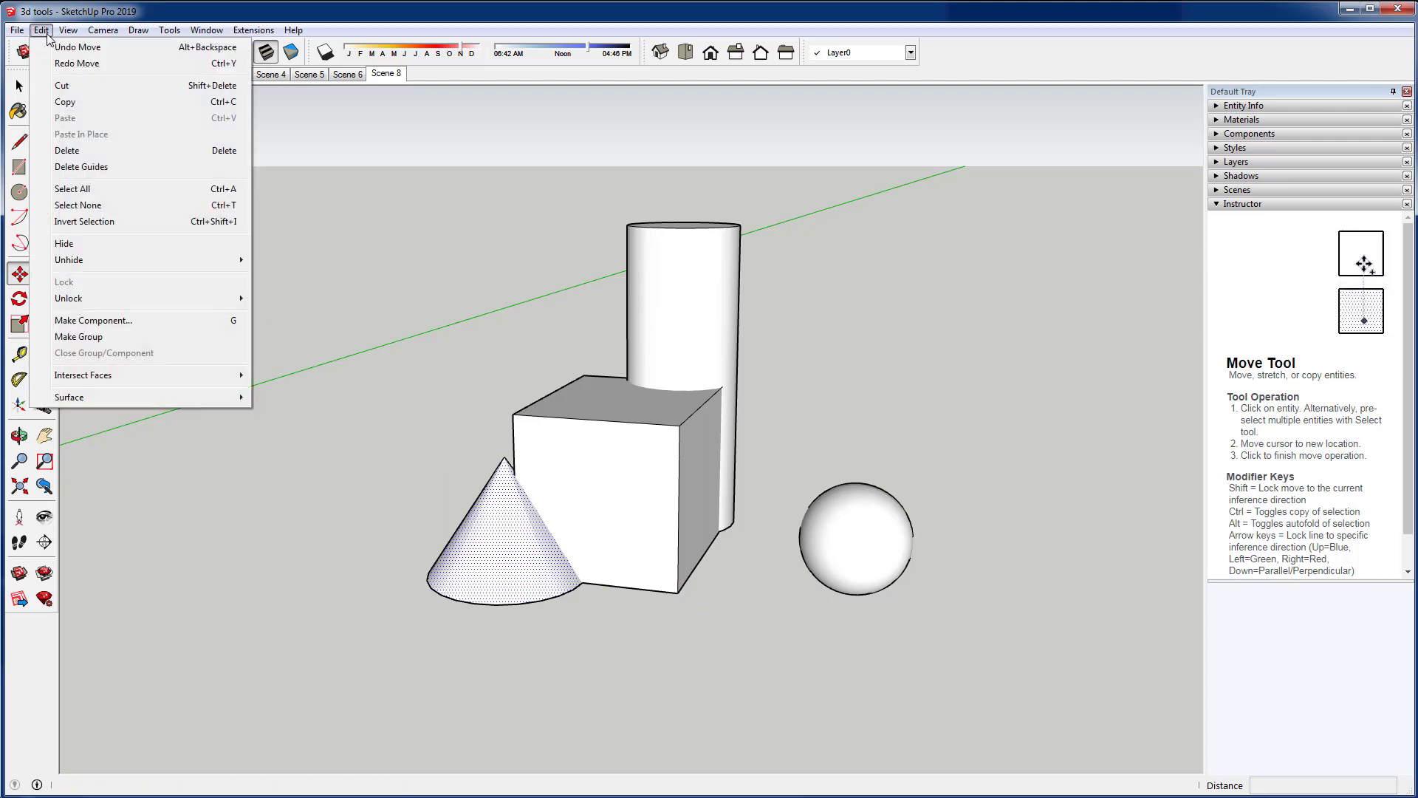
{"action": "left_click", "coordinate": [71, 65]}
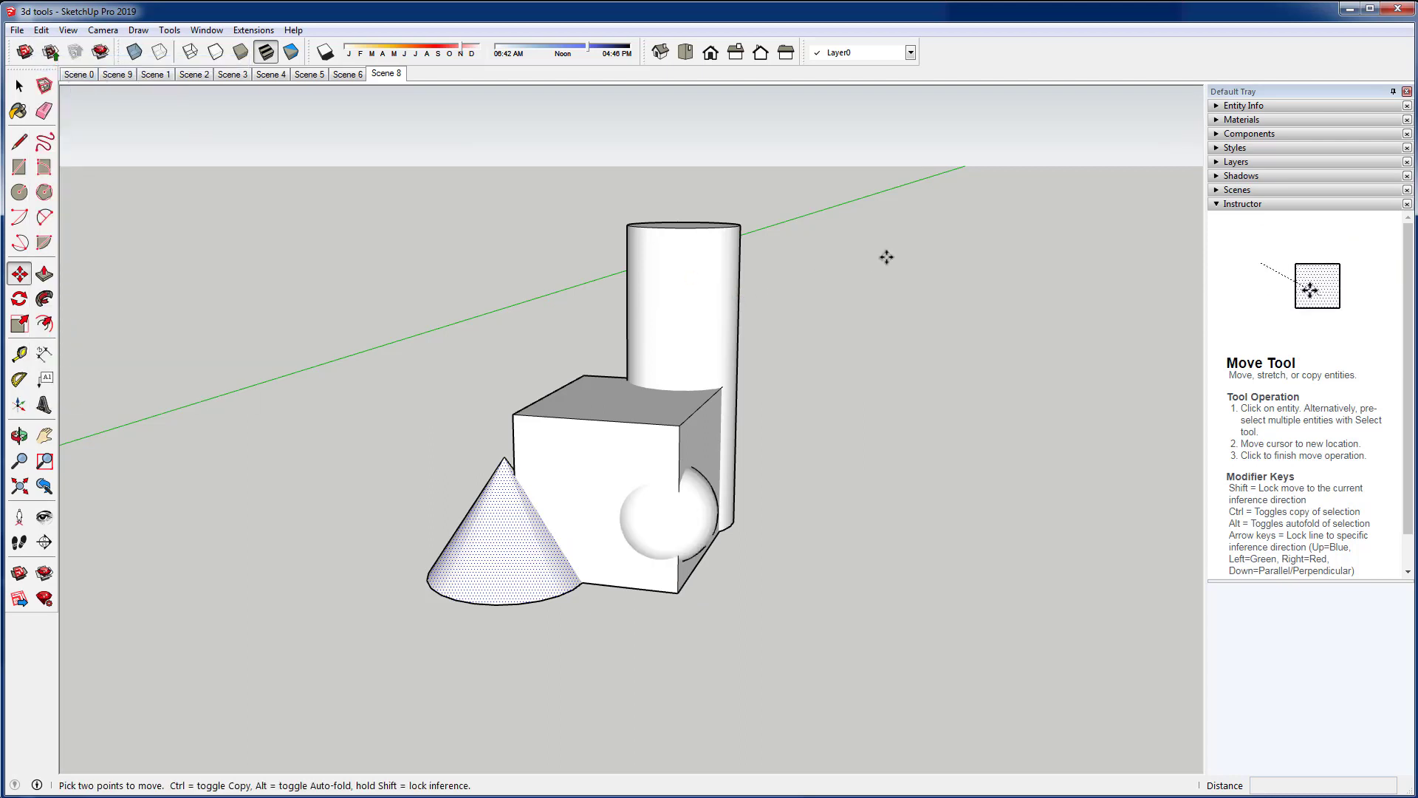
Select the box, cylinder and sphere without the cone and intersect their faces with the model
{"action": "key", "text": "space"}
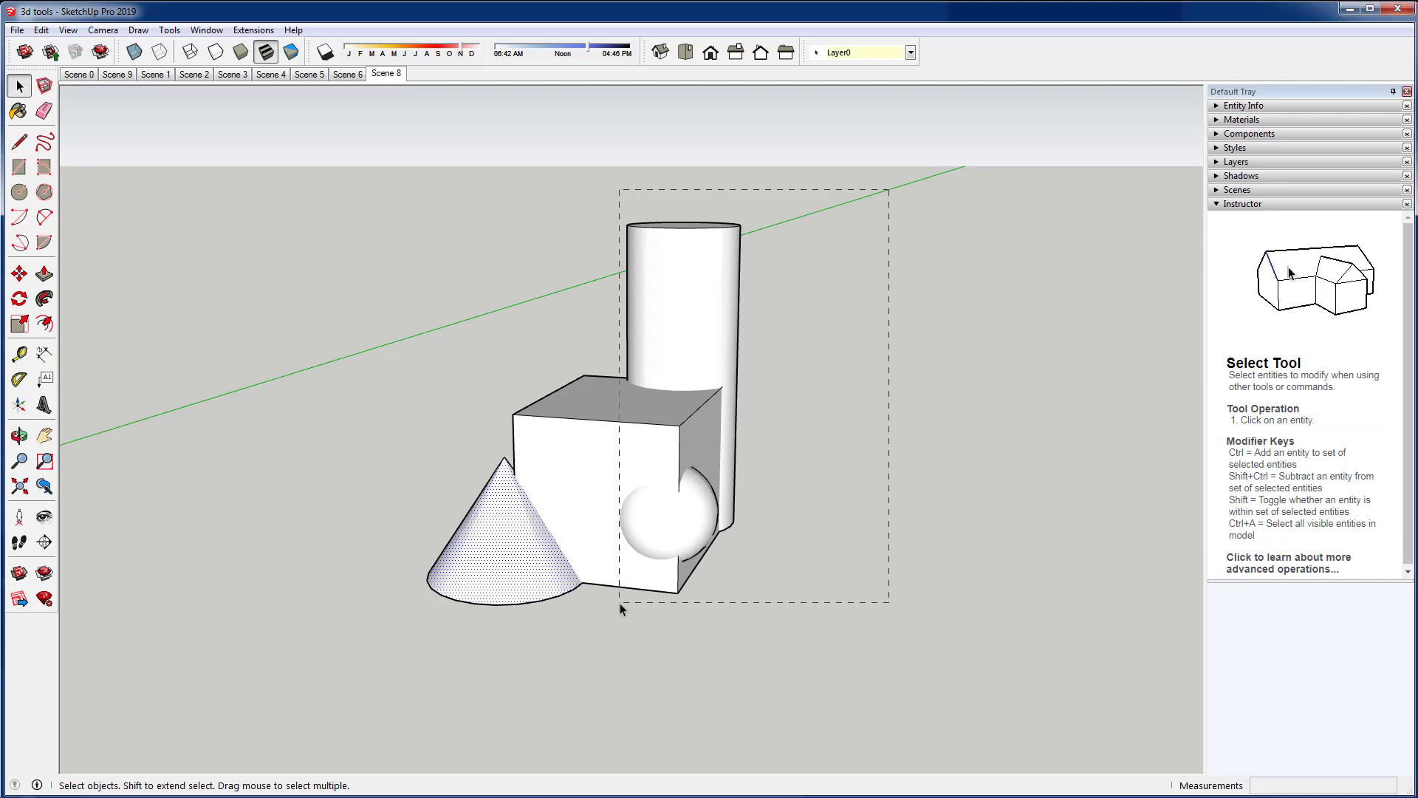
{"action": "left_click_drag", "start_coordinate": [619, 603], "coordinate": [619, 603]}
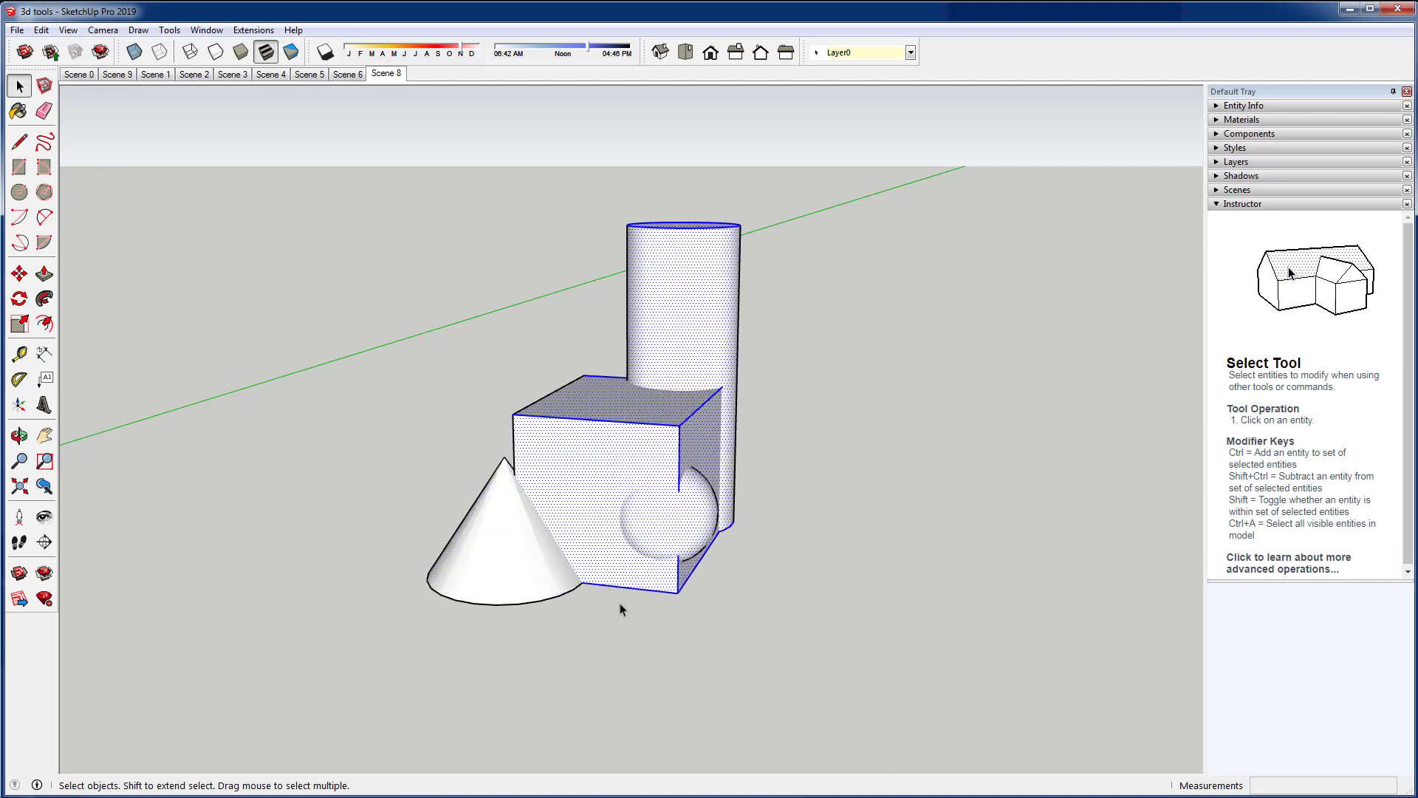
{"action": "right_click", "coordinate": [596, 460]}
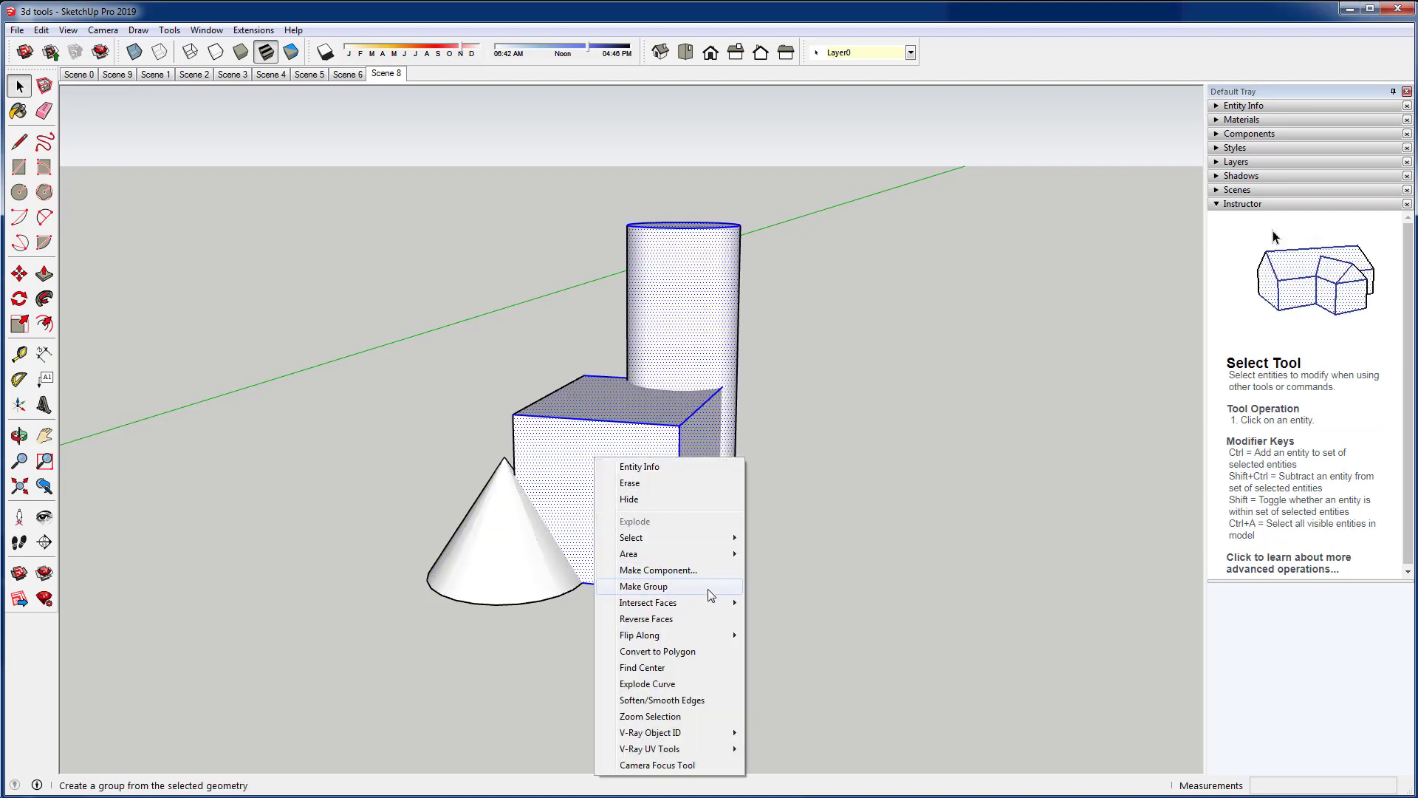
{"action": "mouse_move", "coordinate": [709, 602]}
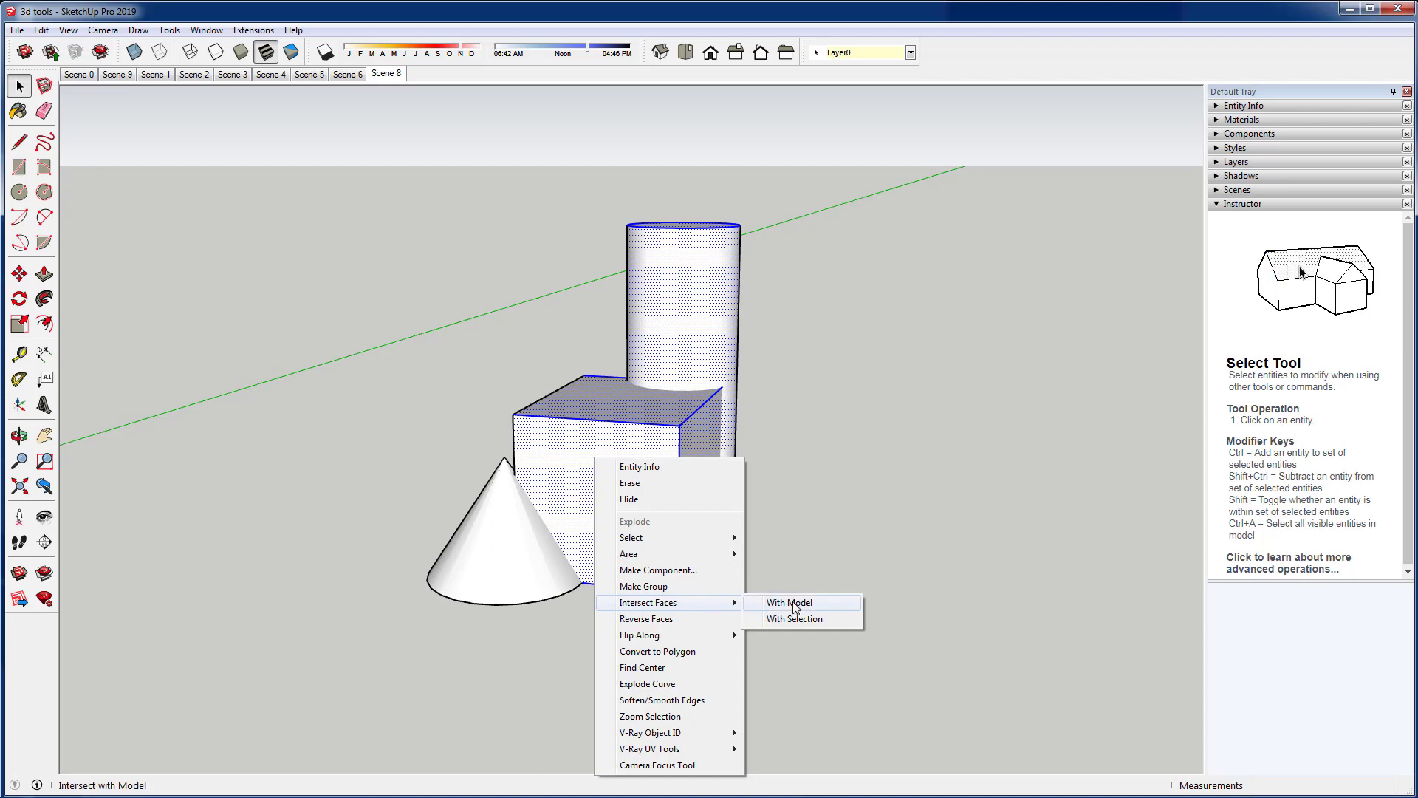
{"action": "left_click", "coordinate": [793, 603]}
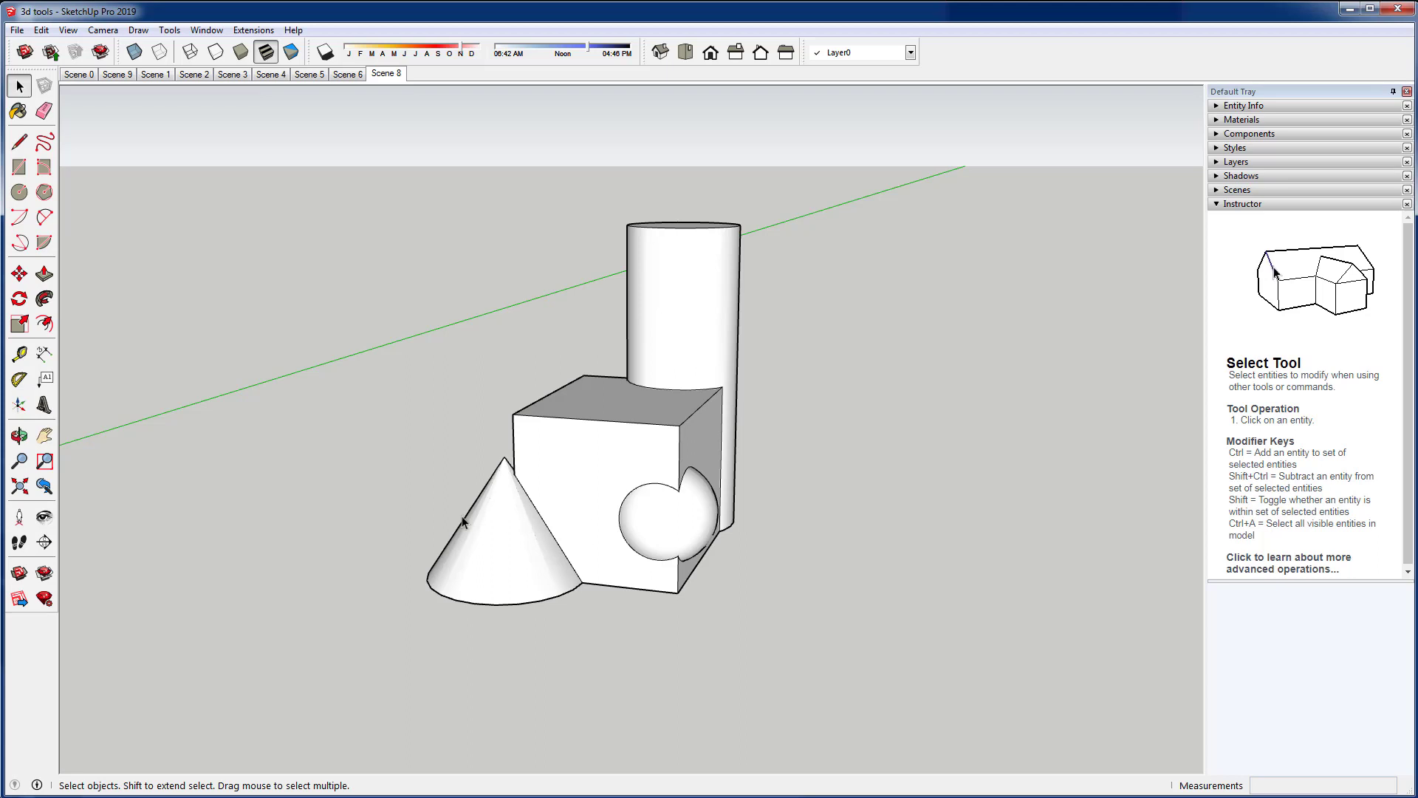
Delete the cone at the box's lower corner
{"action": "middle_click_drag", "start_coordinate": [462, 516], "coordinate": [581, 584]}
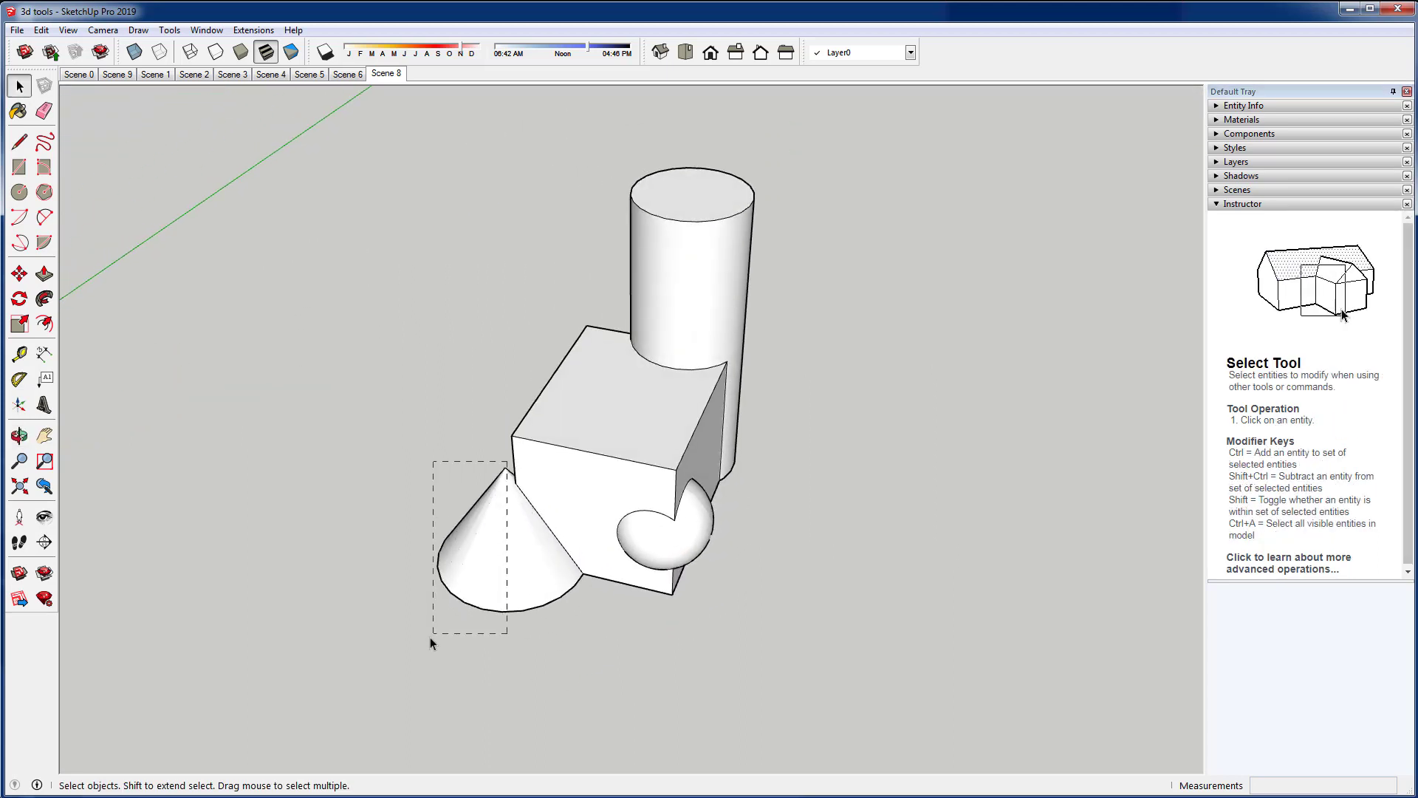
{"action": "left_click_drag", "start_coordinate": [431, 638], "coordinate": [418, 653]}
{"action": "key", "text": "Delete"}
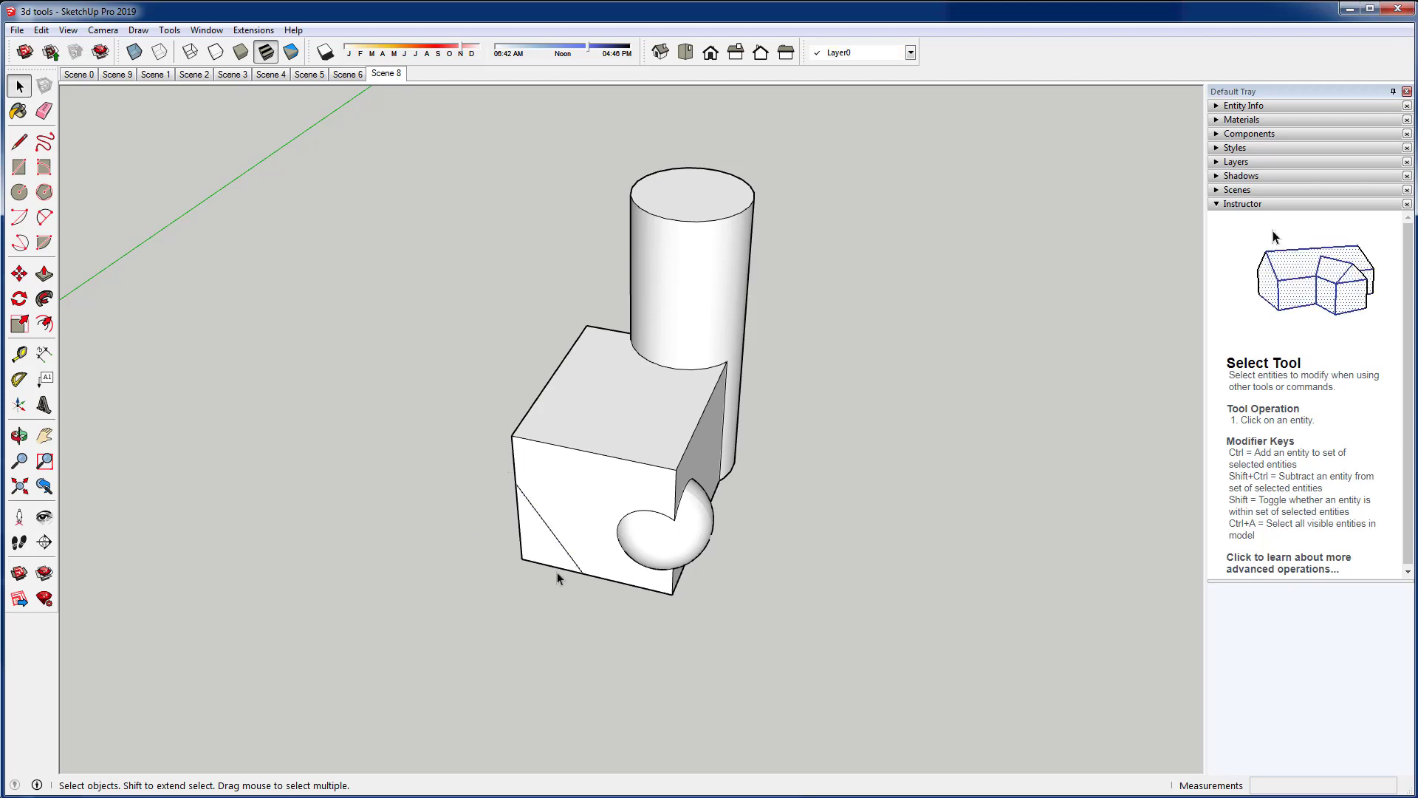
Try deleting the box's lower corner along the cone's cut line, inspect the opening, and undo the deletion
{"action": "left_click_drag", "start_coordinate": [525, 571], "coordinate": [509, 557]}
{"action": "key", "text": "Delete"}
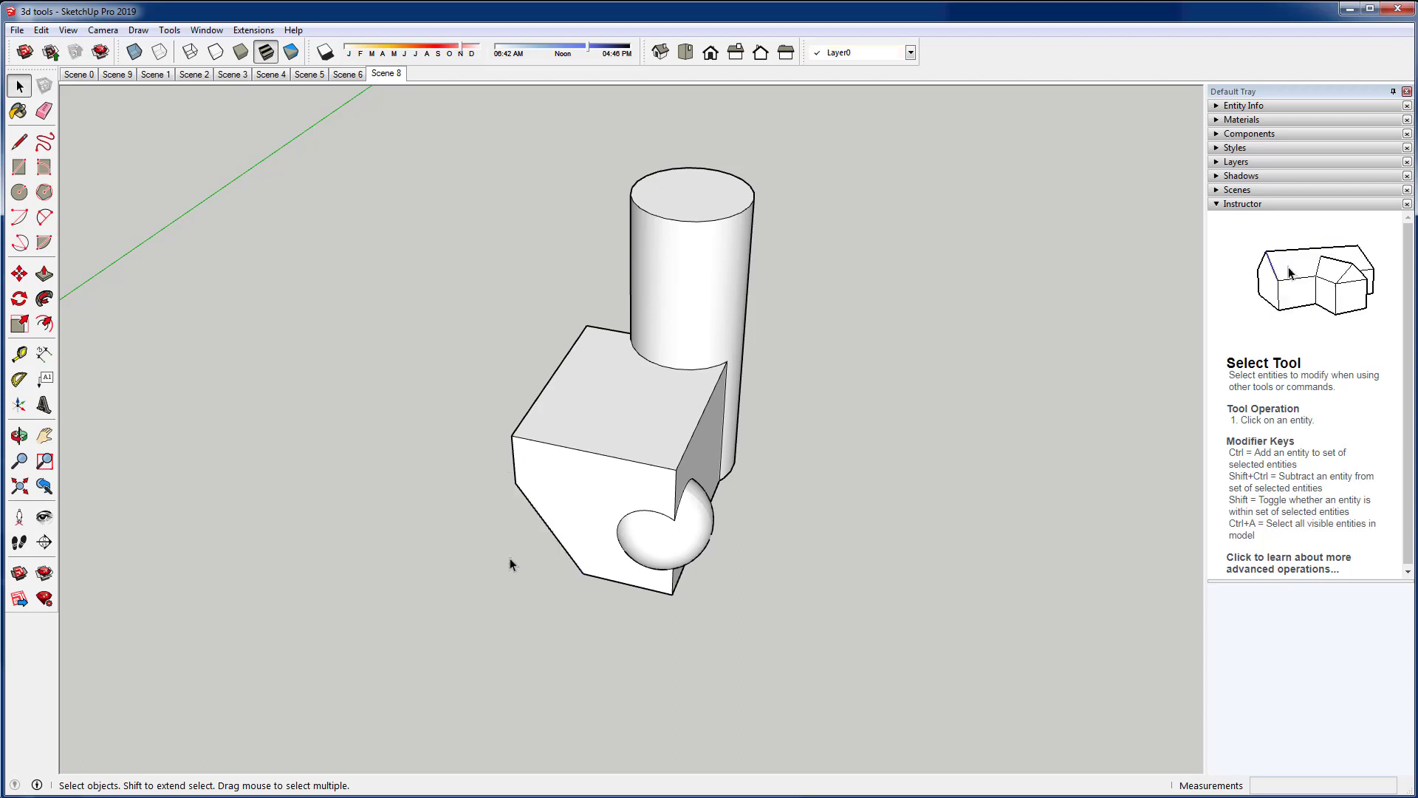
{"action": "middle_click_drag", "start_coordinate": [554, 530], "coordinate": [834, 402]}
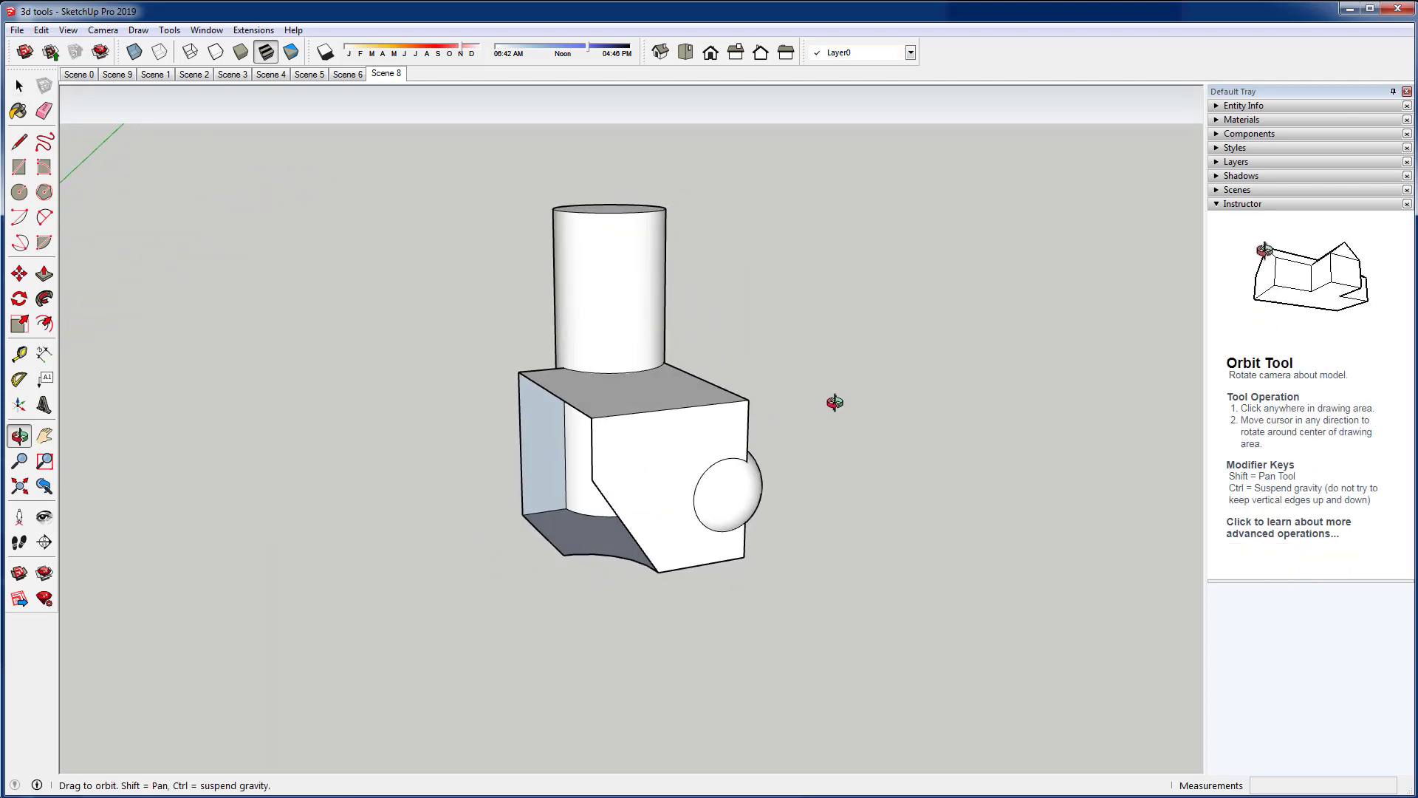
{"action": "key", "text": "ctrl+z"}
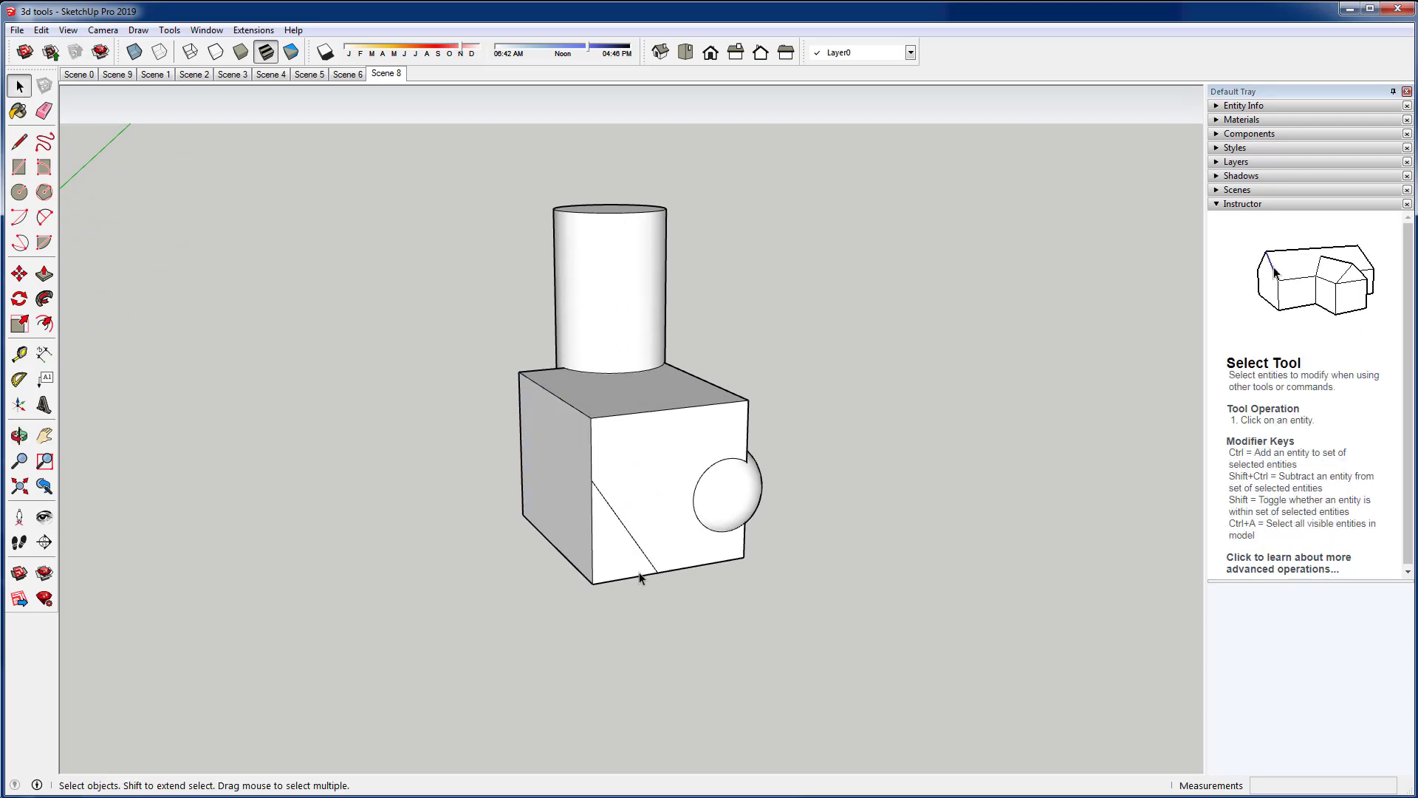
Delete the cylinder's top and outer wall protruding from the box
{"action": "middle_click_drag", "start_coordinate": [624, 542], "coordinate": [702, 586]}
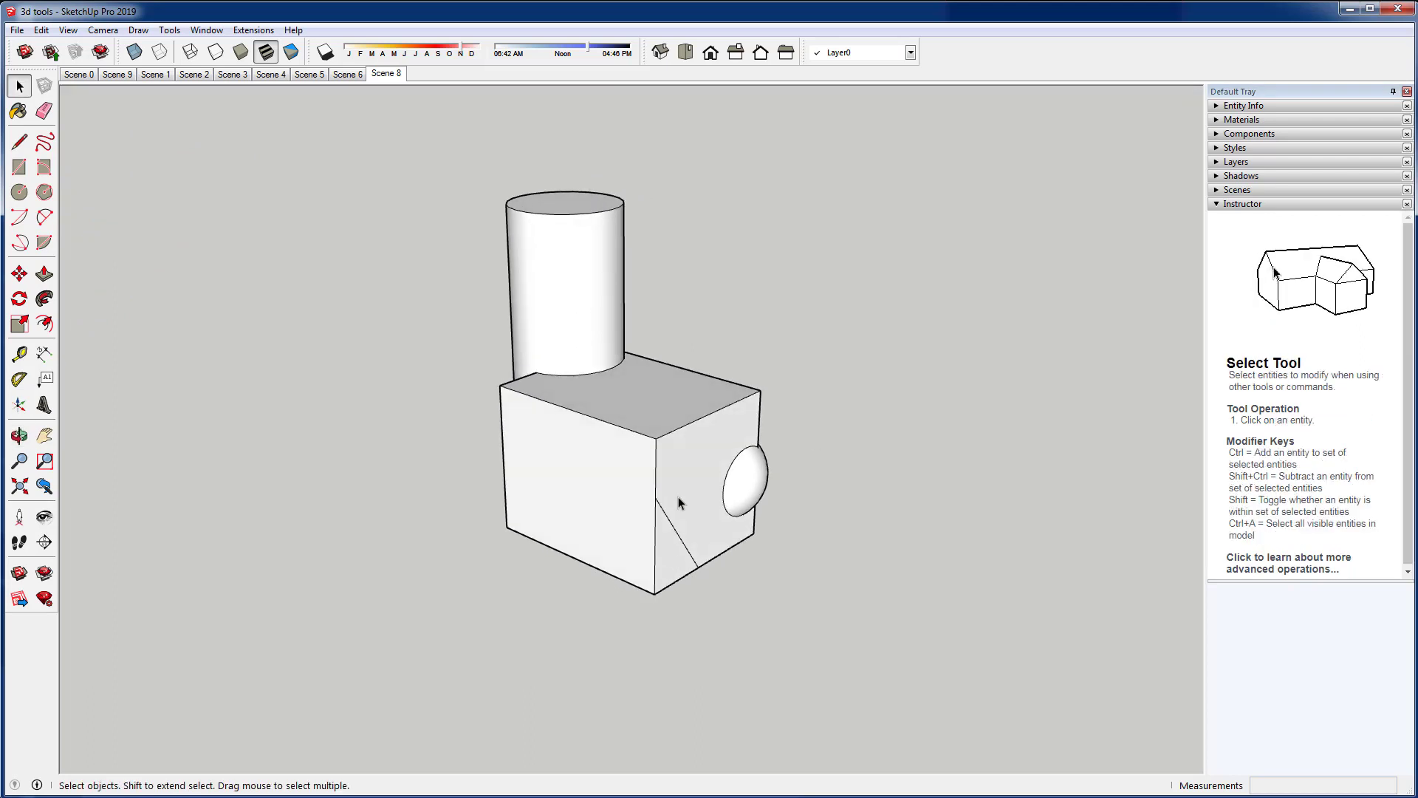
{"action": "middle_click_drag", "start_coordinate": [680, 503], "coordinate": [503, 472]}
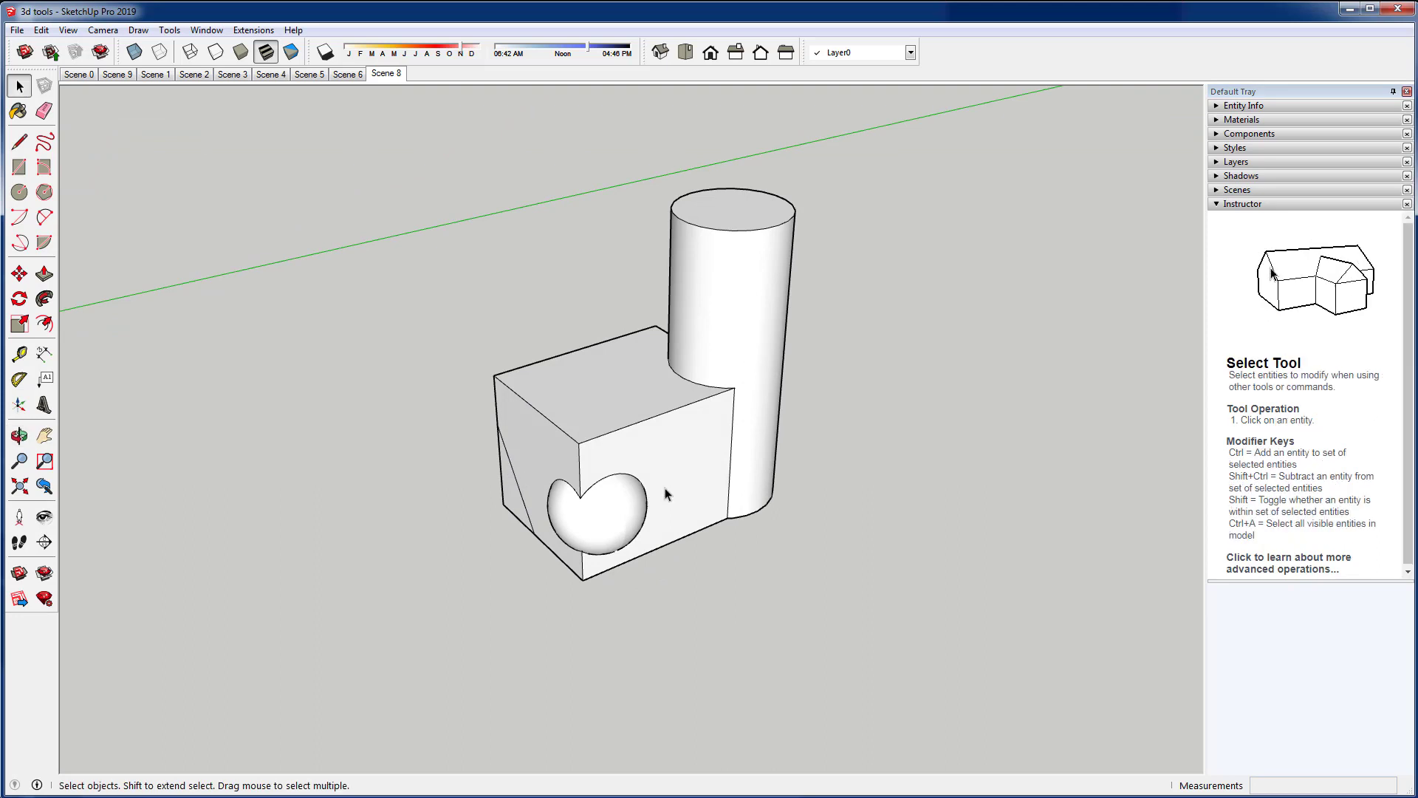
{"action": "left_click_drag", "start_coordinate": [627, 256], "coordinate": [626, 256]}
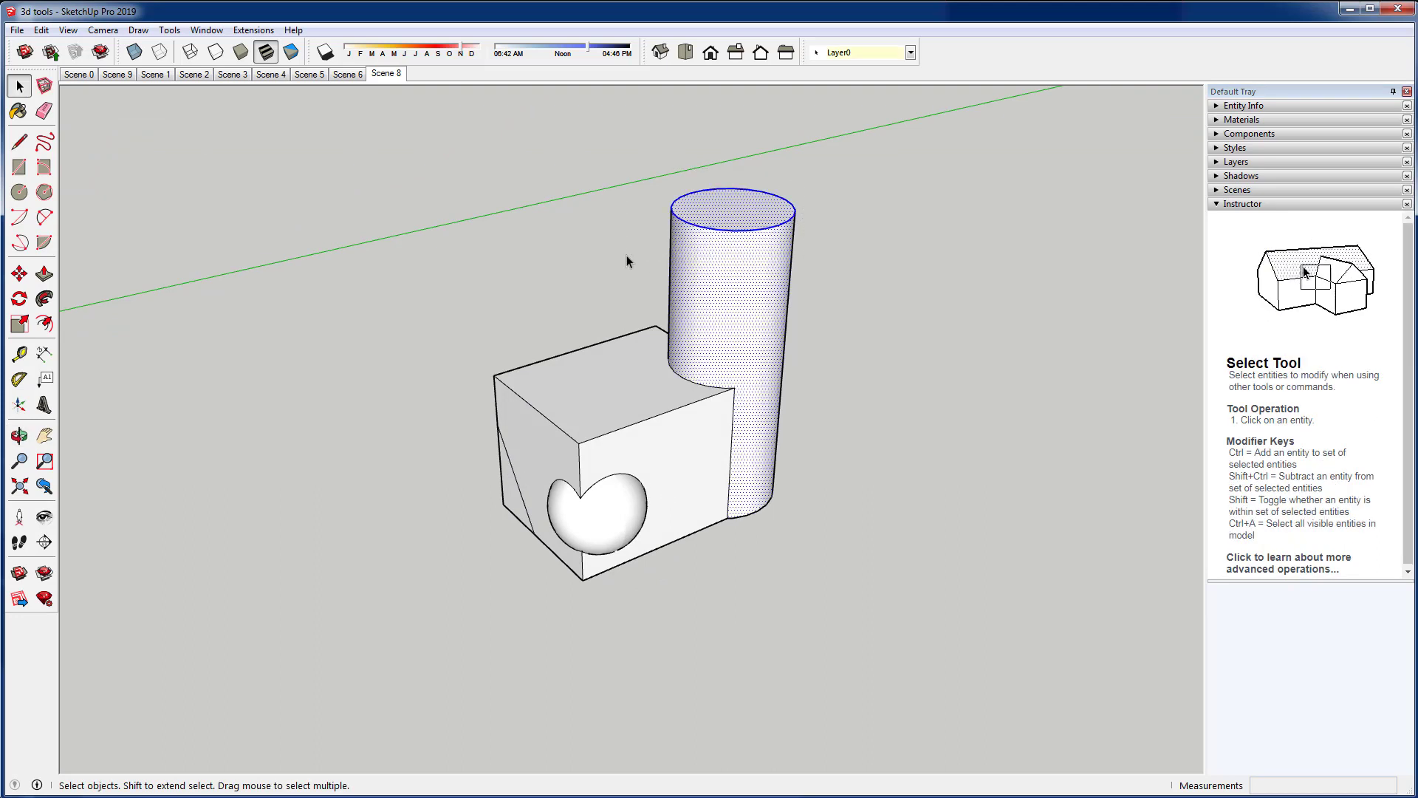
{"action": "key", "text": "Delete"}
Delete the box's rear corner edge within the cylinder's footprint and the leftover circular base, leaving a cylindrical hollow
{"action": "middle_click_drag", "start_coordinate": [855, 477], "coordinate": [776, 410]}
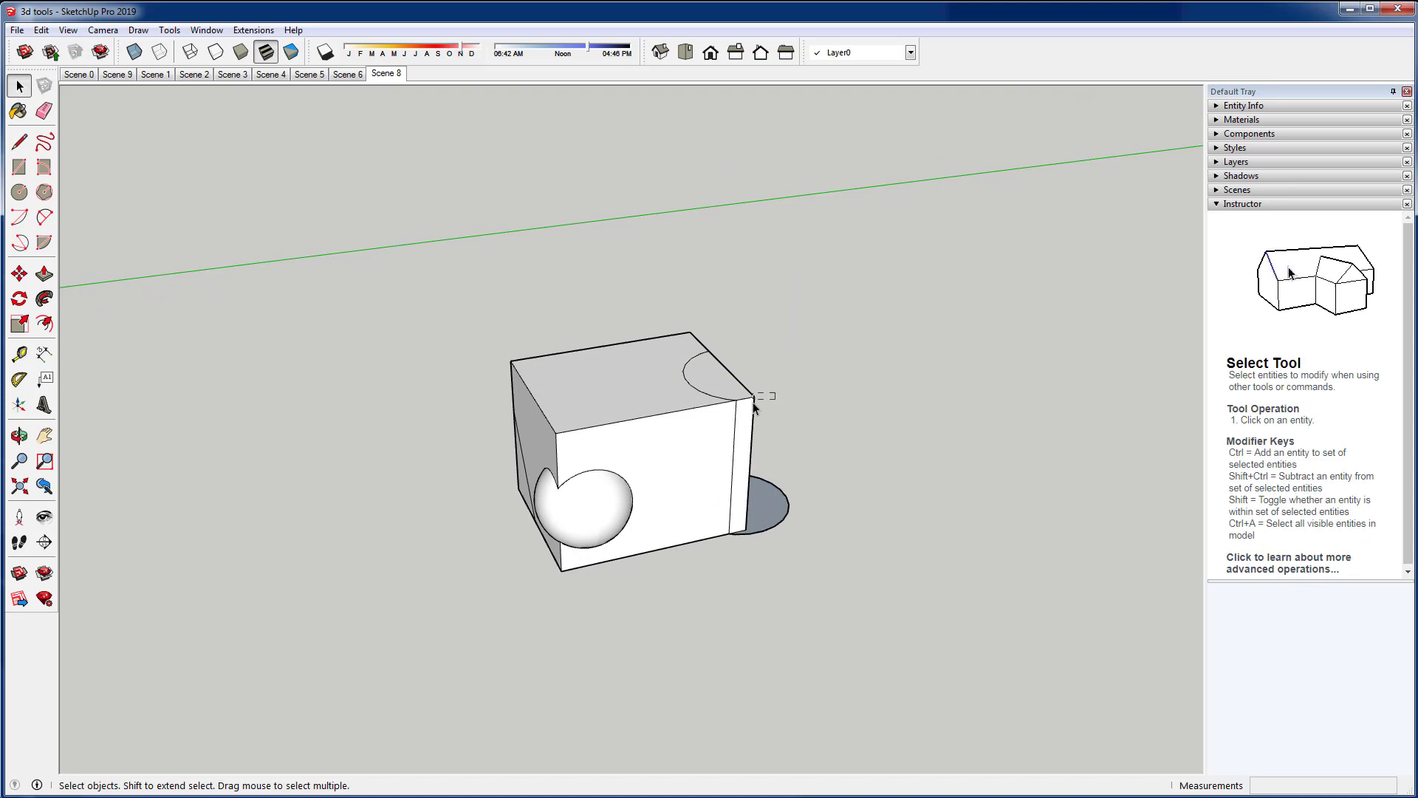
{"action": "left_click_drag", "start_coordinate": [754, 407], "coordinate": [755, 408]}
{"action": "key", "text": "Delete"}
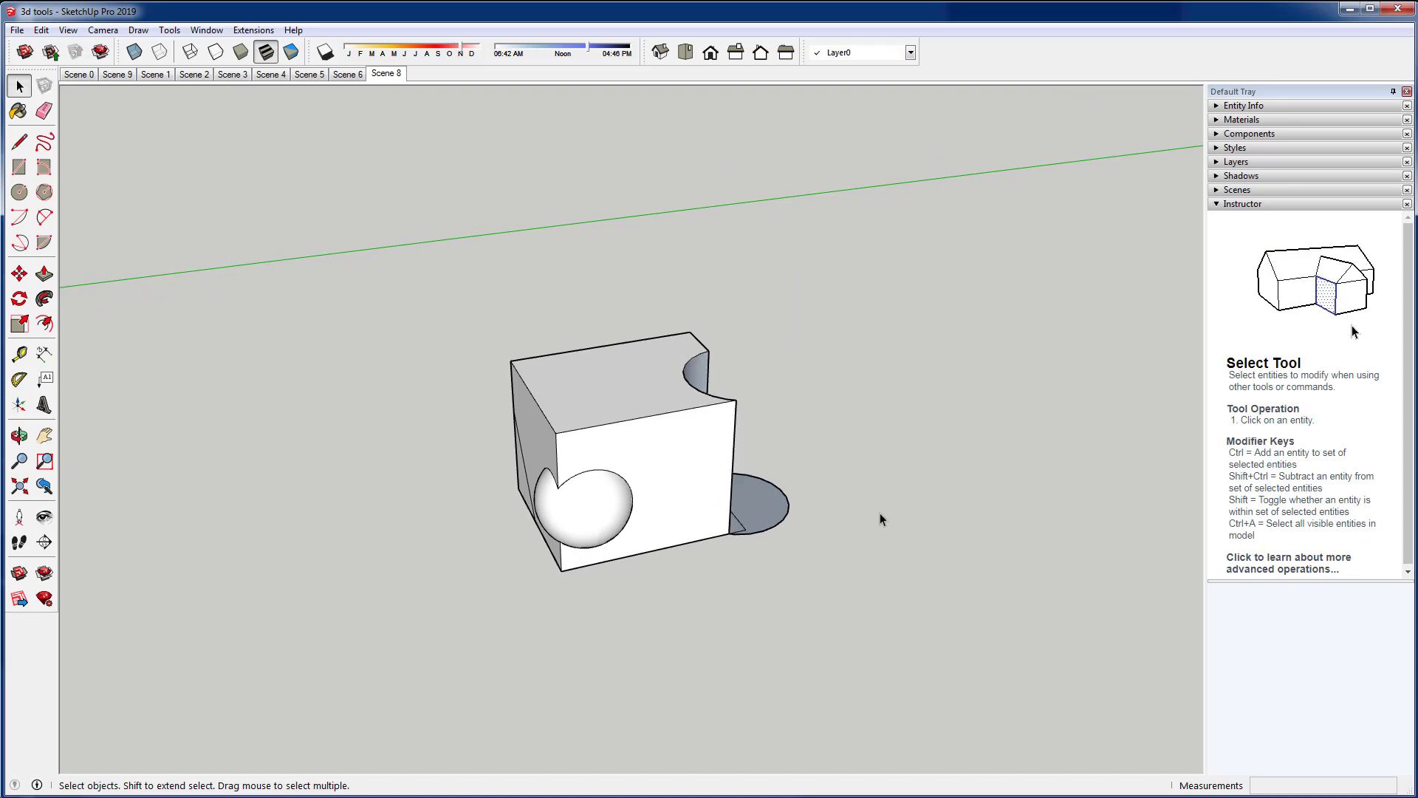
{"action": "left_click_drag", "start_coordinate": [750, 551], "coordinate": [739, 547]}
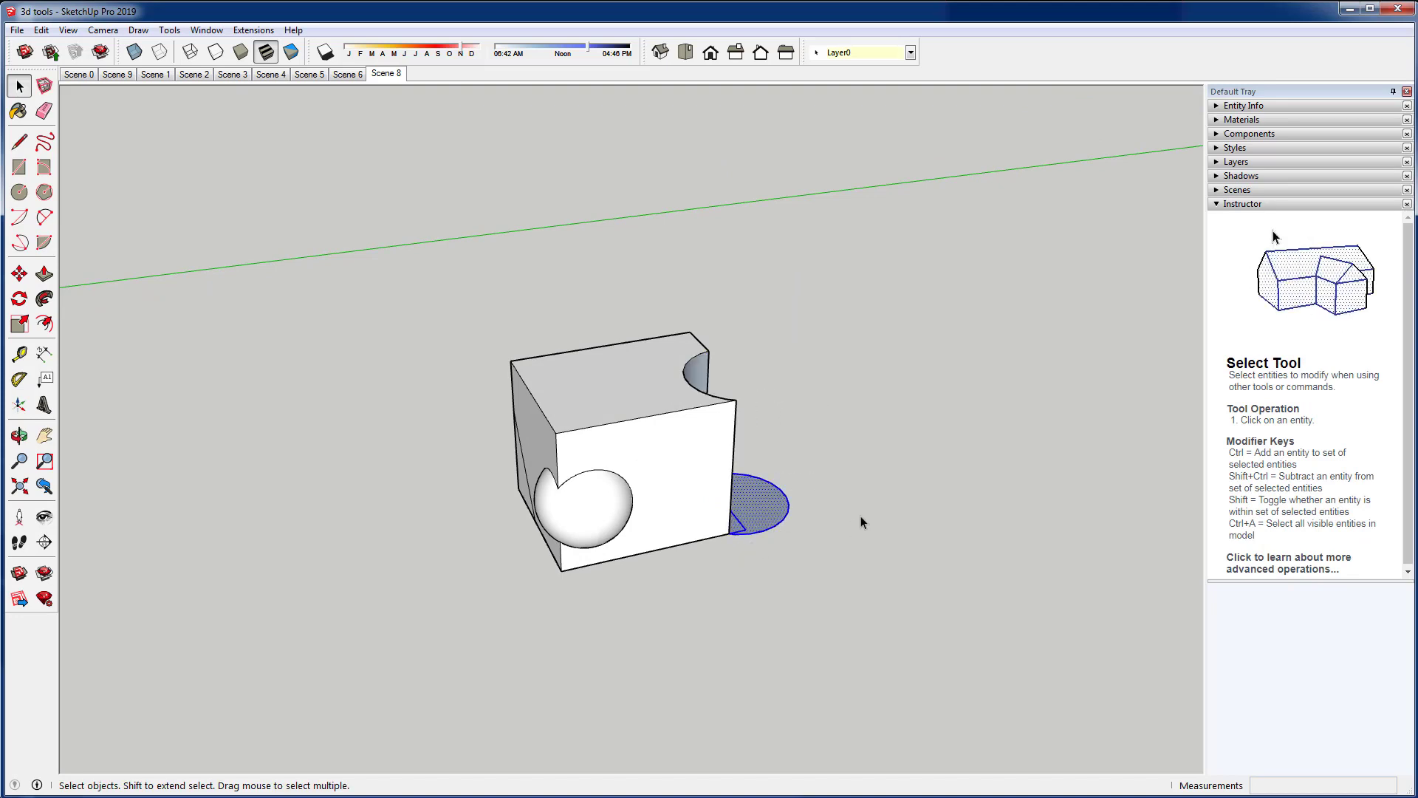
{"action": "key", "text": "Delete"}
{"action": "middle_click_drag", "start_coordinate": [862, 516], "coordinate": [529, 498]}
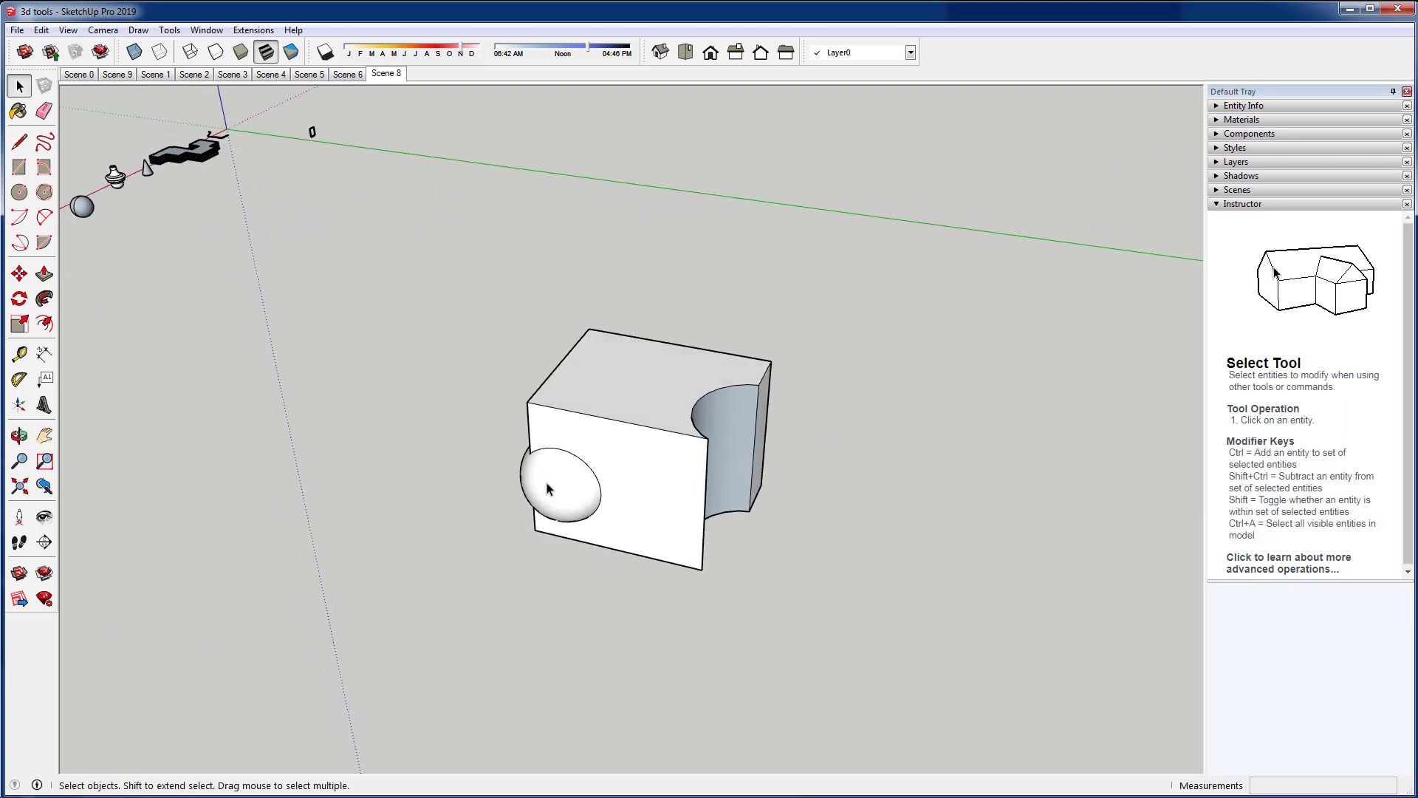
Delete the sphere's protruding part and the face pieces inside its outline, leaving a spherical hollow across the box's corner edge
{"action": "left_click", "coordinate": [548, 488]}
{"action": "key", "text": "Delete"}
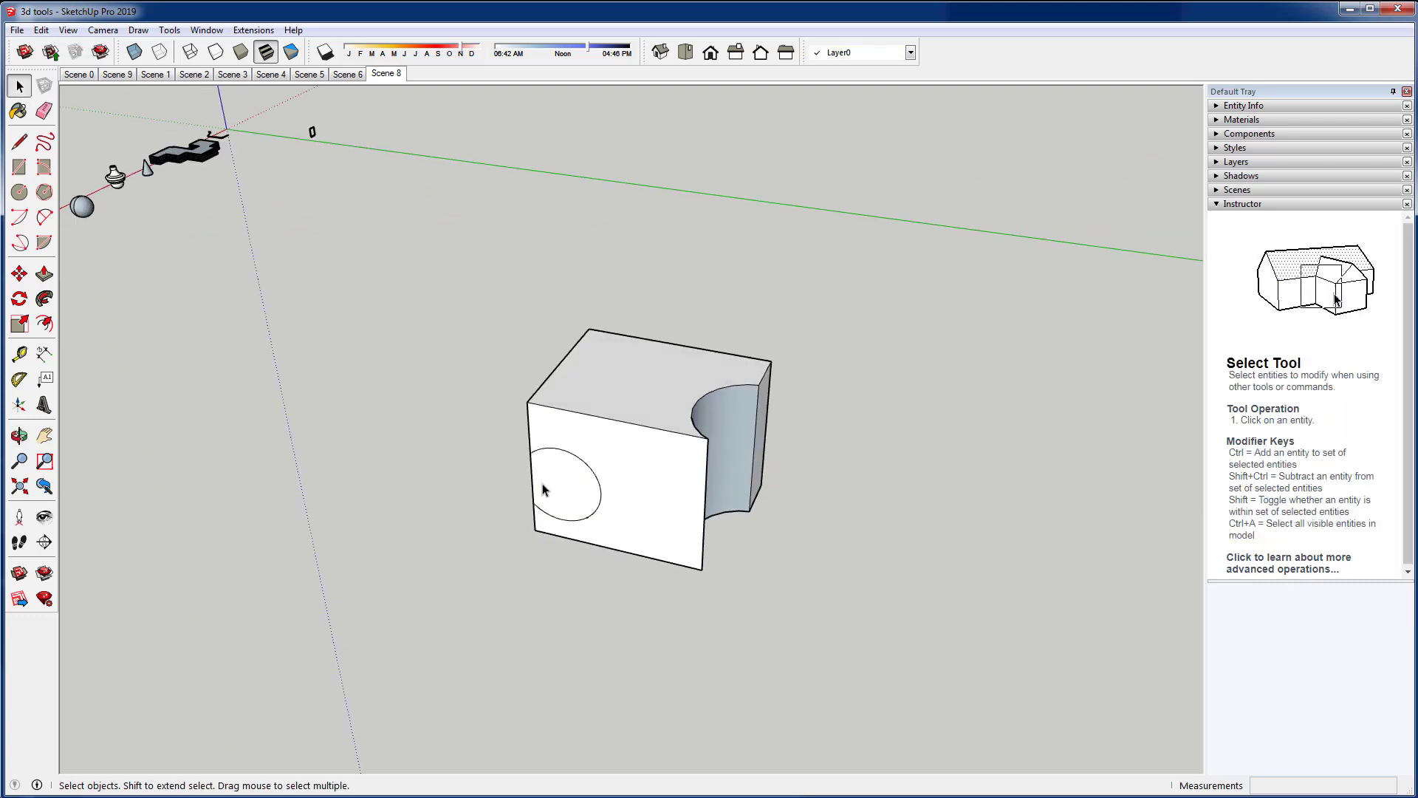
{"action": "left_click", "coordinate": [543, 489]}
{"action": "key", "text": "Delete"}
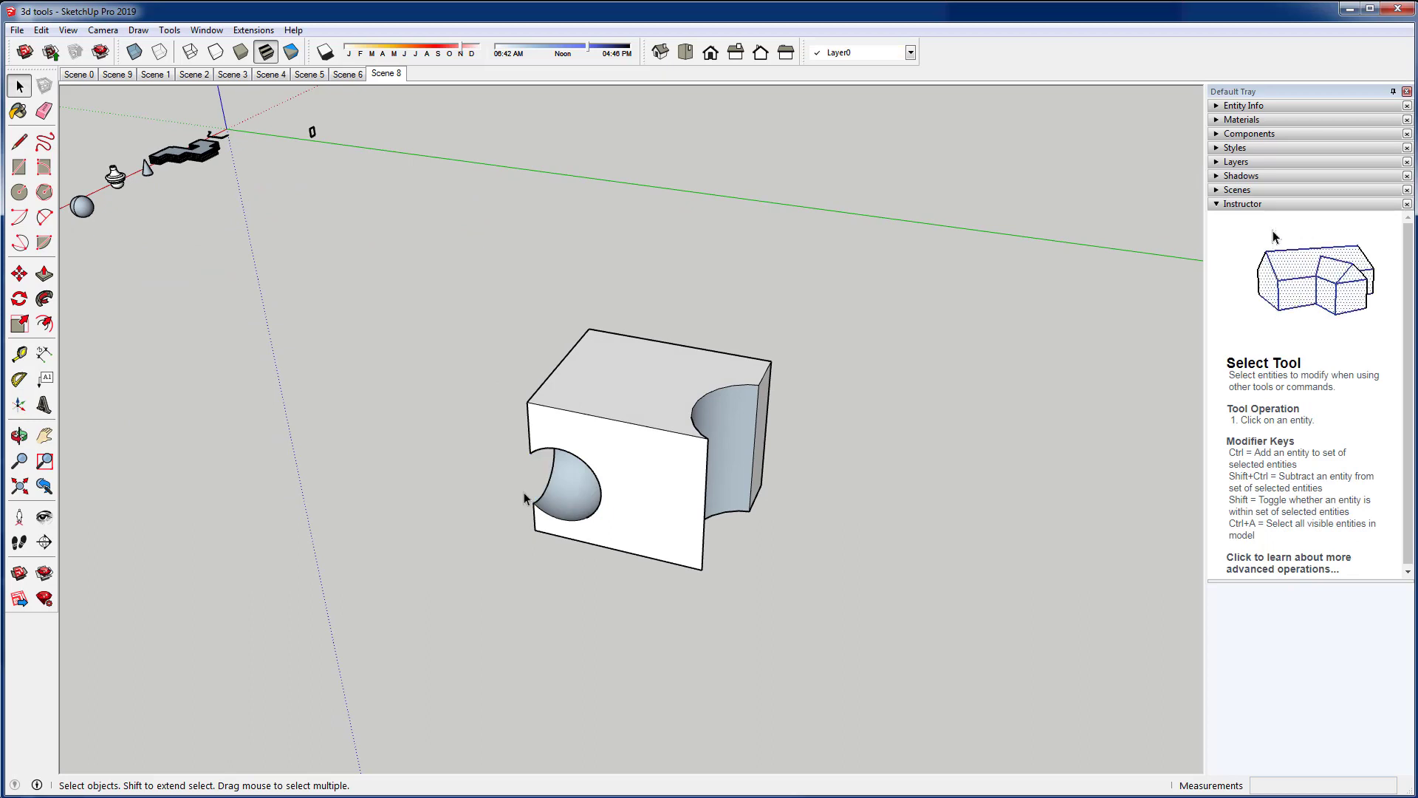
{"action": "middle_click_drag", "start_coordinate": [525, 492], "coordinate": [658, 450]}
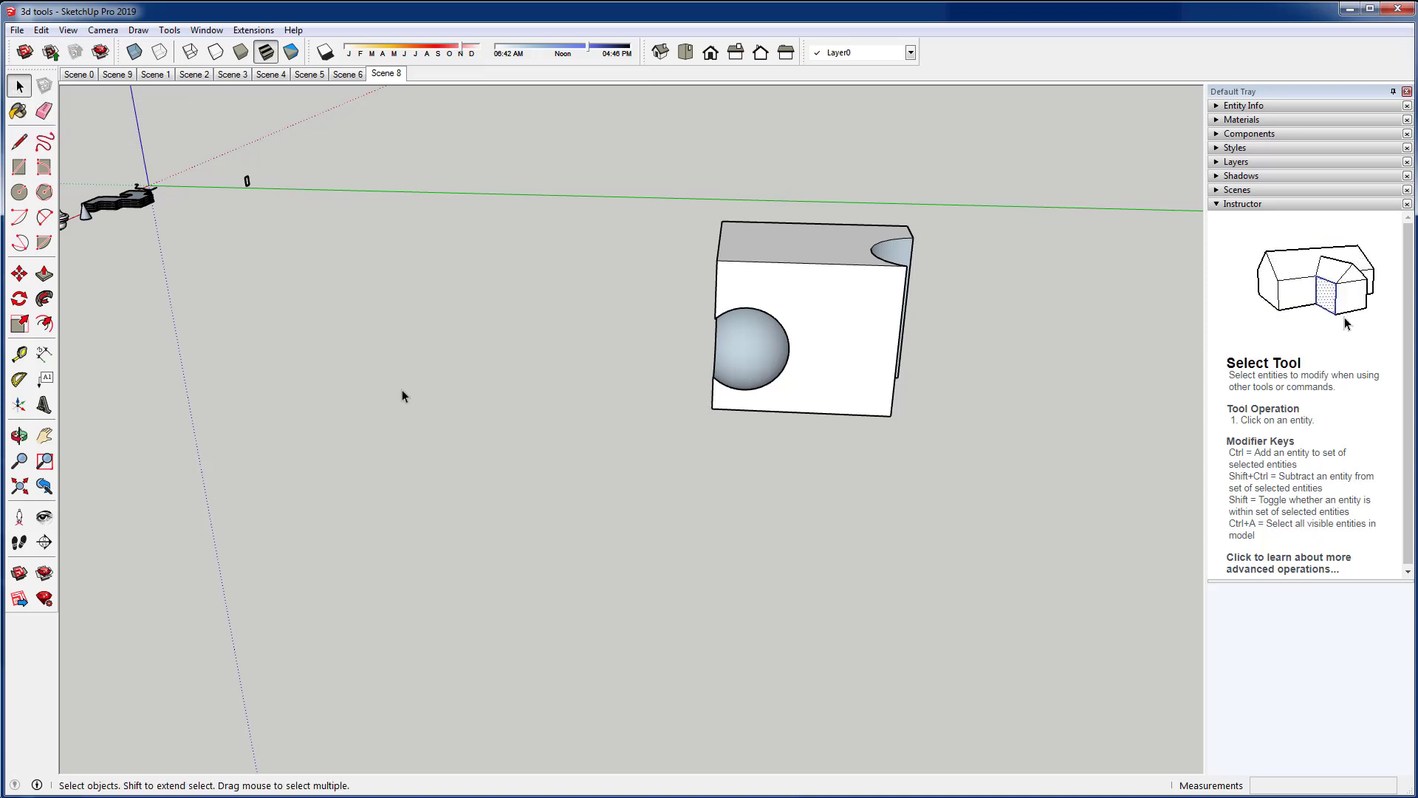
{"action": "middle_click_drag", "start_coordinate": [456, 347], "coordinate": [708, 348]}
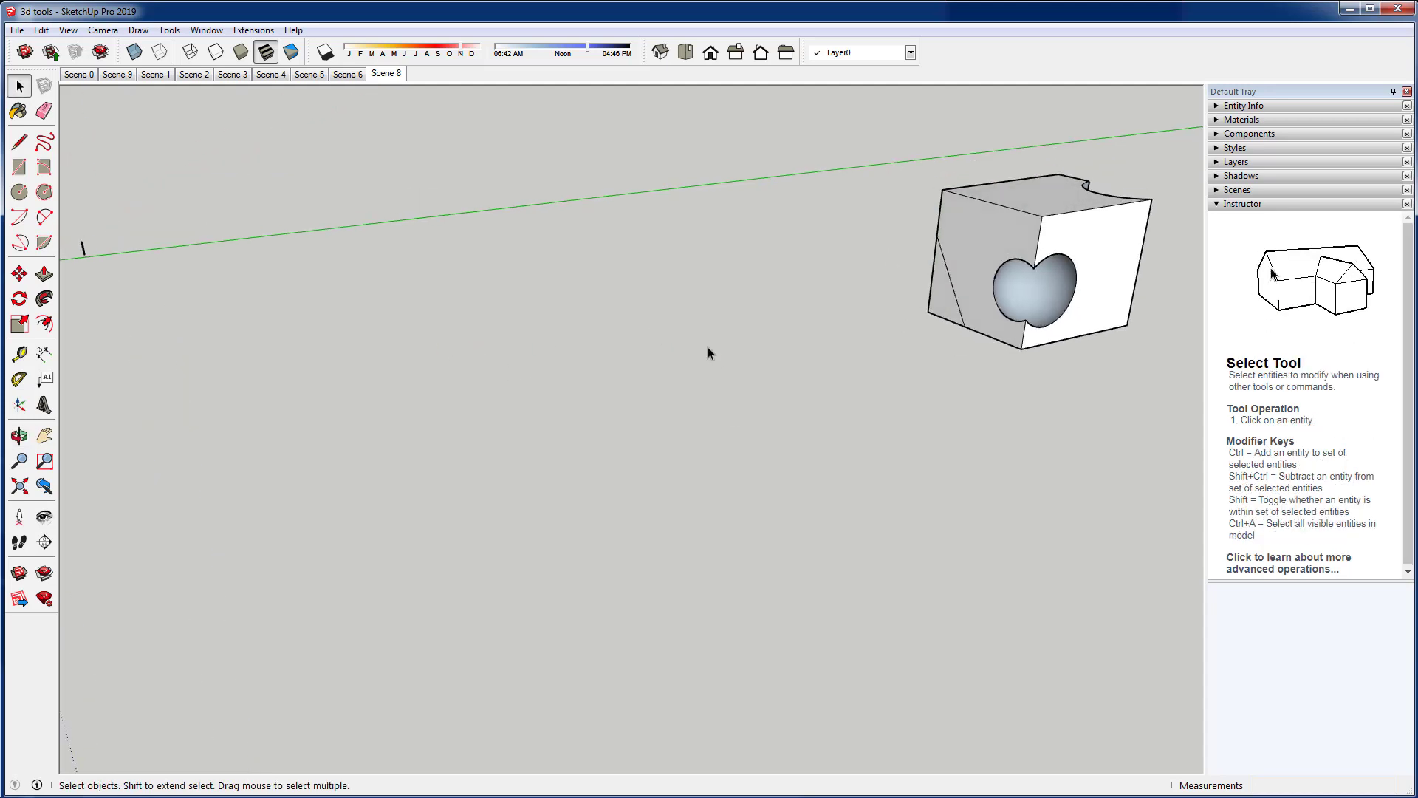
Draw a ground rectangle about 150' 8" by 125' 3" beside the cut box, and a smaller one about 44' 1" by 31' 1" inside it
{"action": "scroll", "coordinate": [915, 430], "scroll_direction": "down", "scroll_amount": 1}
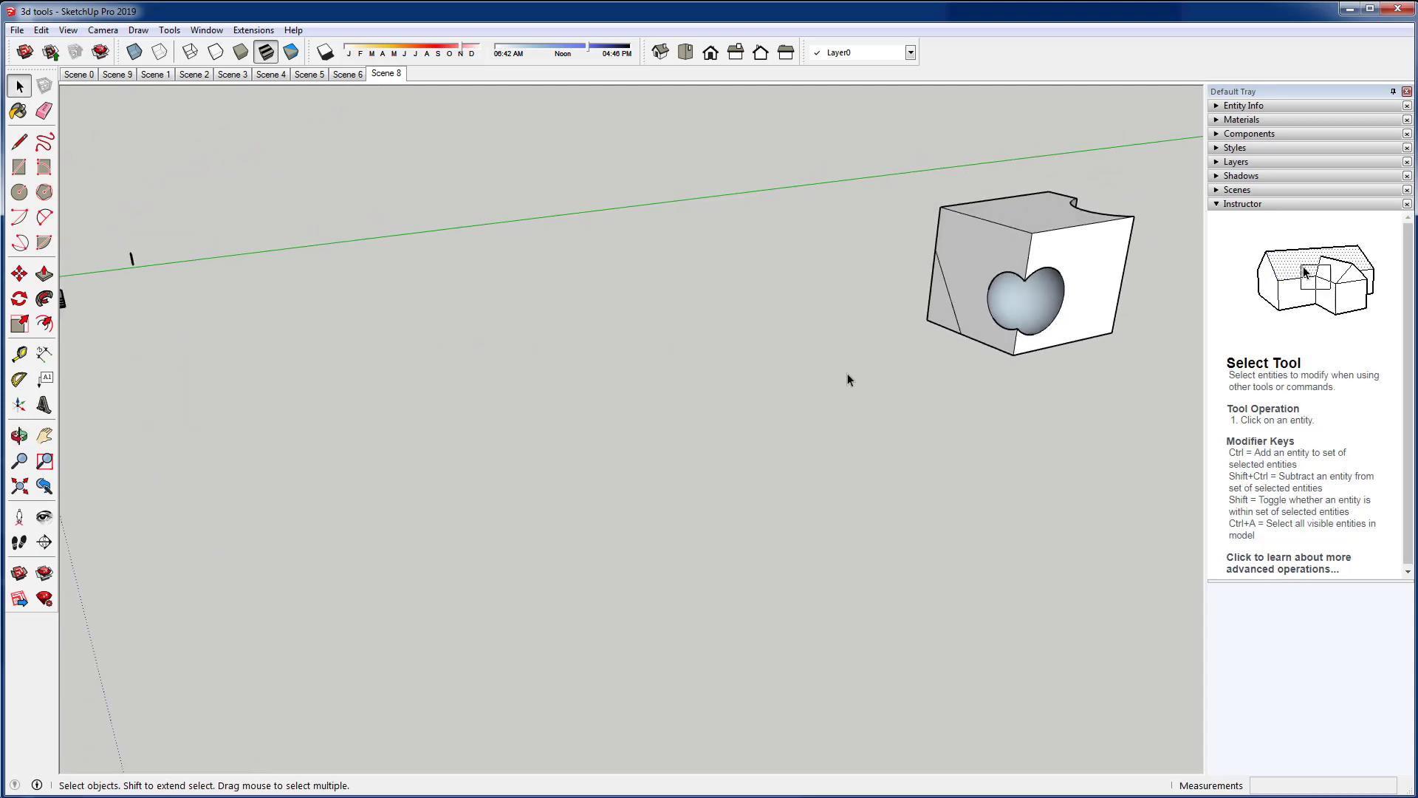
{"action": "left_click", "coordinate": [19, 167]}
{"action": "left_click", "coordinate": [403, 395]}
{"action": "scroll", "coordinate": [517, 406], "scroll_direction": "down", "scroll_amount": 1}
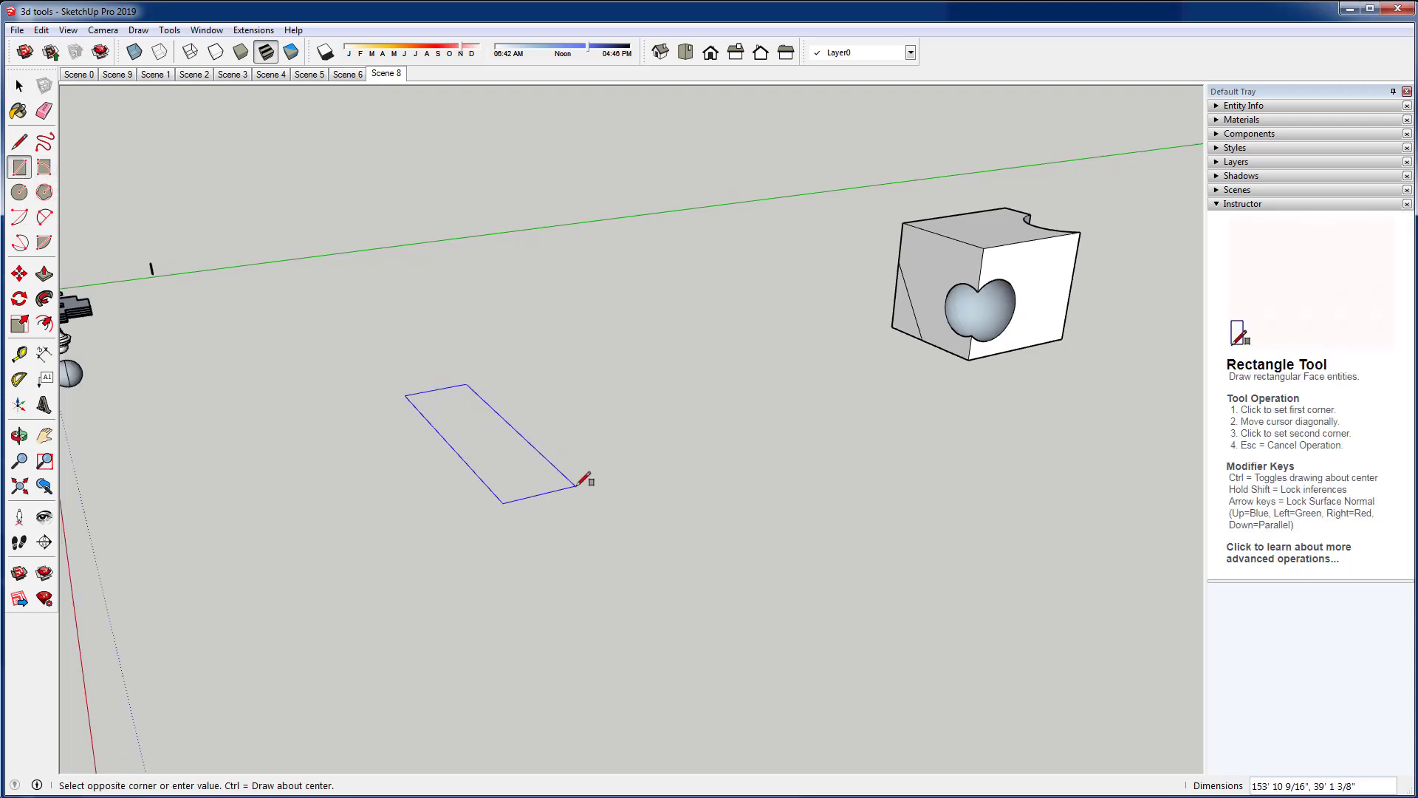
{"action": "left_click", "coordinate": [720, 446]}
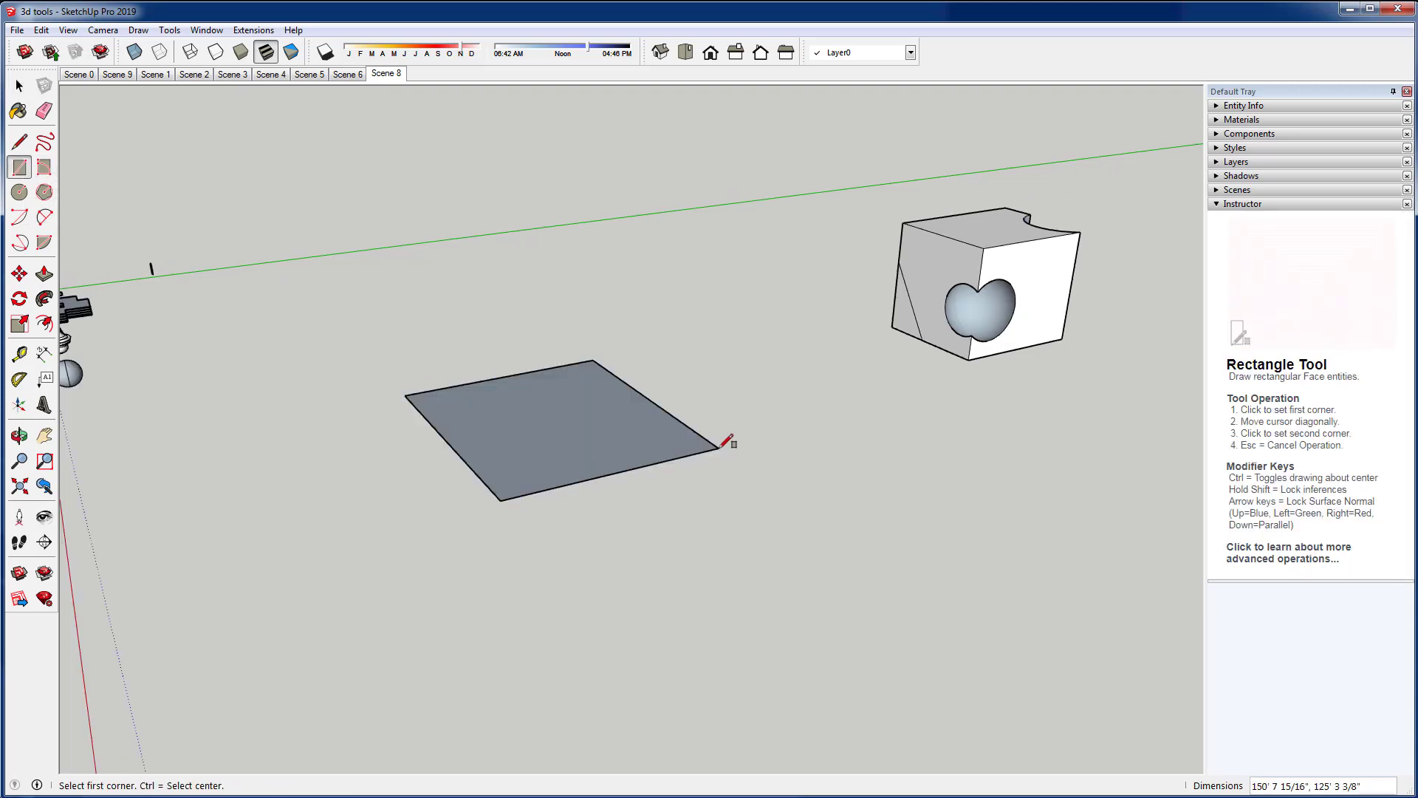
{"action": "left_click", "coordinate": [565, 419]}
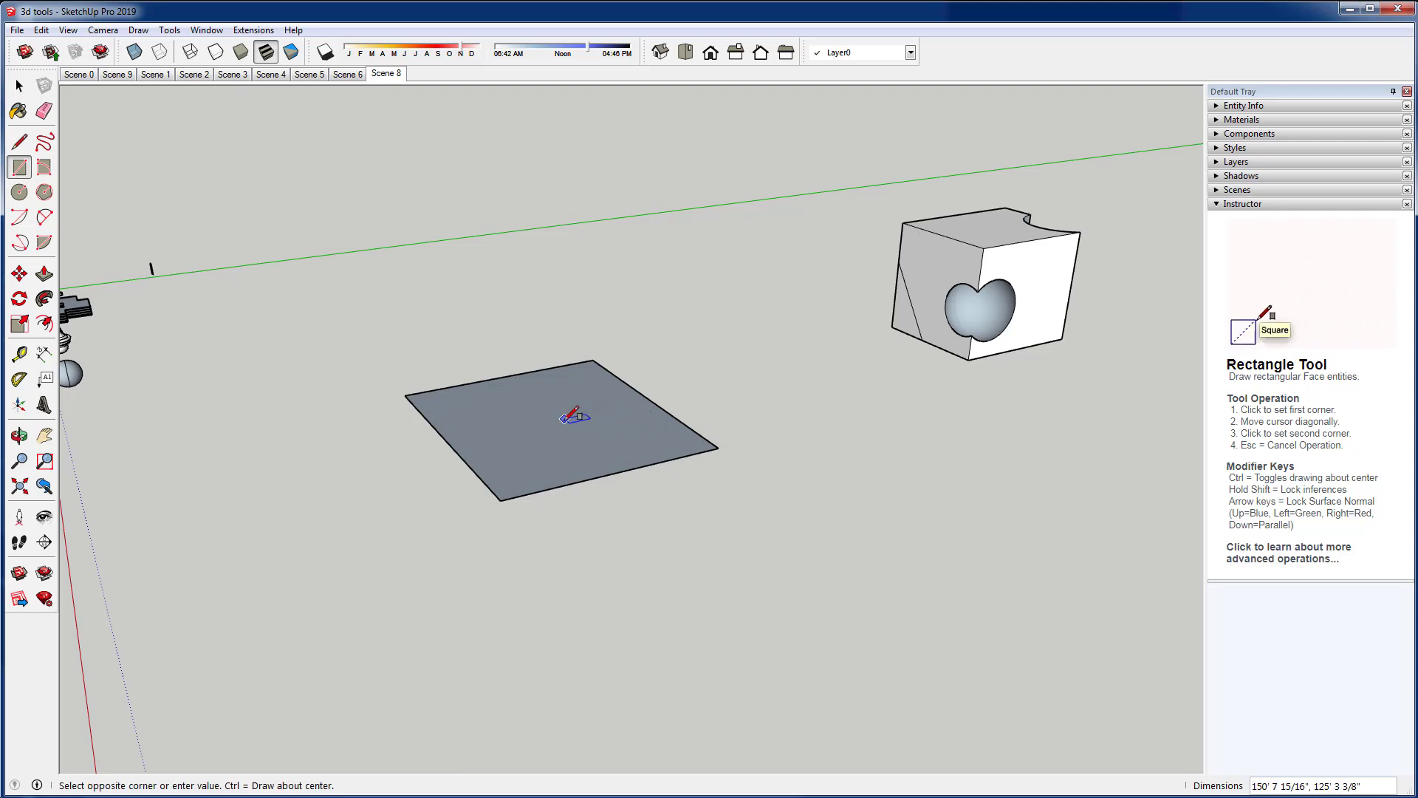
{"action": "left_click", "coordinate": [650, 436]}
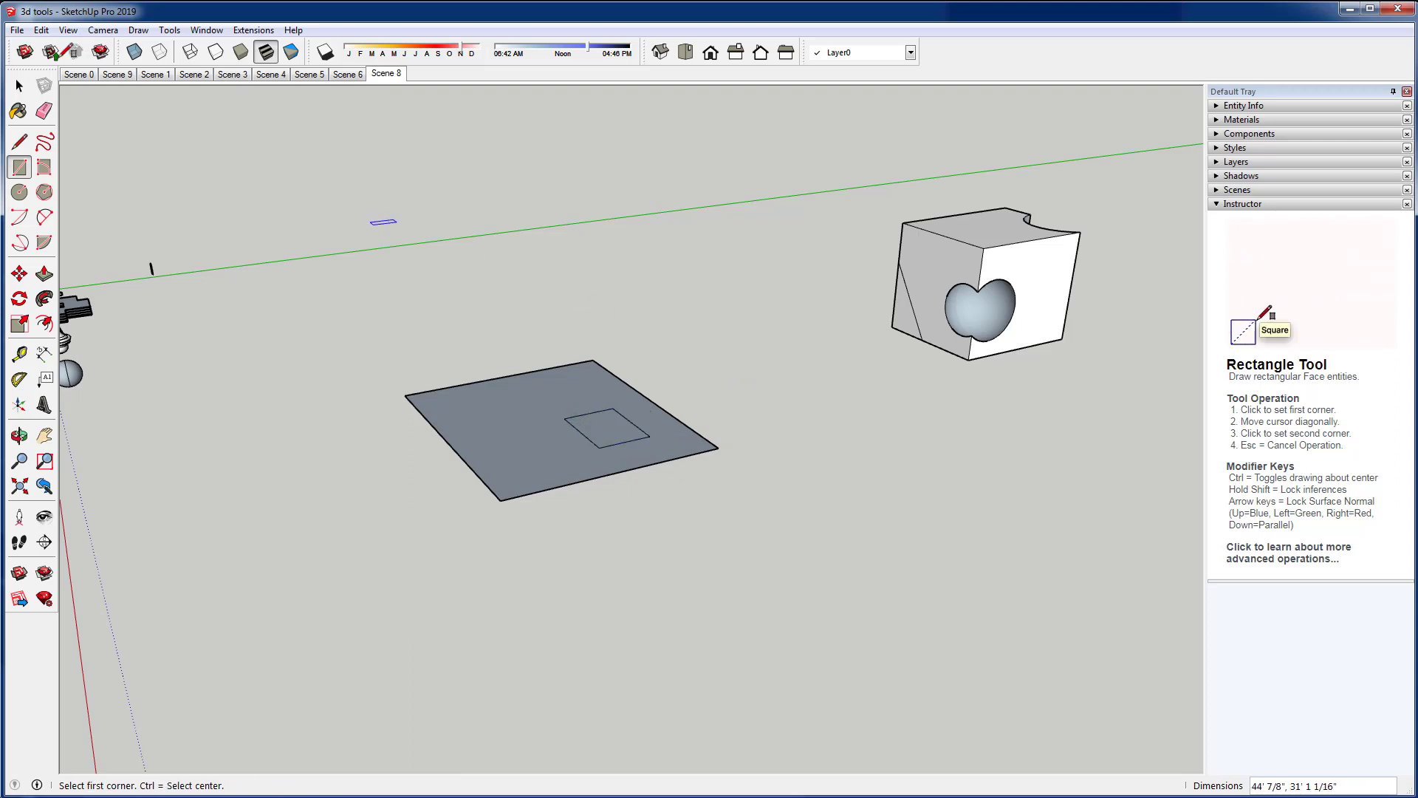
Move the inner rectangle's face a short way across the larger rectangle, keeping it inside the outline
{"action": "left_click", "coordinate": [20, 86]}
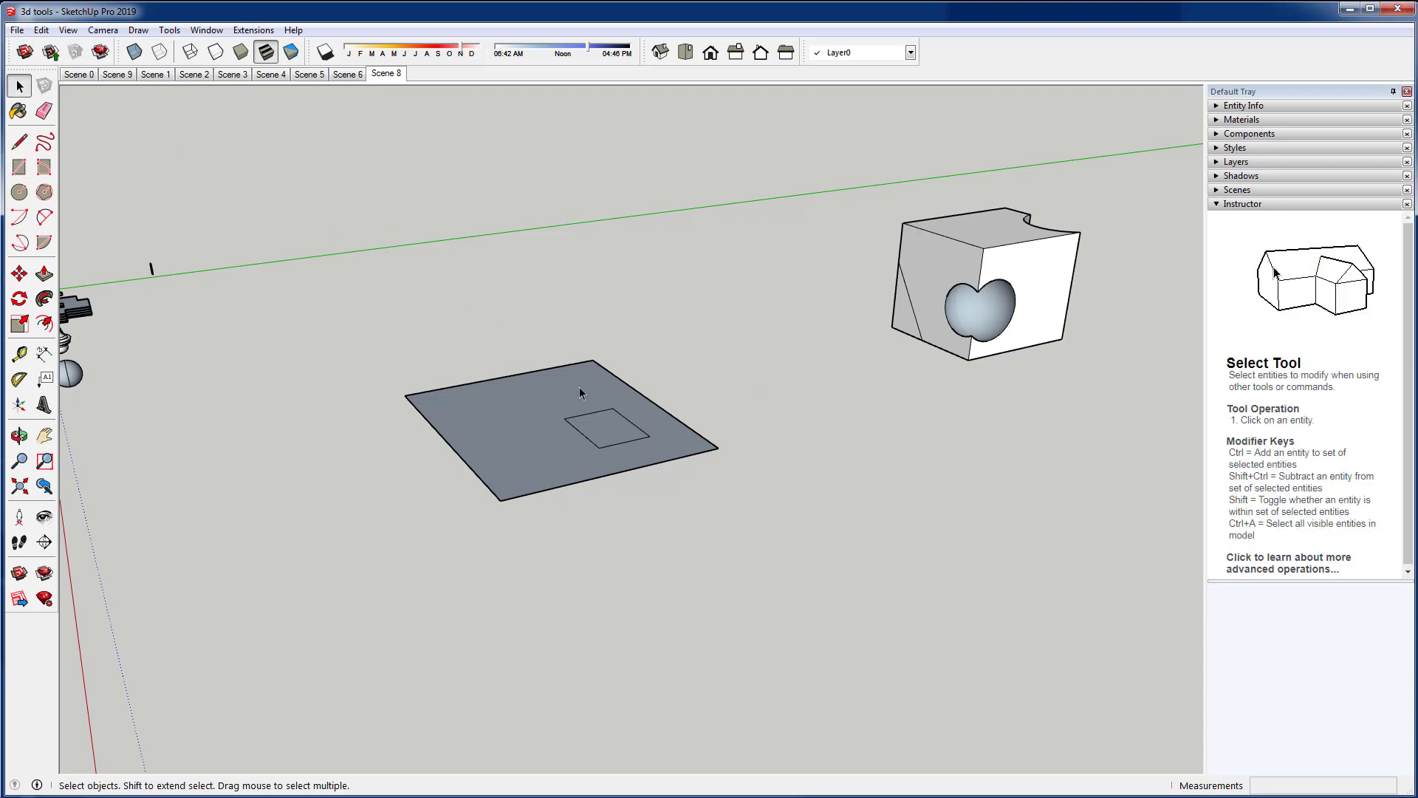
{"action": "left_click", "coordinate": [598, 433]}
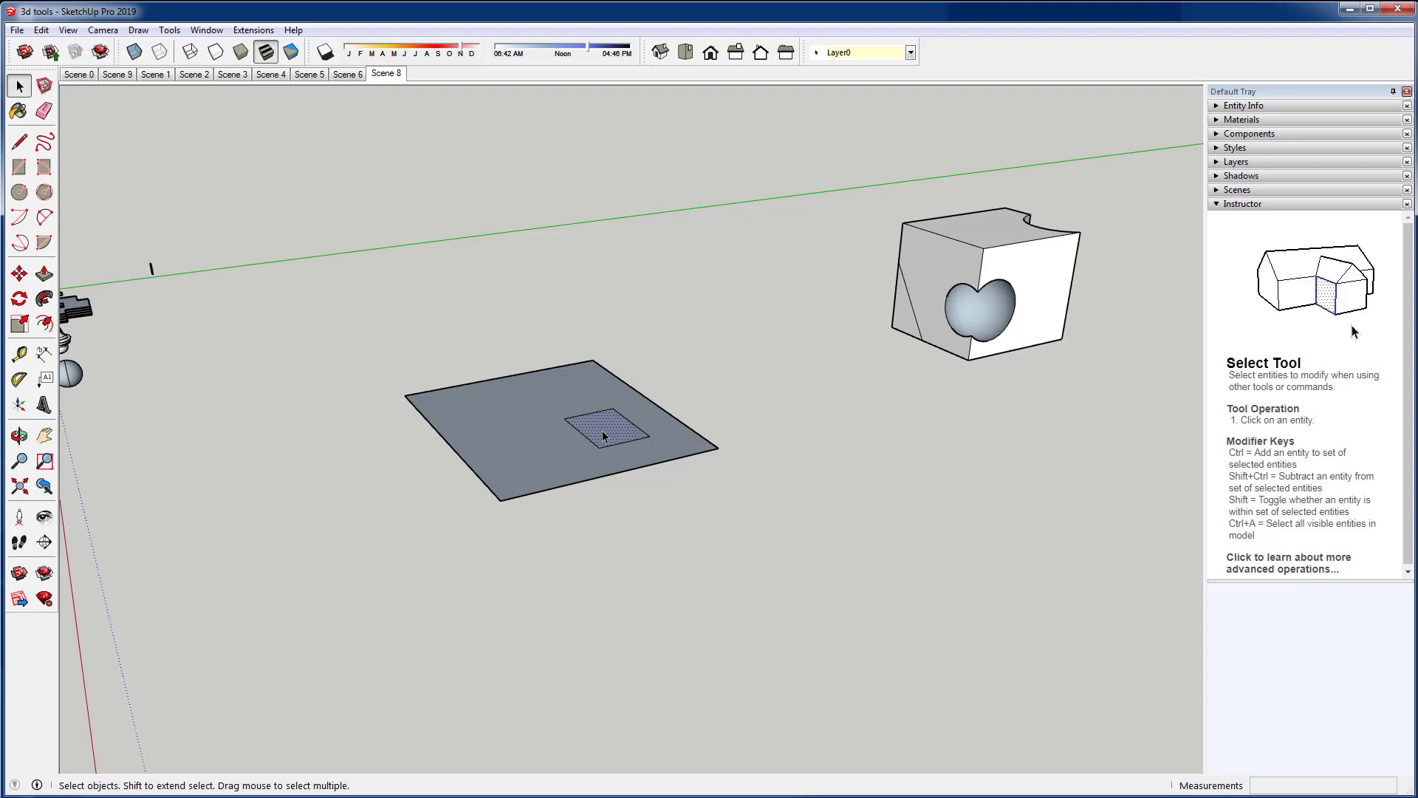
{"action": "key", "text": "m"}
{"action": "left_click", "coordinate": [602, 431]}
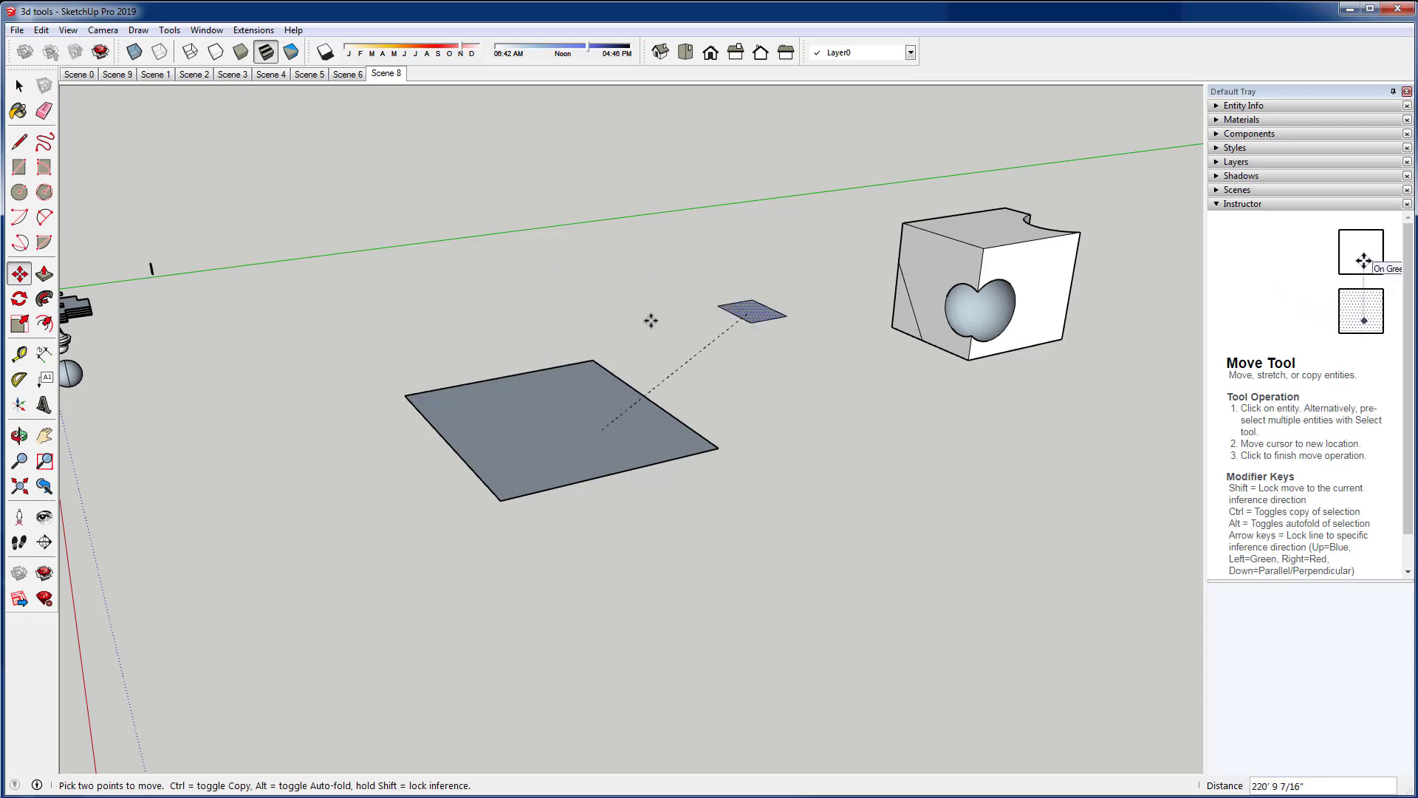
{"action": "left_click", "coordinate": [576, 433]}
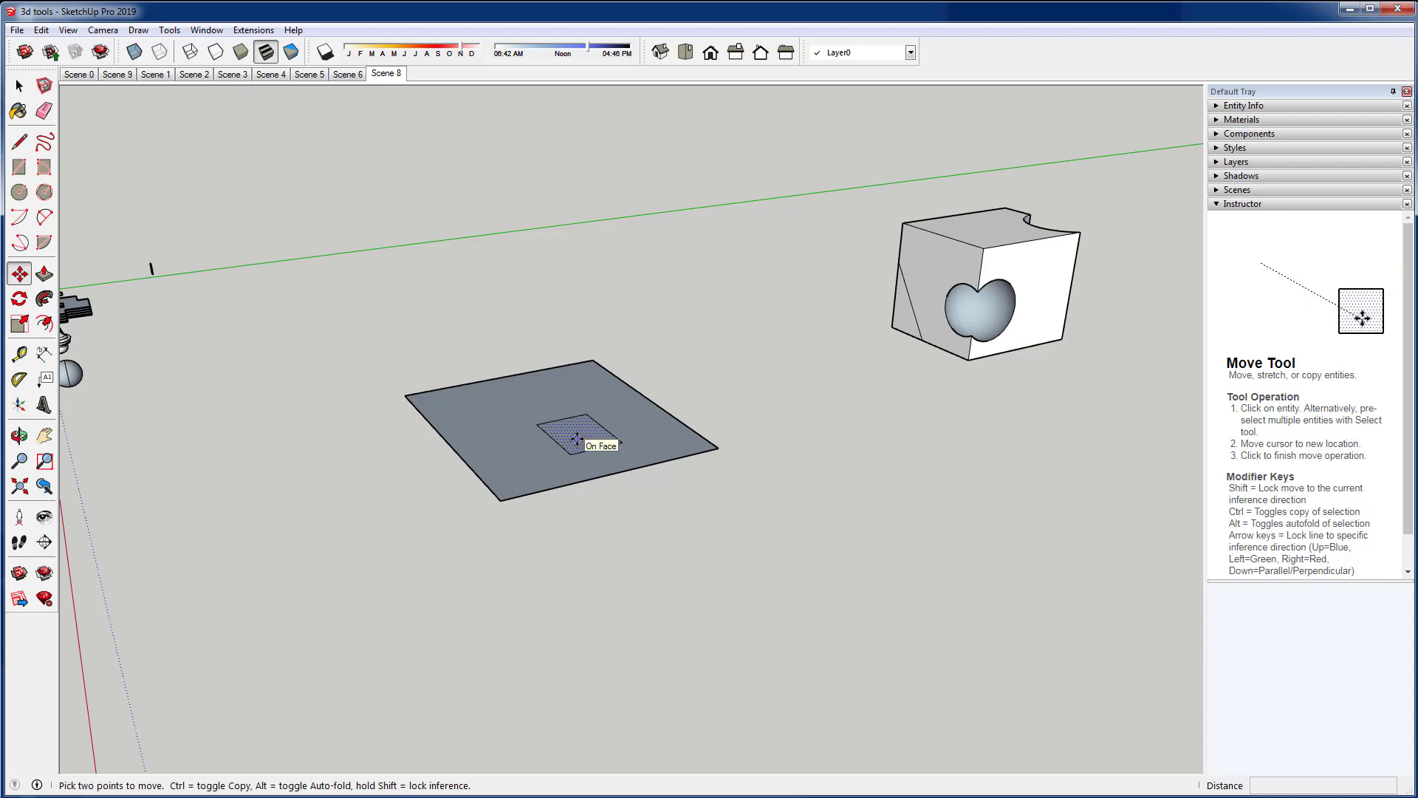
Move the inner rectangle's face straight up about 62' 6" to form a truncated pyramid
{"action": "left_click", "coordinate": [577, 439]}
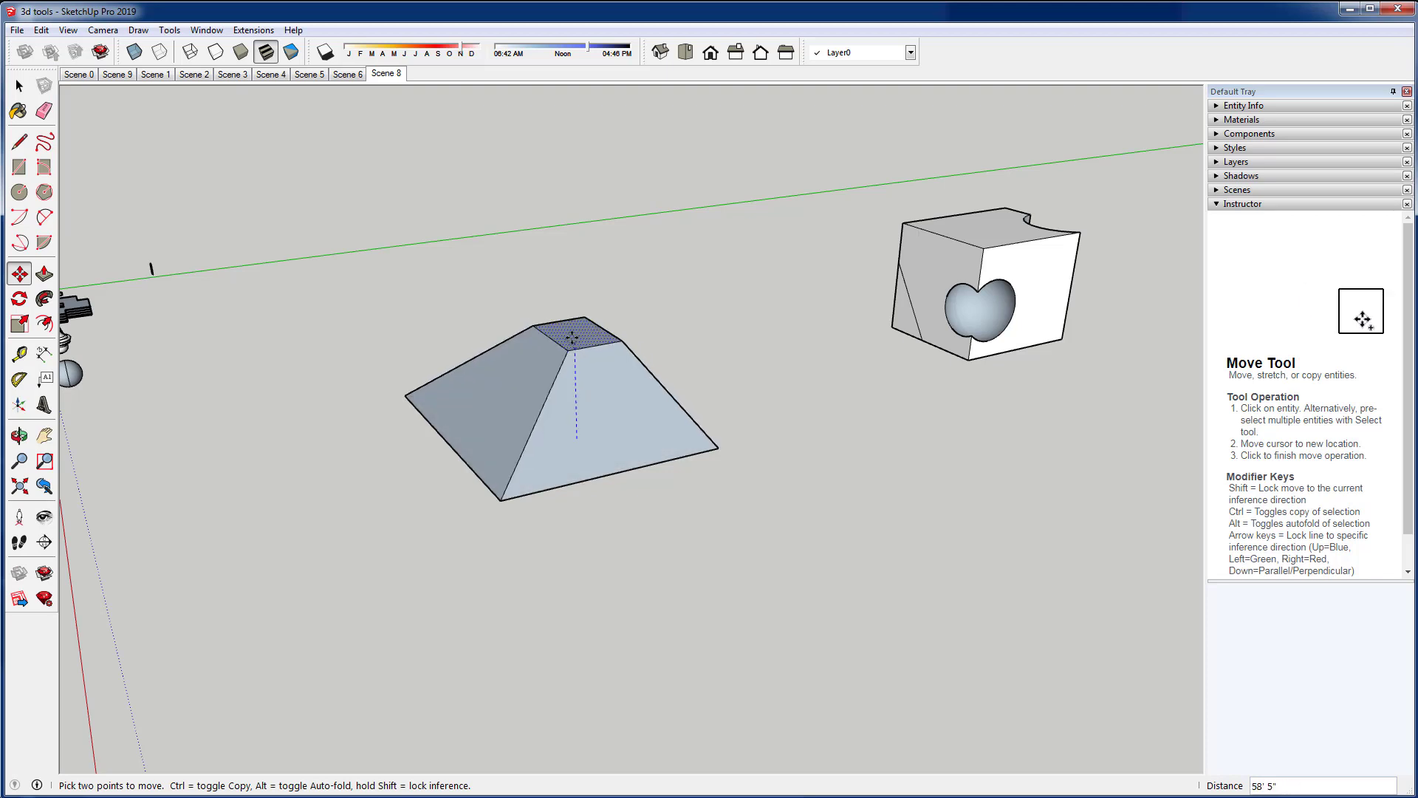
{"action": "left_click", "coordinate": [573, 329]}
{"action": "key", "text": "o"}
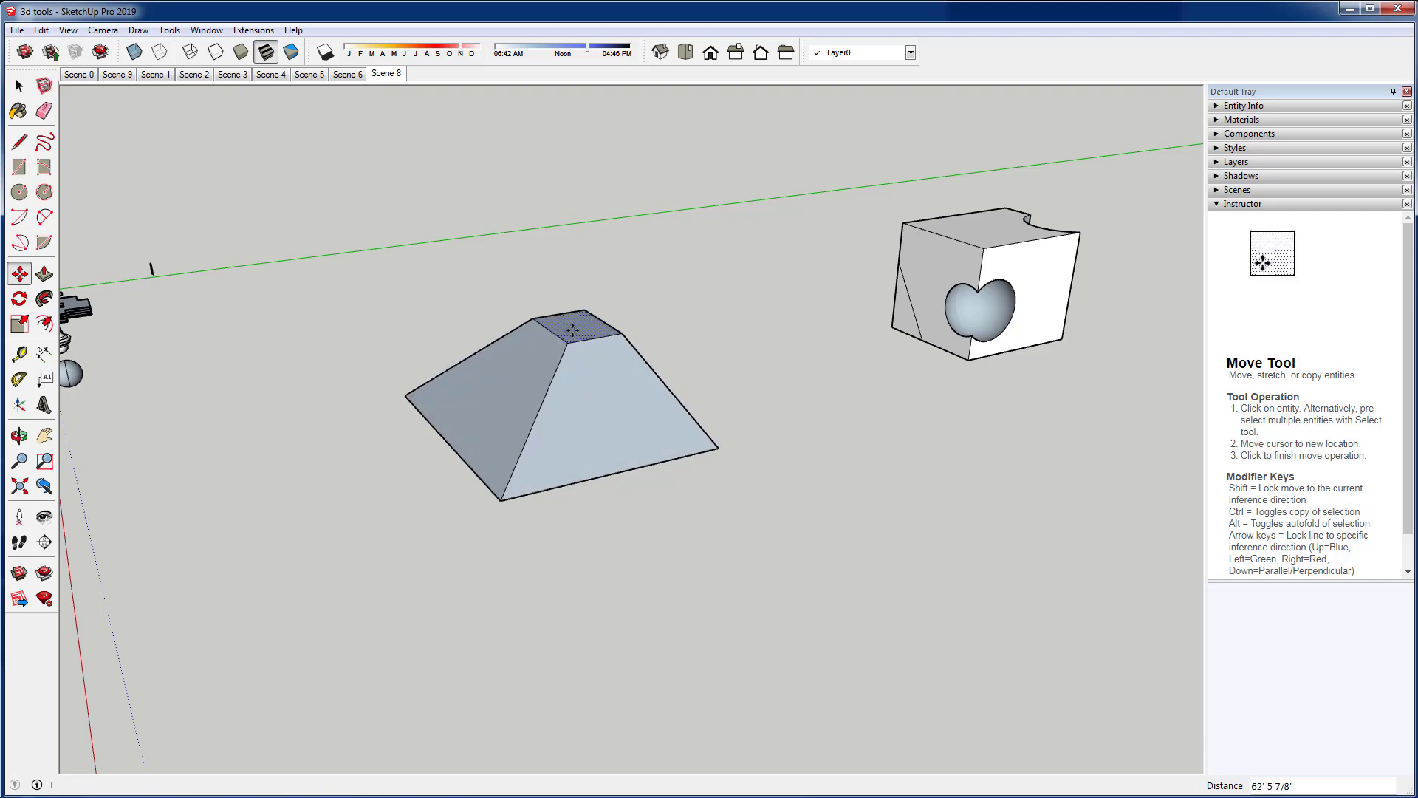
{"action": "left_click_drag", "start_coordinate": [572, 329], "coordinate": [469, 532]}
{"action": "key", "text": "m"}
{"action": "middle_click_drag", "start_coordinate": [507, 538], "coordinate": [532, 433]}
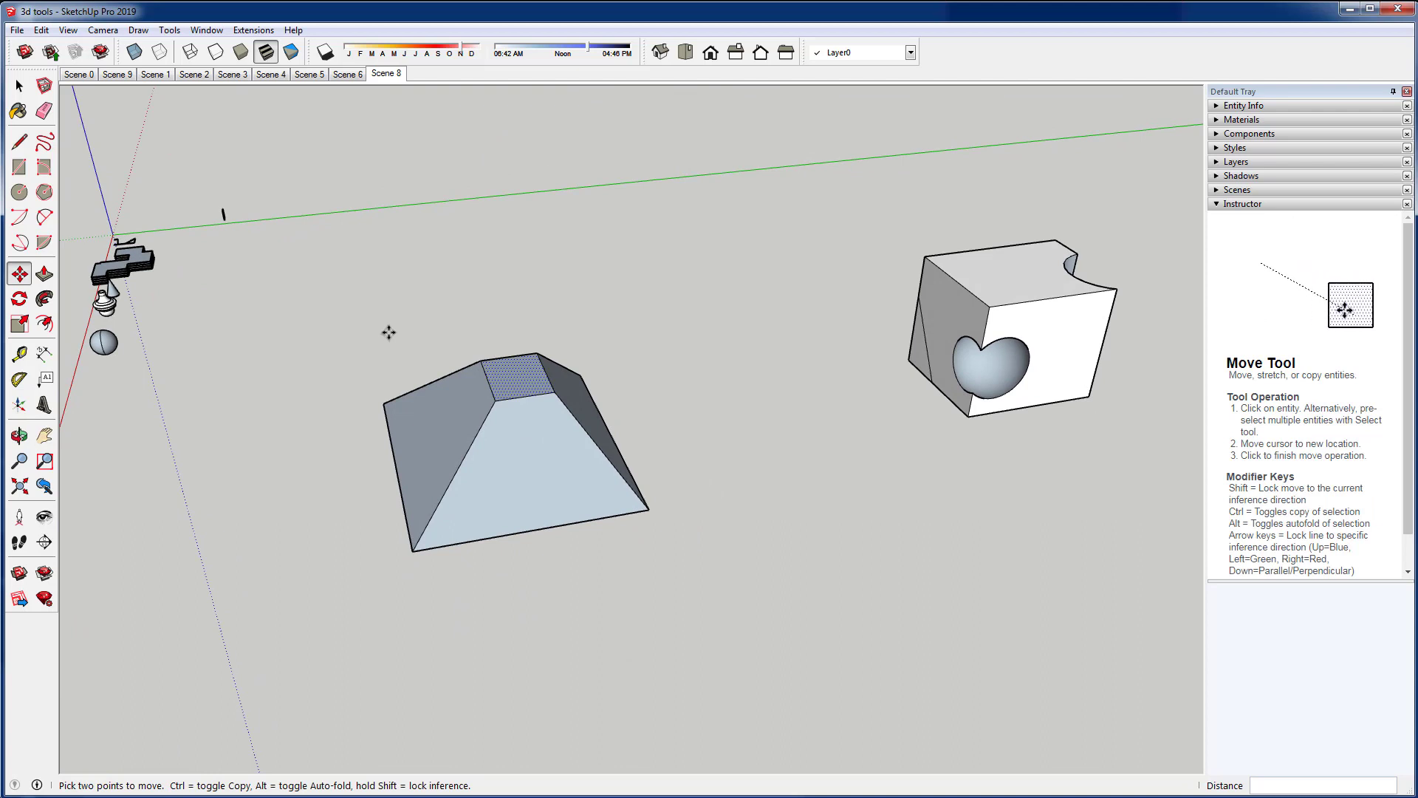
Draw a circle of about 105' 6" radius behind the pyramid, and an off-centre circle of about 26' 2" radius inside it
{"action": "key", "text": "c"}
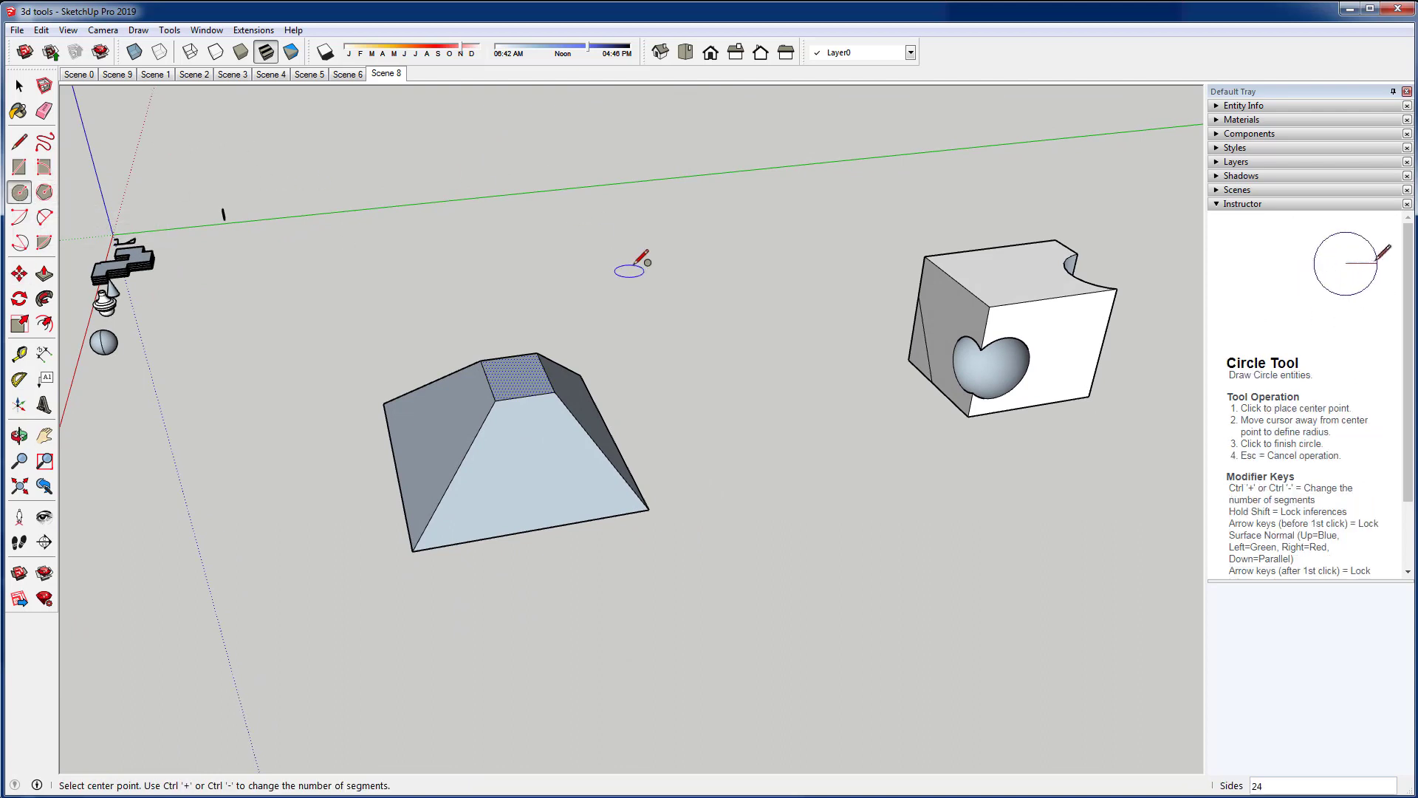
{"action": "scroll", "coordinate": [621, 215], "scroll_direction": "up", "scroll_amount": 4}
{"action": "left_click", "coordinate": [620, 215]}
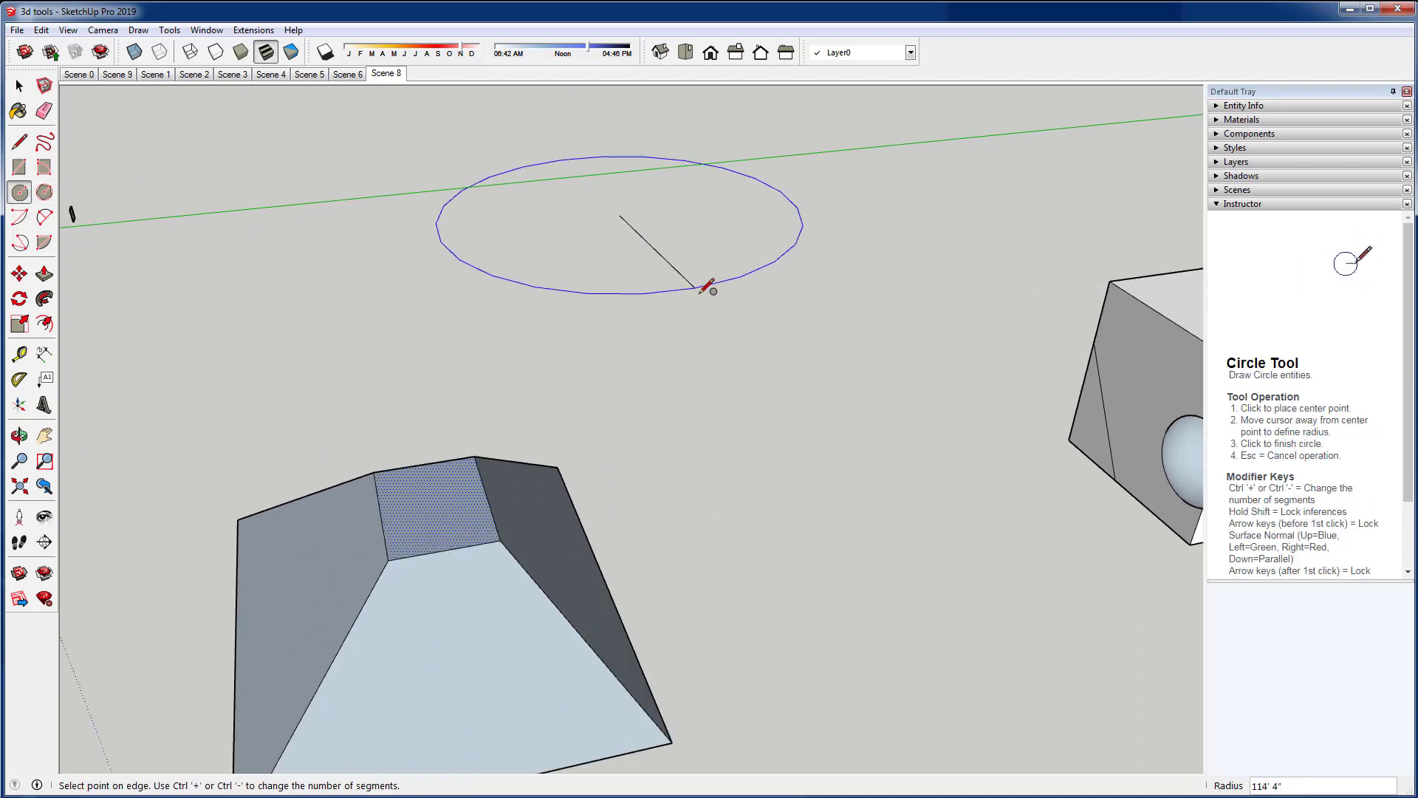
{"action": "left_click", "coordinate": [690, 274]}
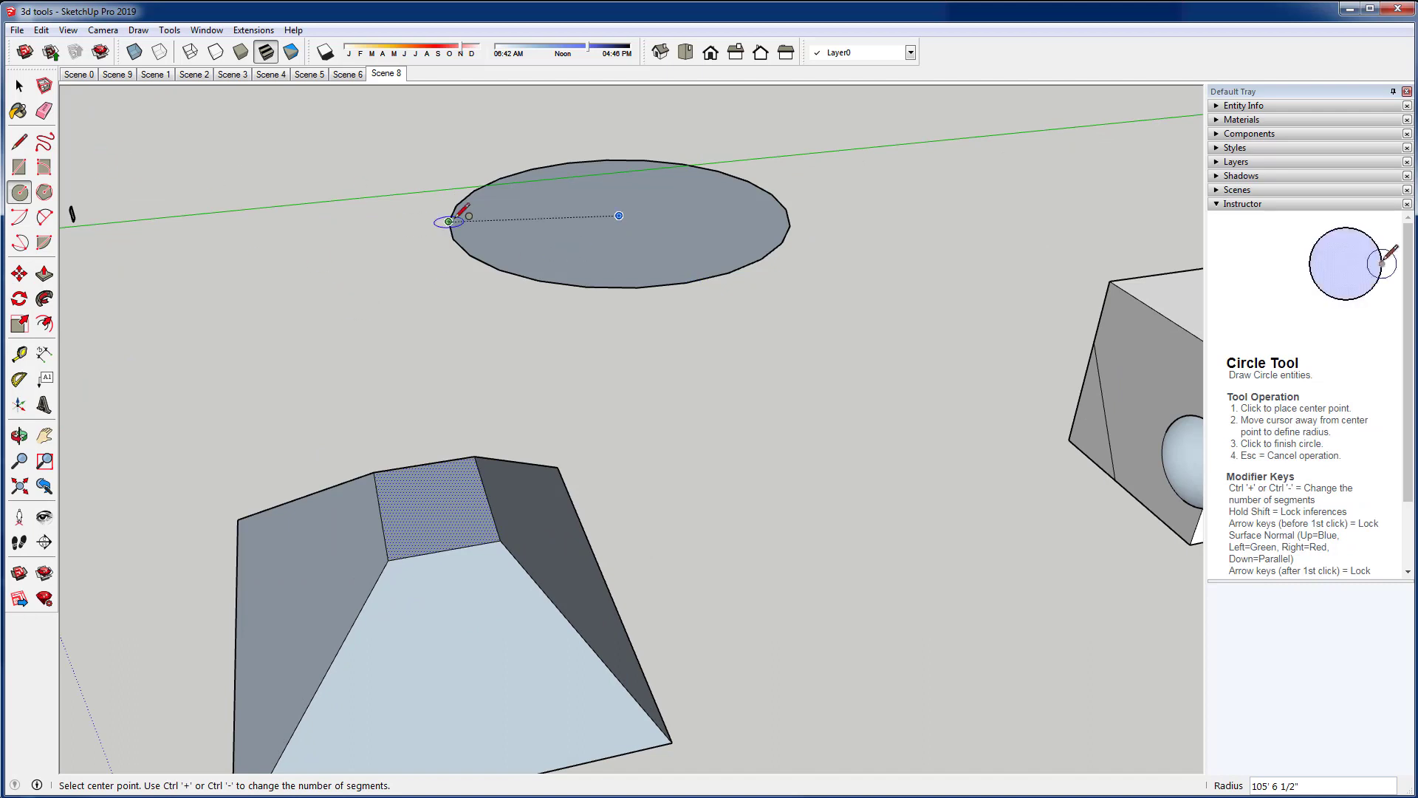
{"action": "left_click", "coordinate": [533, 227]}
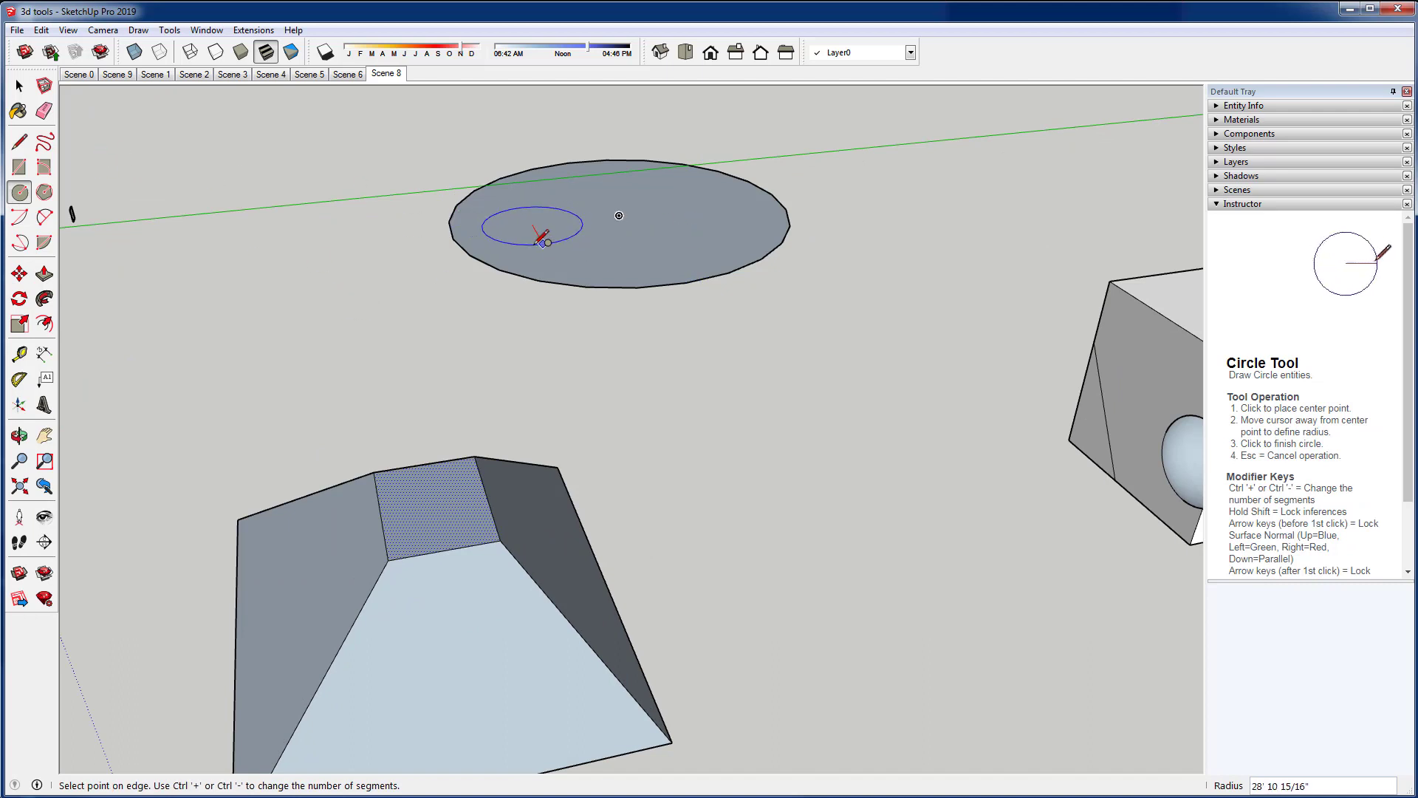
{"action": "left_click", "coordinate": [539, 242]}
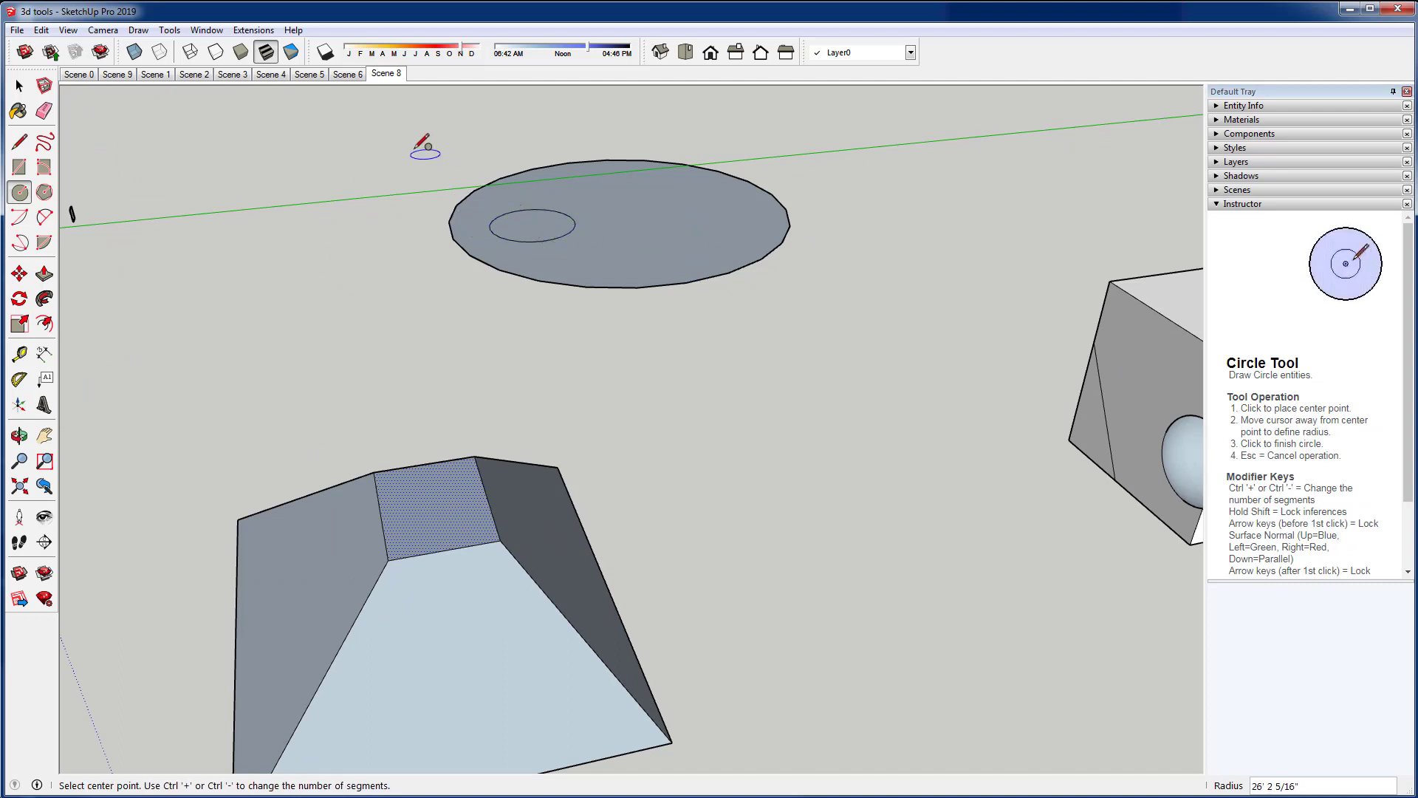
Move the inner circle's face from its centre straight up about 70' to form a tapered solid with sloped sides
{"action": "left_click", "coordinate": [20, 87]}
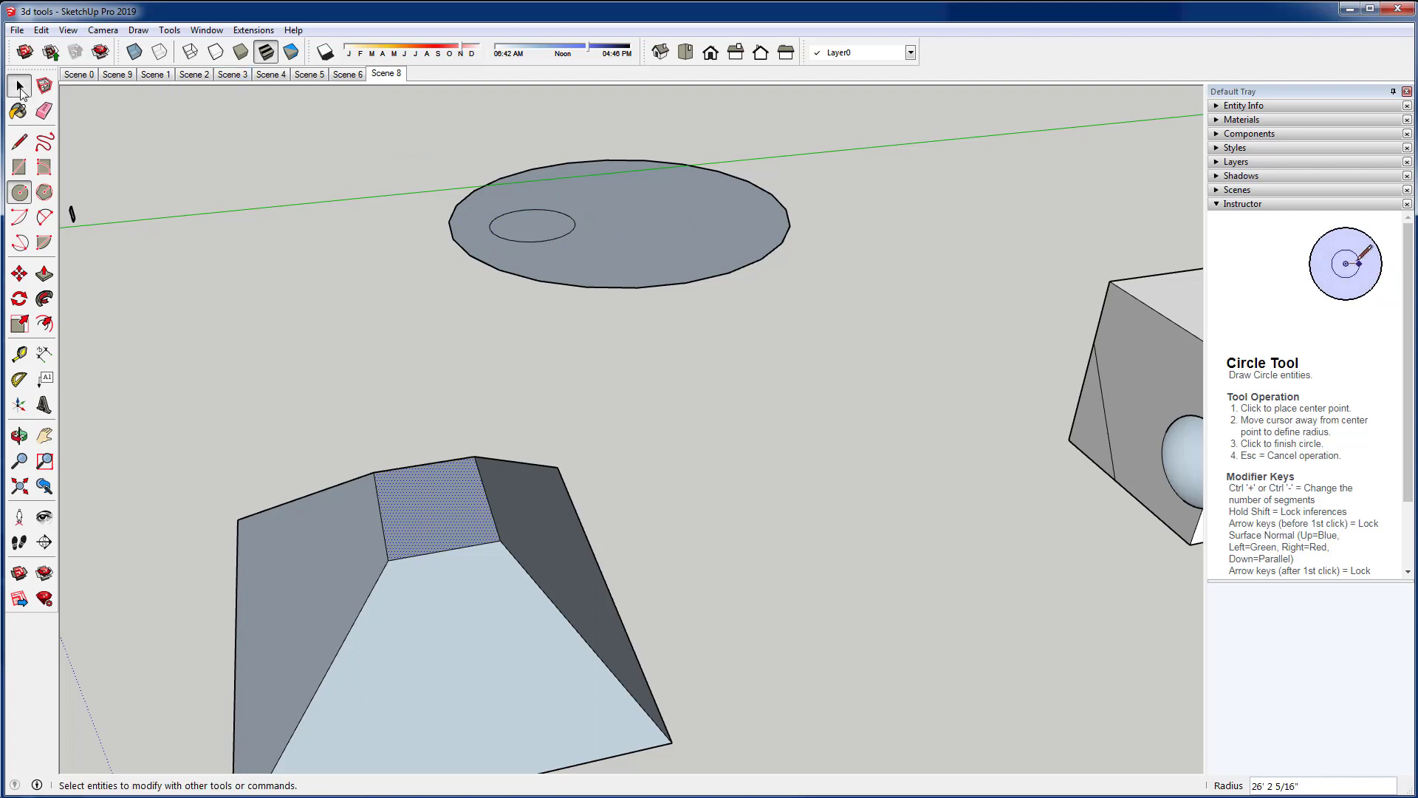
{"action": "left_click", "coordinate": [531, 236]}
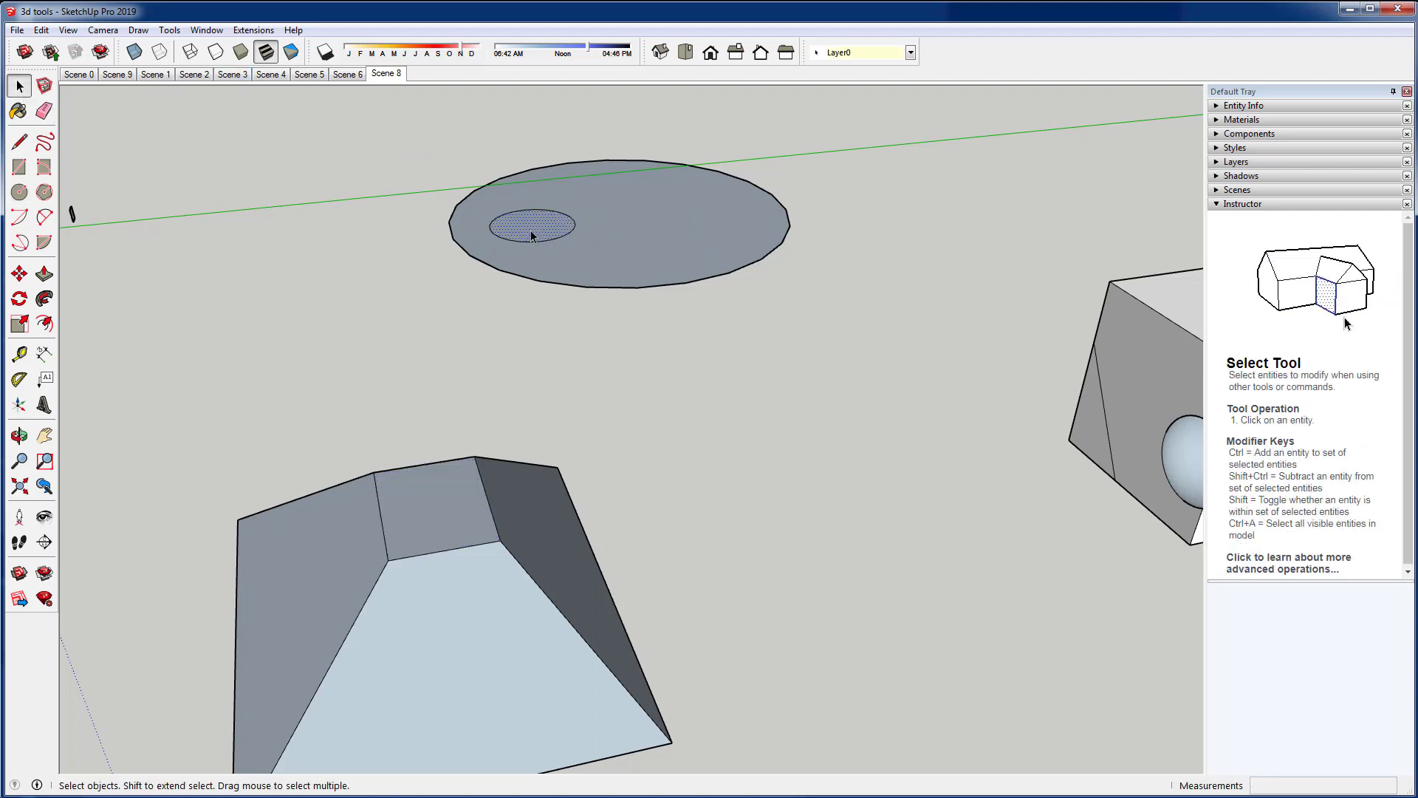
{"action": "key", "text": "m"}
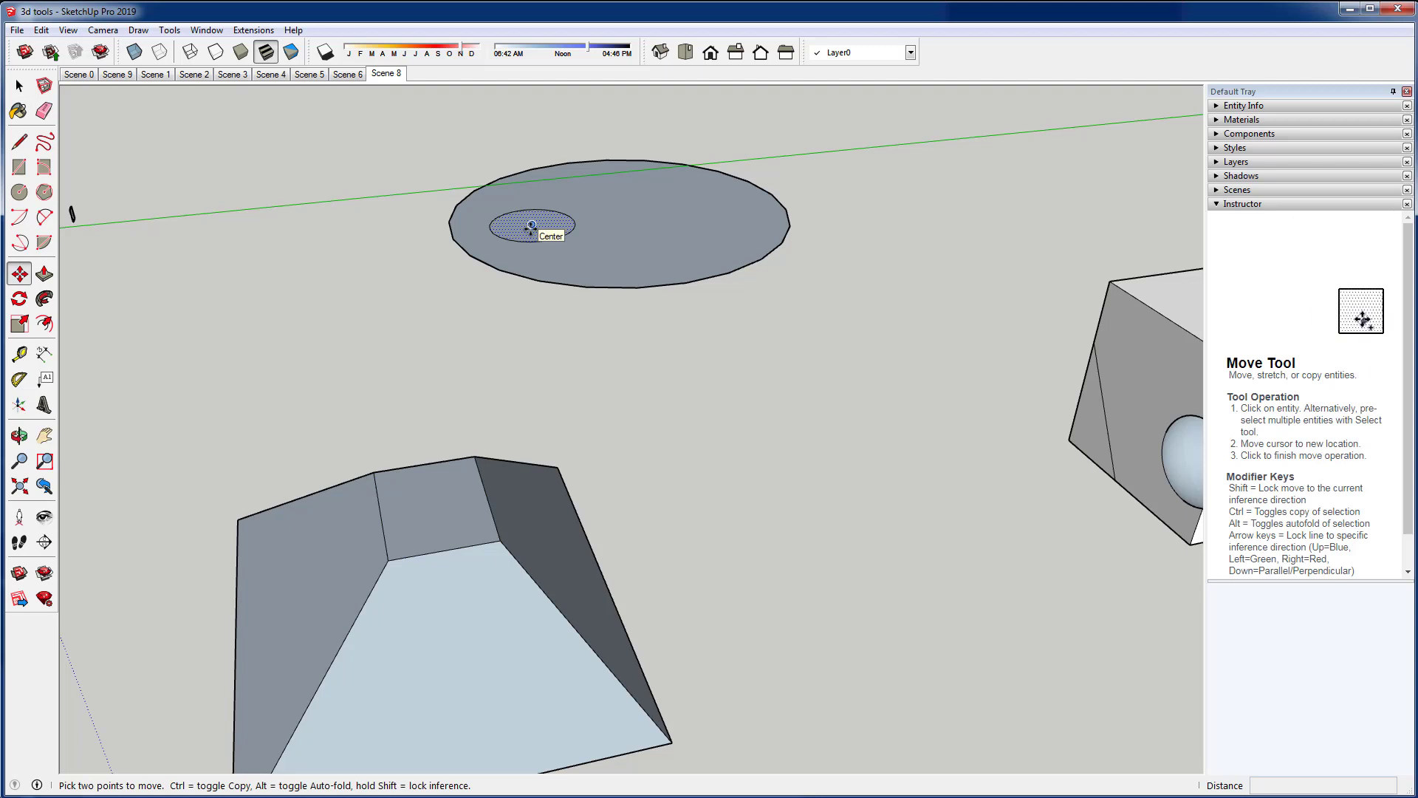
{"action": "left_click", "coordinate": [531, 229]}
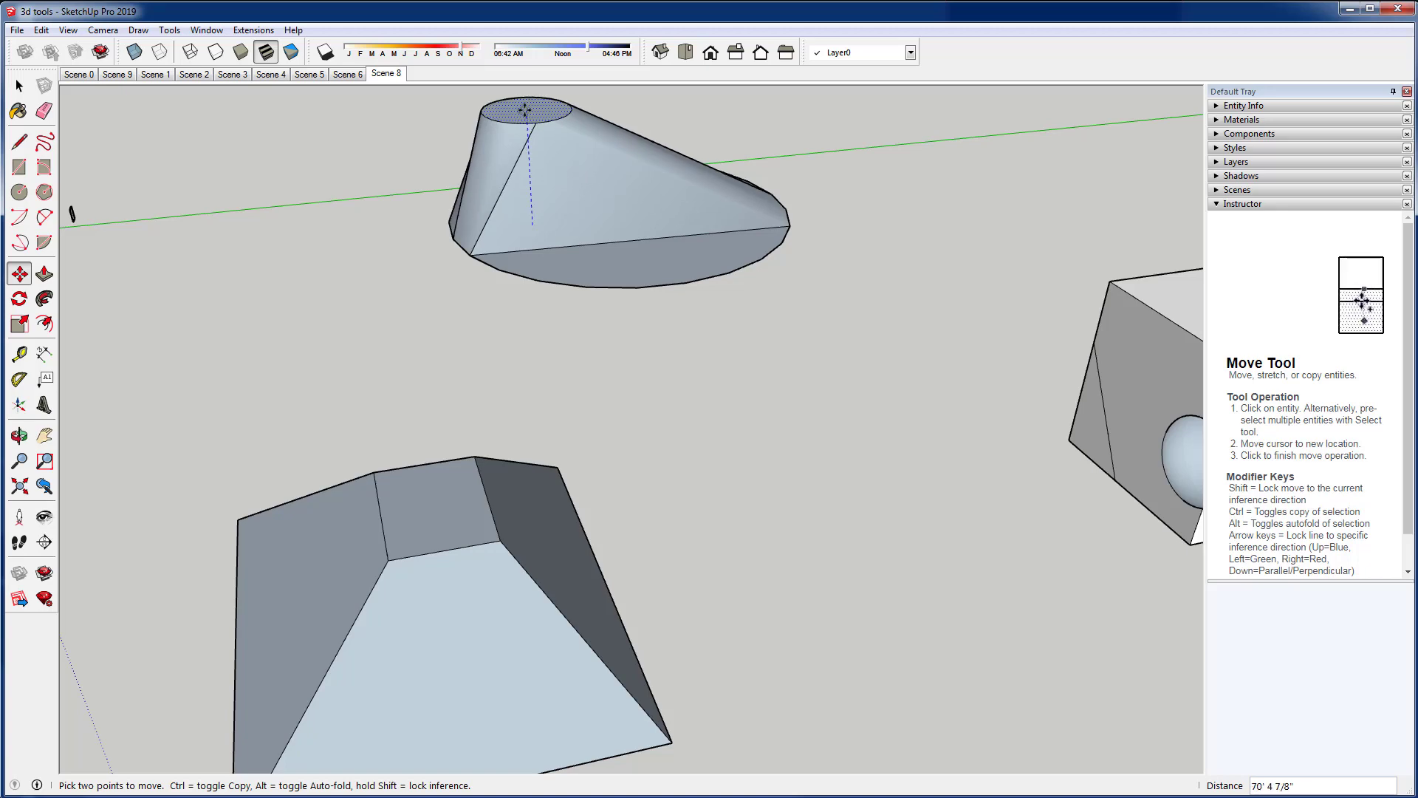
{"action": "left_click", "coordinate": [526, 113]}
Examine the tapered circular form from several sides, clear the selection, and review it alongside the pyramid and the cut box
{"action": "middle_click_drag", "start_coordinate": [544, 178], "coordinate": [696, 368]}
{"action": "middle_click_drag", "start_coordinate": [371, 399], "coordinate": [931, 421]}
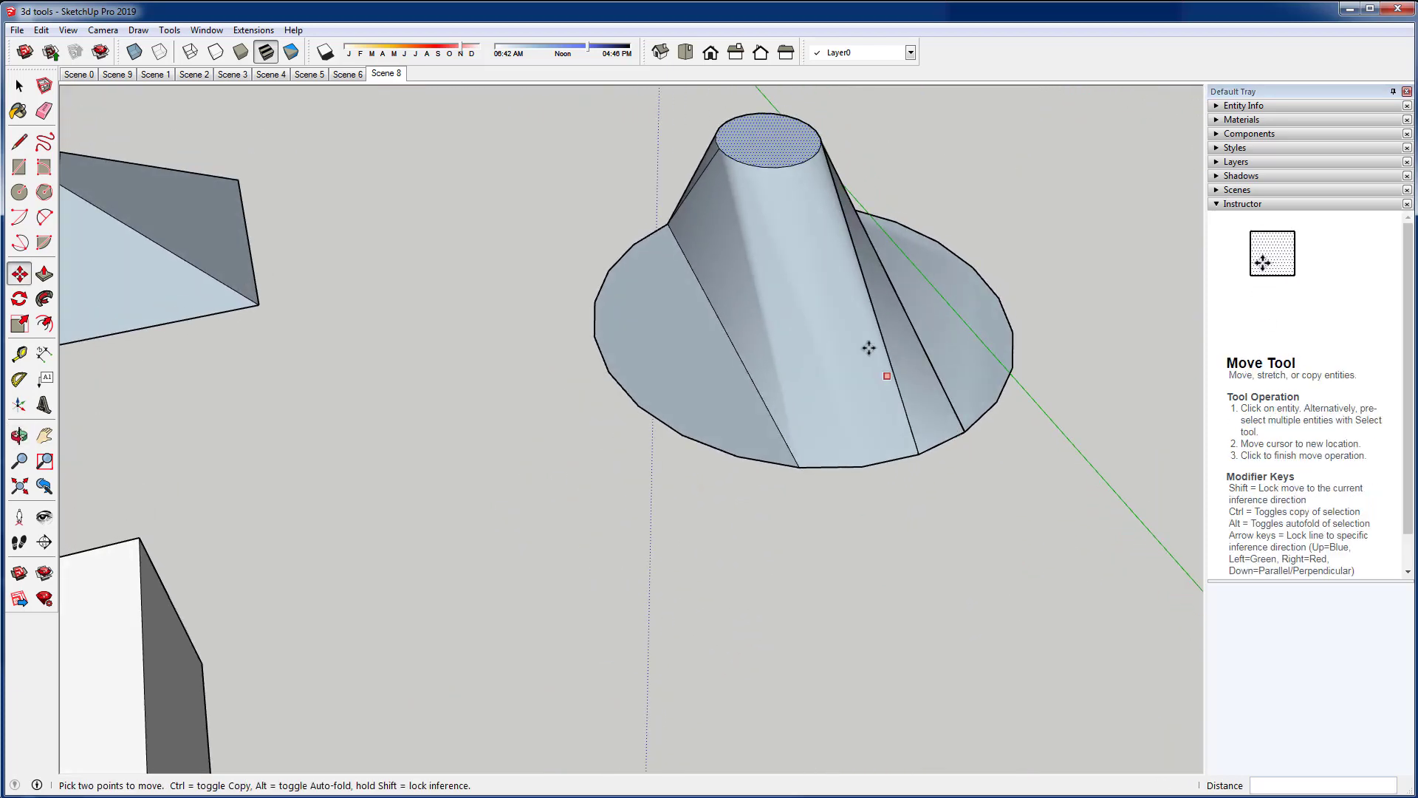
{"action": "scroll", "coordinate": [893, 362], "scroll_direction": "down", "scroll_amount": 2}
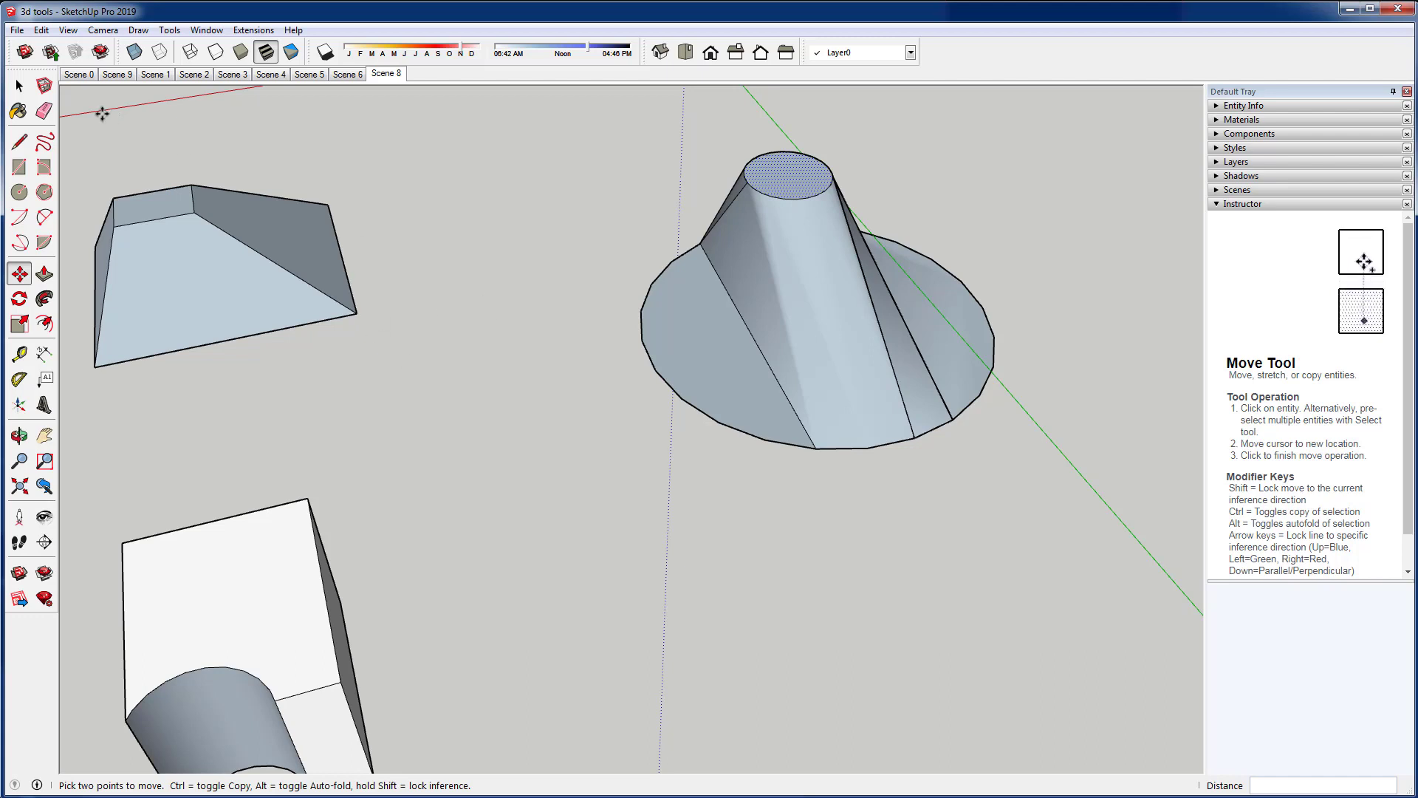
{"action": "left_click", "coordinate": [19, 86]}
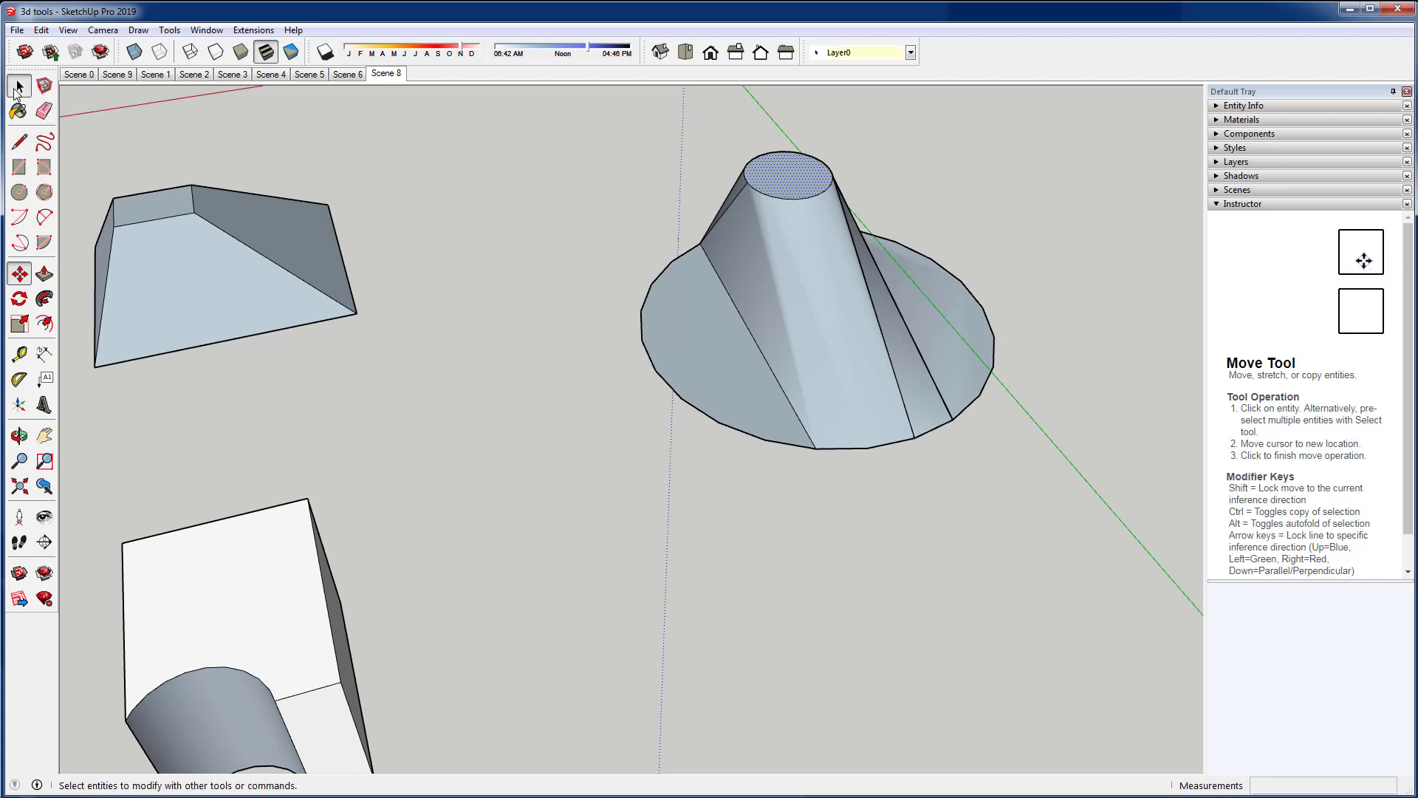
{"action": "left_click", "coordinate": [555, 313]}
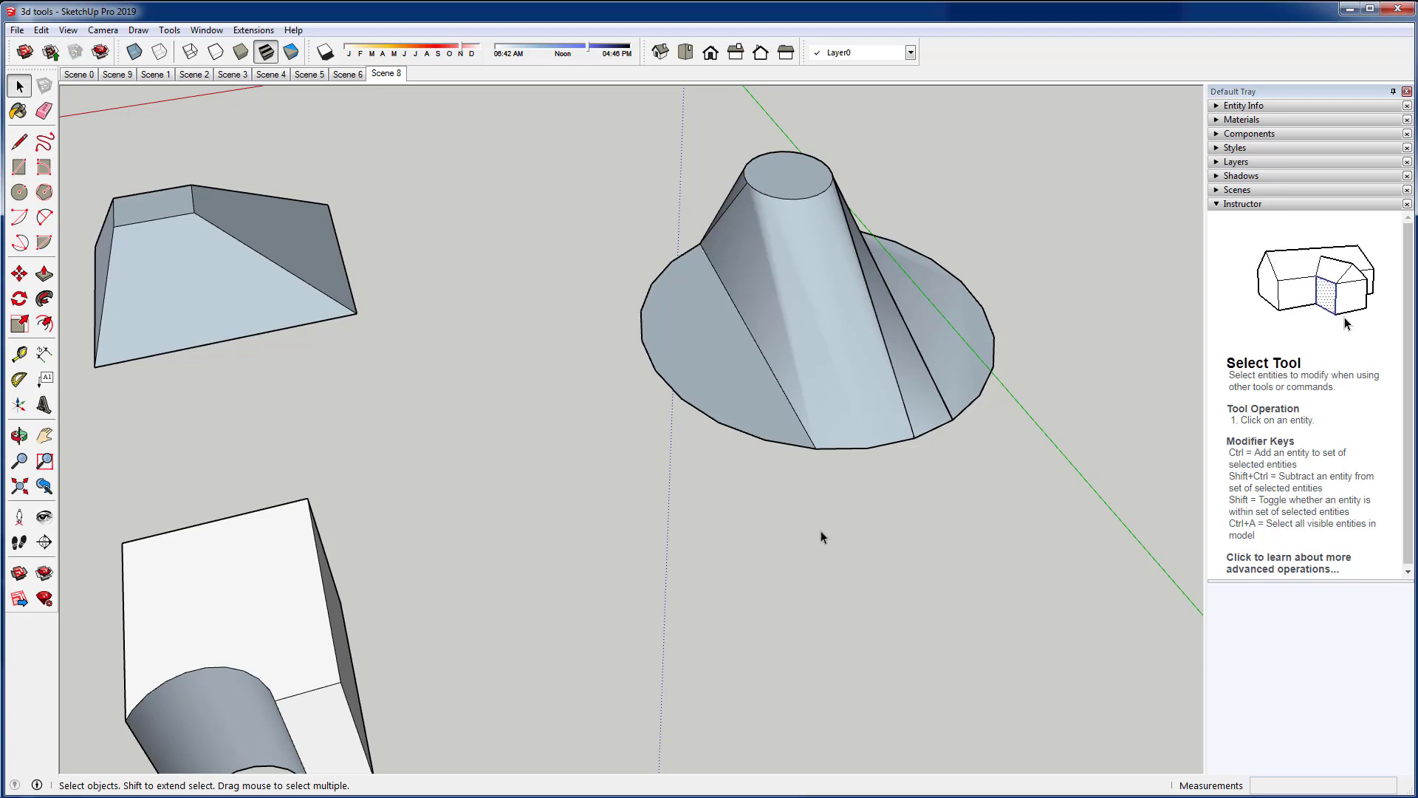
{"action": "middle_click_drag", "start_coordinate": [549, 489], "coordinate": [955, 490]}
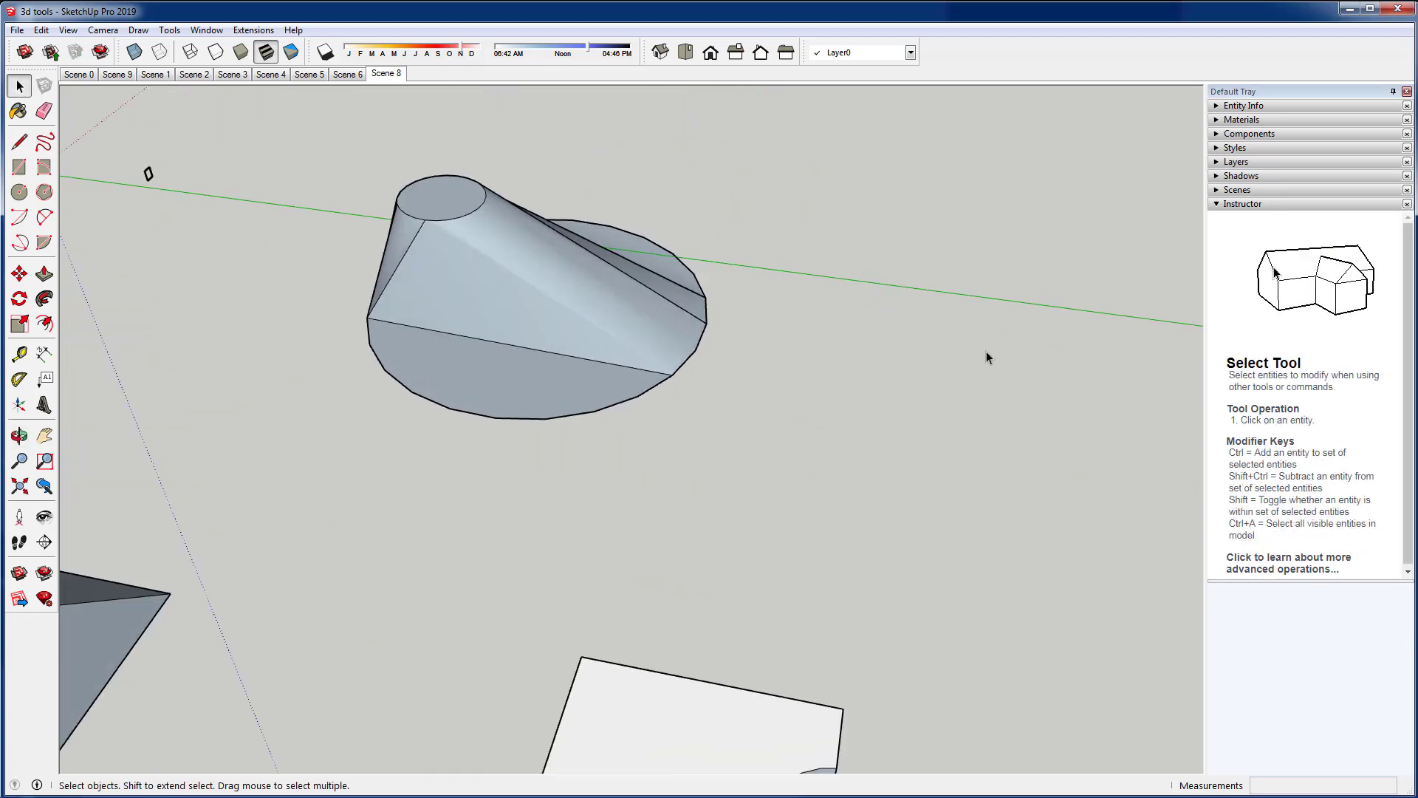
{"action": "scroll", "coordinate": [986, 352], "scroll_direction": "down", "scroll_amount": 3}
{"action": "scroll", "coordinate": [986, 351], "scroll_direction": "down", "scroll_amount": 2}
{"action": "middle_click_drag", "start_coordinate": [531, 514], "coordinate": [826, 437]}
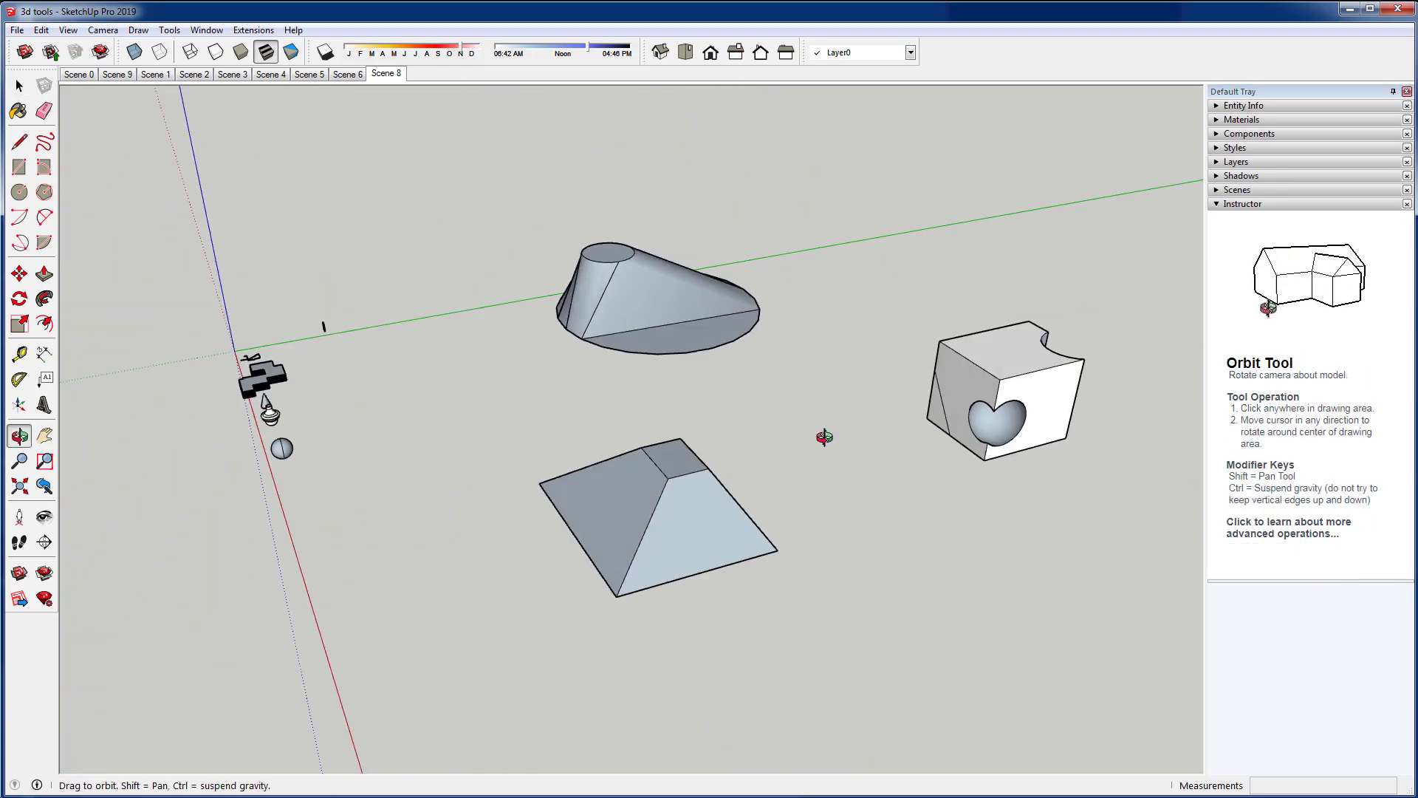
{"action": "middle_click_drag", "start_coordinate": [478, 457], "coordinate": [664, 441]}
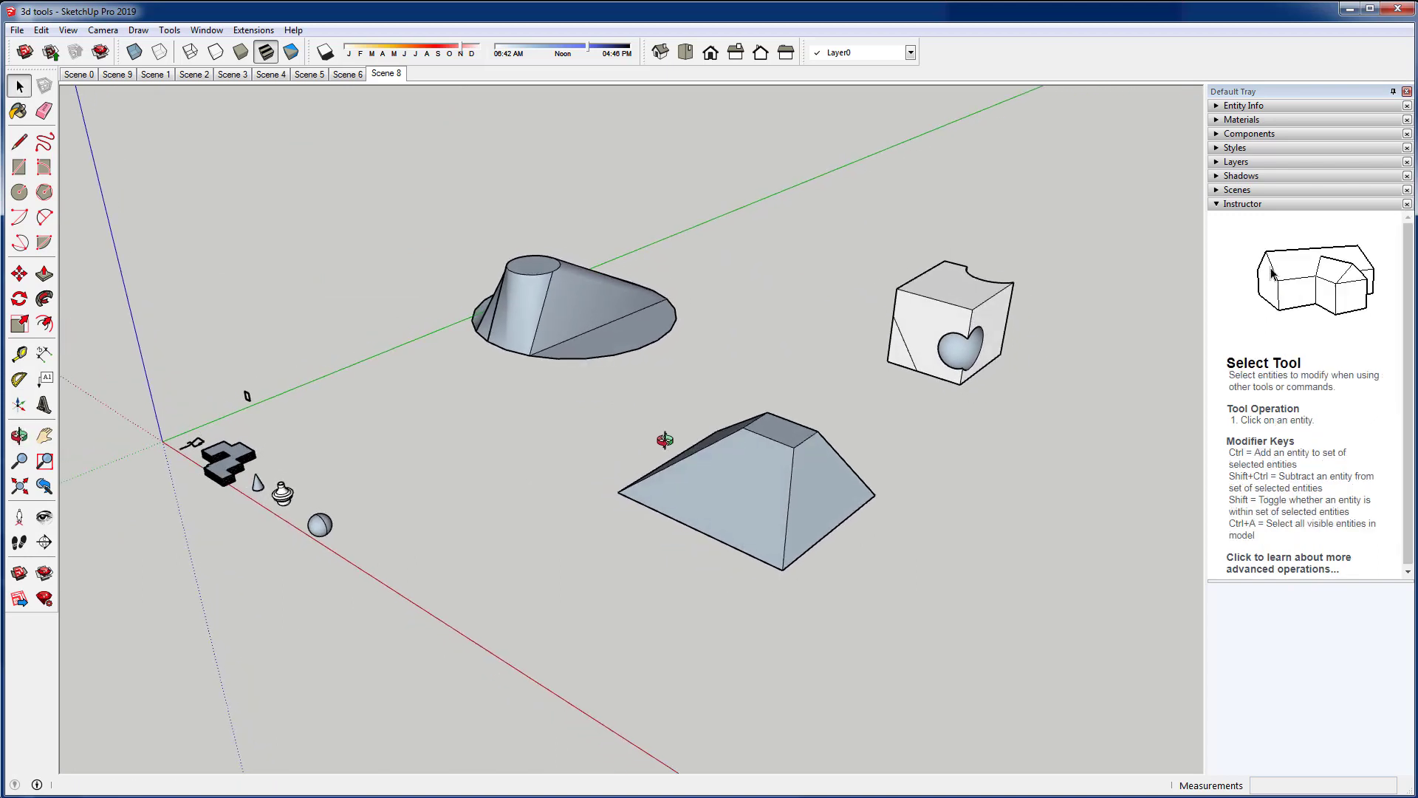
{"action": "middle_click_drag", "start_coordinate": [366, 463], "coordinate": [126, 486]}
{"action": "scroll", "coordinate": [205, 577], "scroll_direction": "up", "scroll_amount": 2}
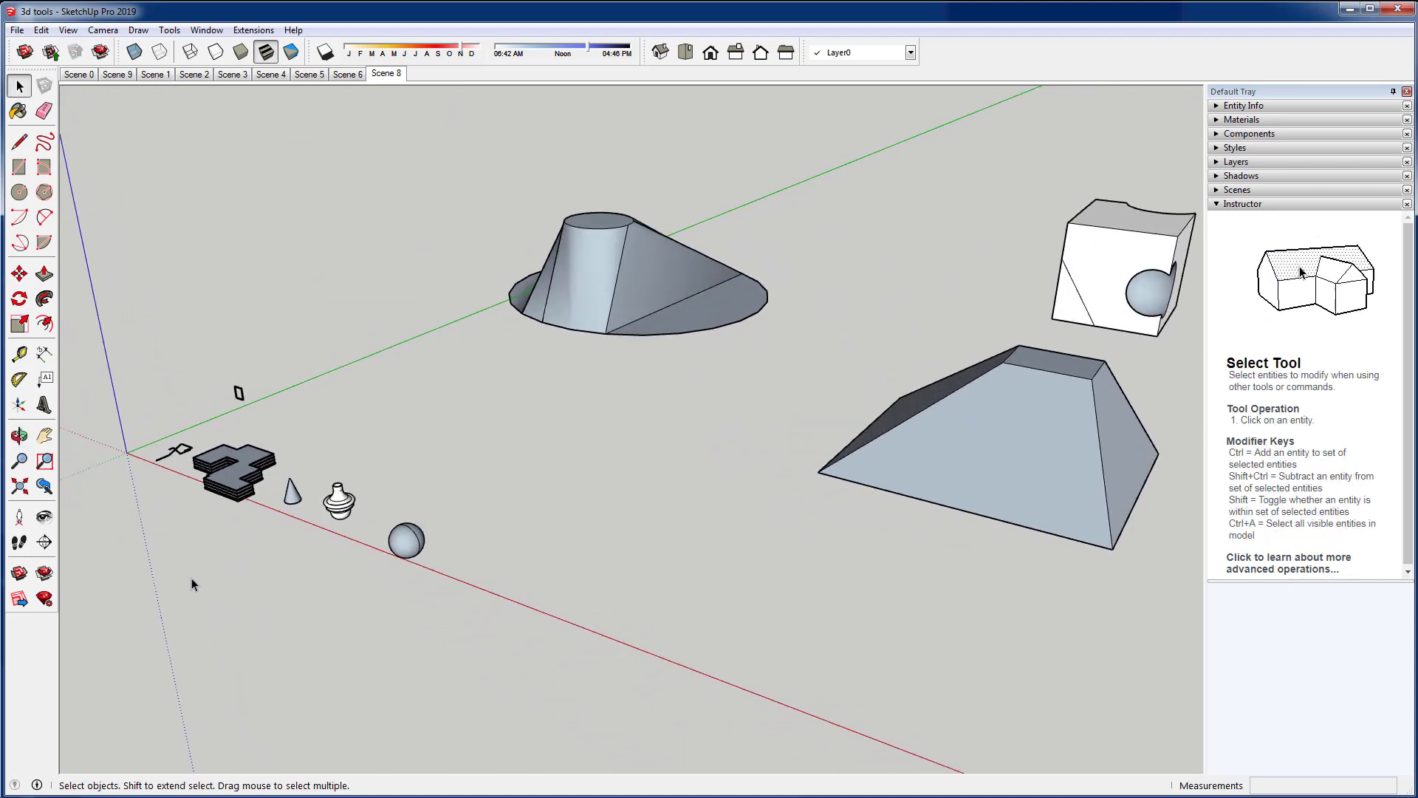